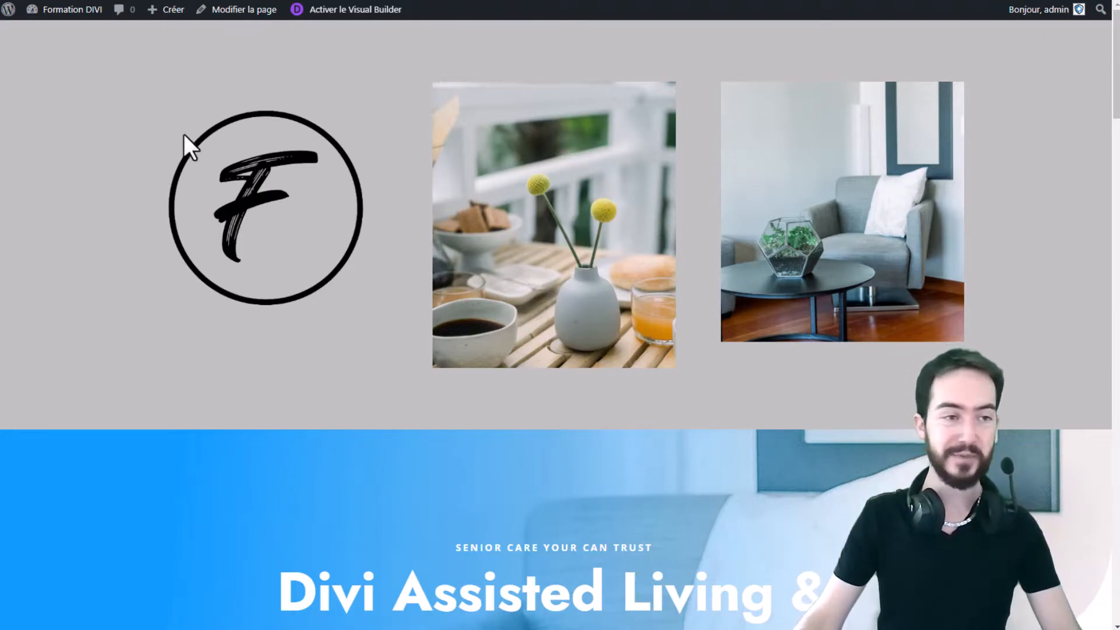
- Open the global header layout from the Divi Theme Builder for editing and delete its existing section with the three images
mouse_move(85, 12)
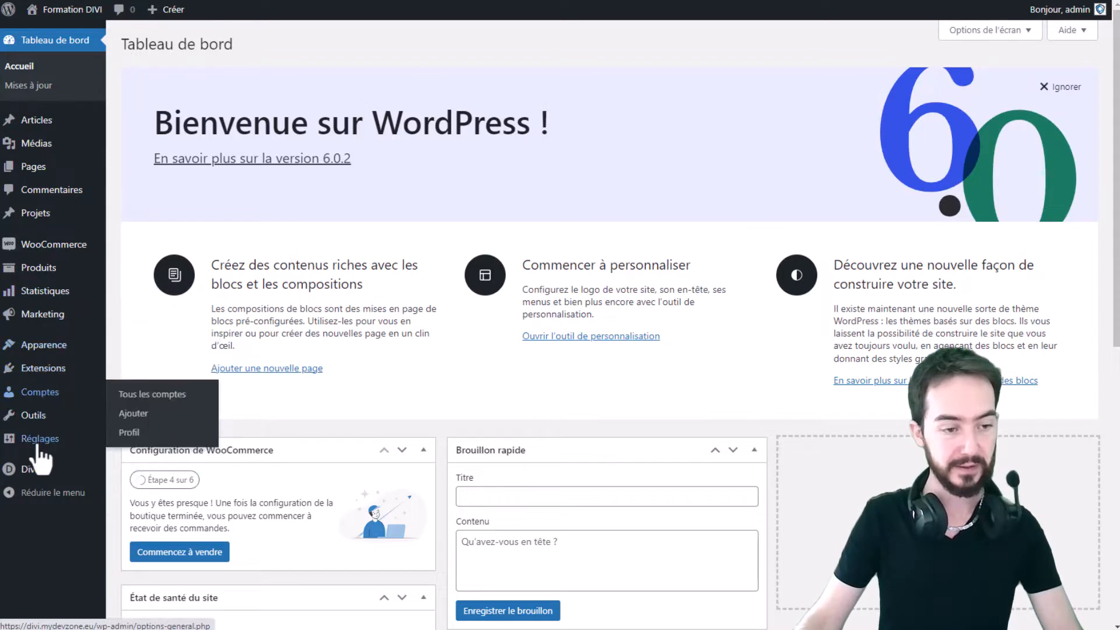
mouse_move(33, 474)
click(147, 490)
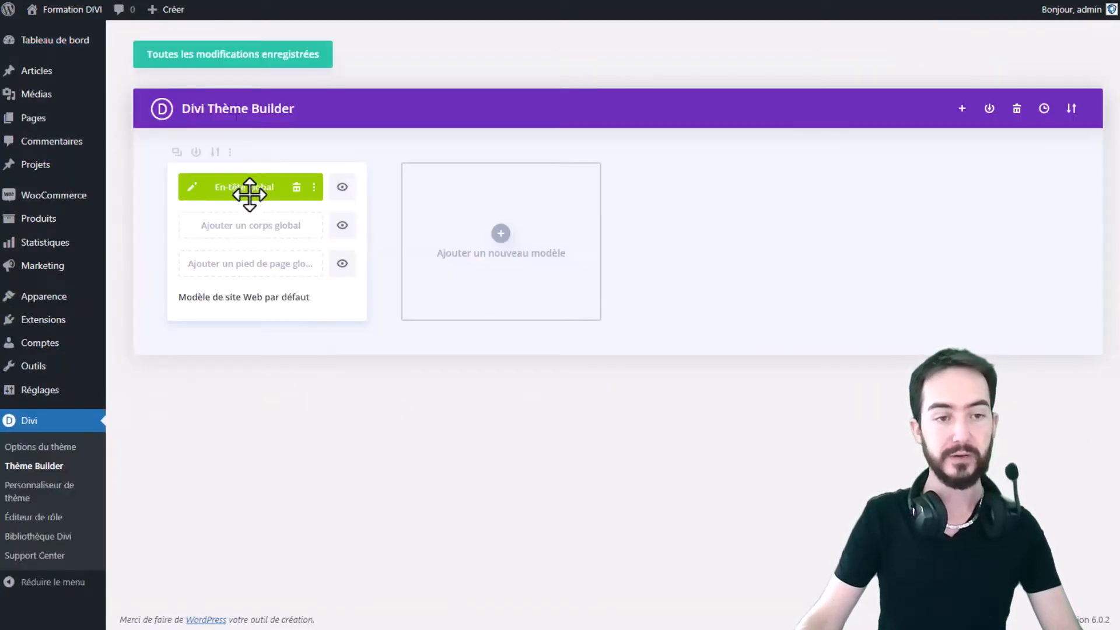
click(192, 188)
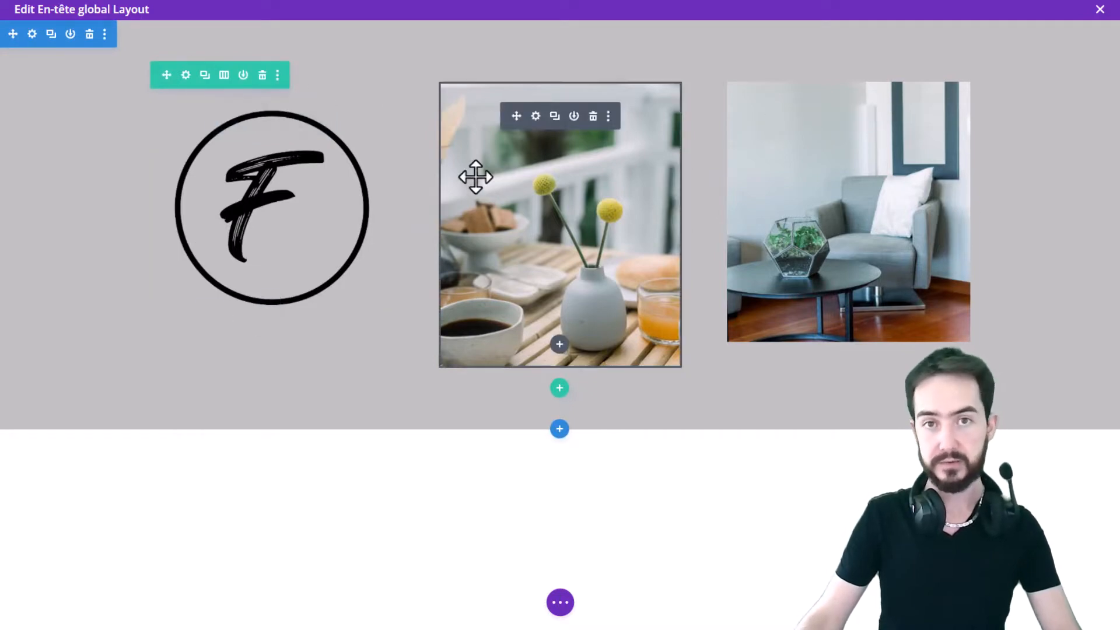
click(89, 36)
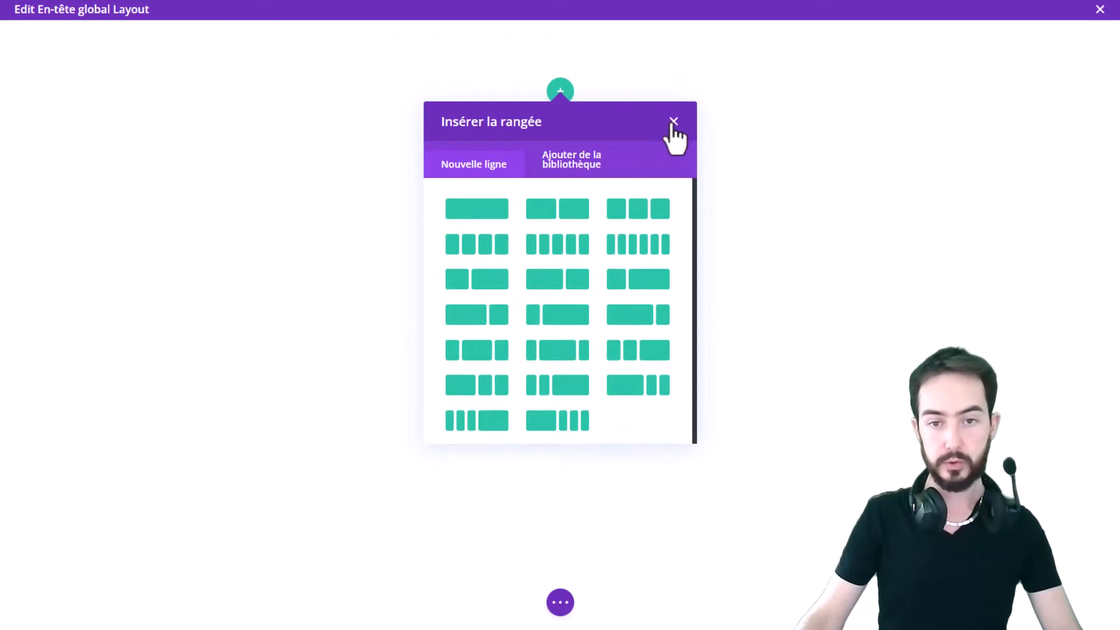
click(672, 121)
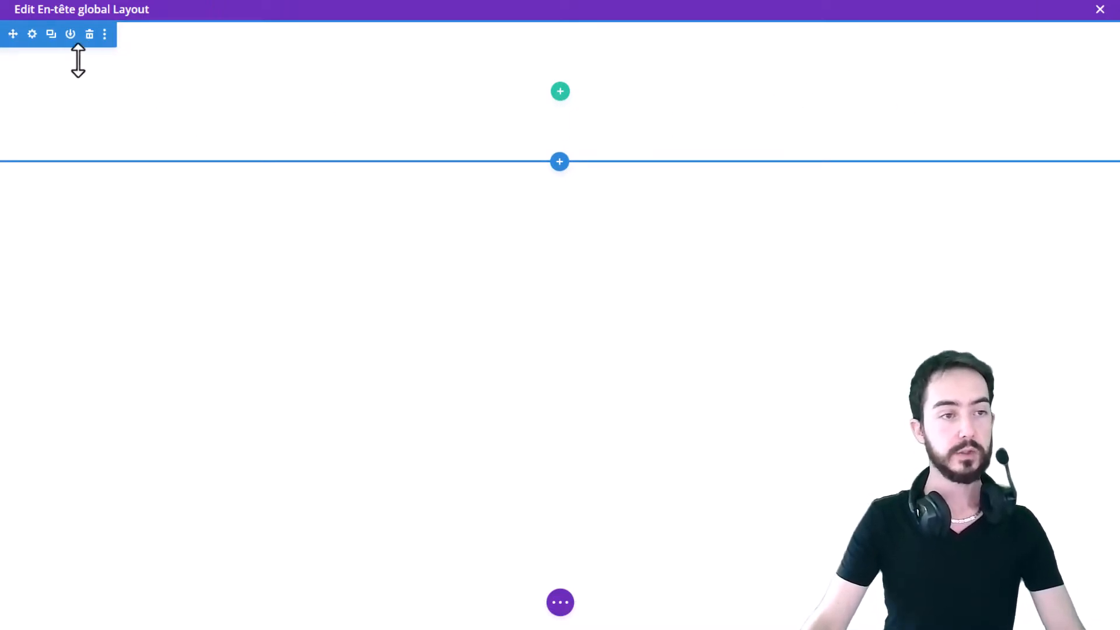
- Dock the settings of the empty header section at the side, set its background color to black (#000000), and save
click(31, 35)
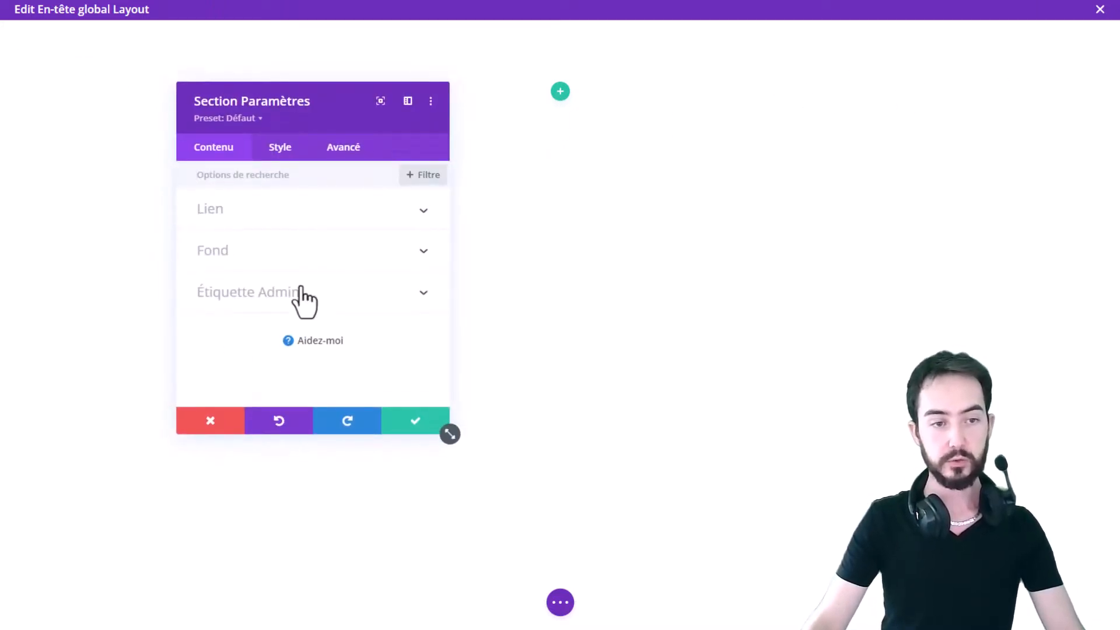
drag(313, 102, 23, 193)
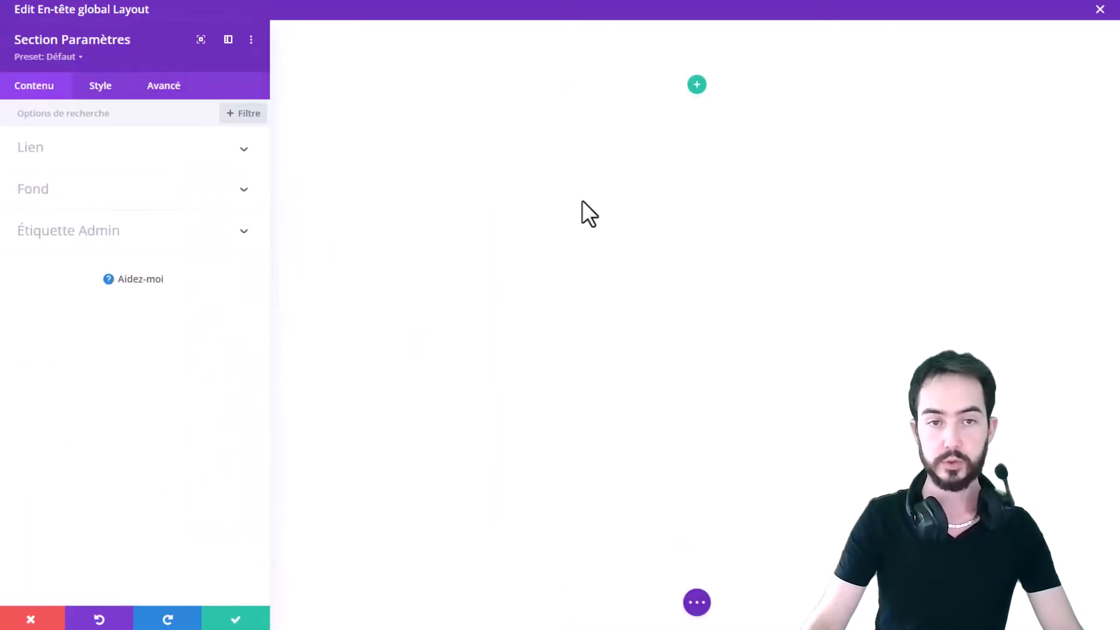
click(95, 198)
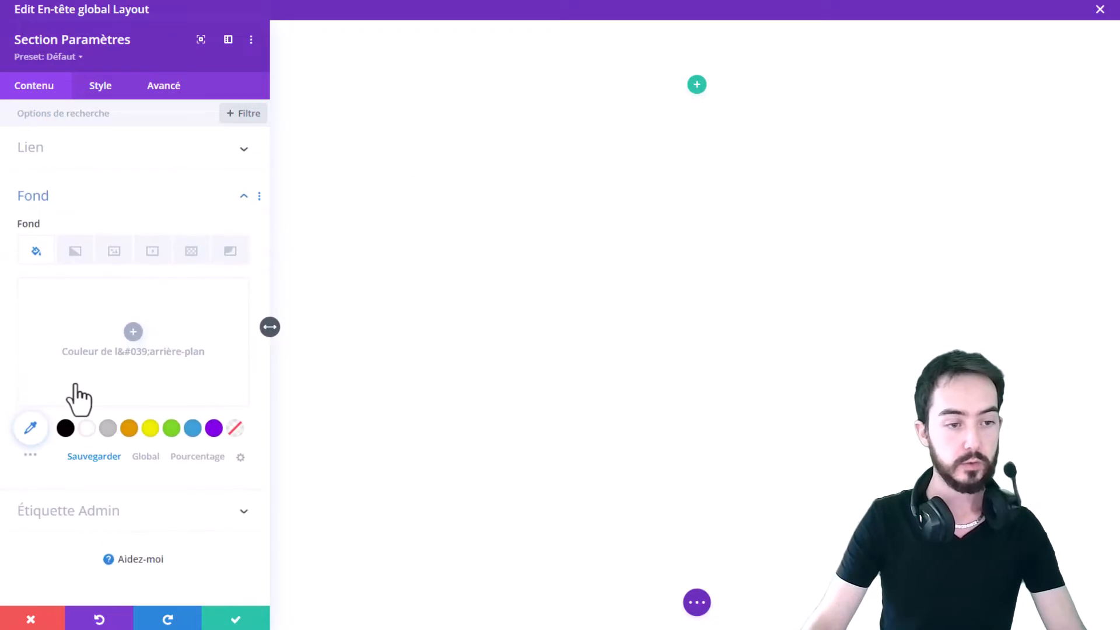
click(65, 428)
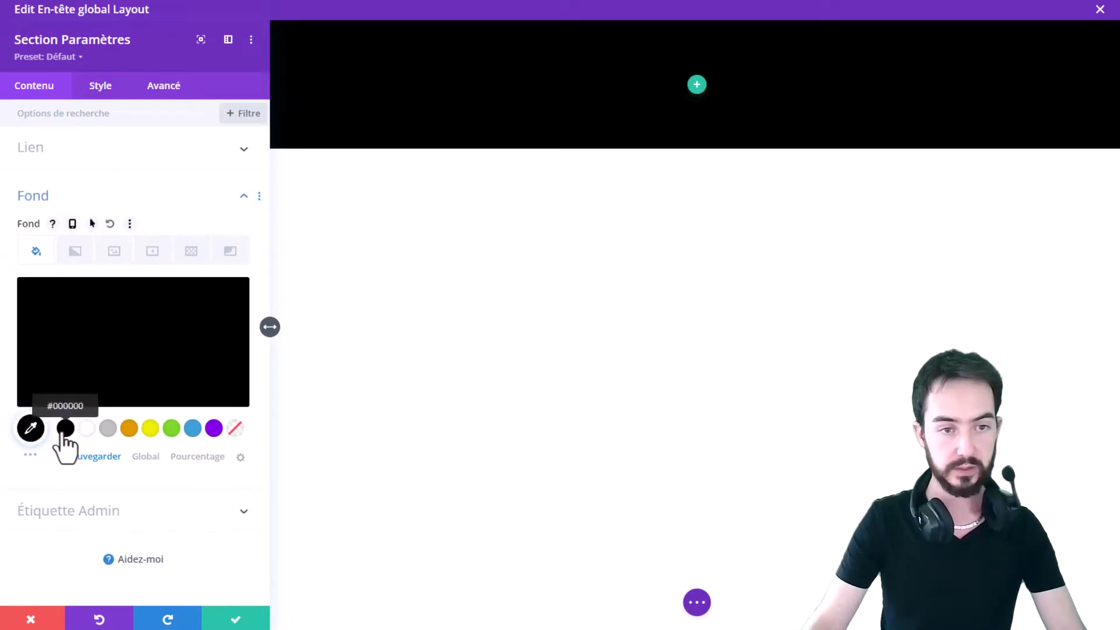
click(241, 618)
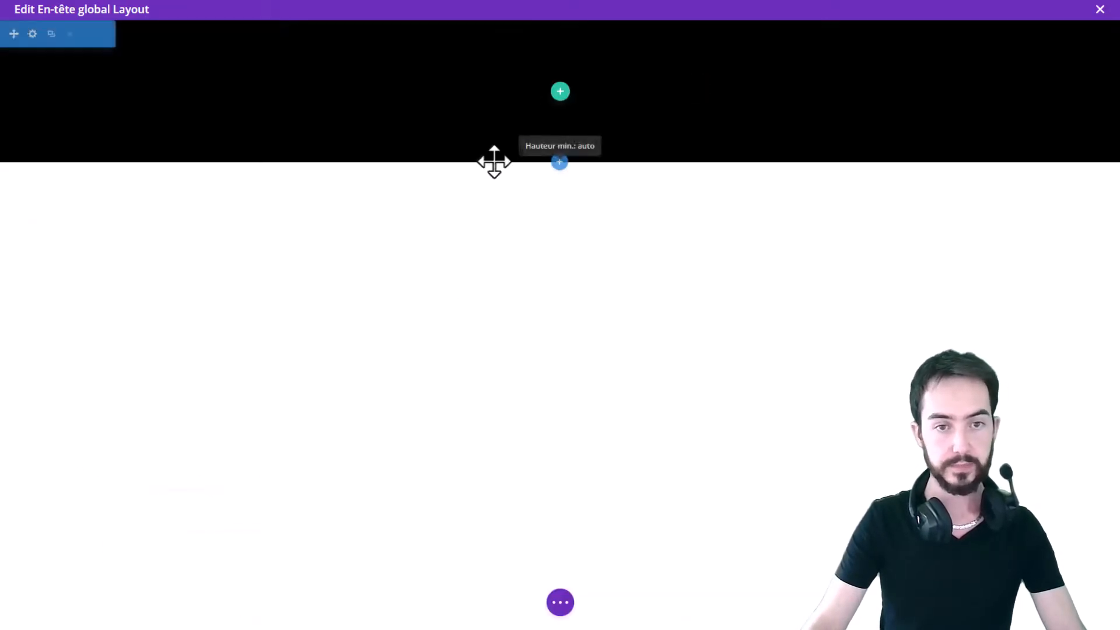
- Insert a two-column row in the black section and add a Text module to its first column
click(560, 94)
click(571, 219)
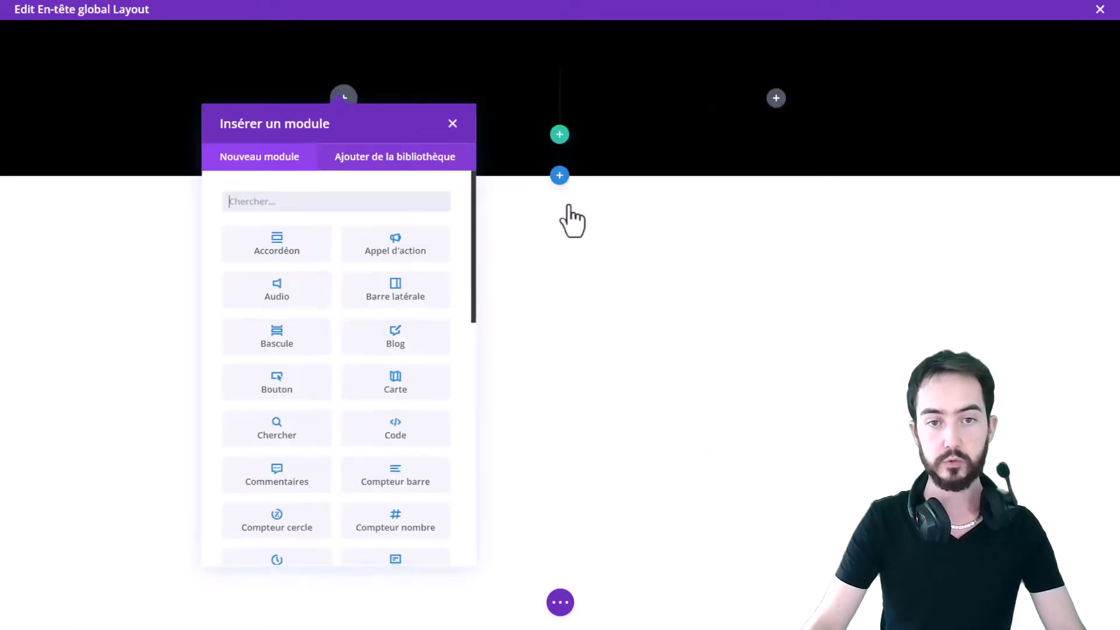
click(292, 210)
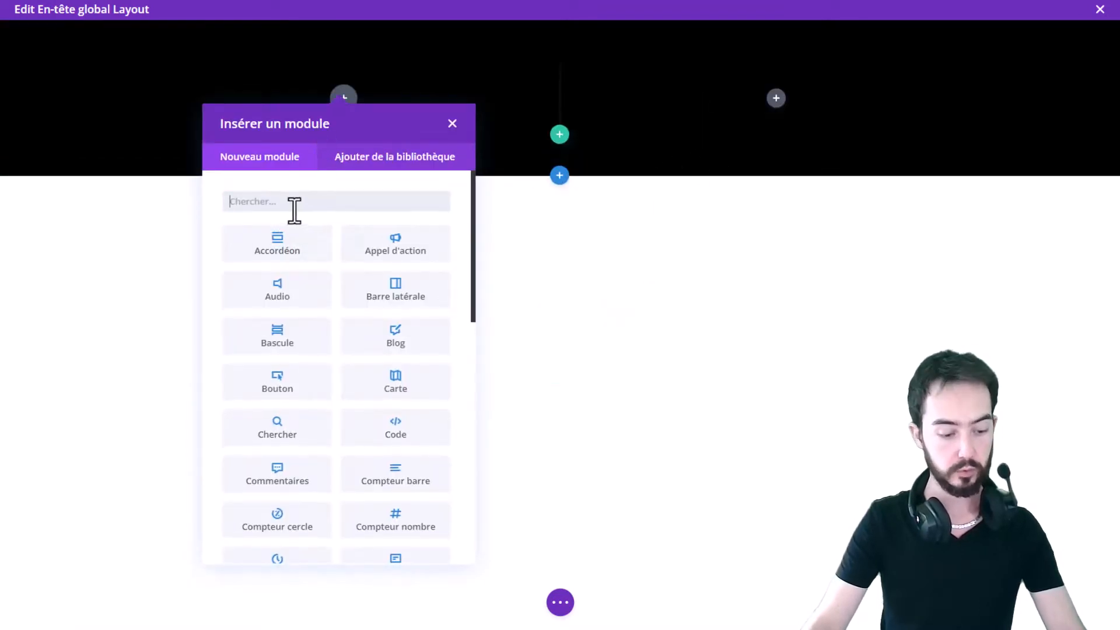
text(text)
click(295, 261)
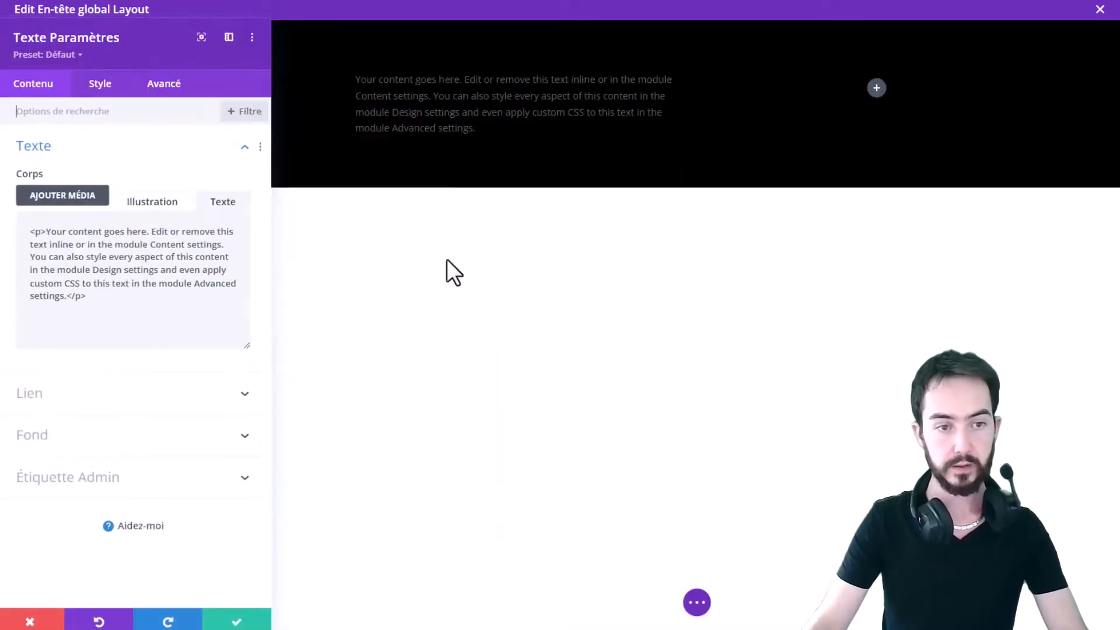
- Replace the module's placeholder paragraph with a contact e-mail address followed by a phone number, using the visual editor
triple_click(115, 260)
click(142, 207)
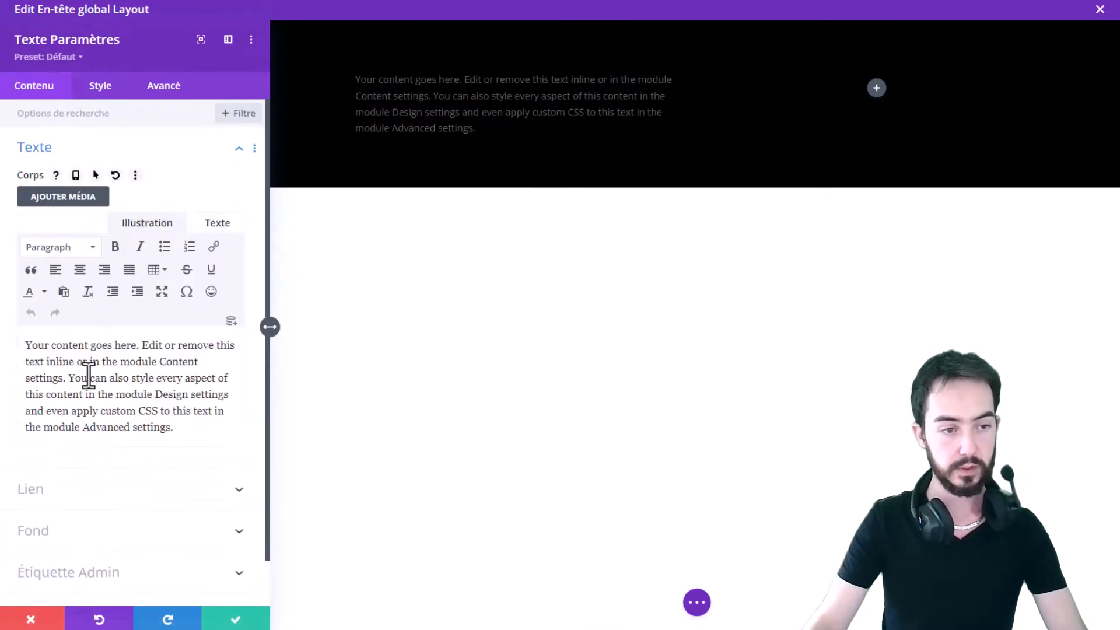
triple_click(89, 369)
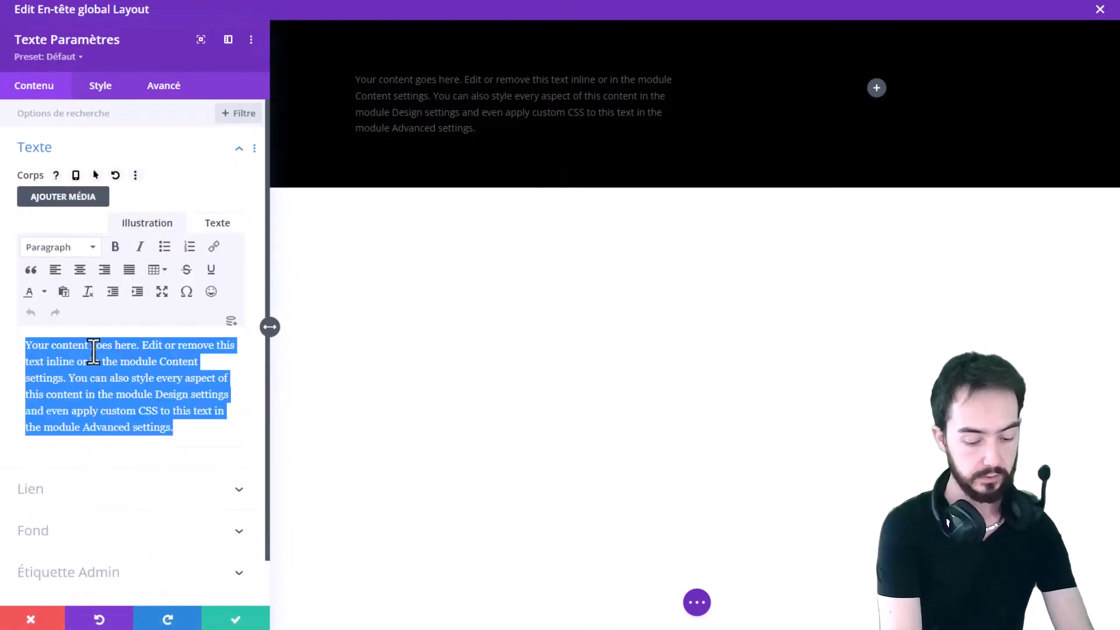
text(mail@)
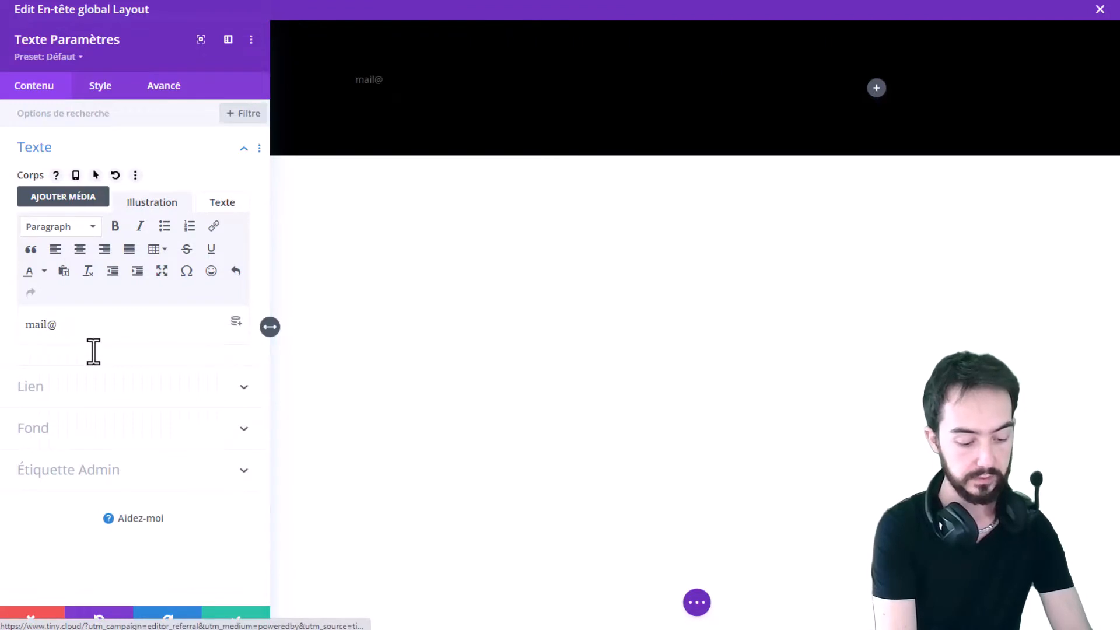
text(domaine)
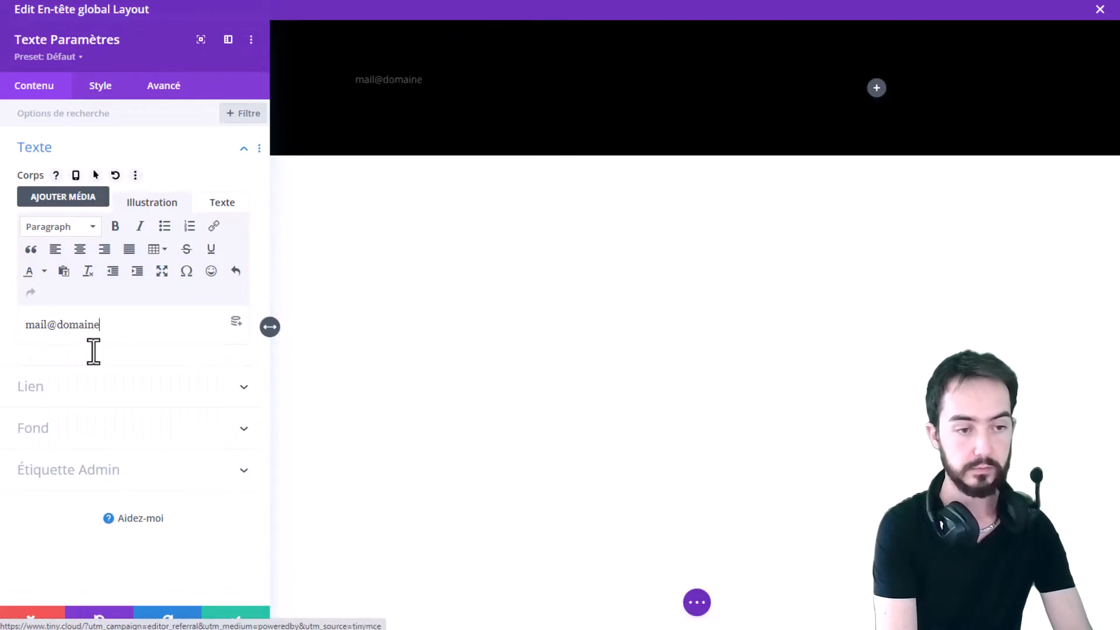
text(.fr)
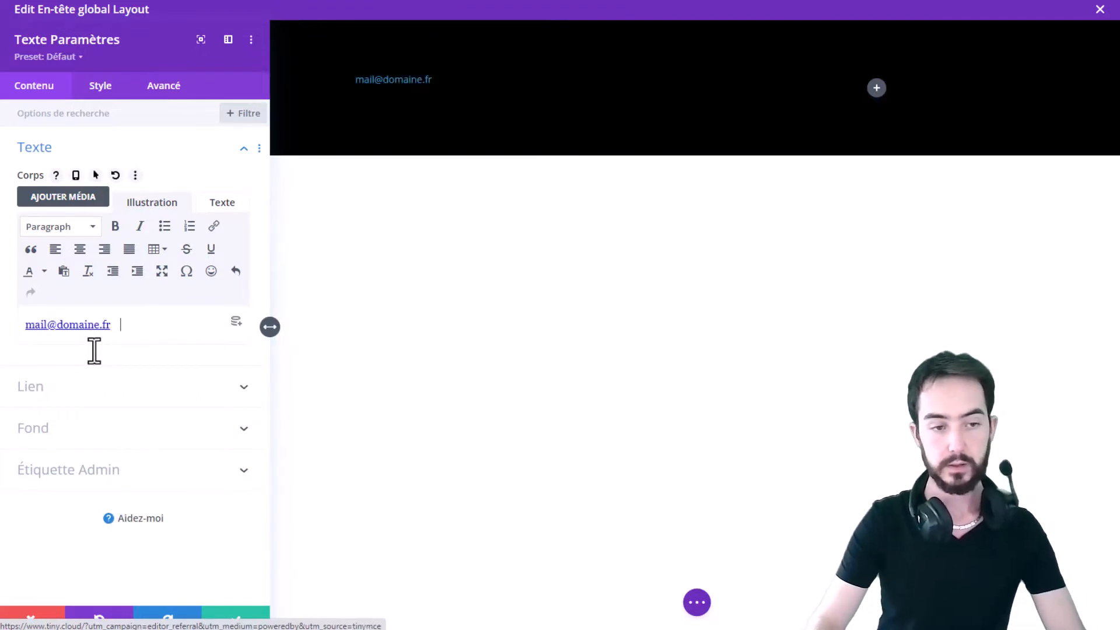
text(    00 00 00 00 00)
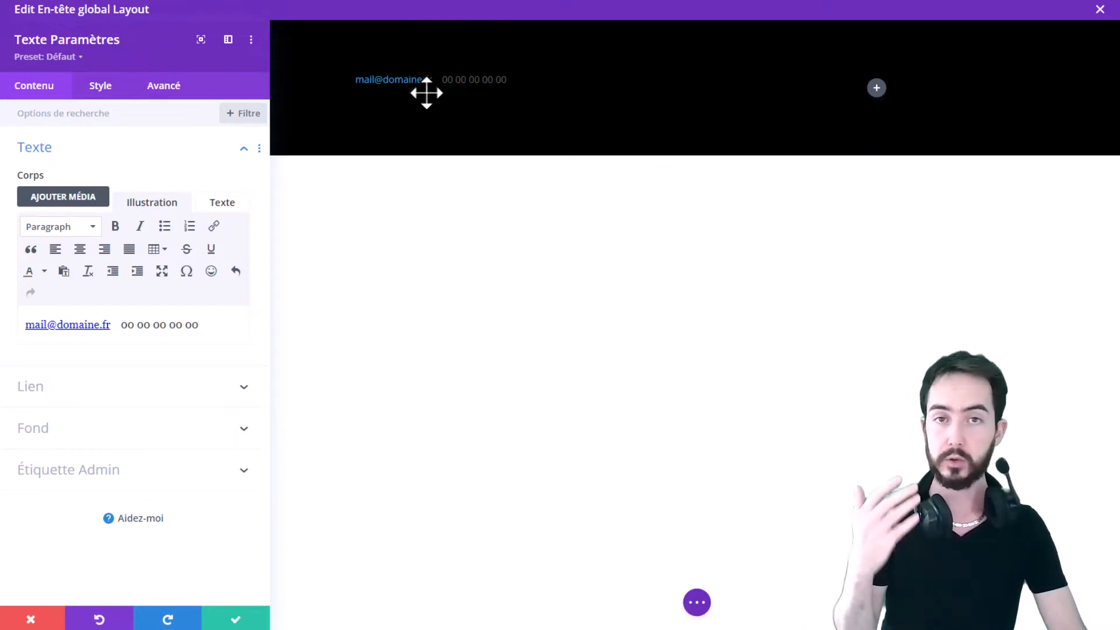
- Style the module's text in orange, with bold weight (Texte en gras) and a size of 15px
click(100, 89)
click(92, 166)
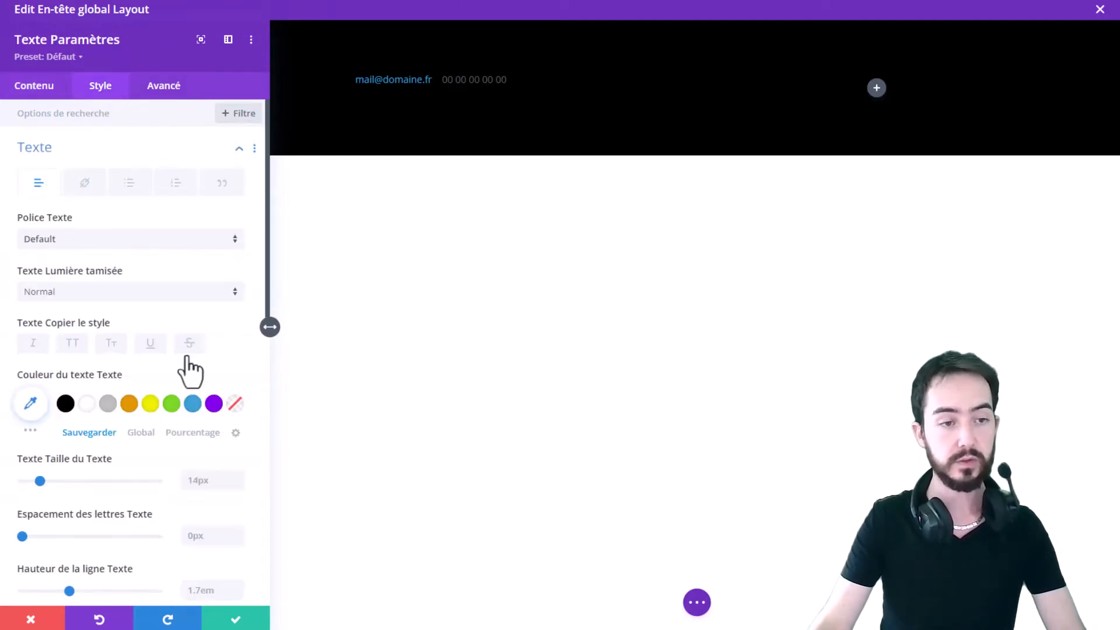
click(171, 403)
click(129, 404)
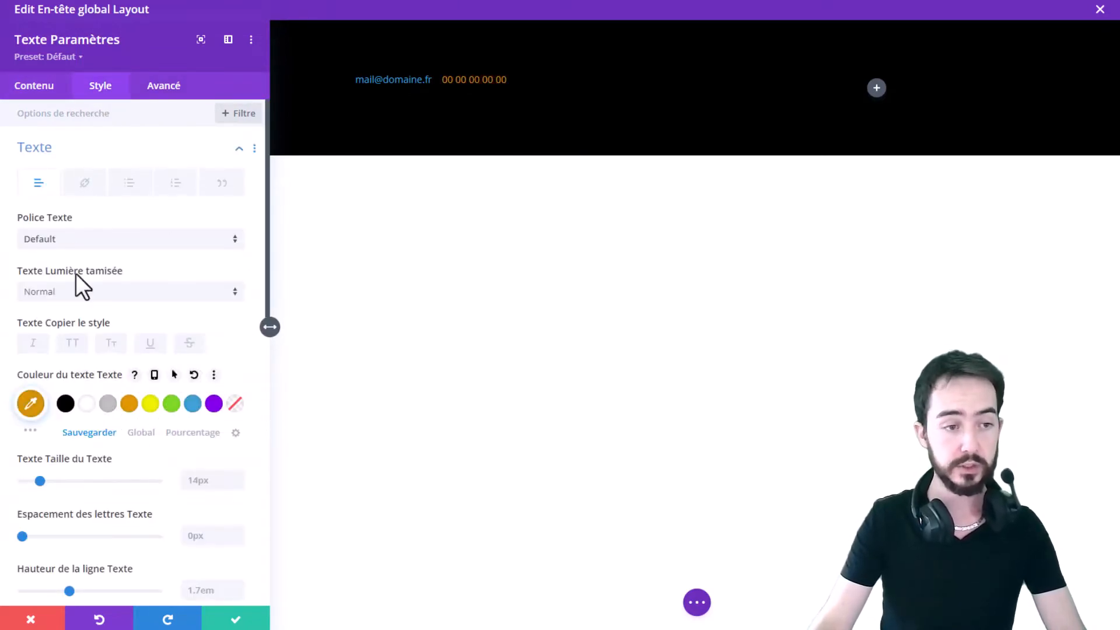
click(59, 293)
click(79, 374)
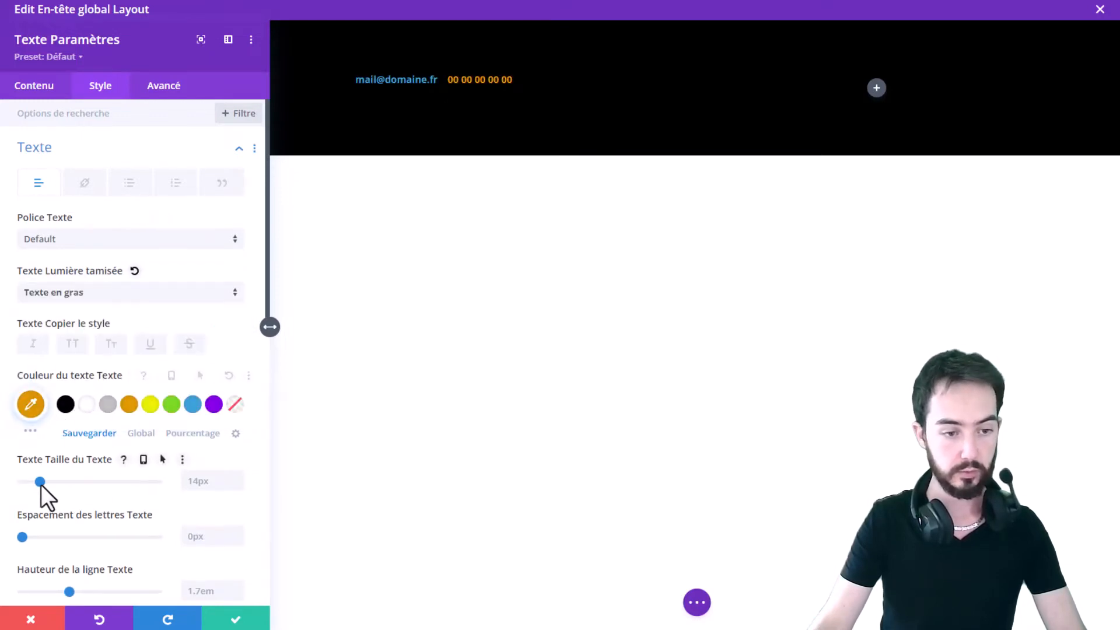
drag(41, 483, 40, 484)
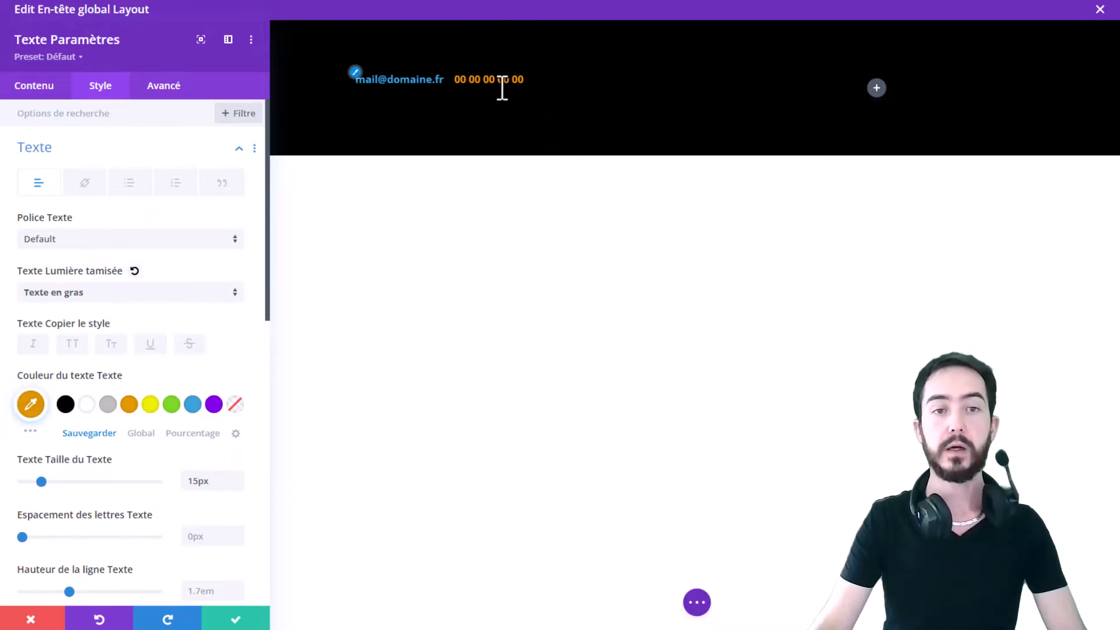
- Try yellow and green for the module's text color, and settle on white
click(153, 405)
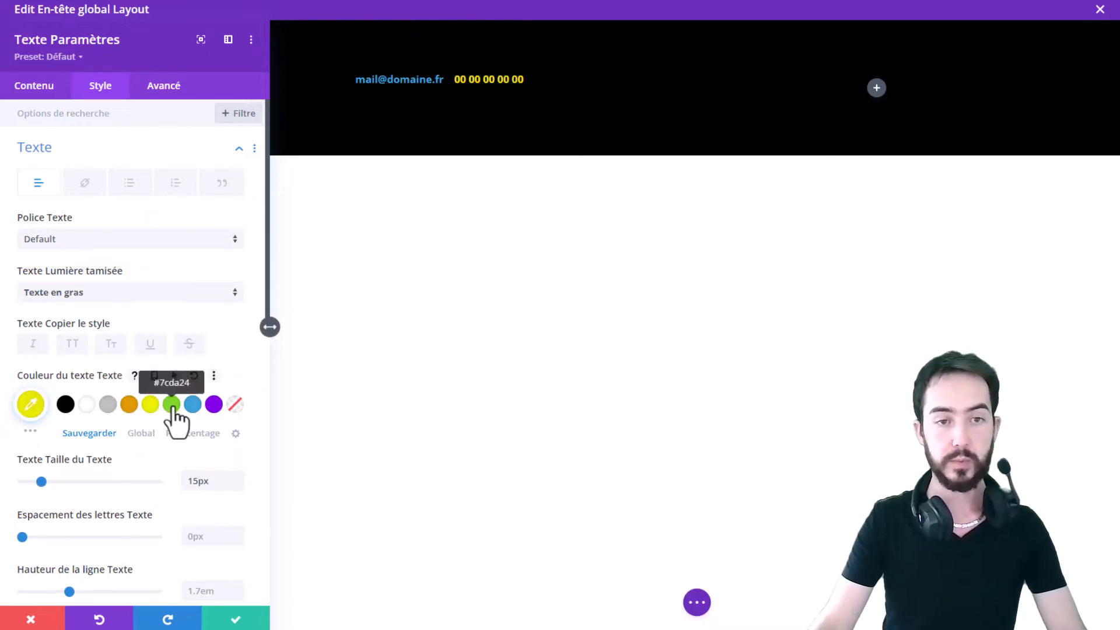
click(172, 404)
click(86, 403)
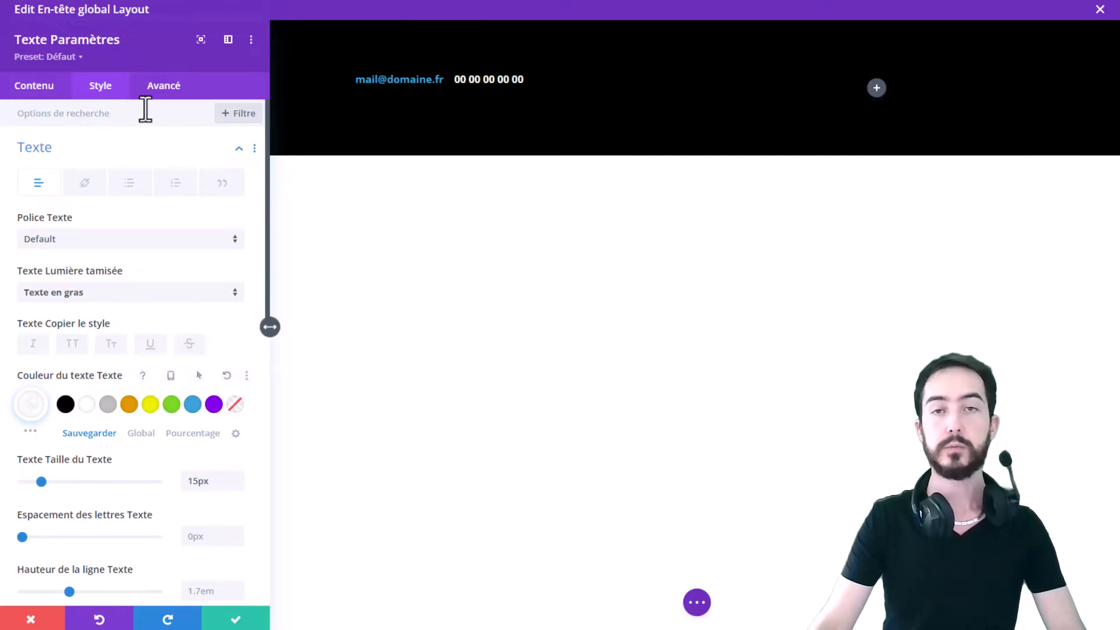
- Add style="color:white;" to the e-mail link in the text module's HTML source and save the module
click(40, 90)
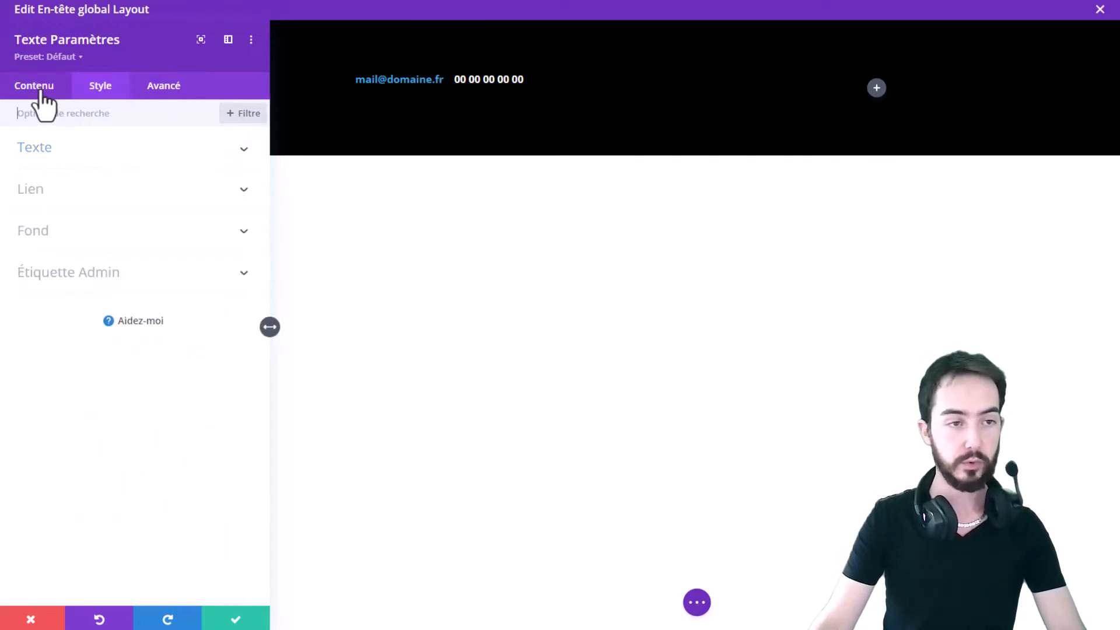
click(243, 149)
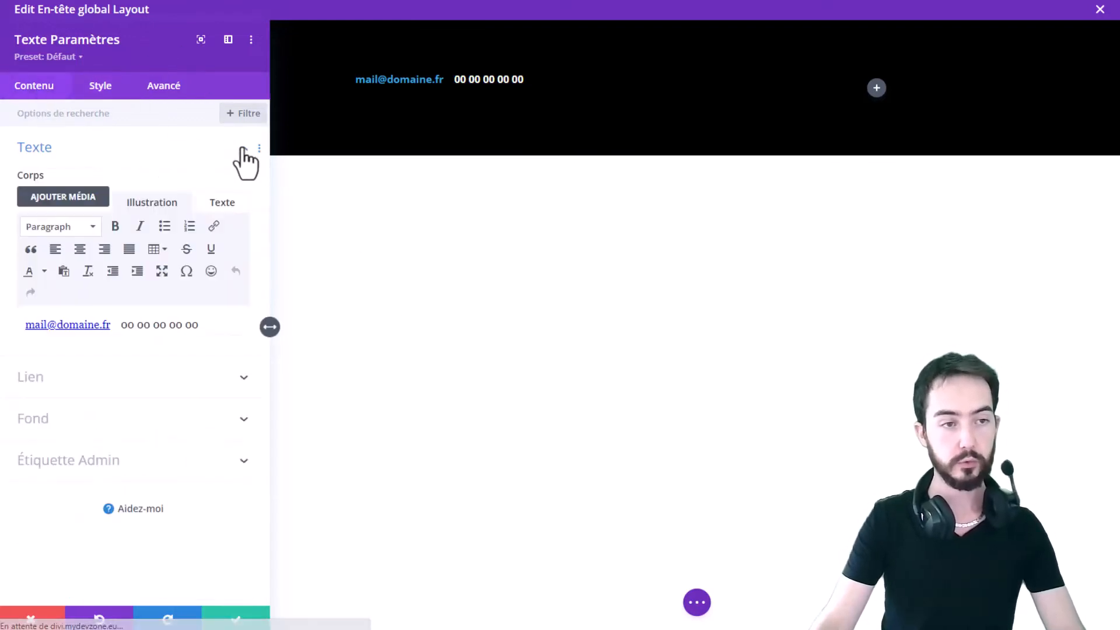
click(203, 326)
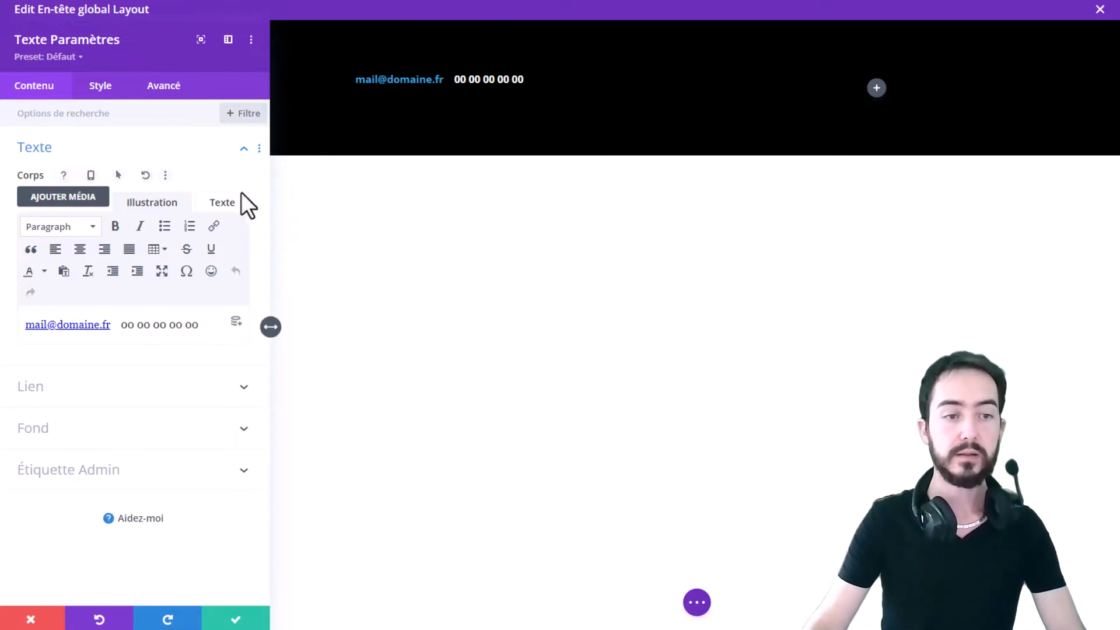
click(224, 206)
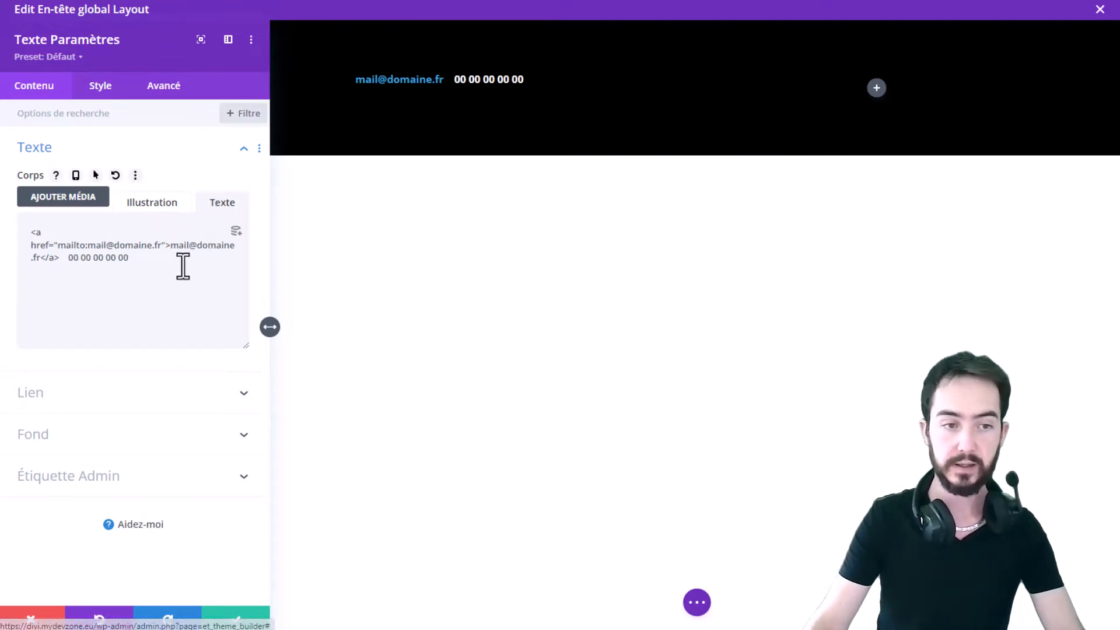
click(166, 243)
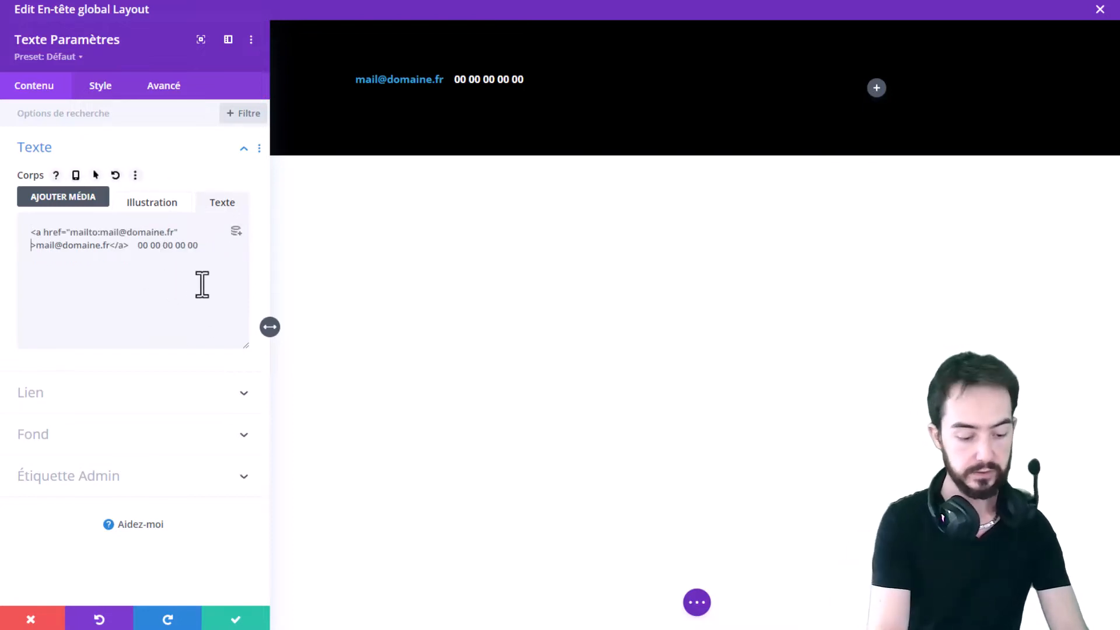
text(style="")
key(Left)
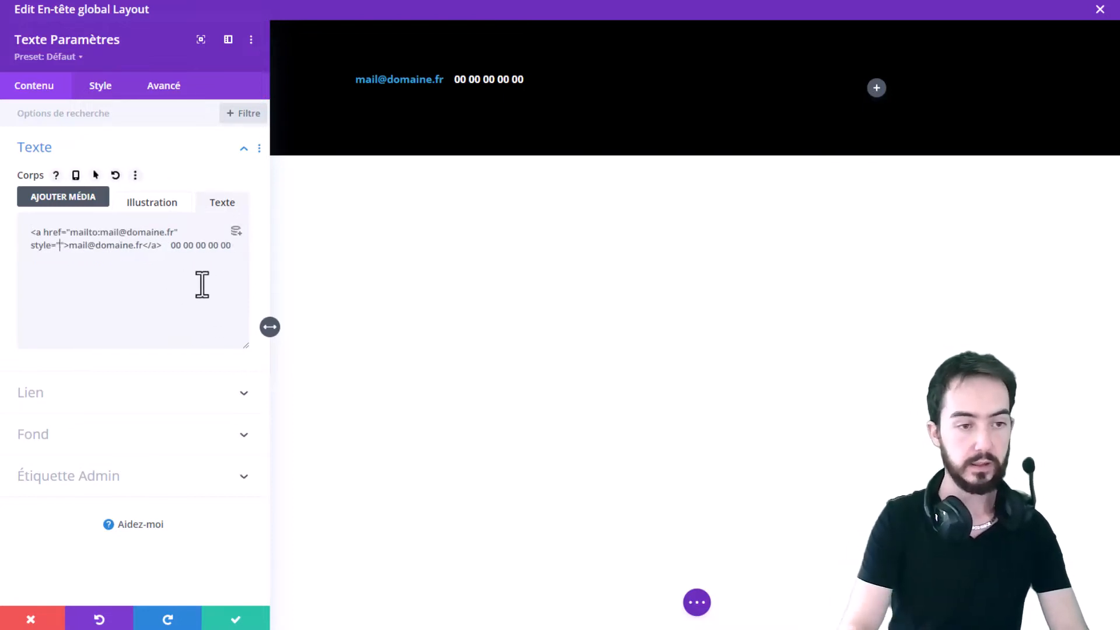
text(color:)
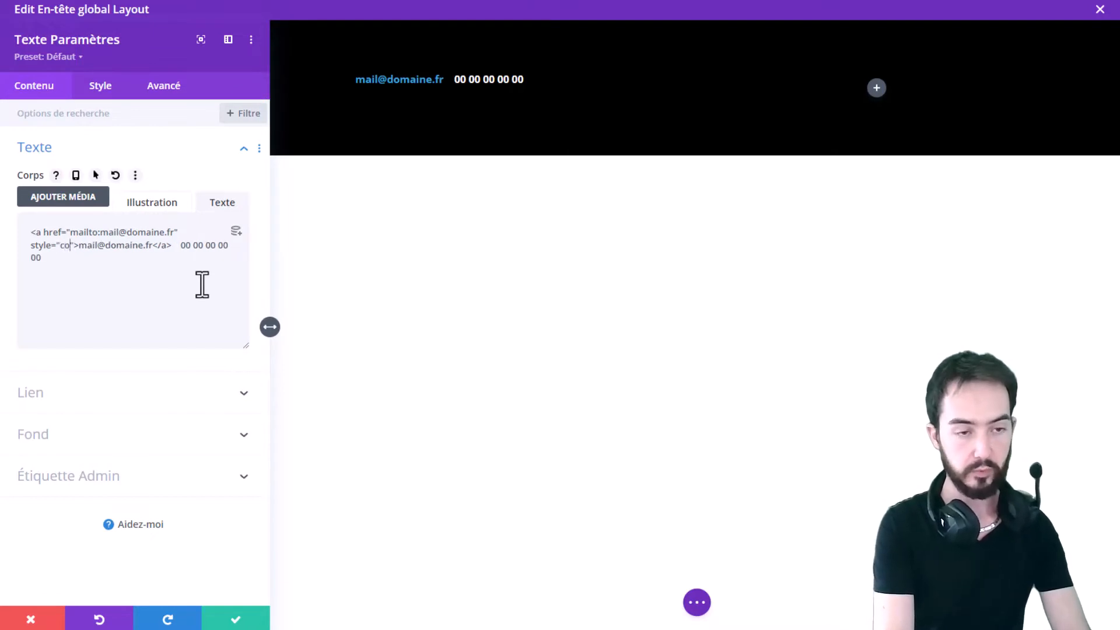
text(white;)
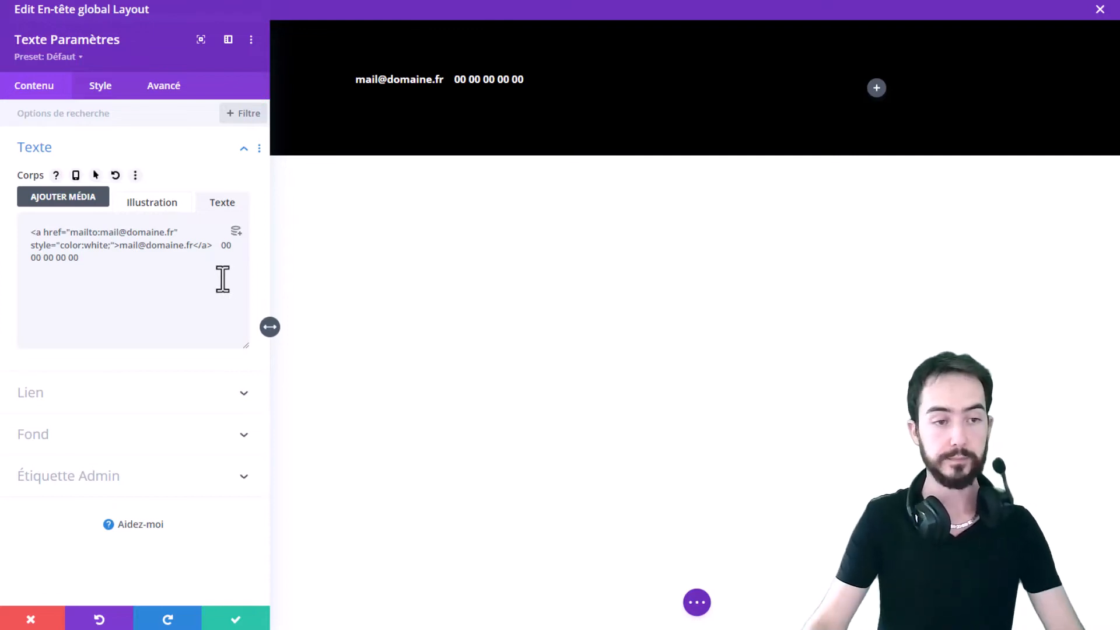
click(115, 249)
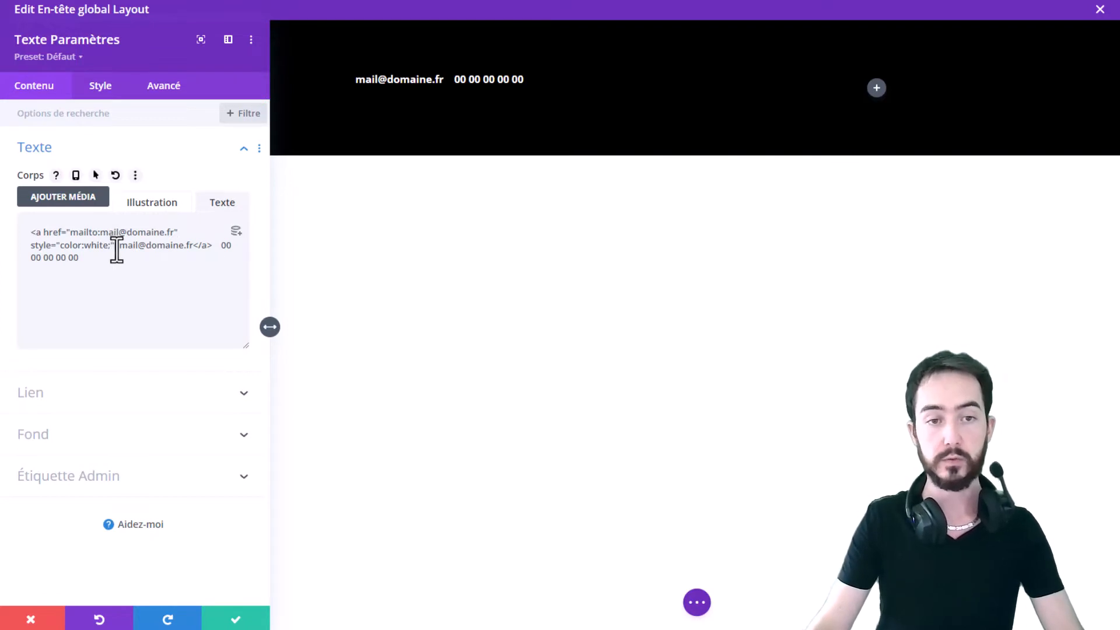
click(234, 620)
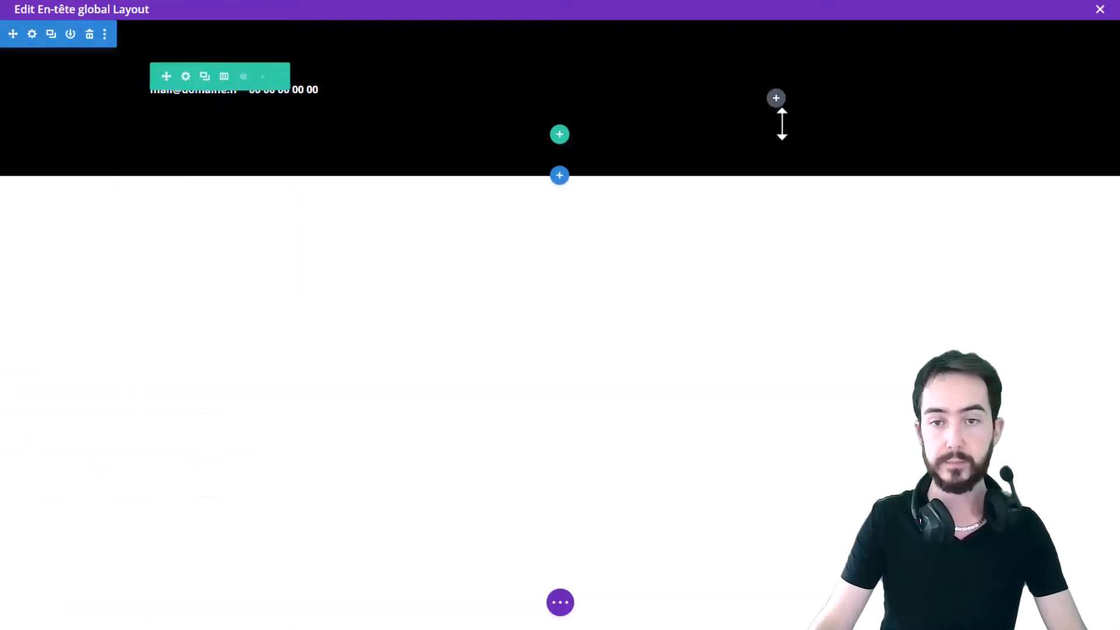
- Insert a Suivez-nous sur les réseaux sociaux module into the top bar row's empty second column
click(775, 98)
text(ré)
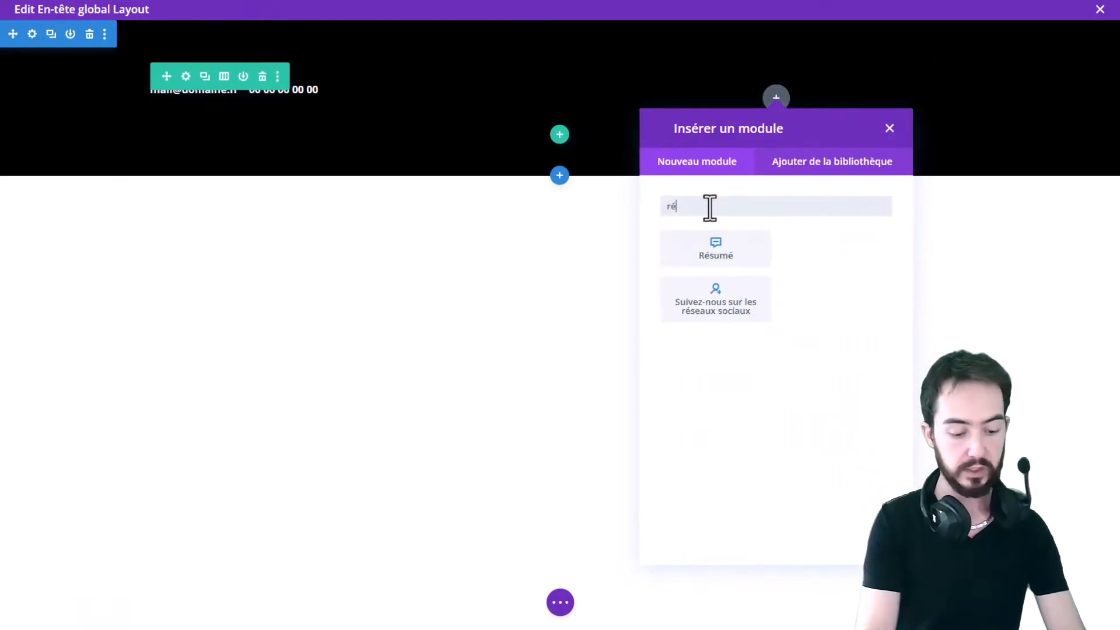
text(se)
click(750, 270)
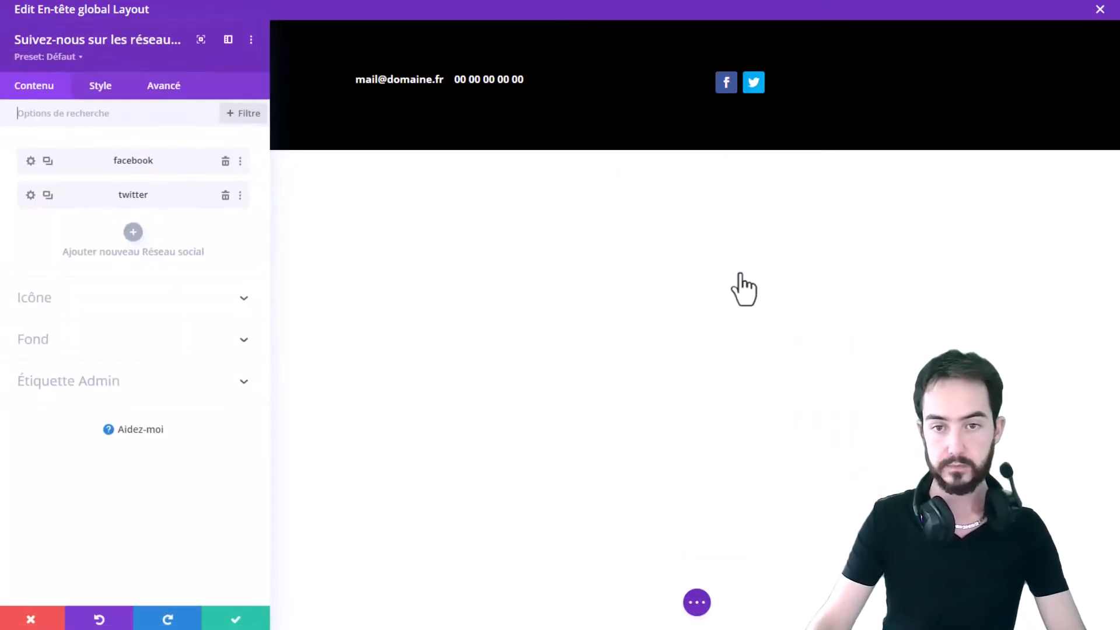
- Align the social media icons to the right of their column
click(100, 86)
click(85, 151)
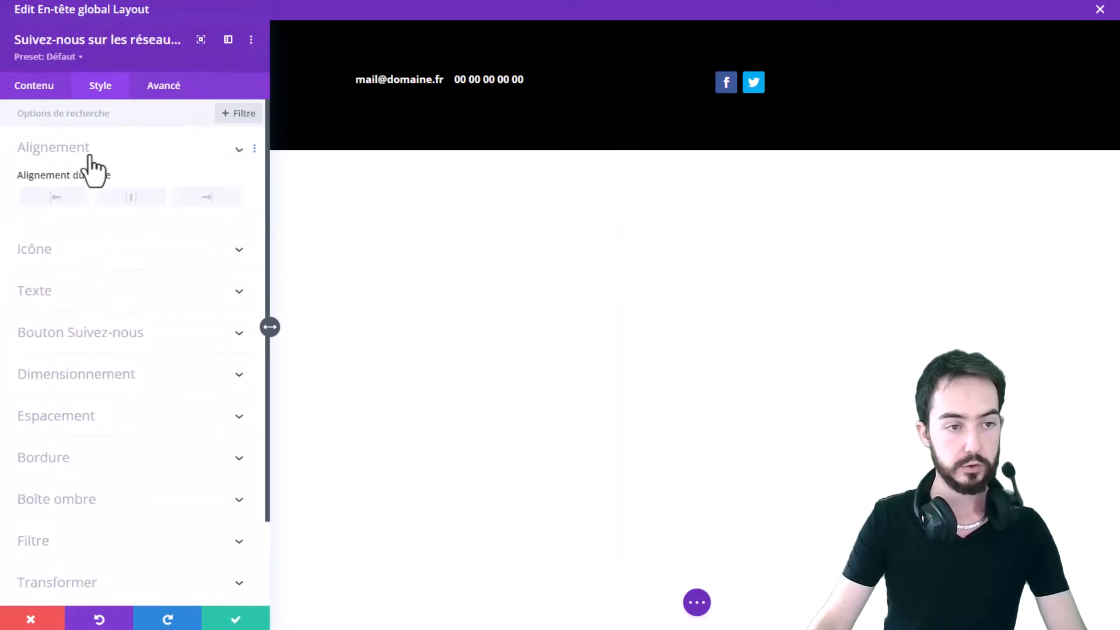
click(205, 198)
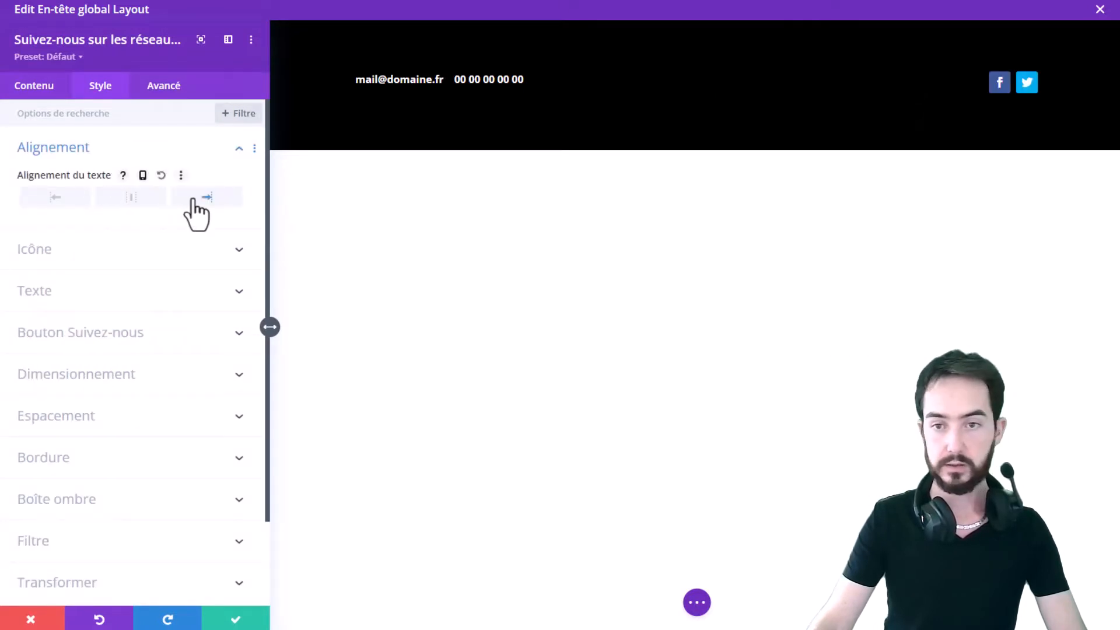
- Add a new social network to the module and set it to Youtube
click(31, 87)
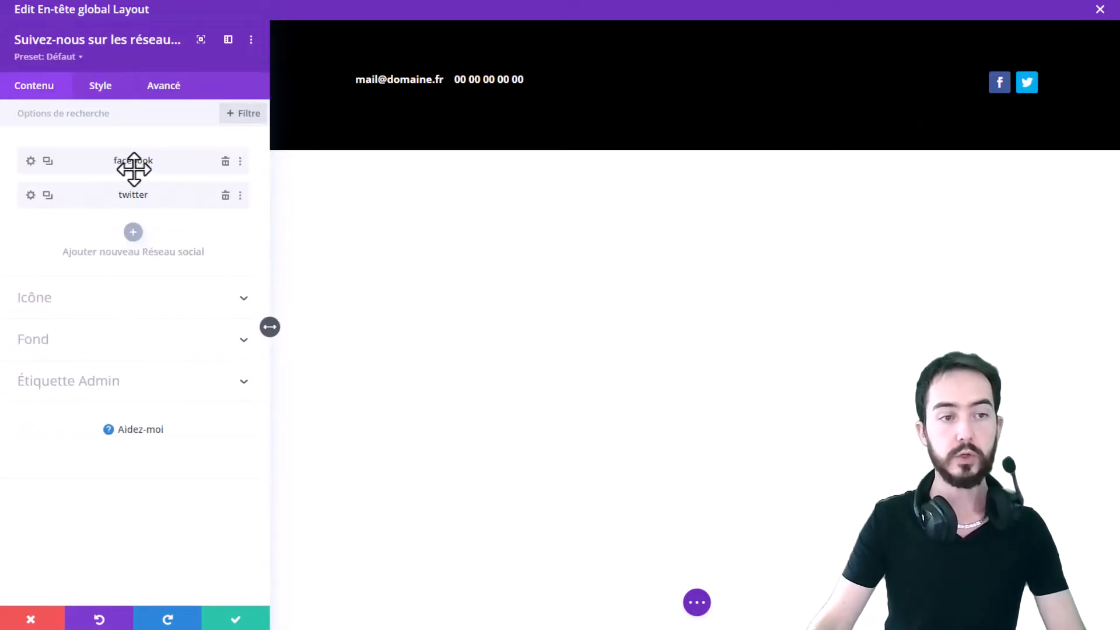
click(133, 233)
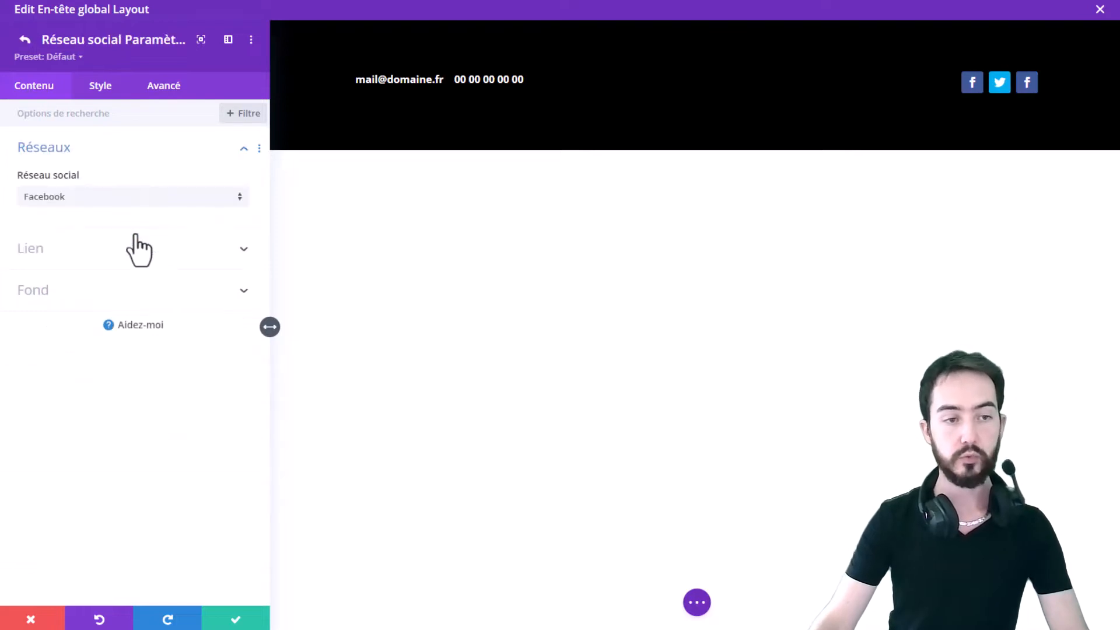
click(109, 198)
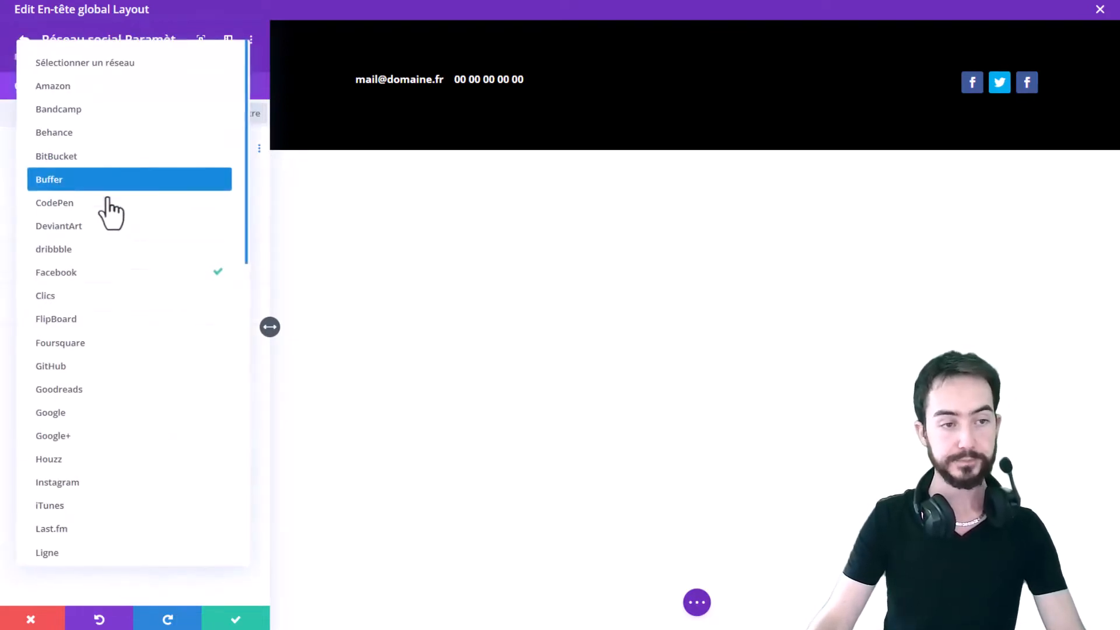
scroll(112, 188, down, 12)
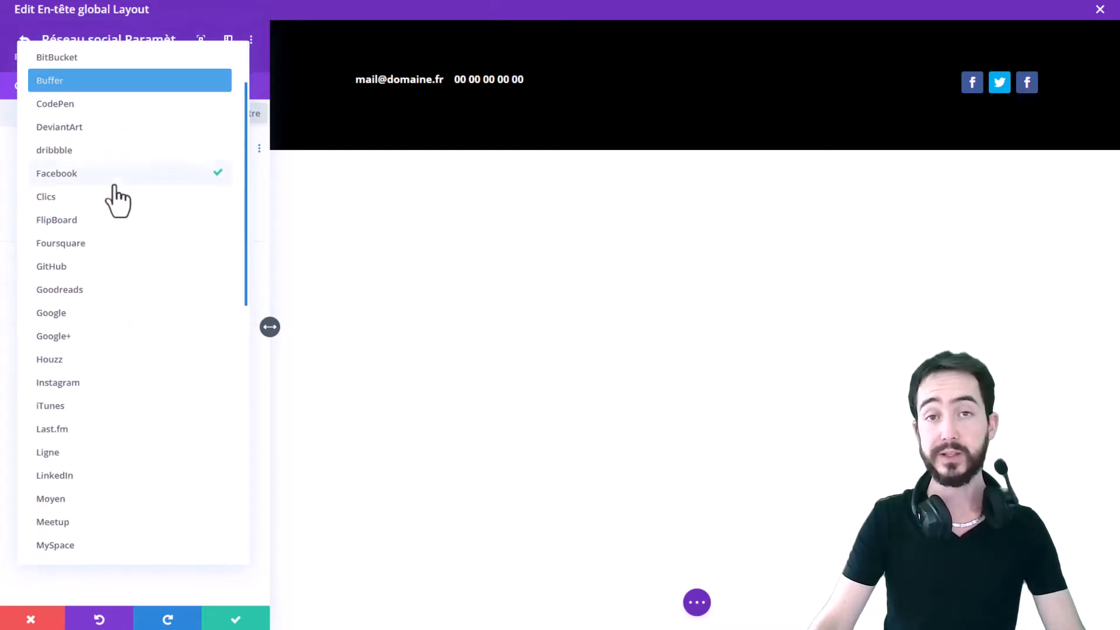
scroll(129, 213, down, 1)
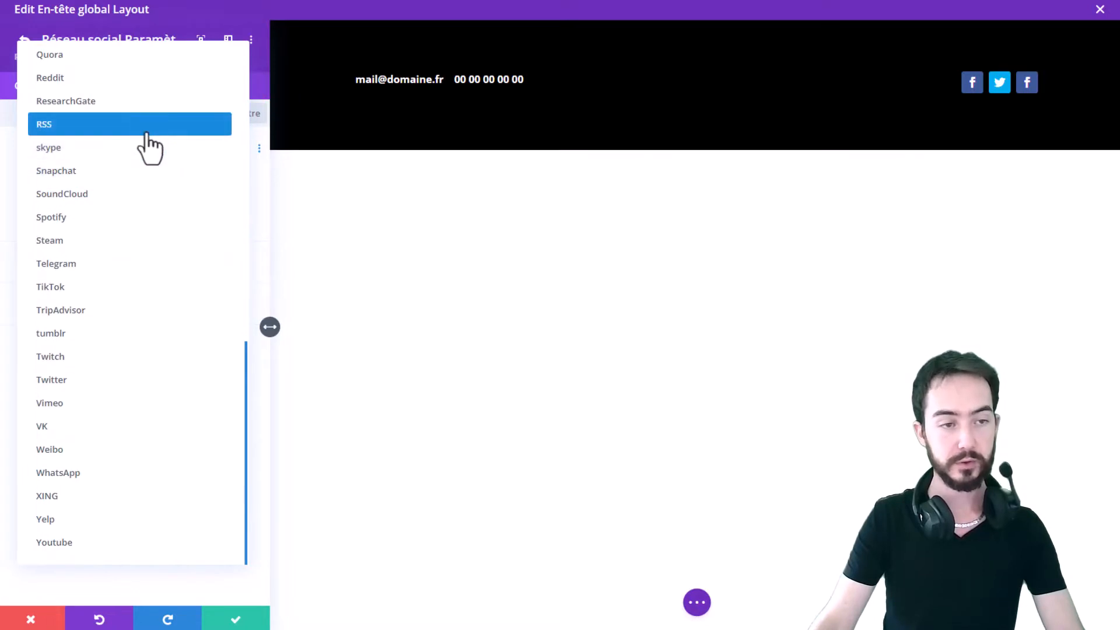
click(102, 542)
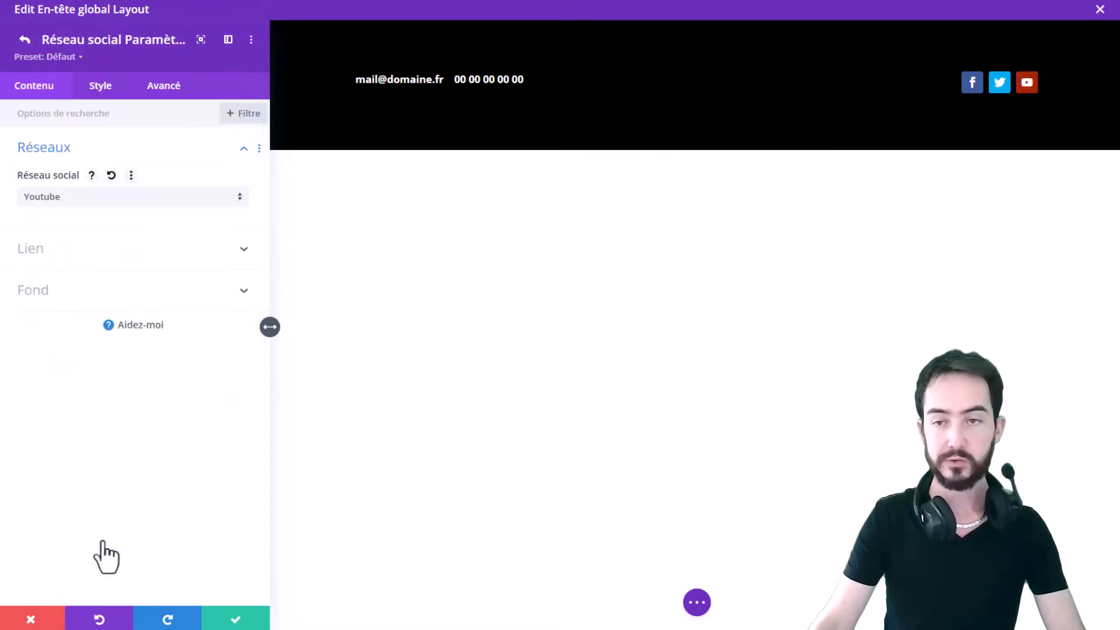
- Look through the Youtube entry's background (Fond) and icon style options, then return to the module's settings
click(133, 250)
click(105, 300)
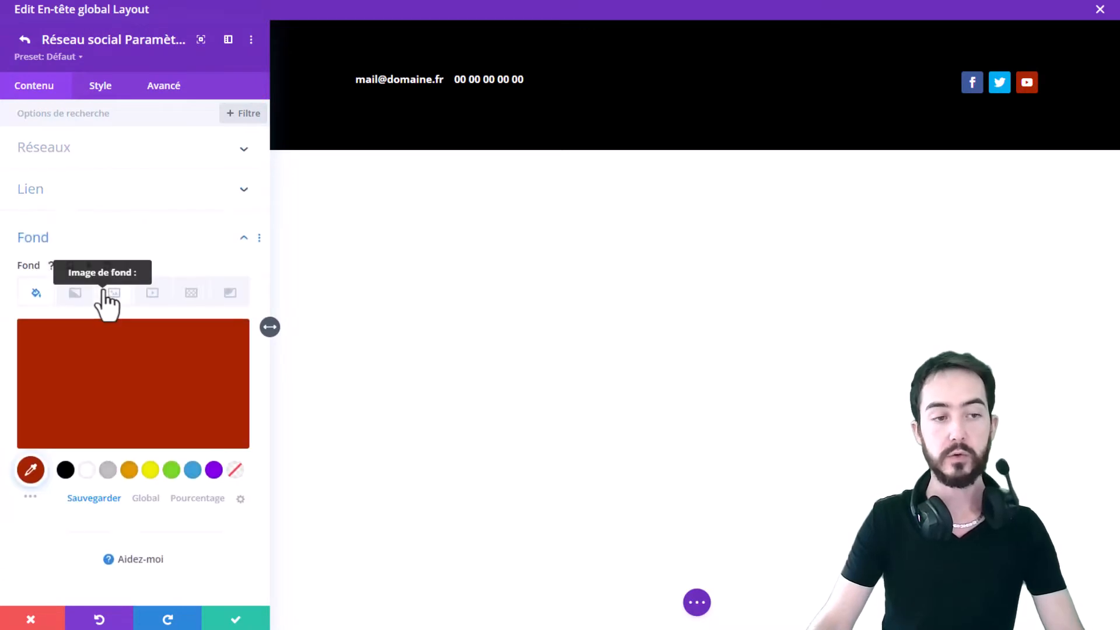
click(165, 244)
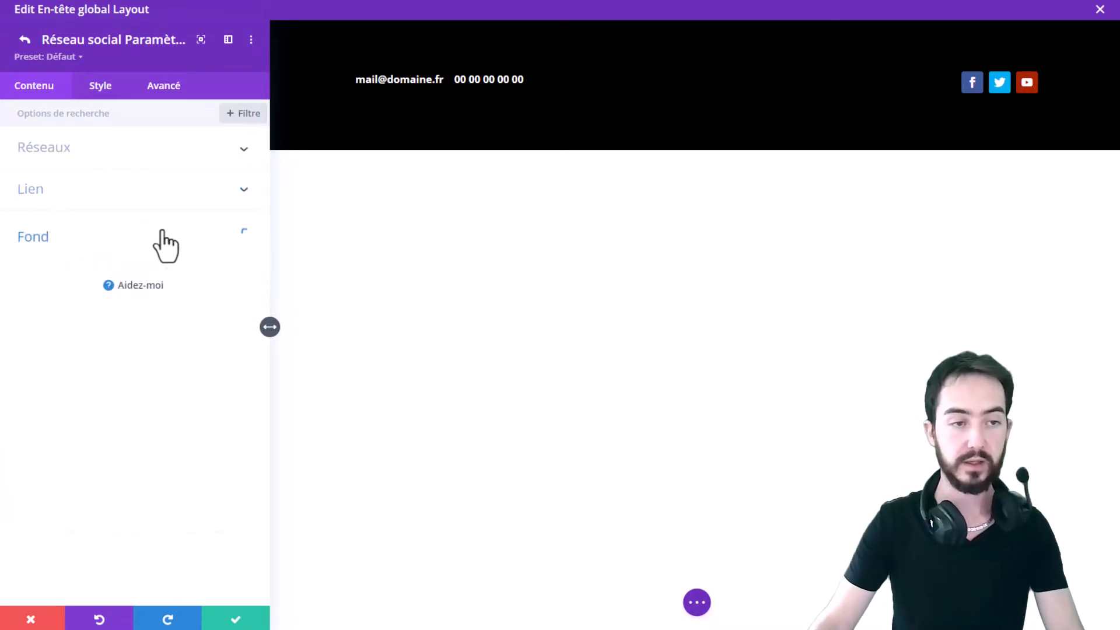
click(102, 93)
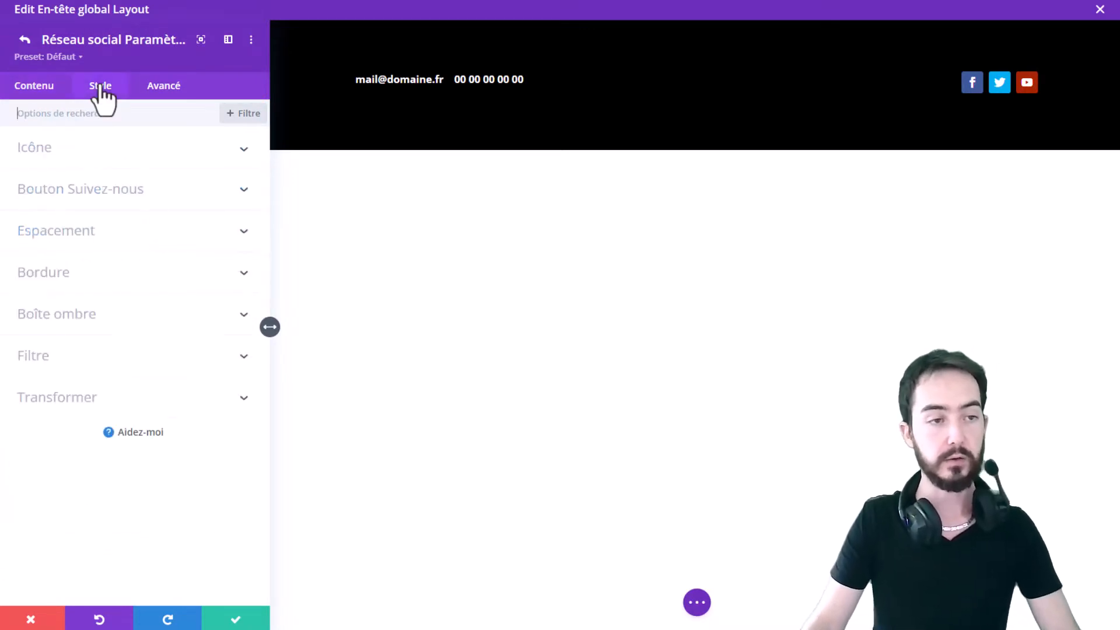
click(113, 155)
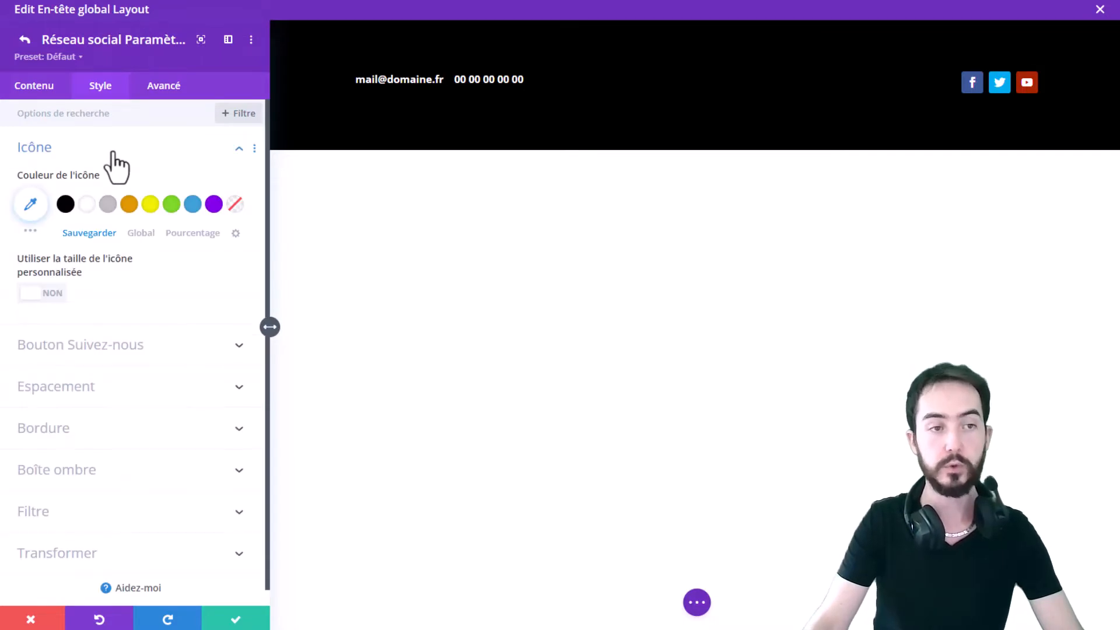
click(113, 153)
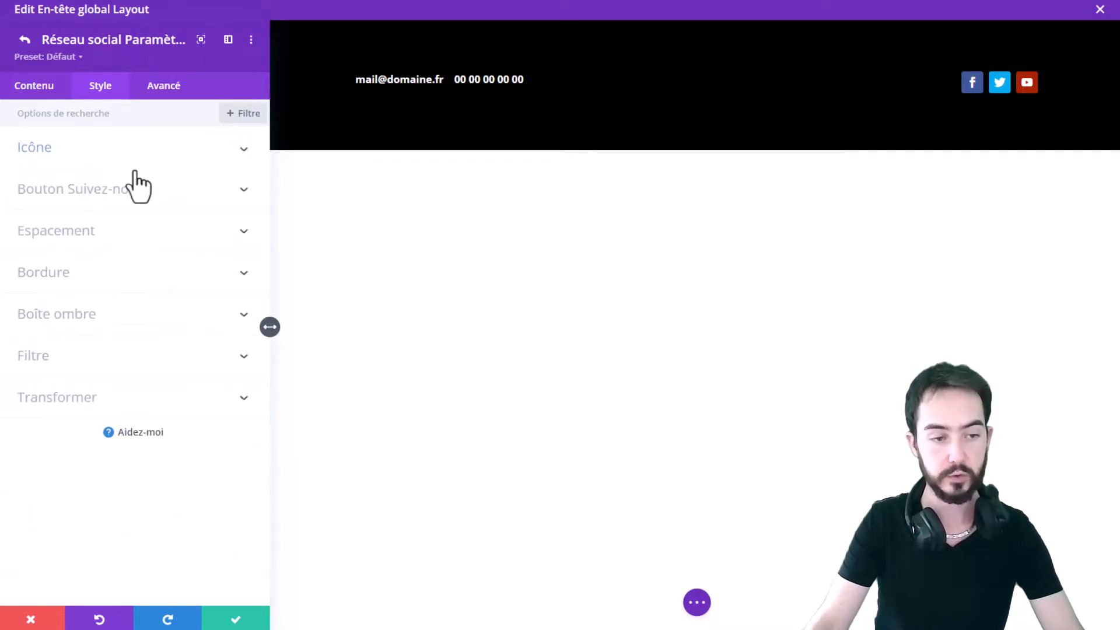
click(25, 39)
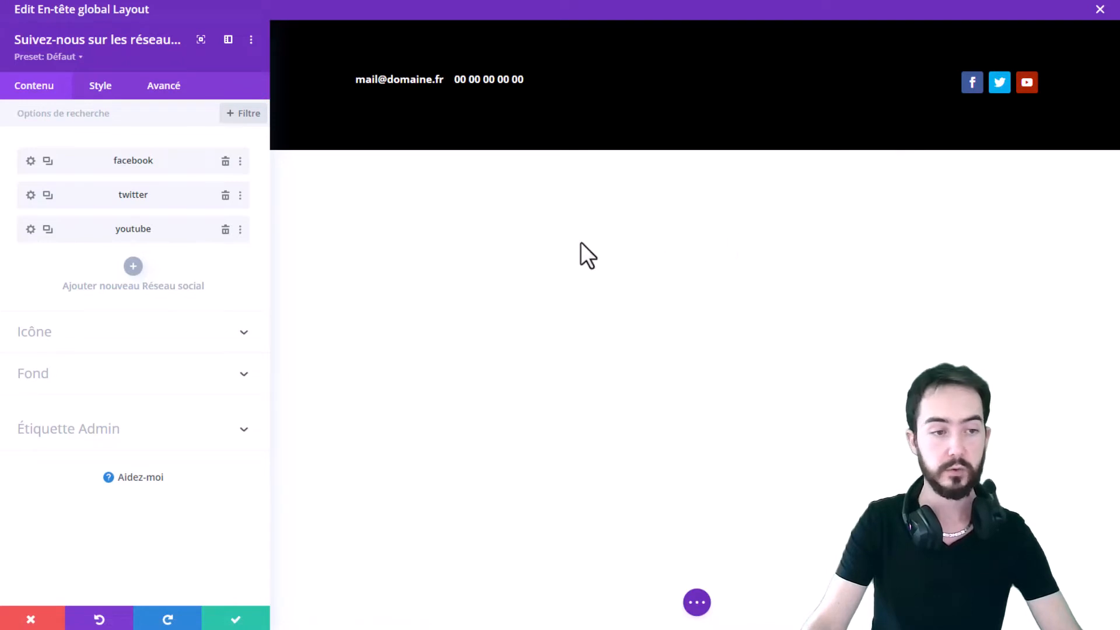
- Set the icon color of the whole social media module to blue
click(95, 89)
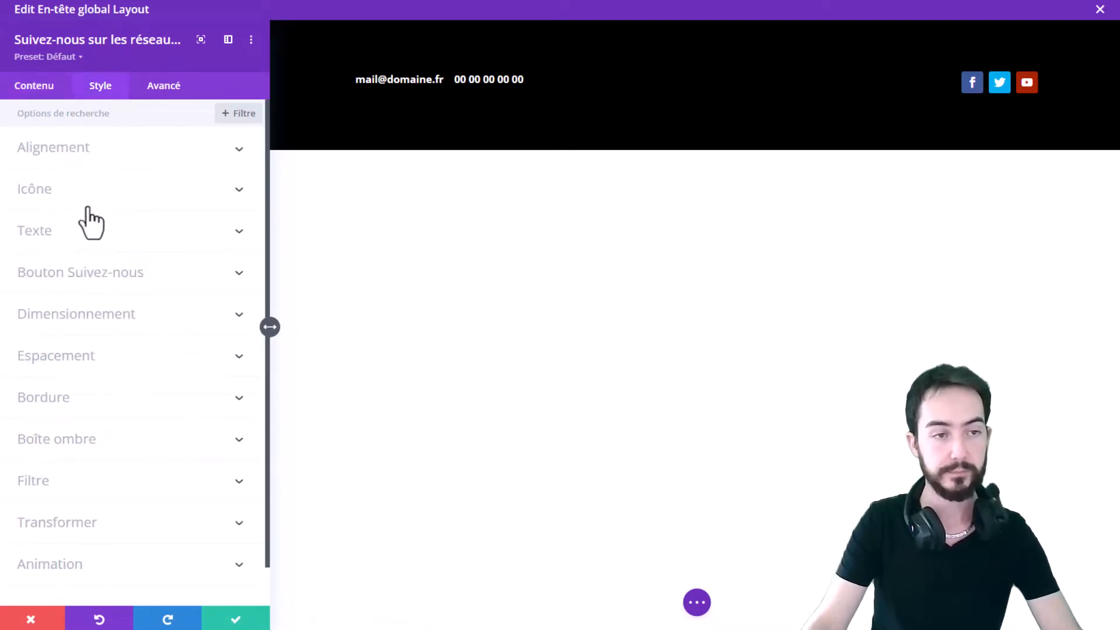
click(101, 199)
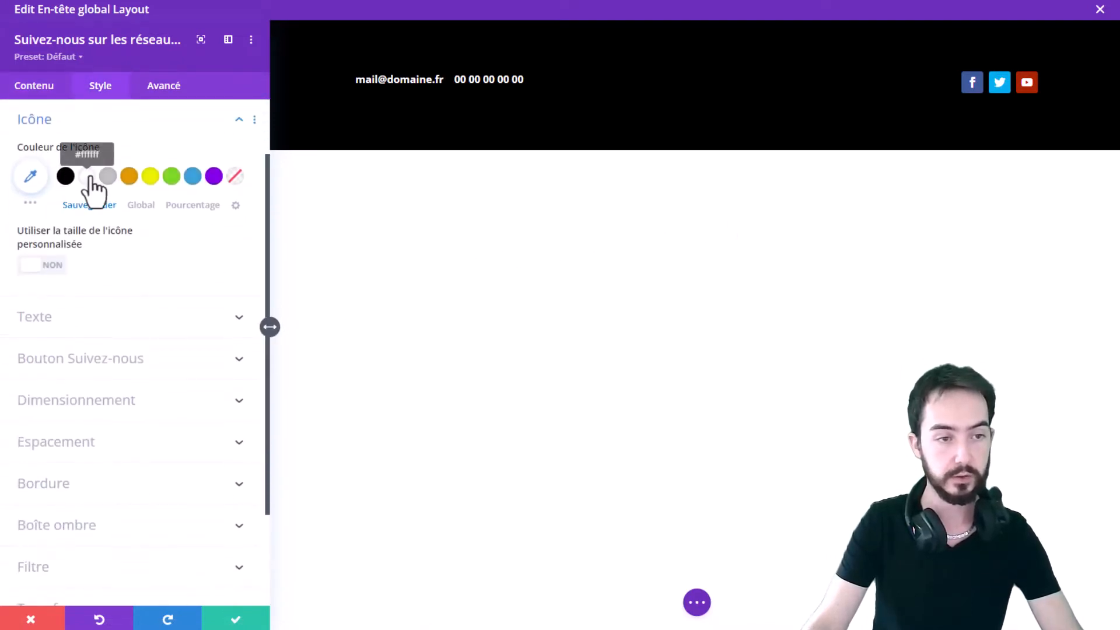
click(193, 176)
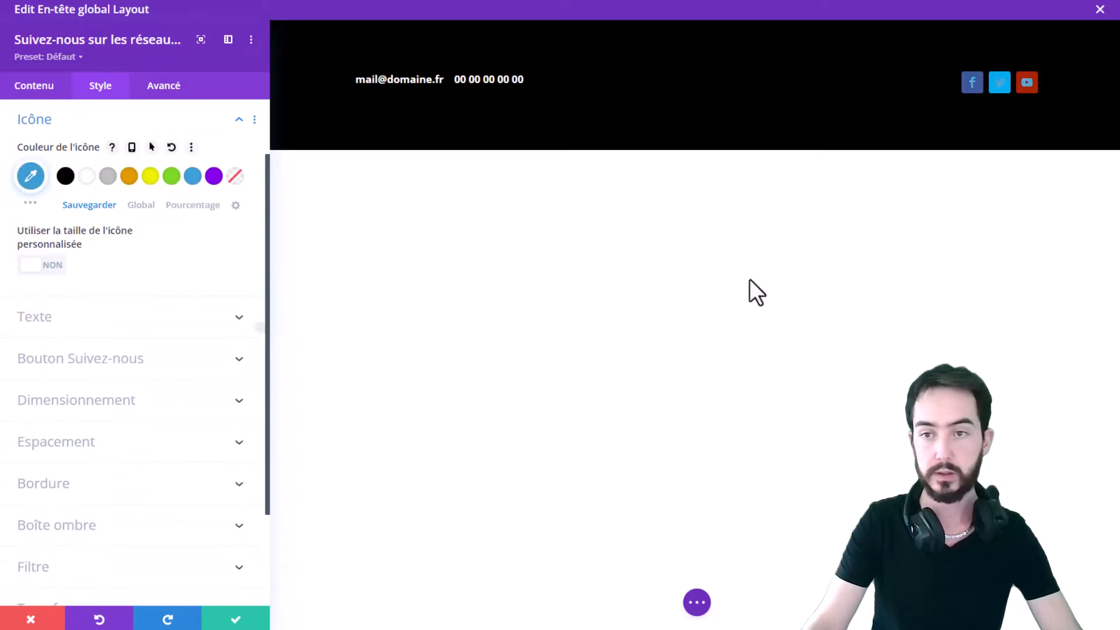
- Give the facebook entry a white background
click(27, 87)
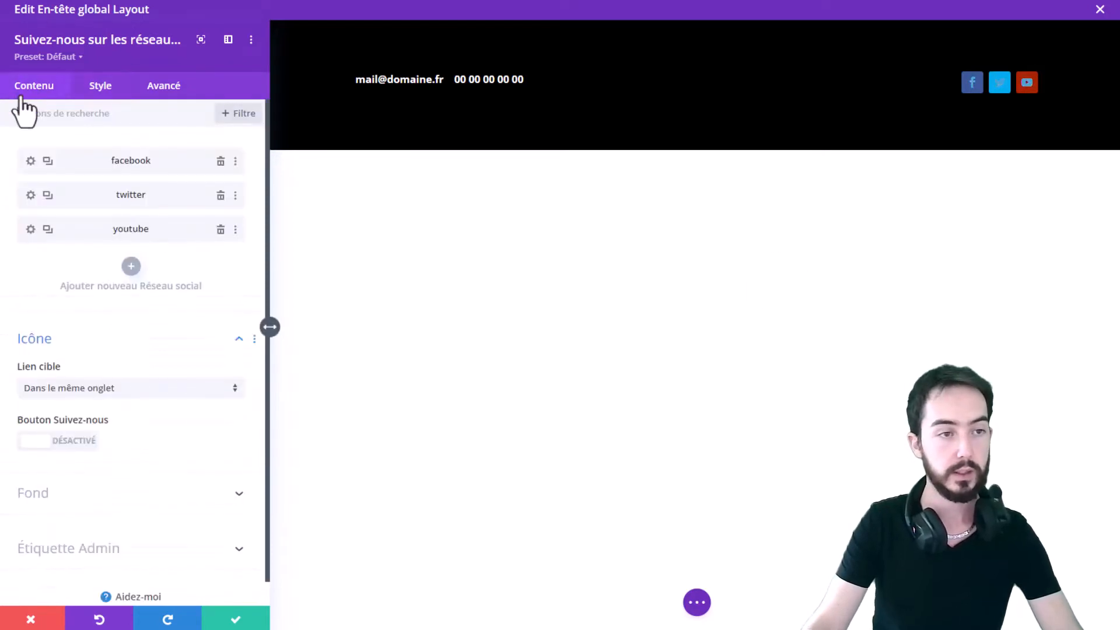
click(30, 160)
click(94, 289)
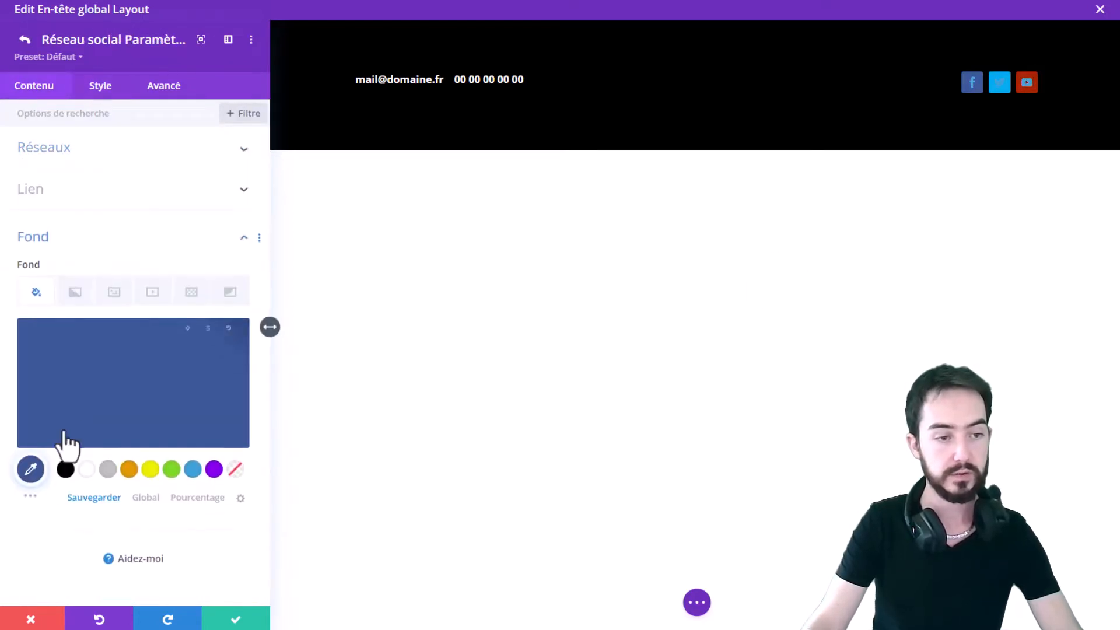
click(86, 469)
click(24, 40)
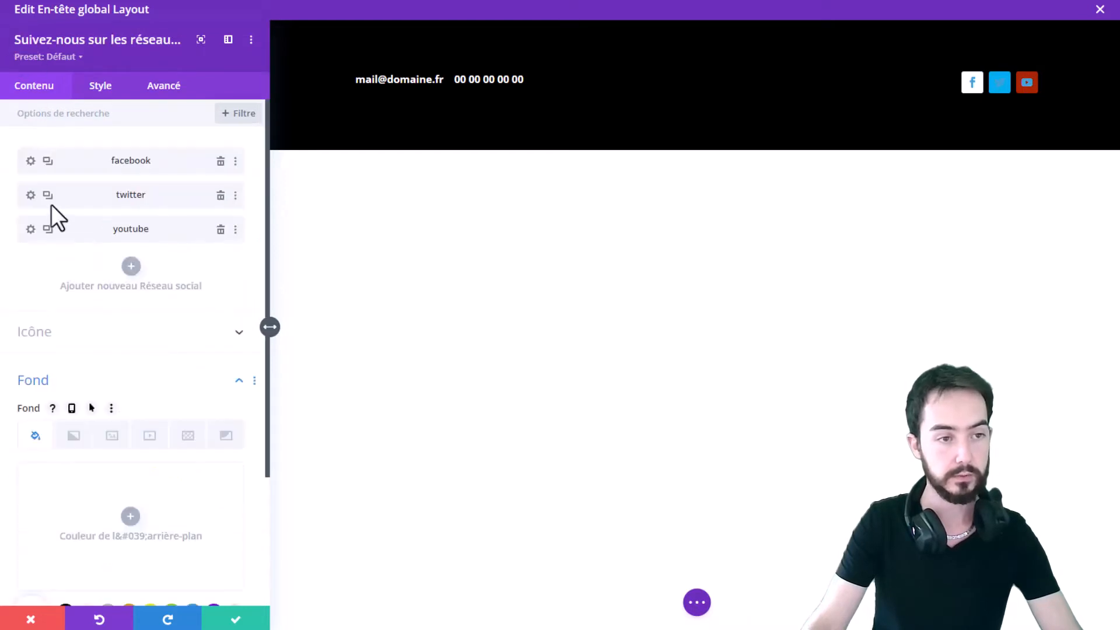
- Give the twitter and youtube entries white backgrounds as well and save the social media module
click(28, 197)
click(86, 470)
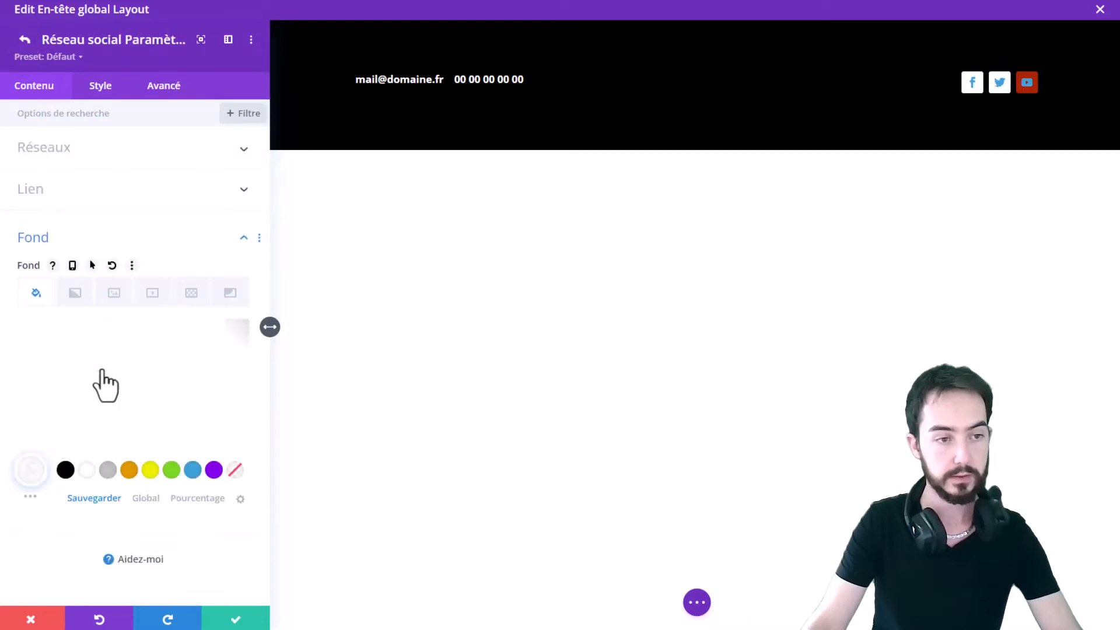
click(24, 39)
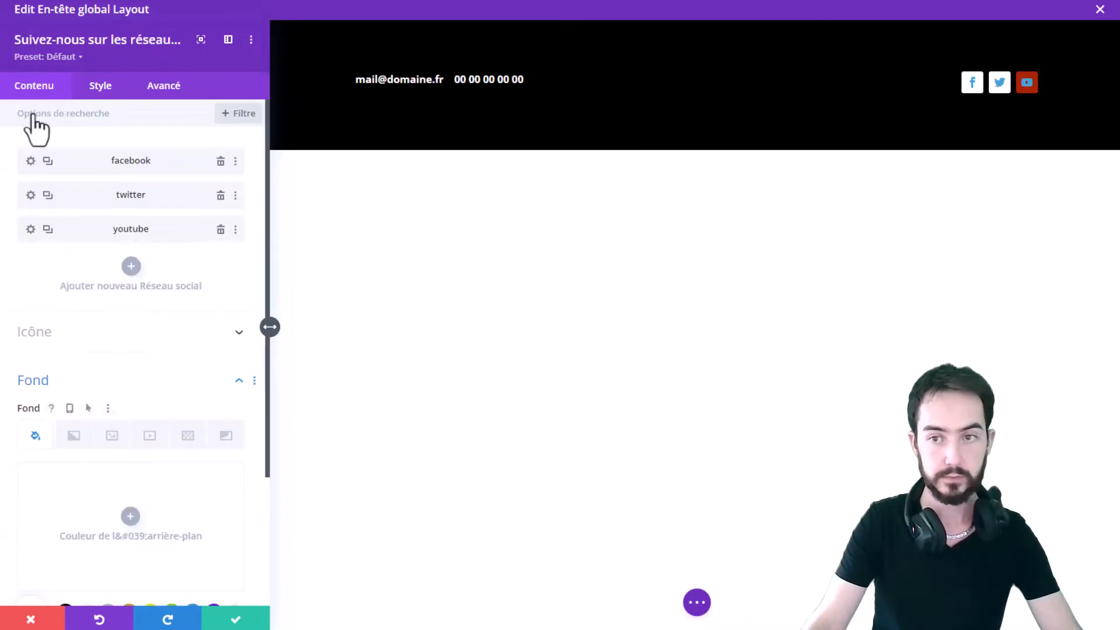
click(28, 229)
click(86, 470)
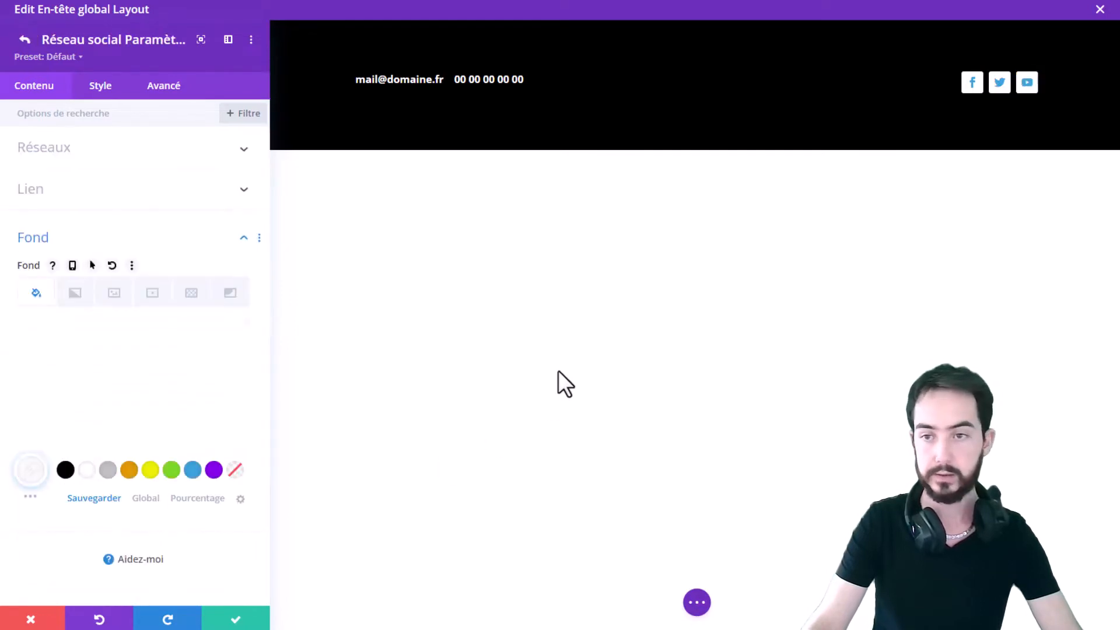
click(236, 621)
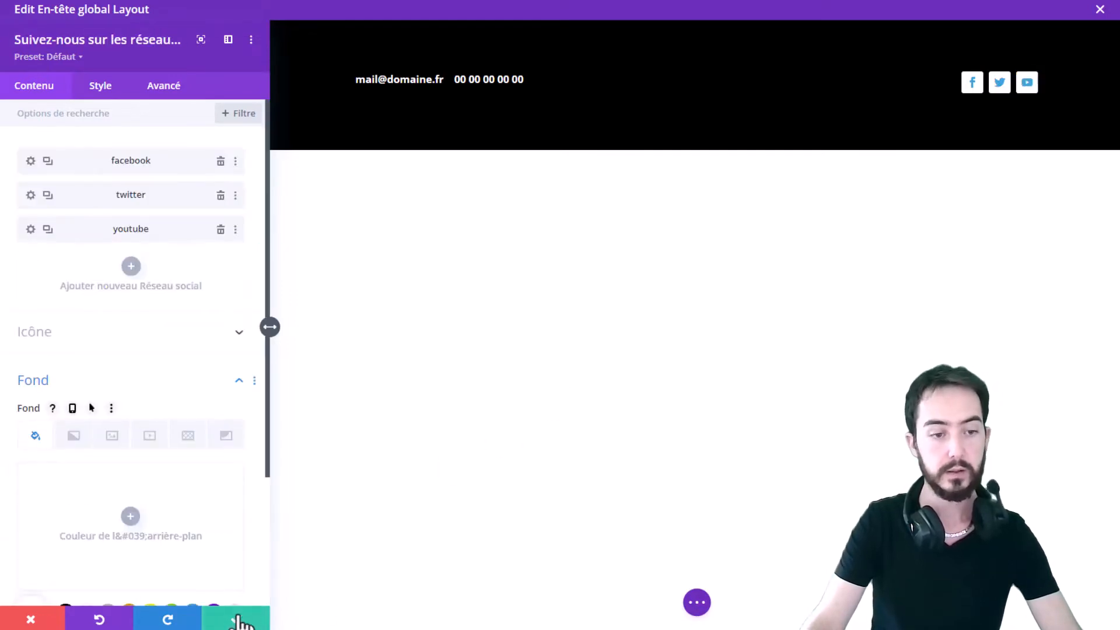
click(236, 621)
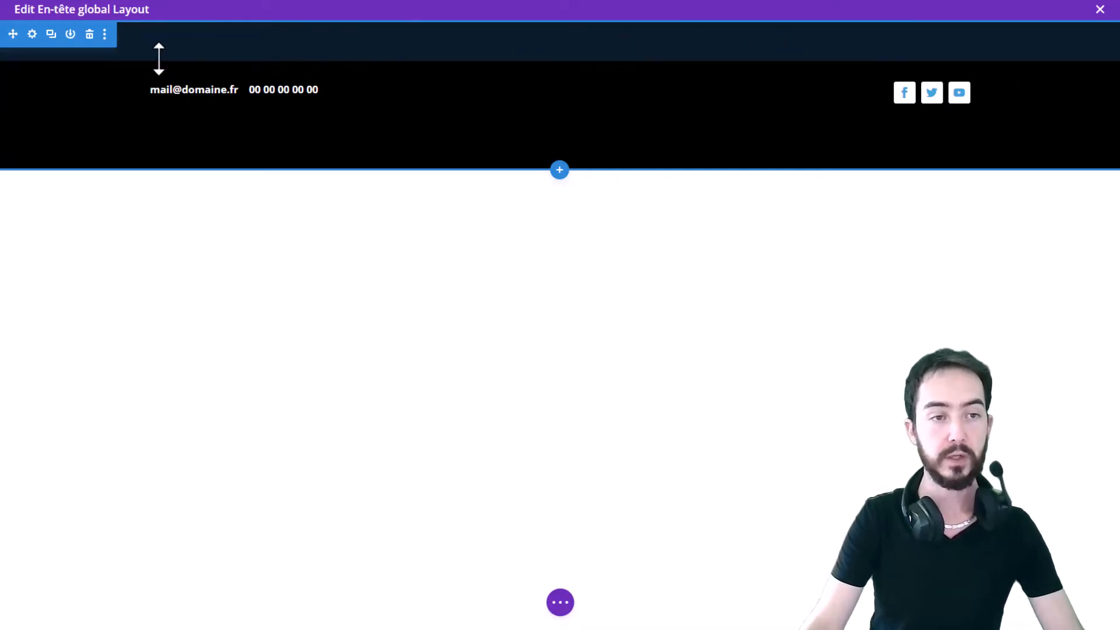
- Set the black section's top and bottom margin and internal padding to linked values of 0px, and save the section
click(32, 34)
click(104, 96)
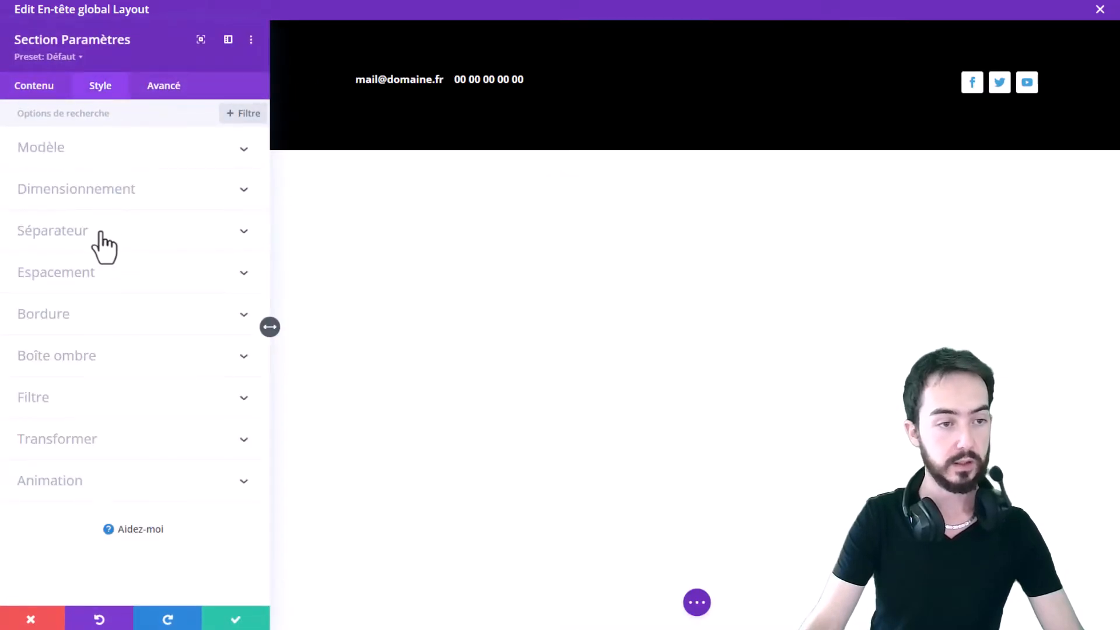
click(85, 273)
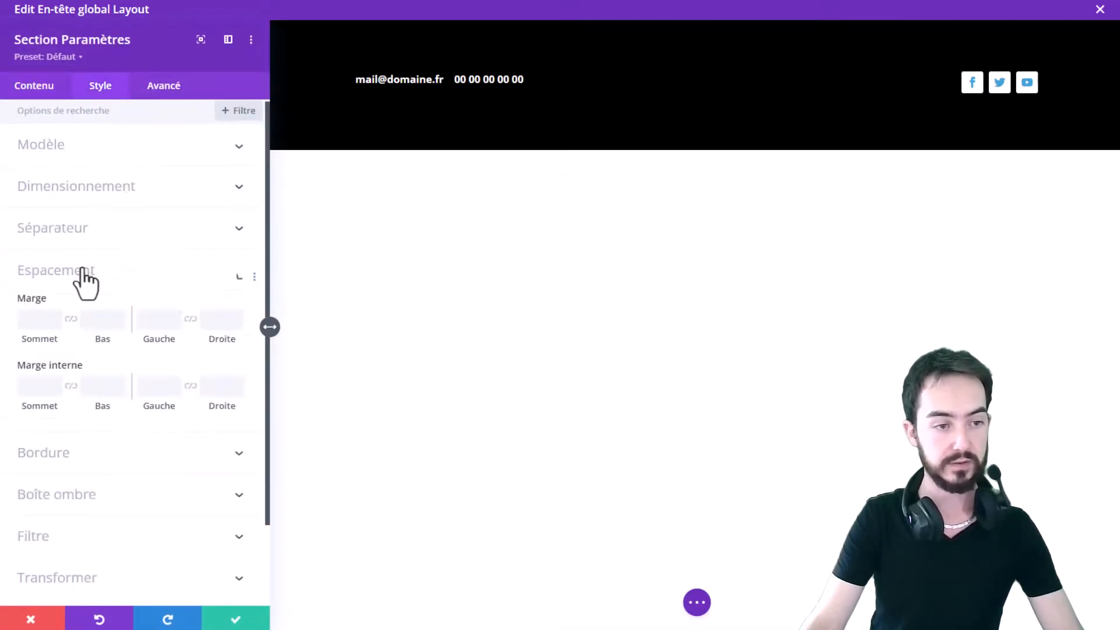
click(40, 223)
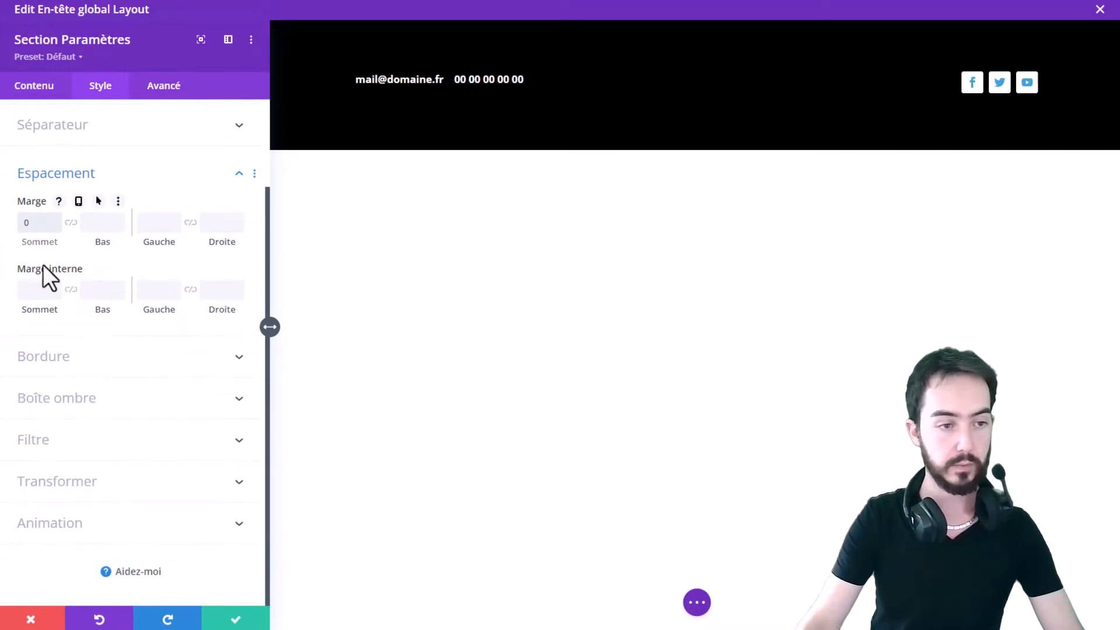
click(40, 290)
text(0)
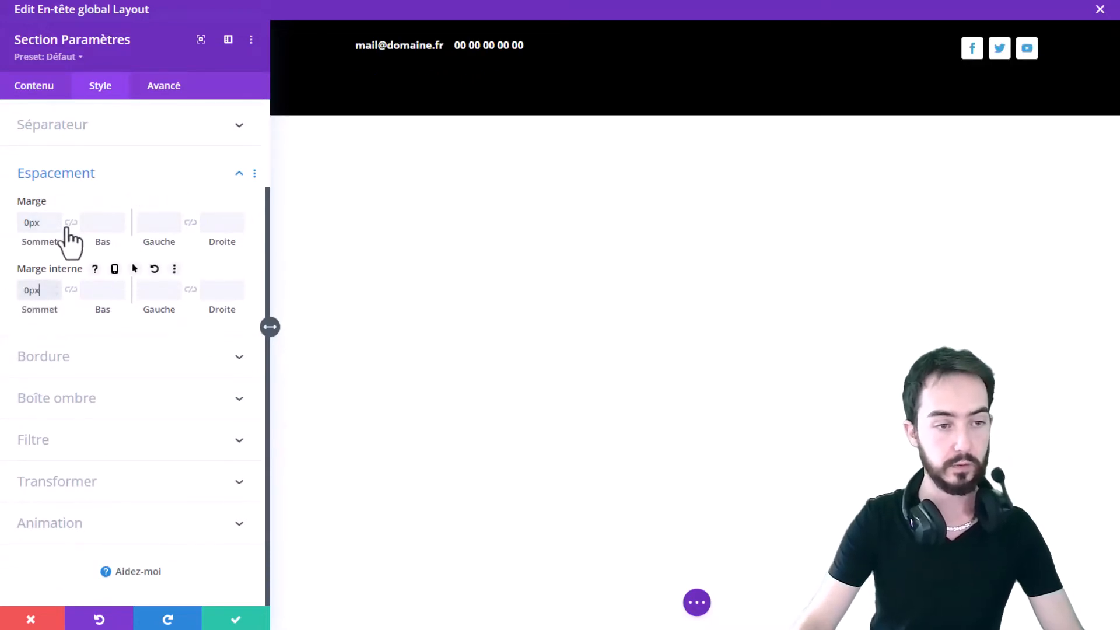
click(71, 222)
click(70, 290)
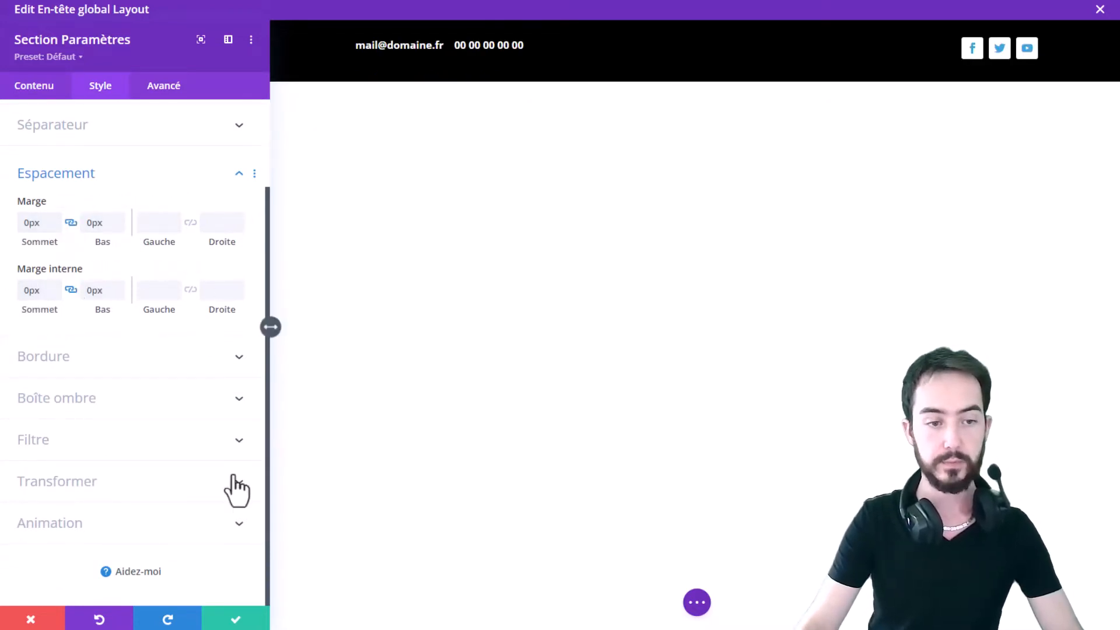
click(231, 619)
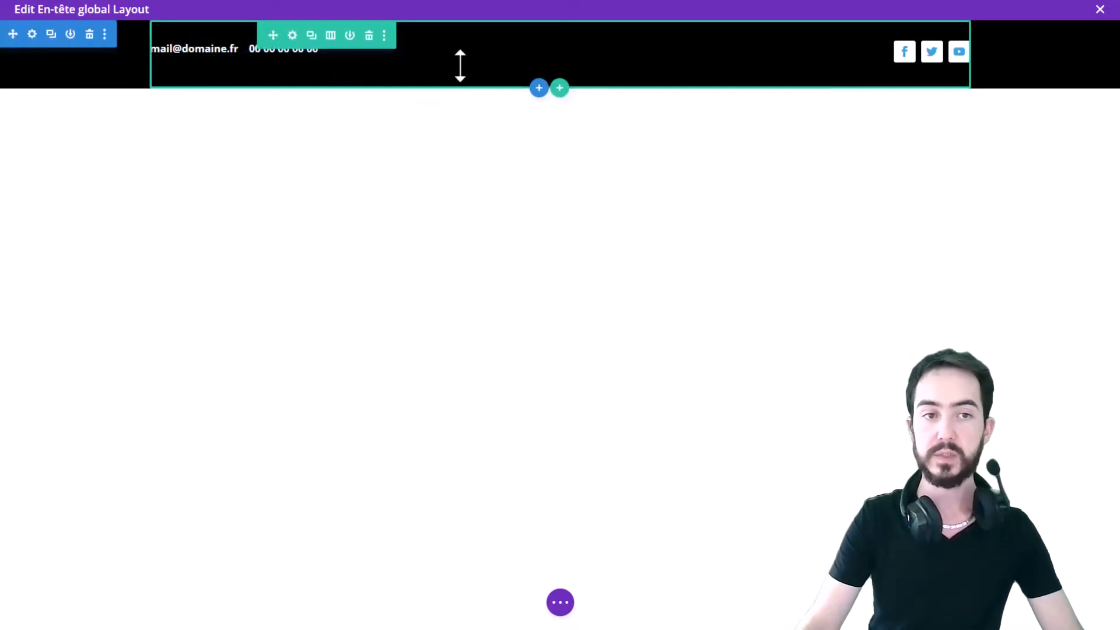
- Set the row's top and bottom margin and internal padding to linked values of 0px, and save the row
click(292, 36)
click(103, 93)
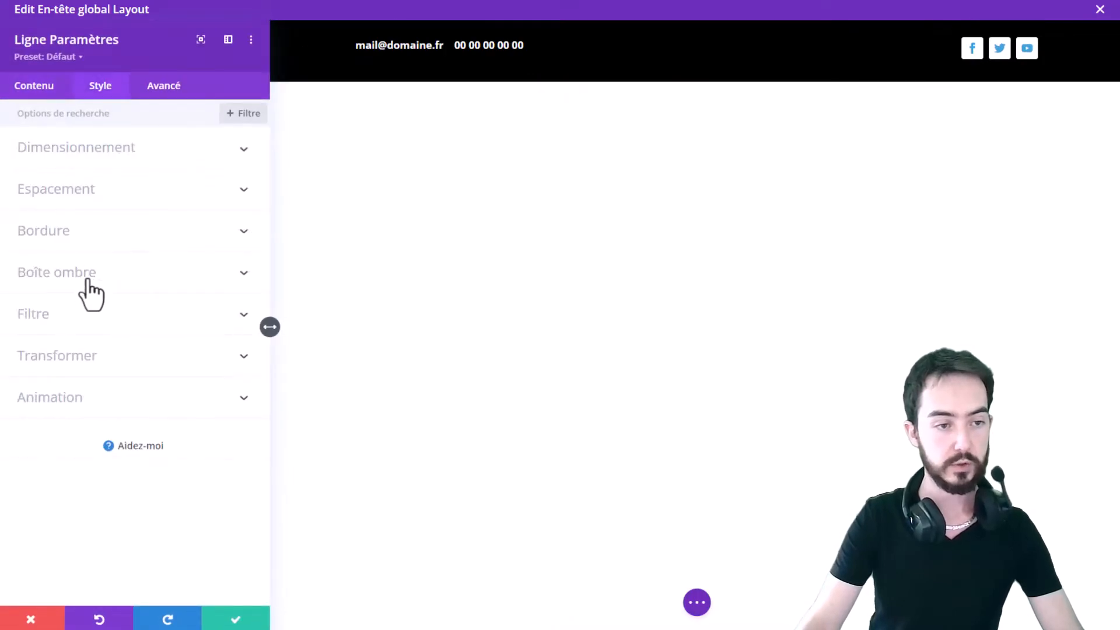
click(96, 198)
click(46, 227)
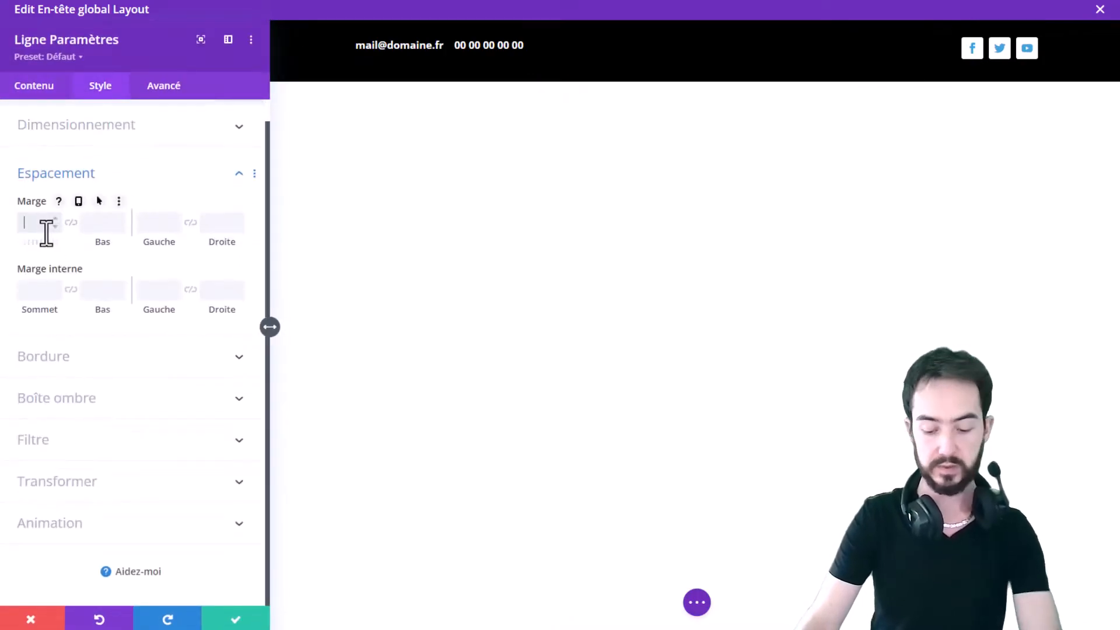
text(0)
click(70, 222)
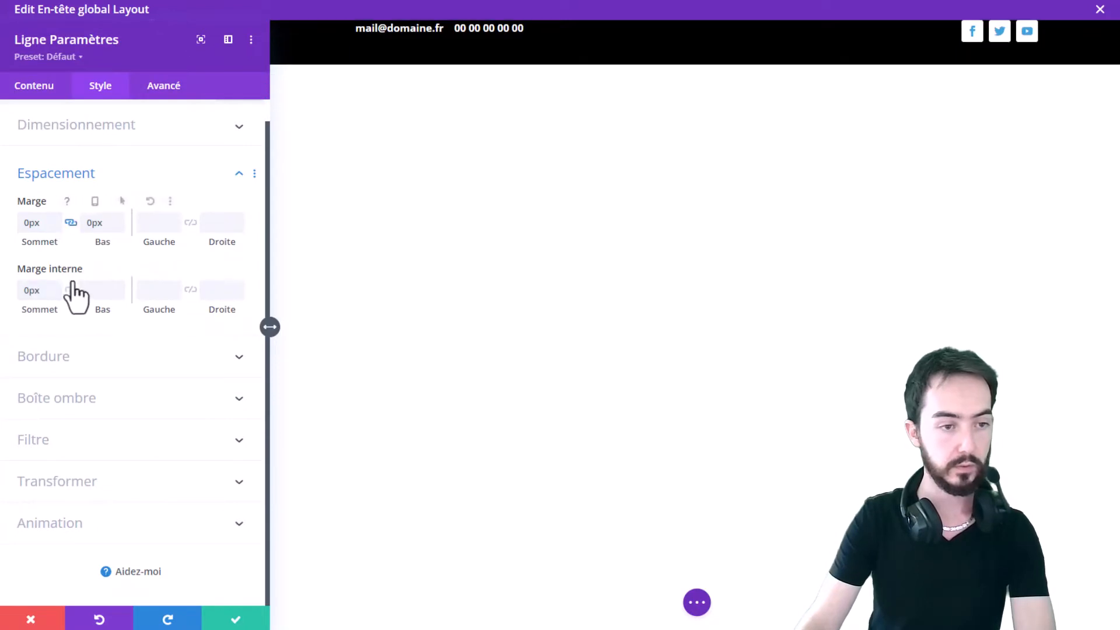
click(70, 290)
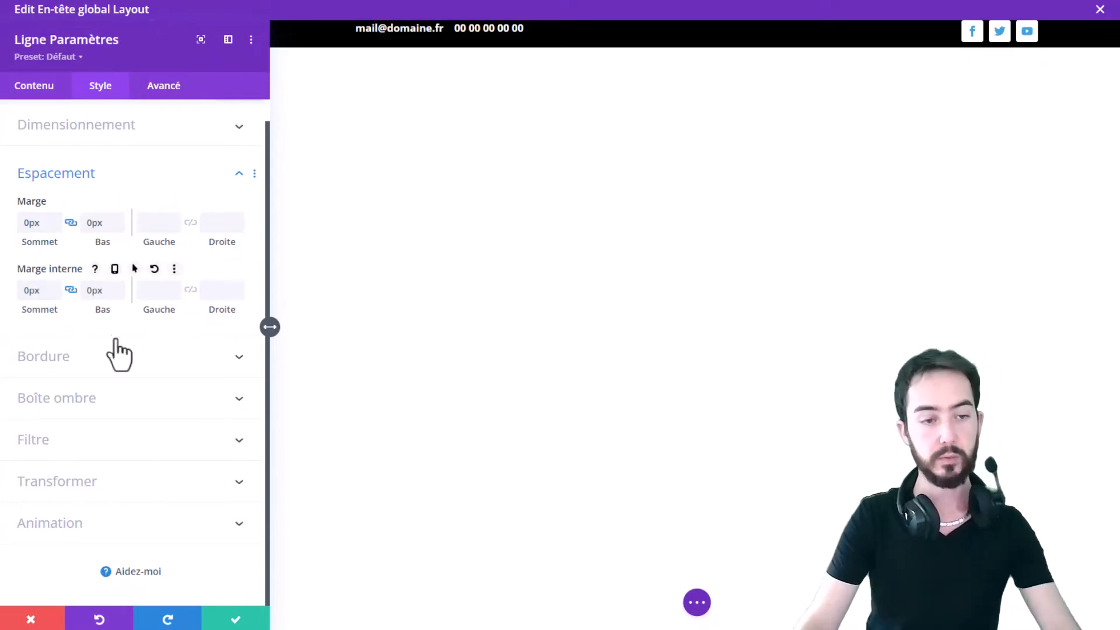
click(233, 619)
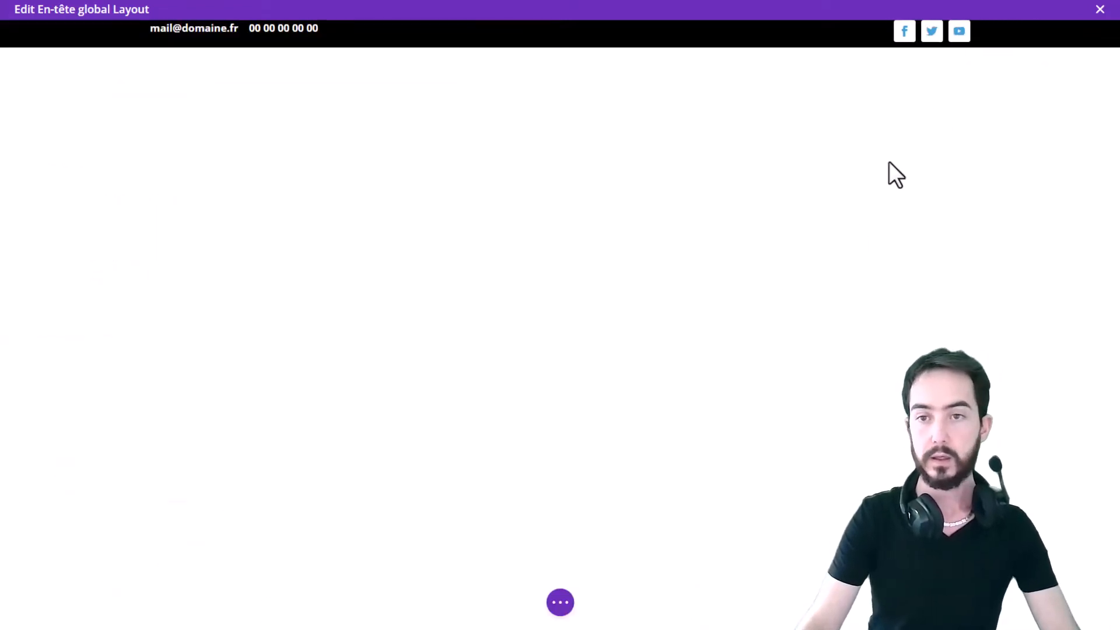
- Give the social media module a top margin of 10px and a bottom margin of 2px, and save the module
mouse_move(880, 33)
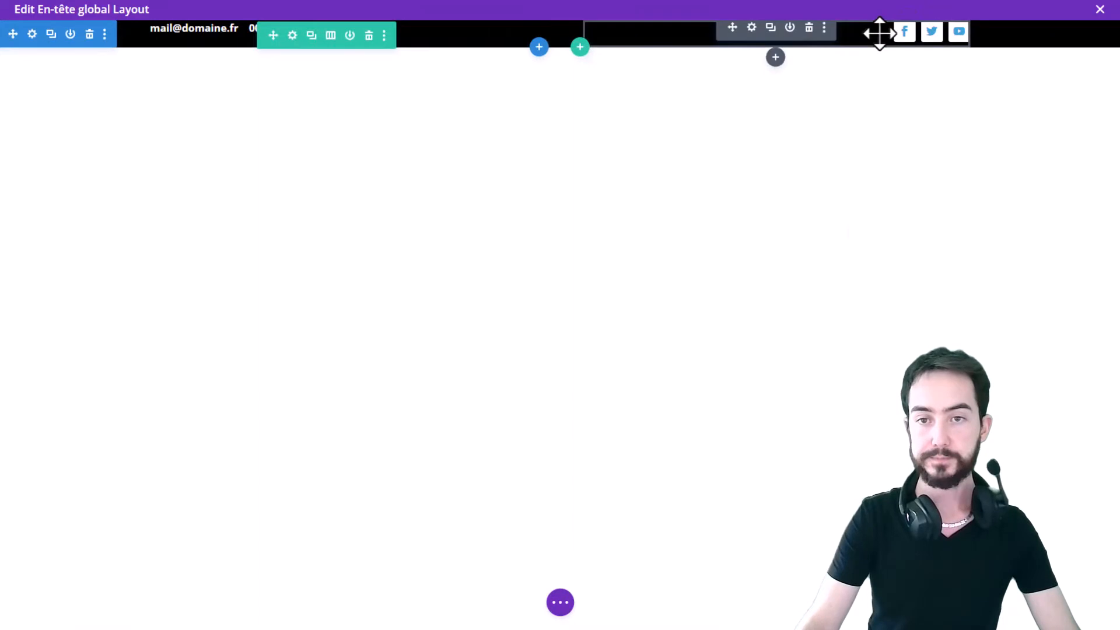
click(752, 28)
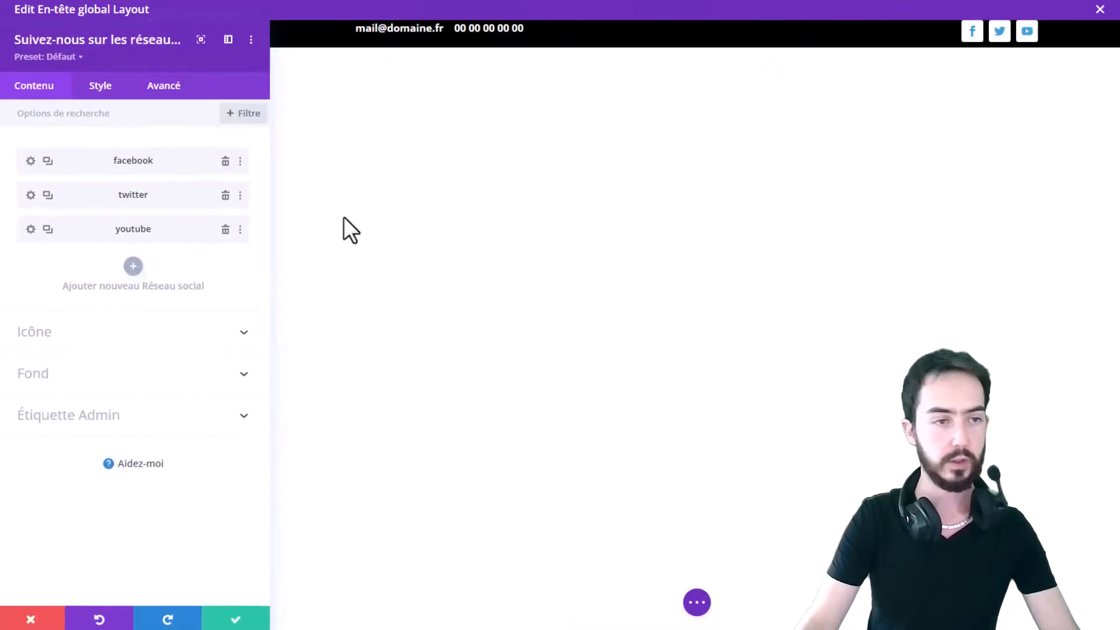
click(100, 87)
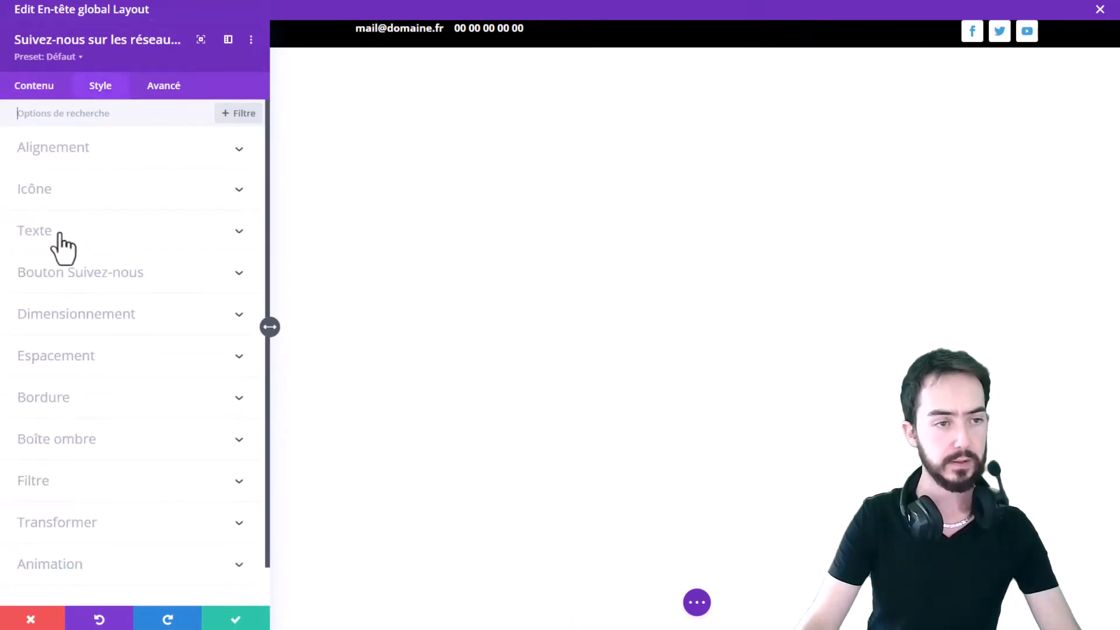
click(82, 357)
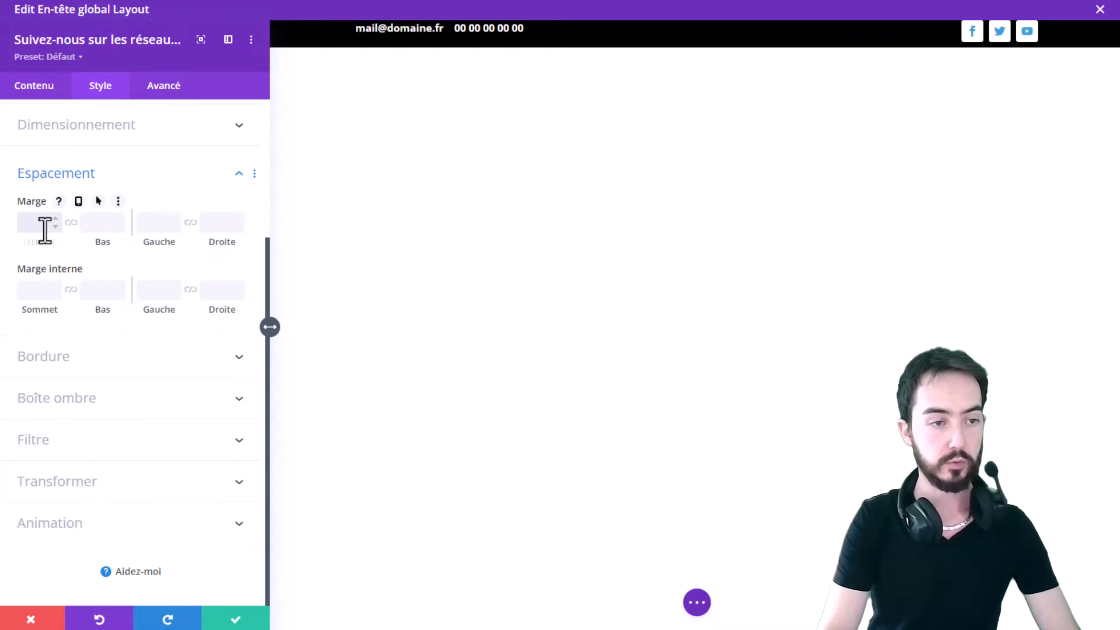
text(px)
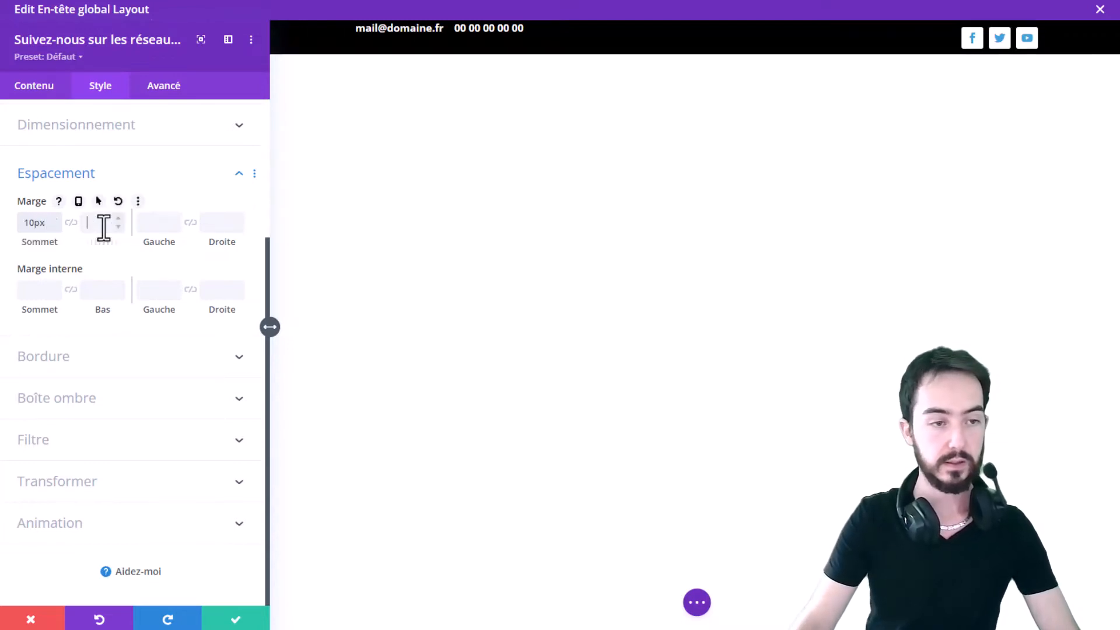
click(104, 228)
text(2px)
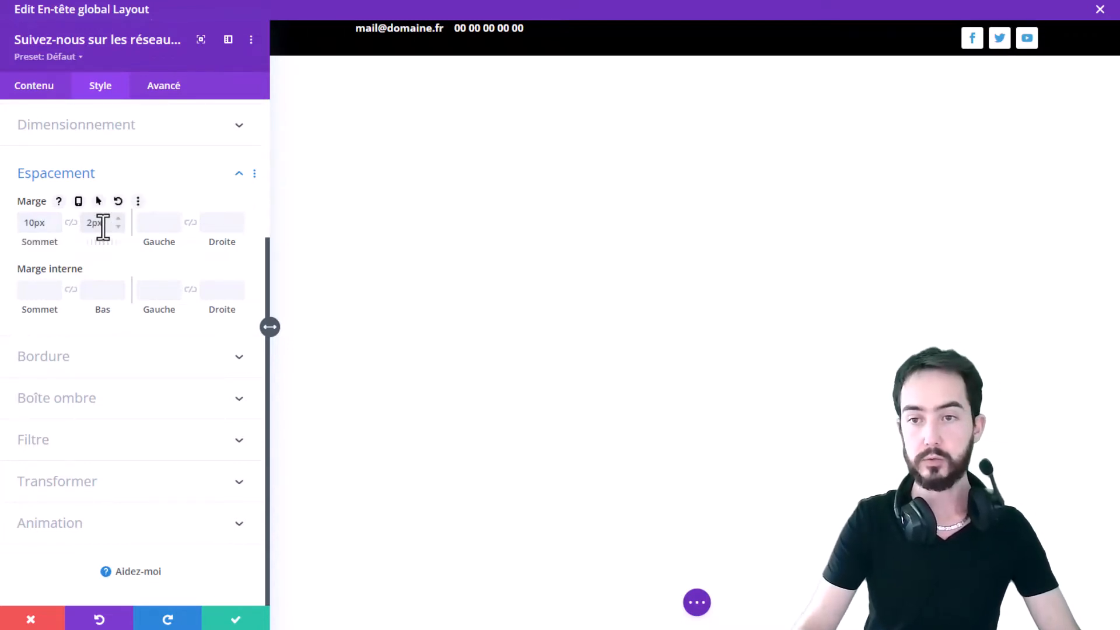
click(236, 620)
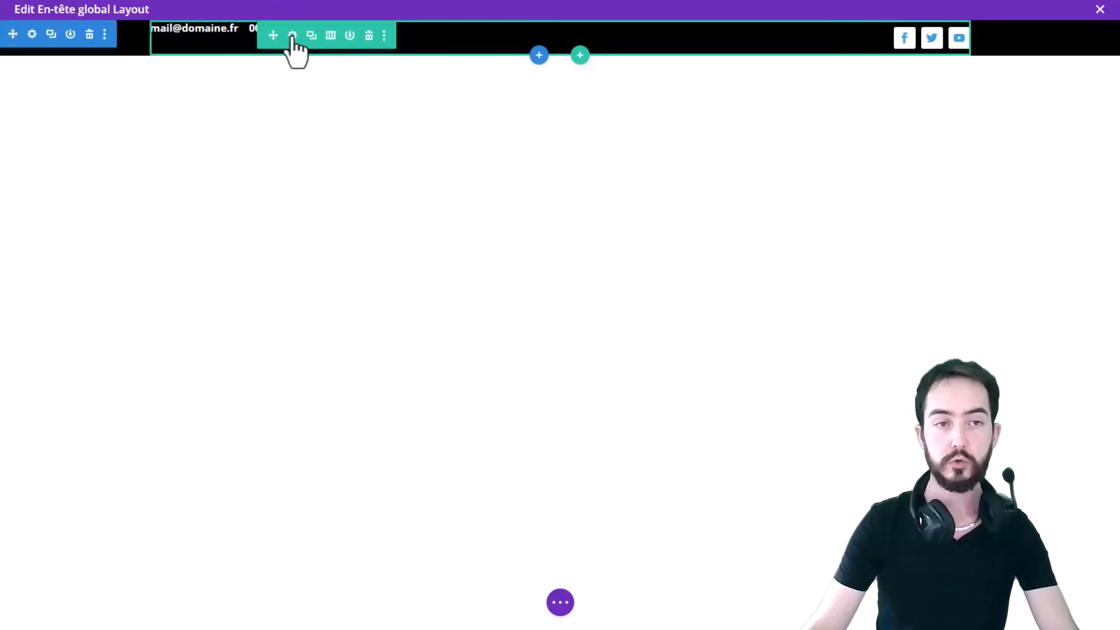
- Add the custom CSS "display:flex; align-items:center" to the row's main element and save the row
click(293, 36)
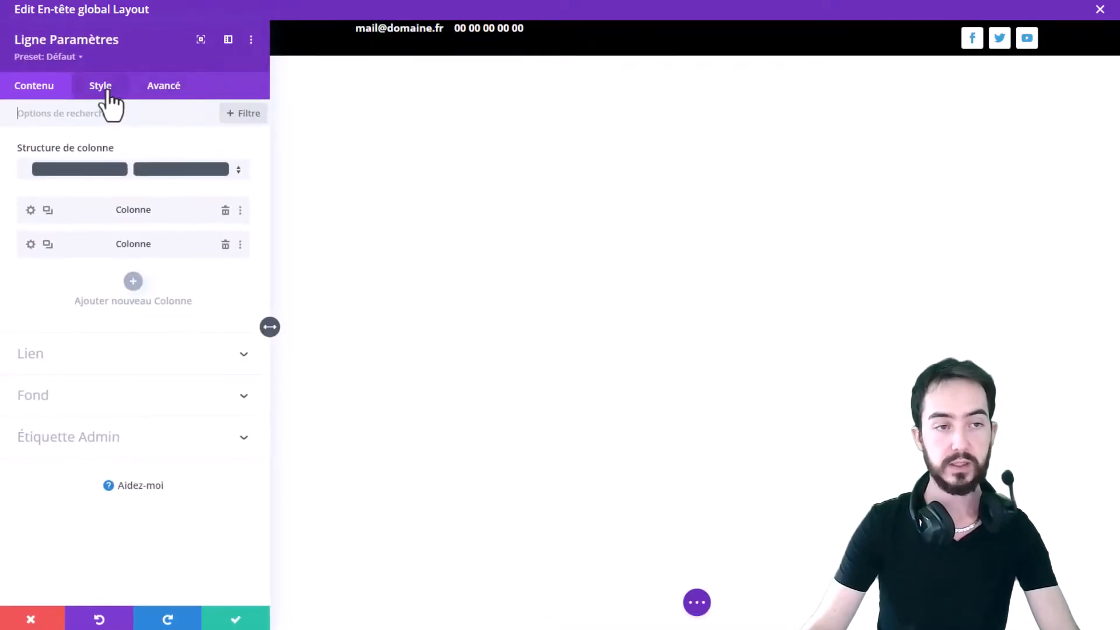
click(107, 91)
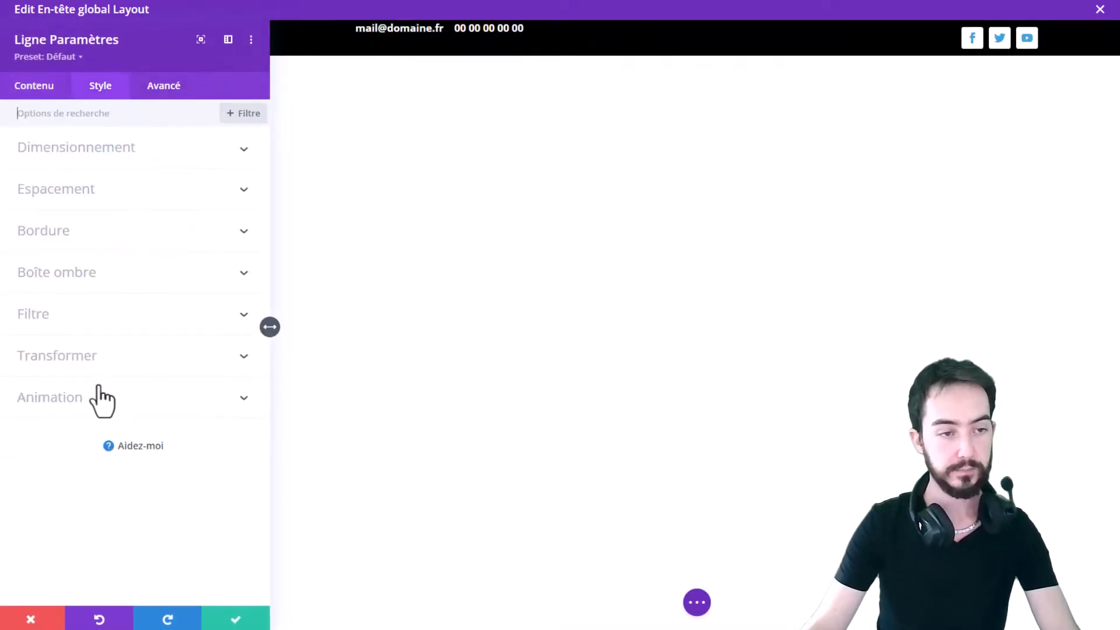
click(175, 88)
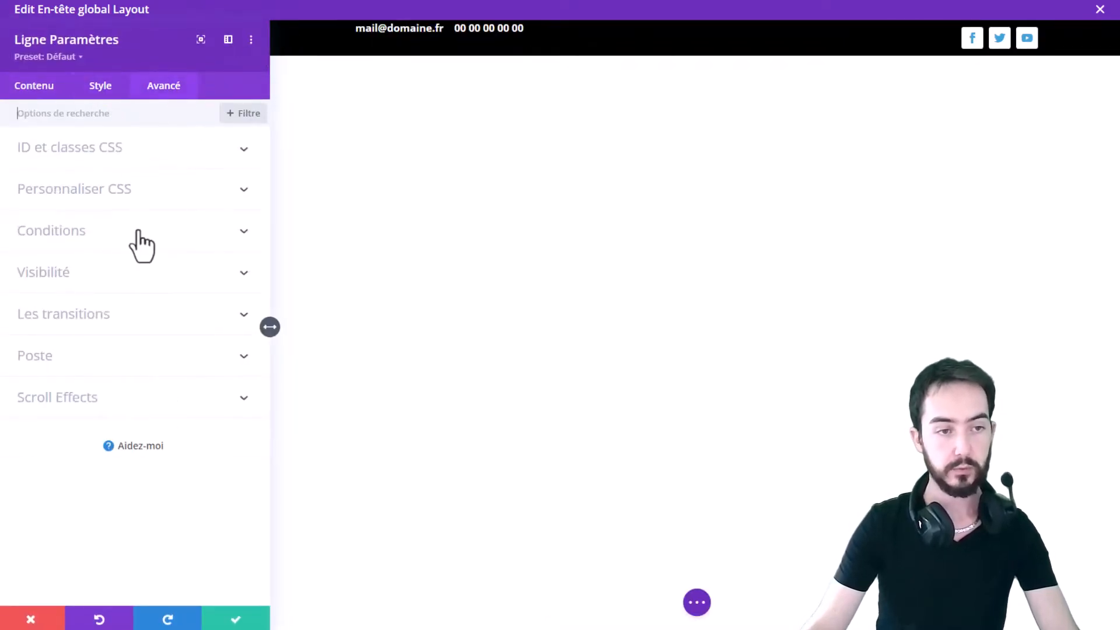
click(84, 191)
click(138, 343)
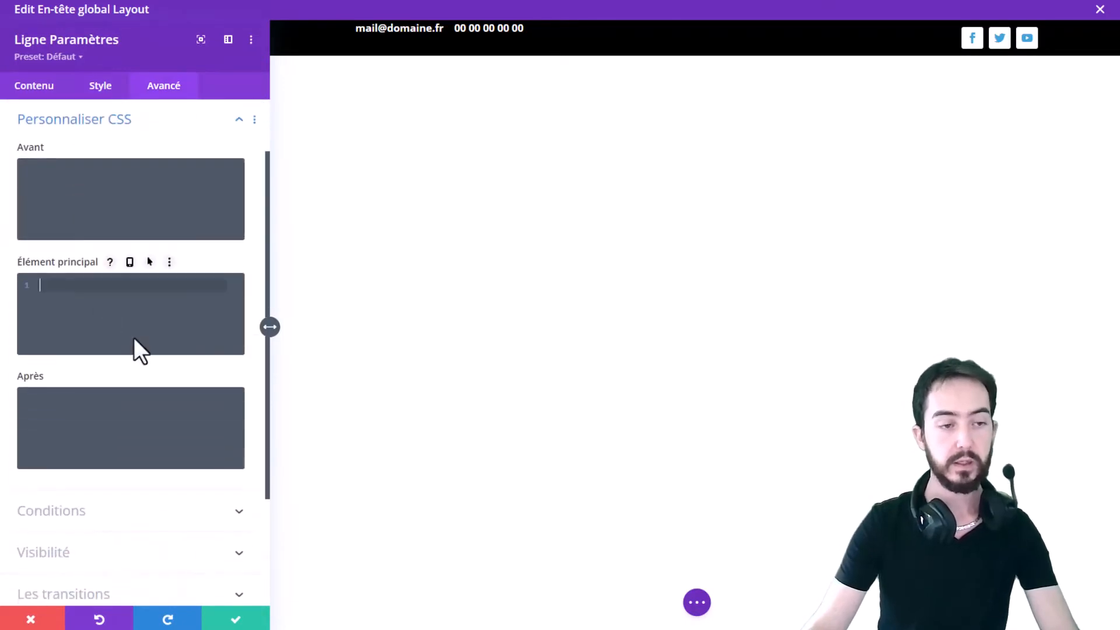
text(disp)
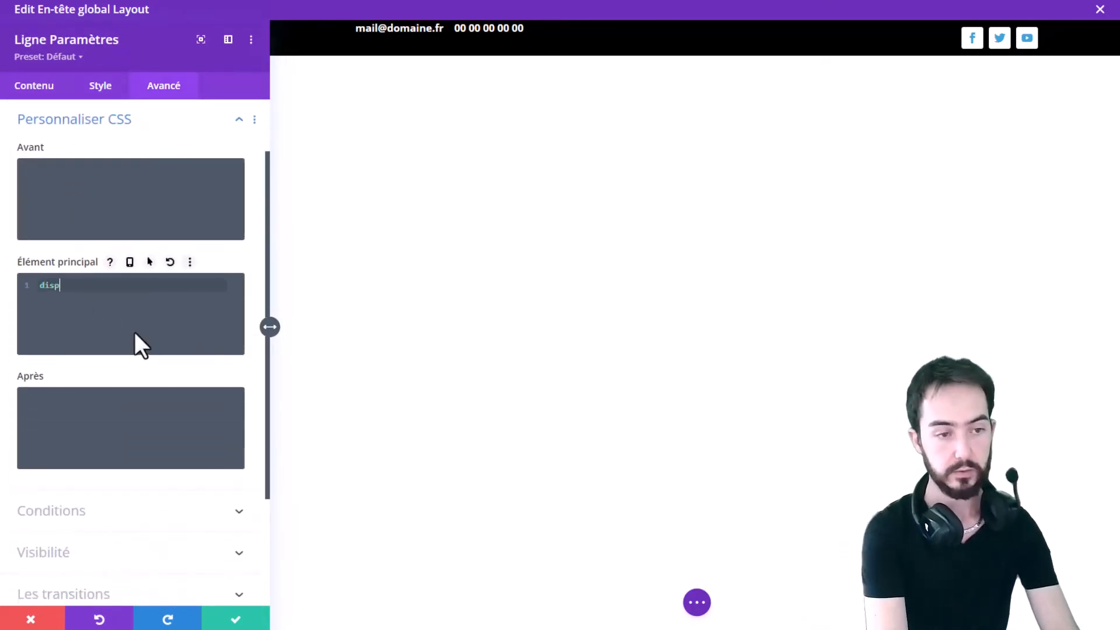
text(lay:flex;)
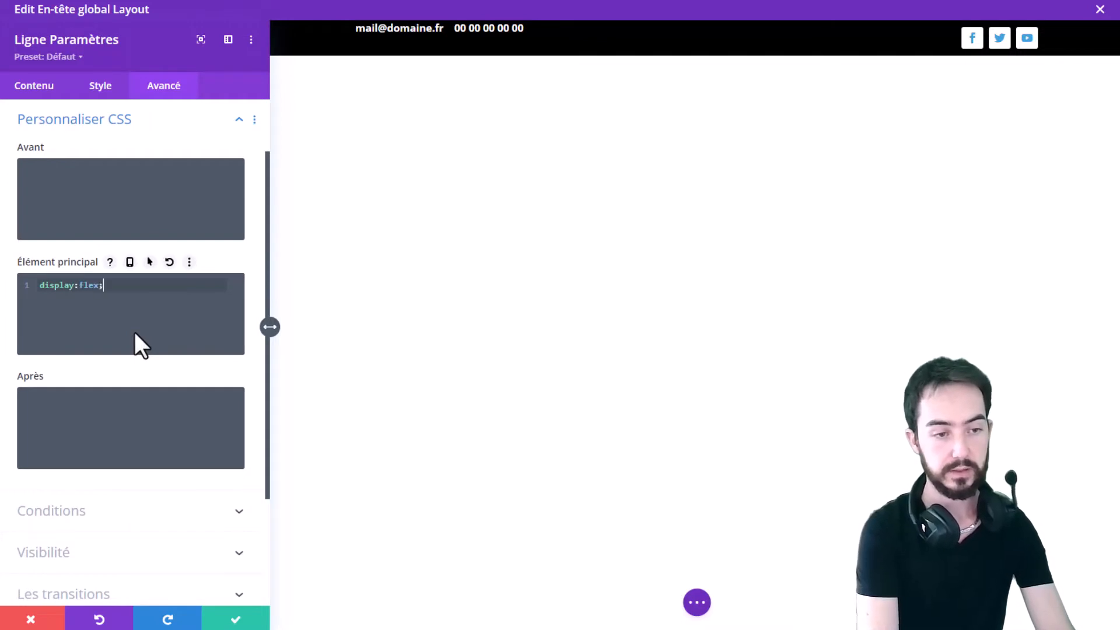
key(Return)
text(align-)
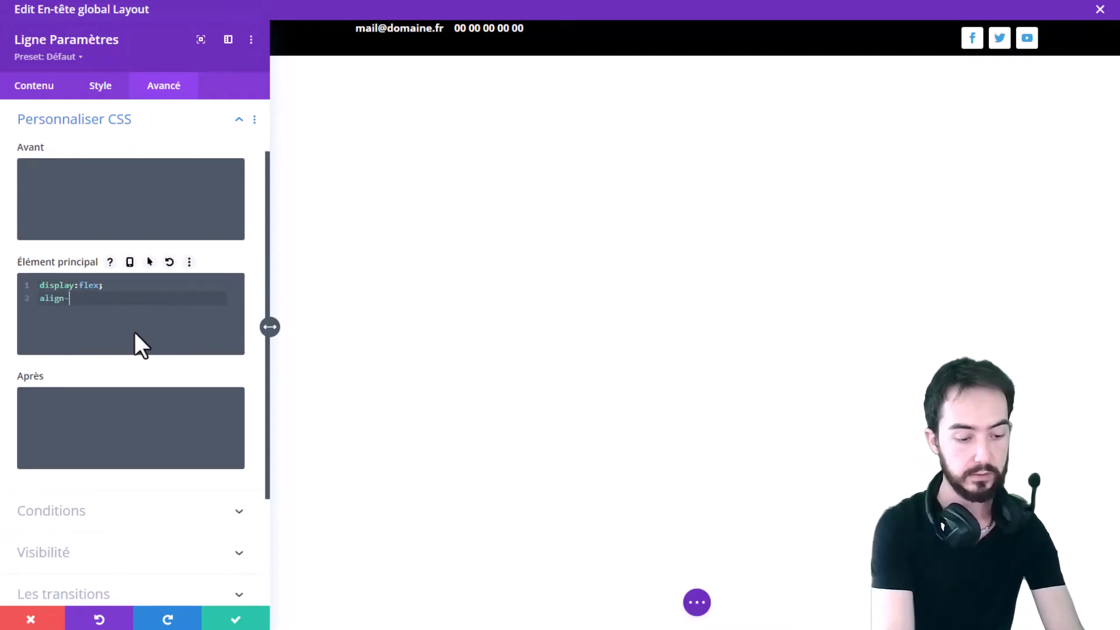
text(items:cente)
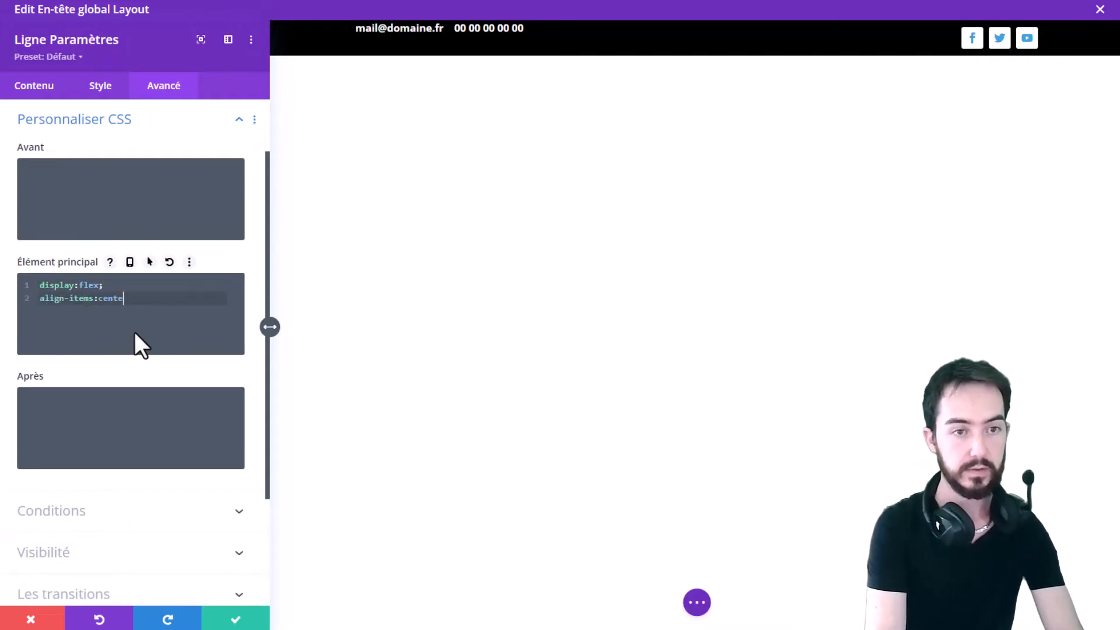
text(r)
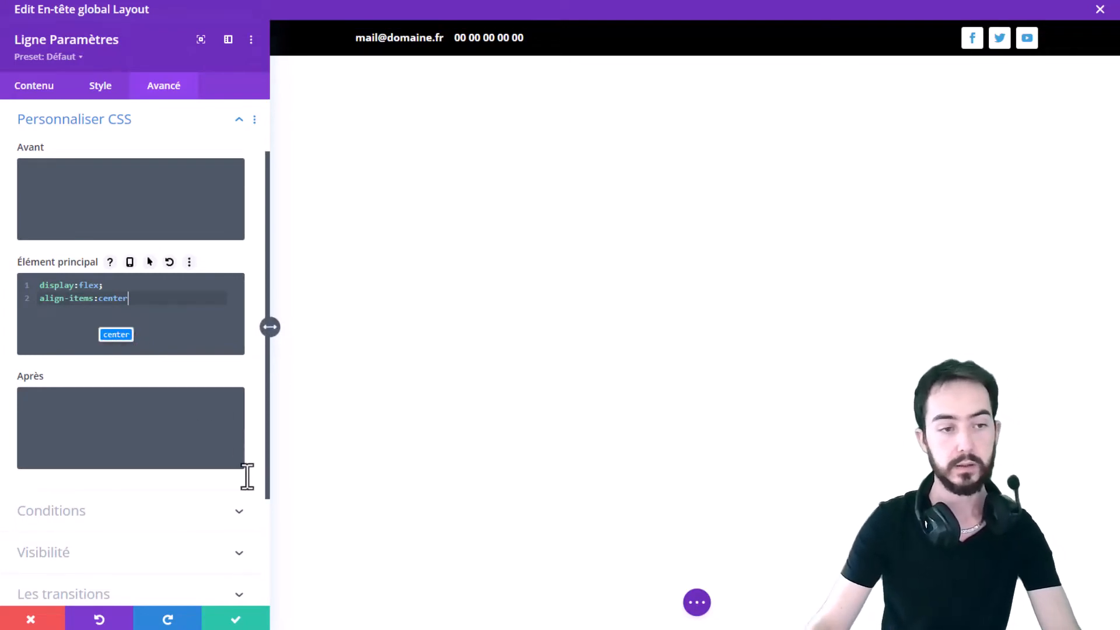
click(235, 620)
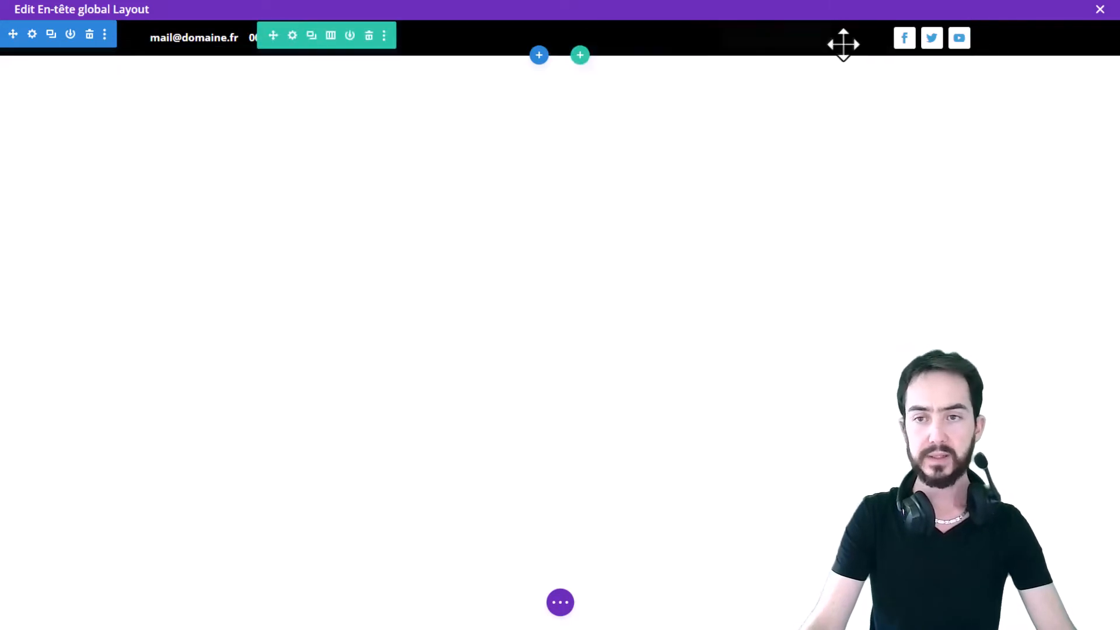
- Set the row's width, the first "Largeur maximale" percentage value, to 90% and save the row
click(292, 36)
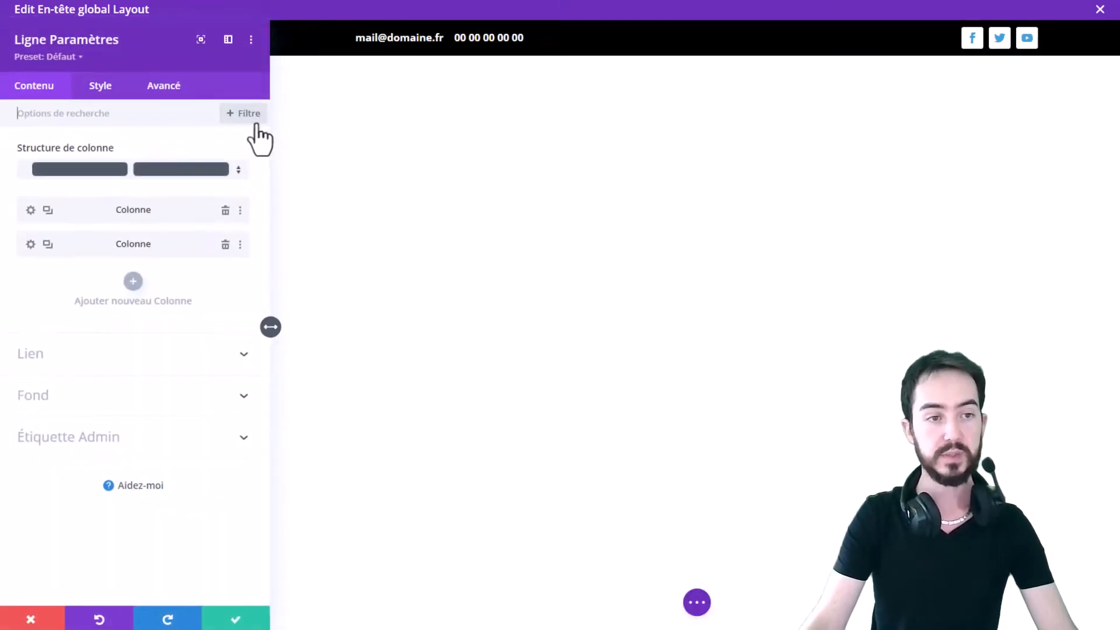
click(100, 87)
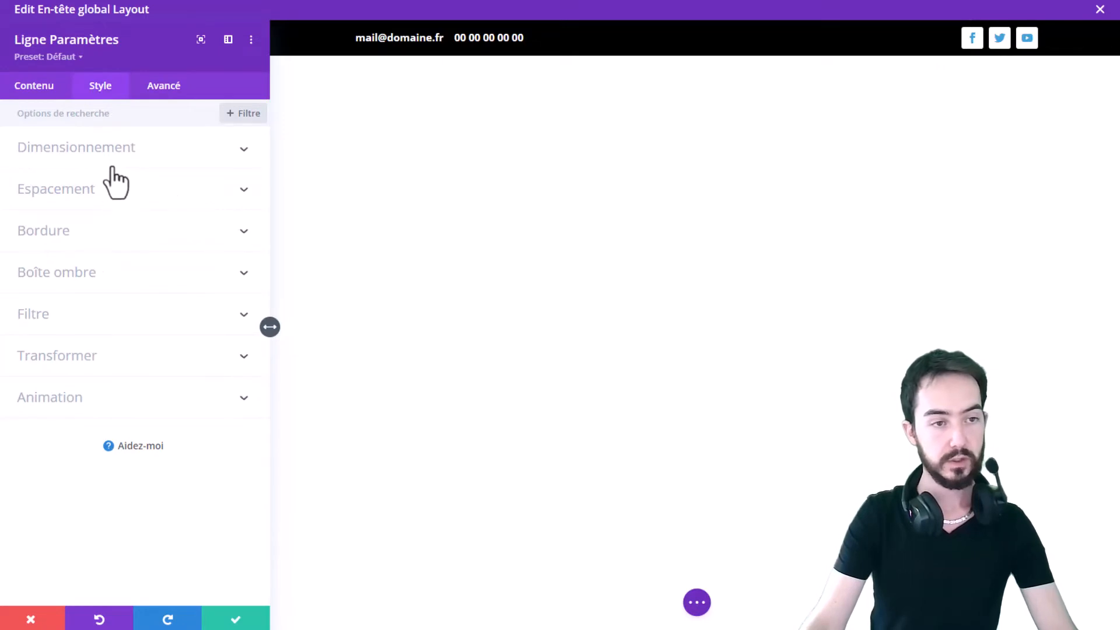
click(118, 146)
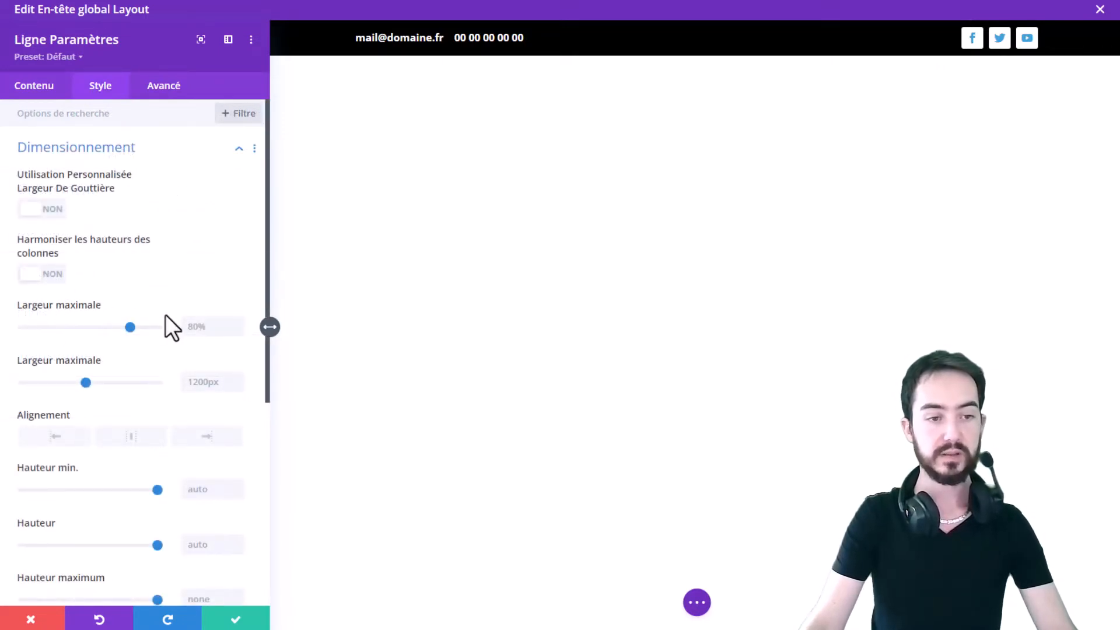
drag(132, 327, 144, 327)
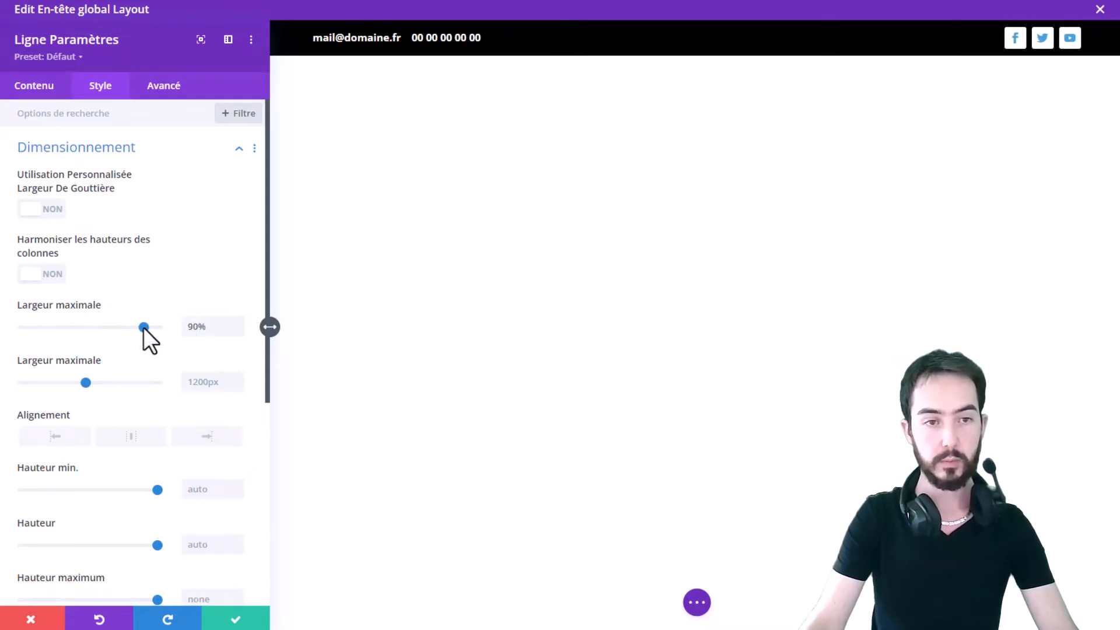
click(233, 619)
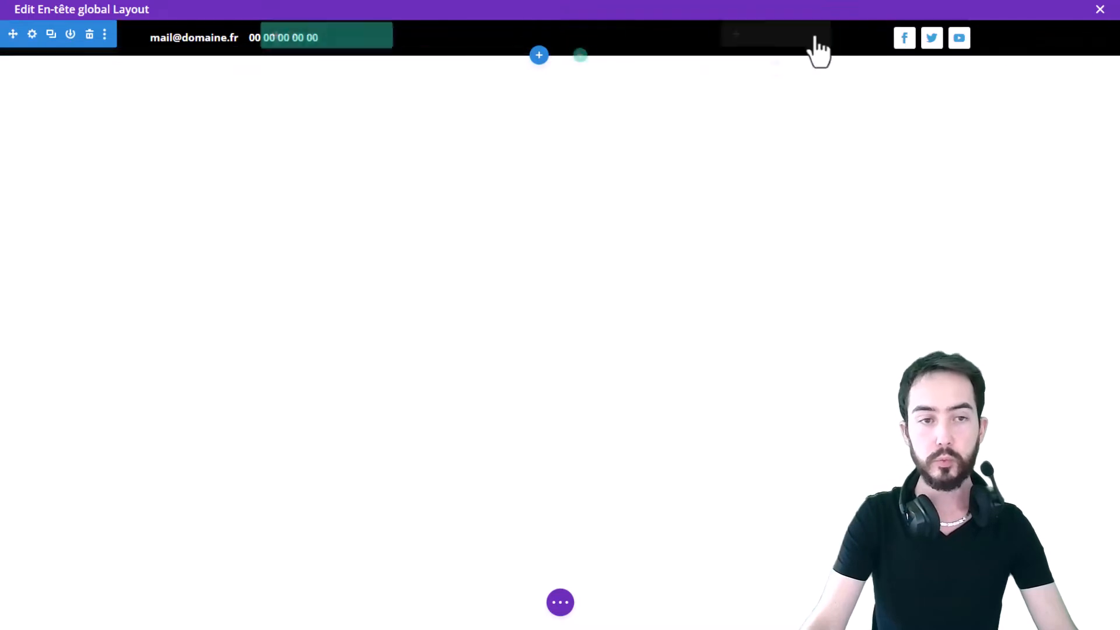
- Set the row's second "Largeur maximale" value, the pixel-based width limit, to 90% and save the row
click(291, 38)
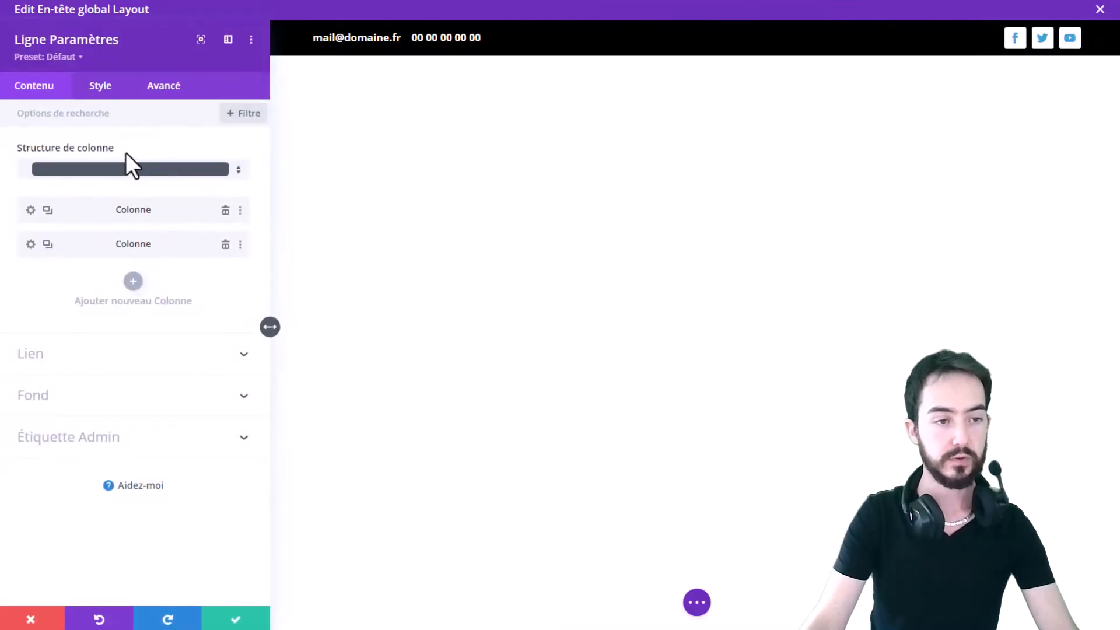
click(102, 86)
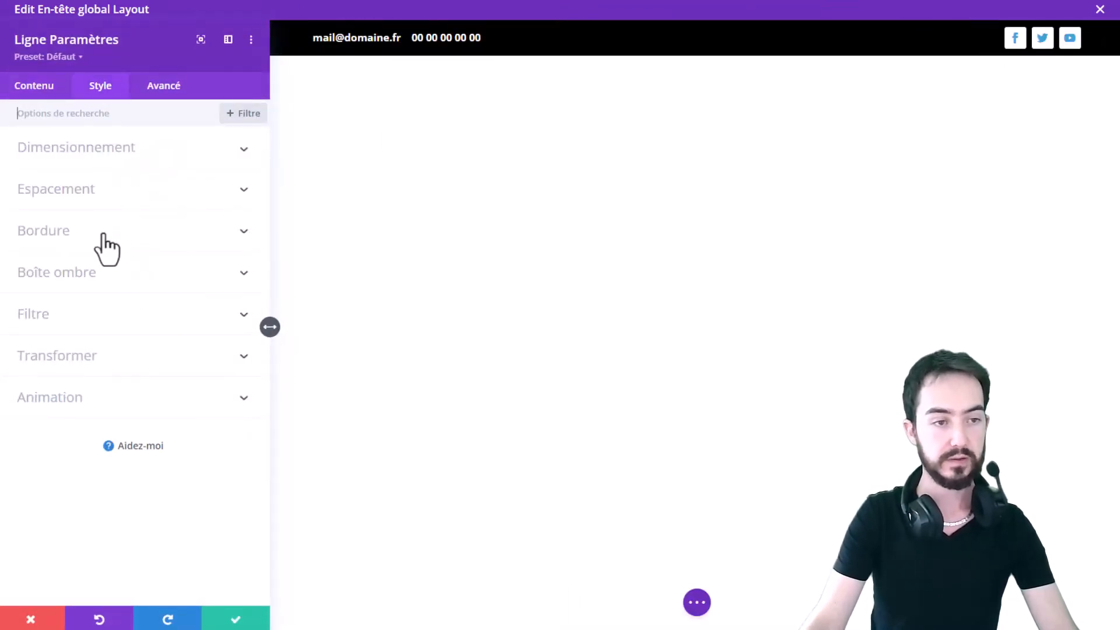
click(125, 169)
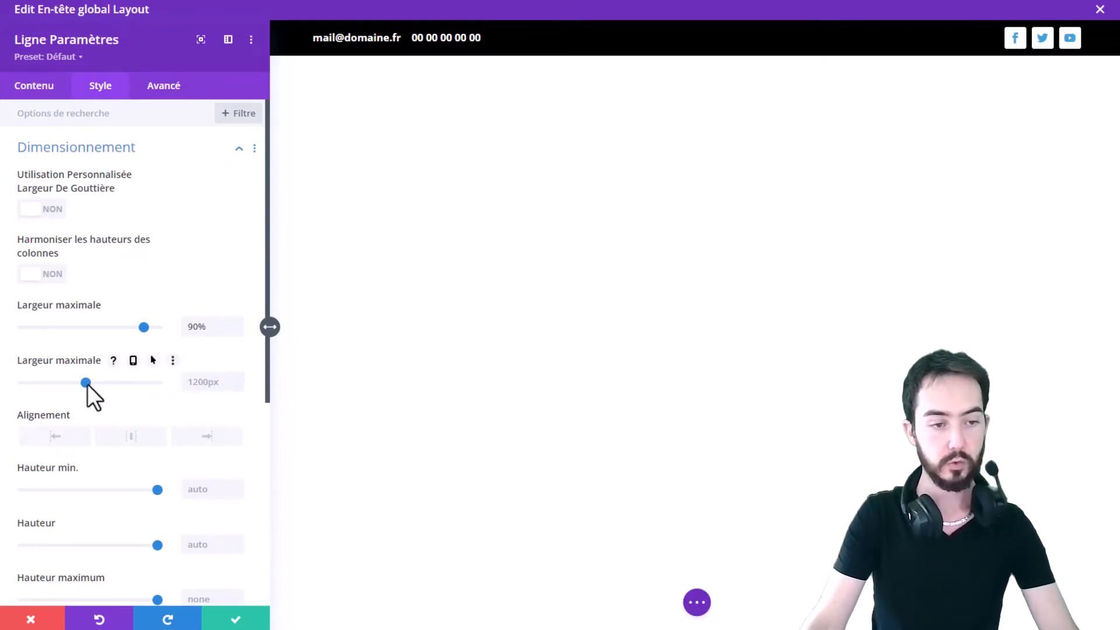
drag(86, 384, 97, 384)
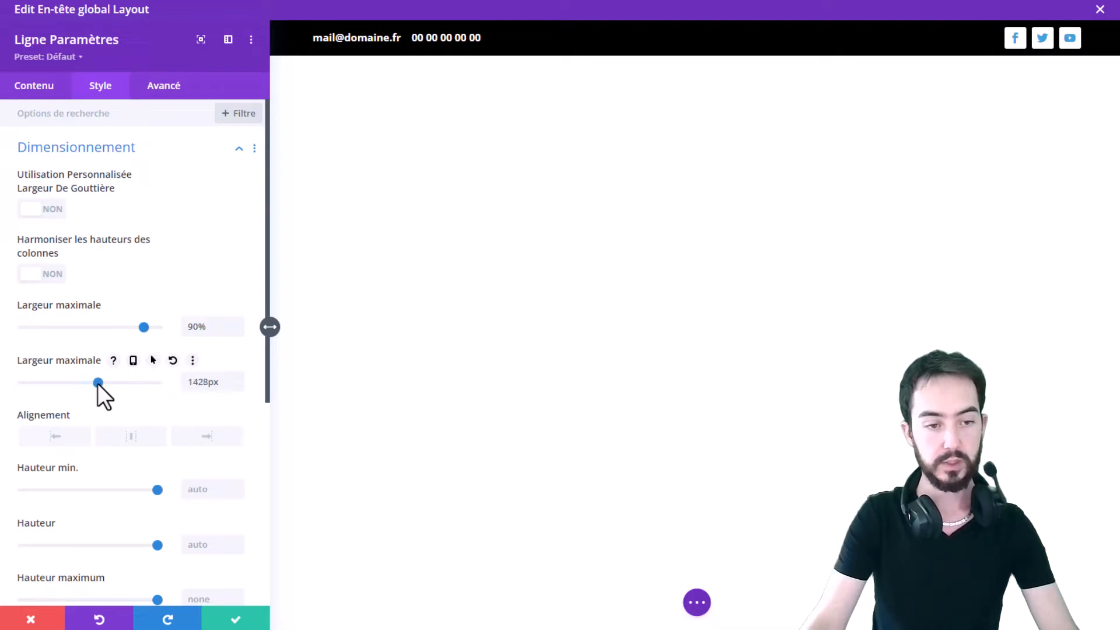
double_click(205, 382)
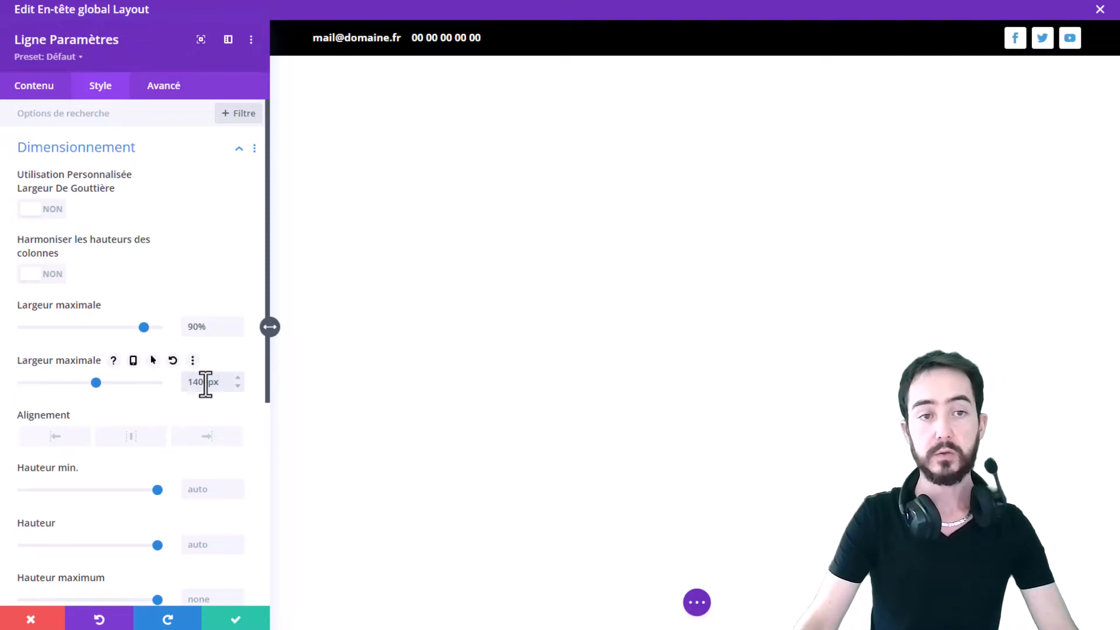
double_click(198, 333)
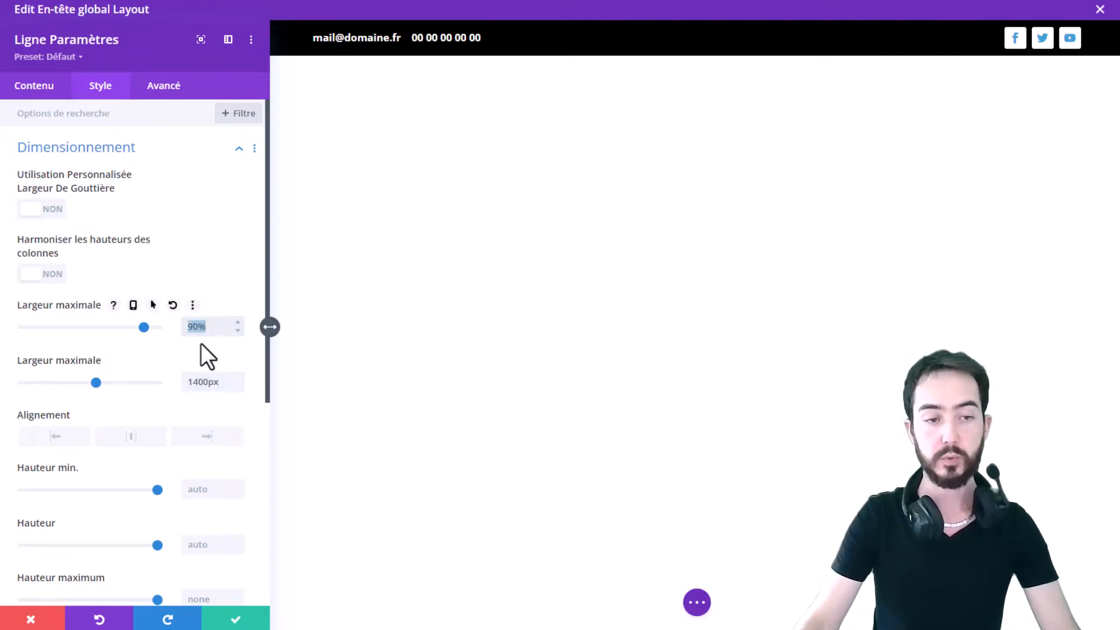
double_click(210, 388)
text(90%)
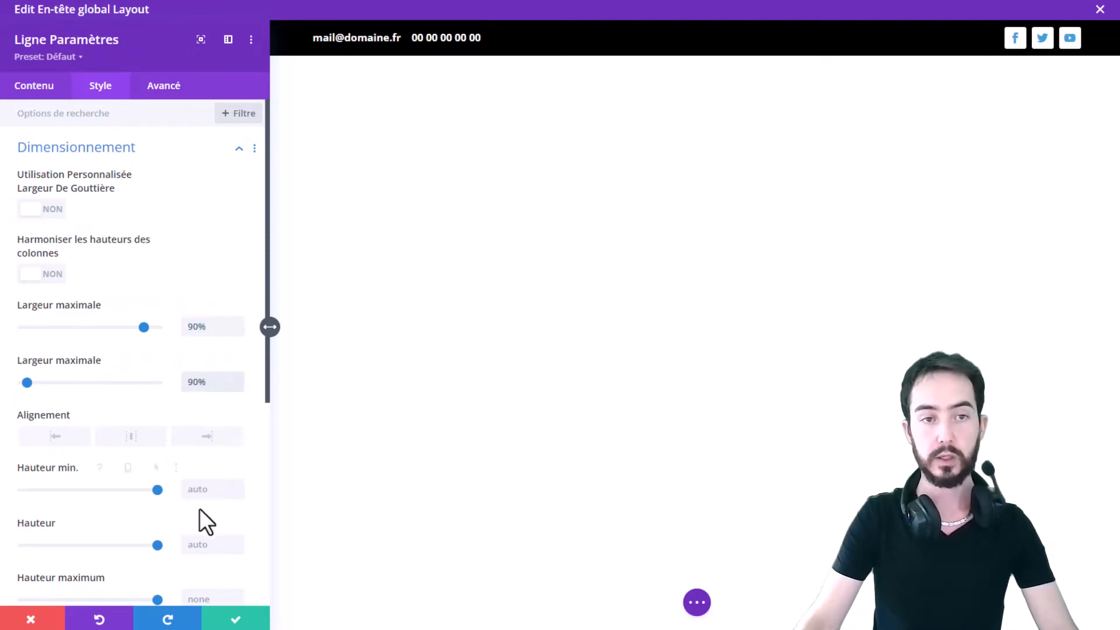
click(238, 618)
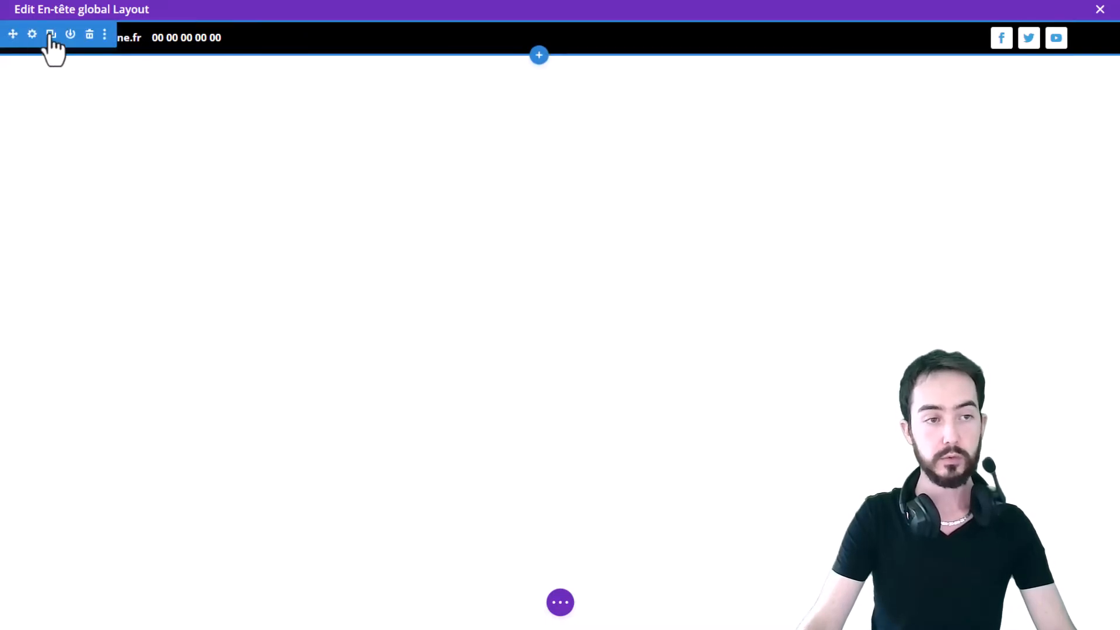
- Duplicate the black top bar section and delete the contact details text module from the copy
click(51, 34)
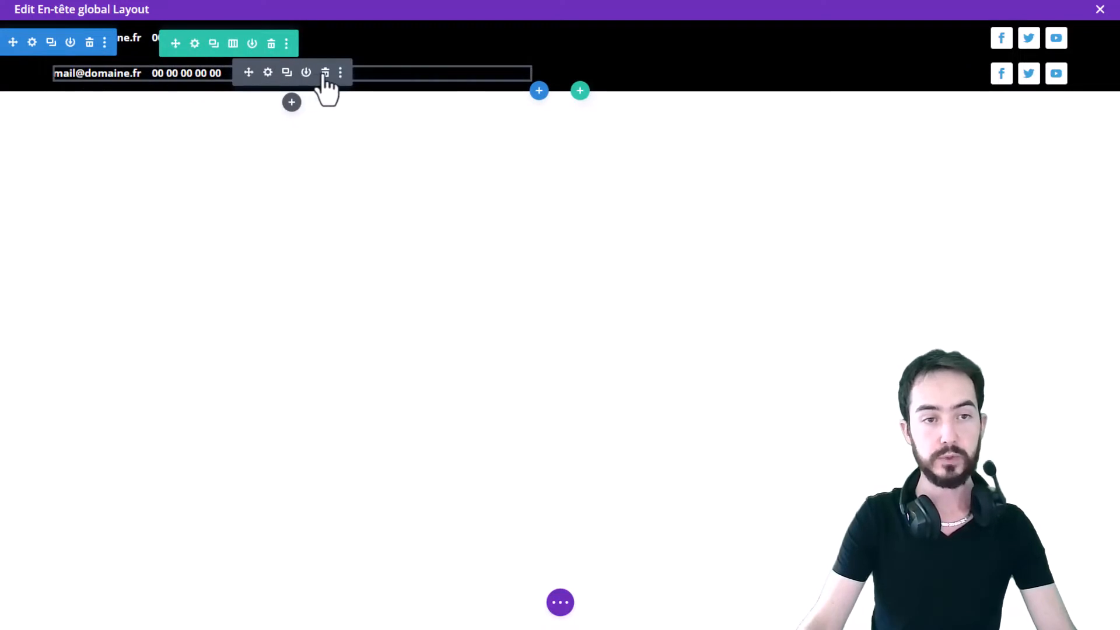
click(324, 73)
- Insert an Image module in the emptied column of the duplicated section, using the "My Fashion Zone" logo from the media library
click(292, 74)
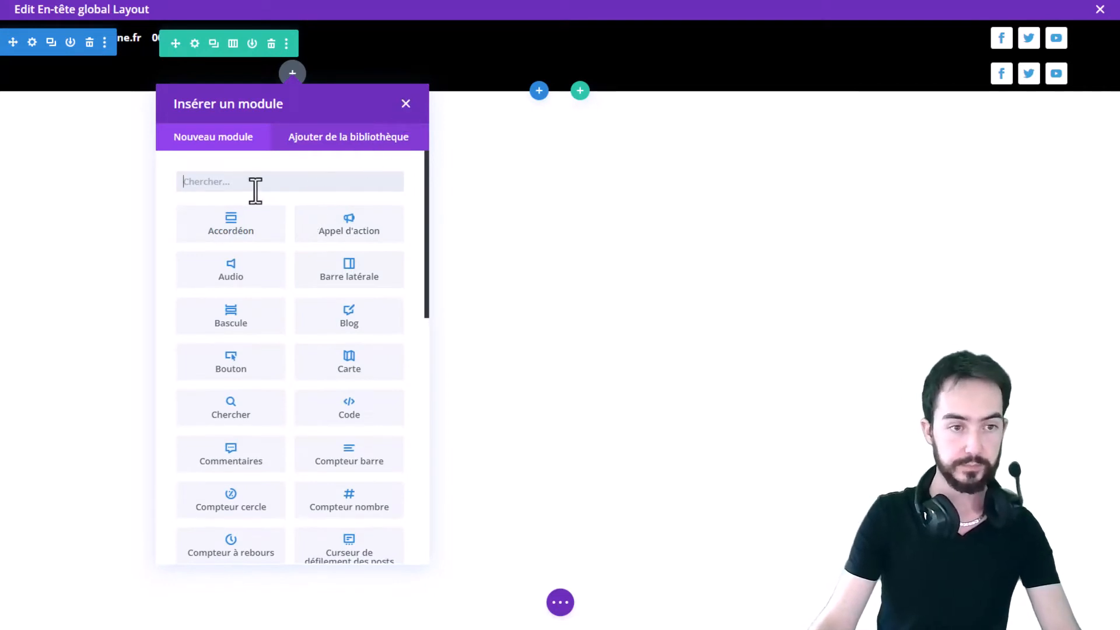
text(ima)
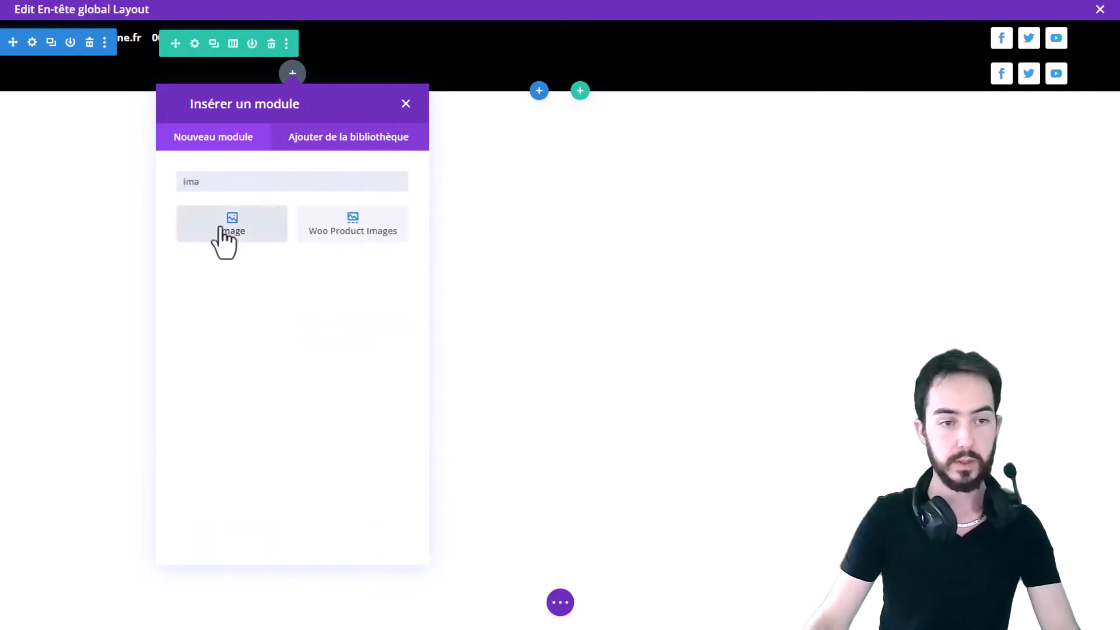
click(225, 233)
click(112, 305)
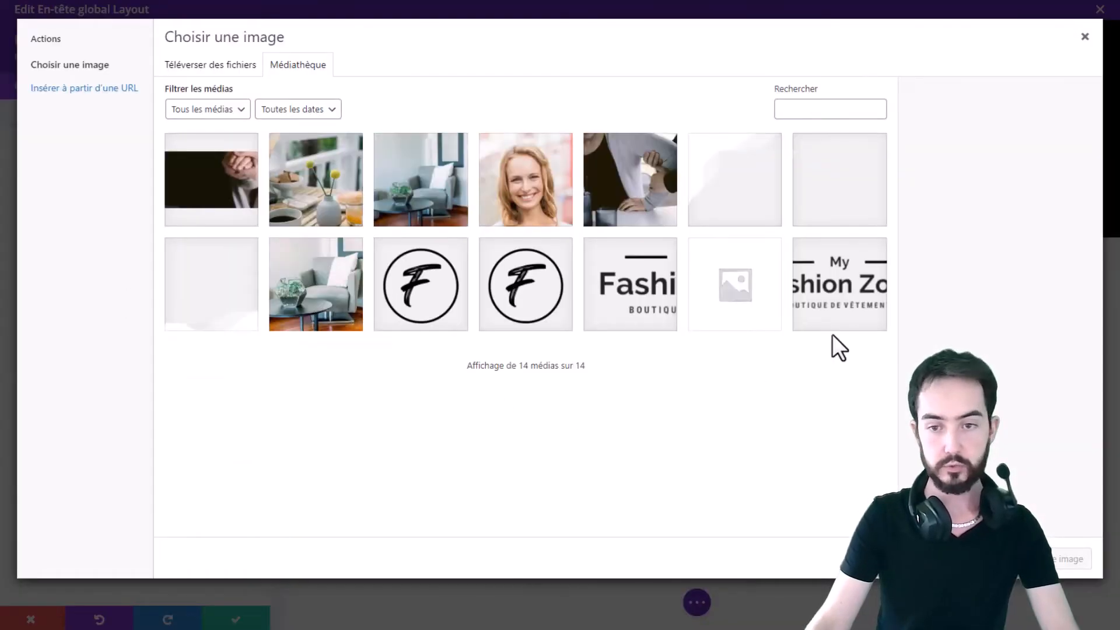
click(858, 297)
click(1058, 561)
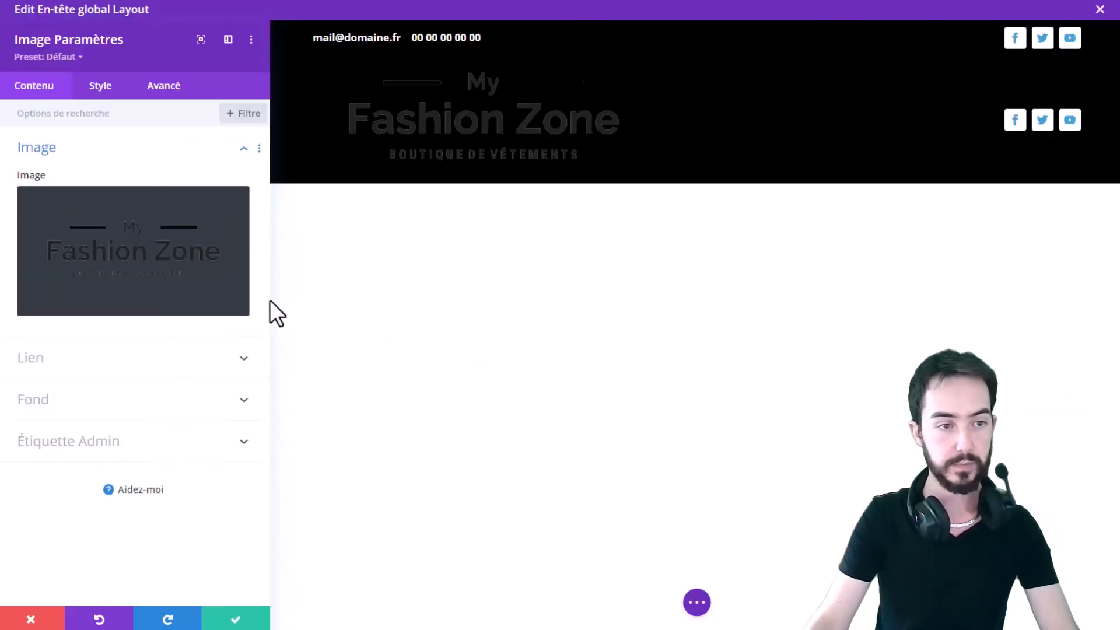
- Set the logo image's first "Largeur maximale" value to 250px and save the module
click(100, 85)
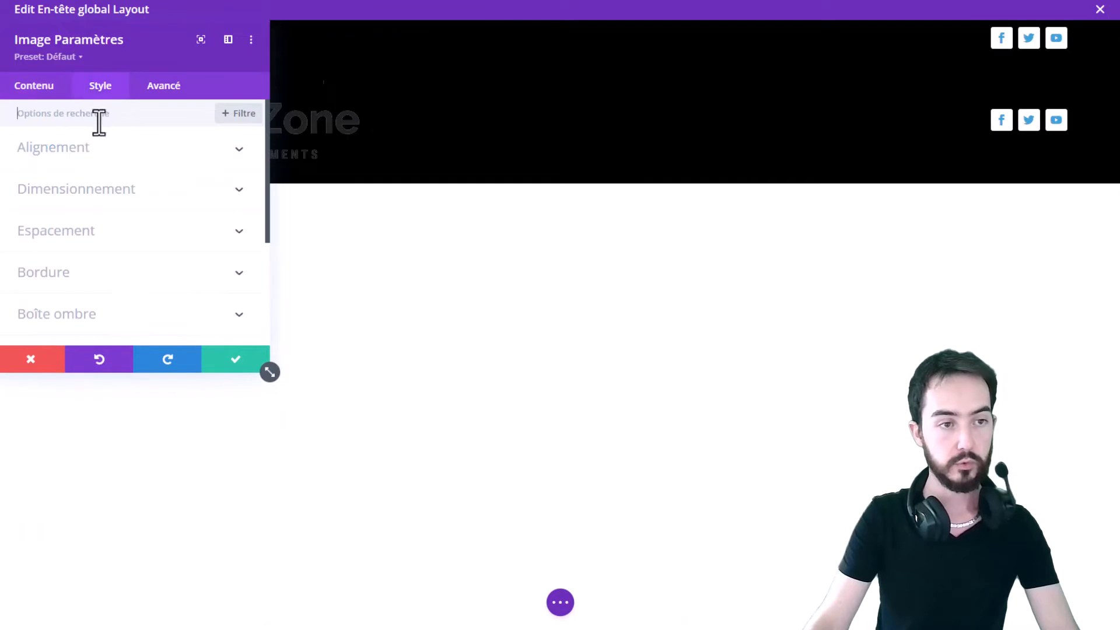
click(102, 190)
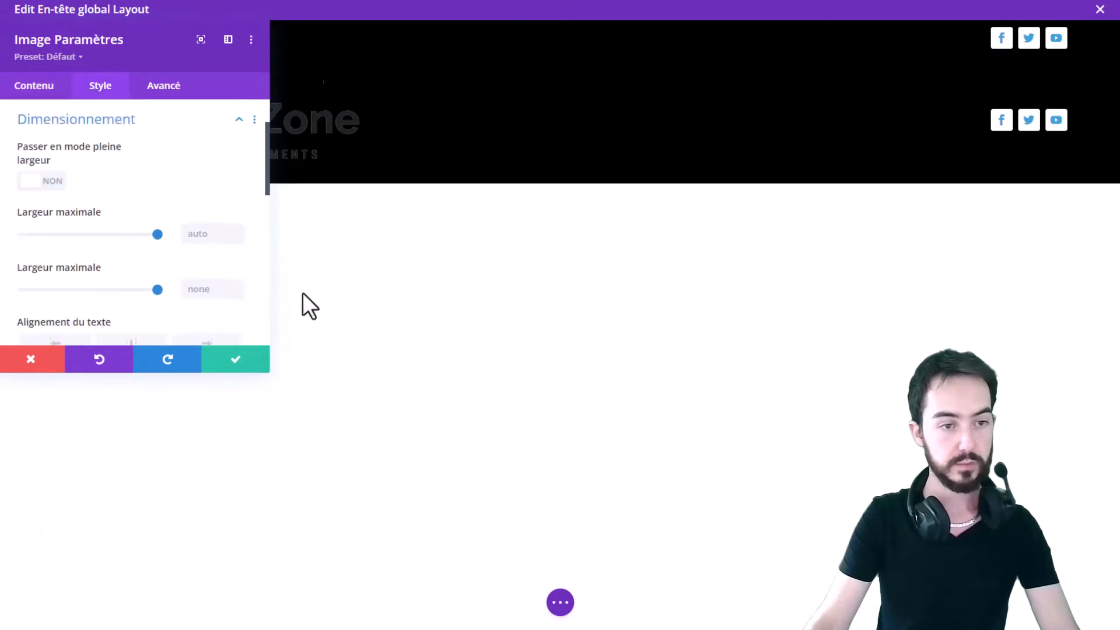
click(203, 233)
mouse_move(237, 237)
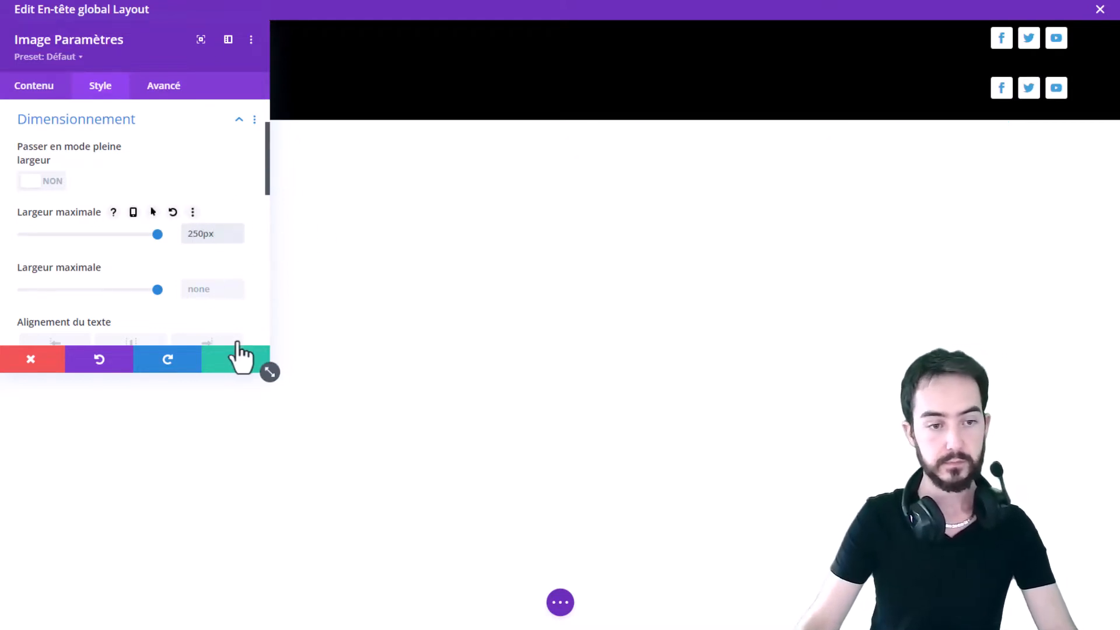
click(237, 350)
- Change the duplicated section's background colour to white and save the section
mouse_move(43, 85)
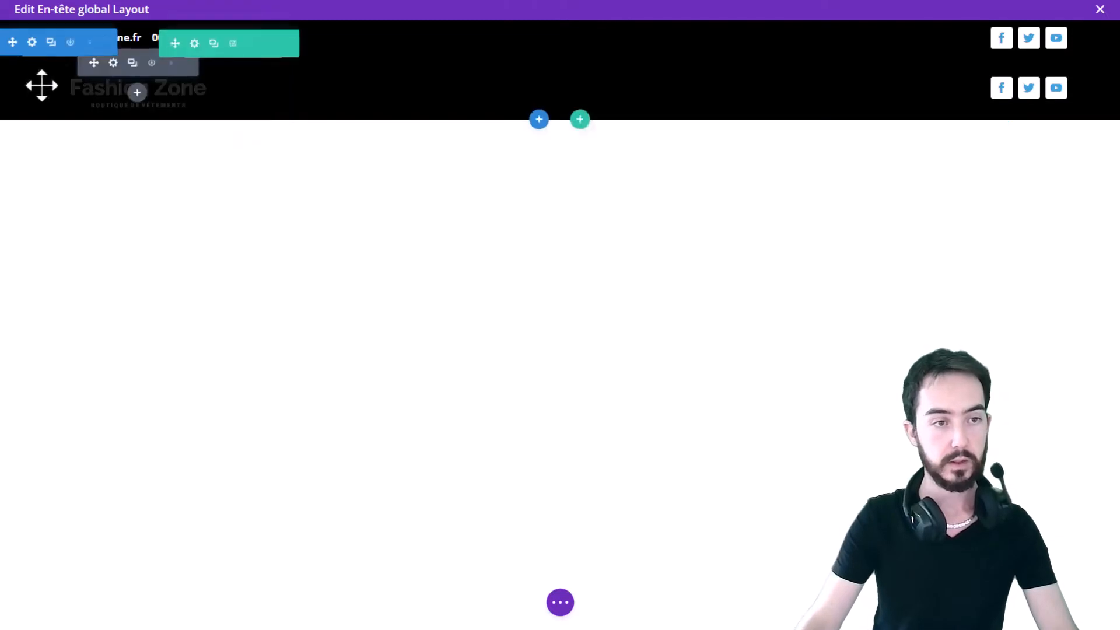
click(32, 42)
click(46, 188)
scroll(88, 291, down, 3)
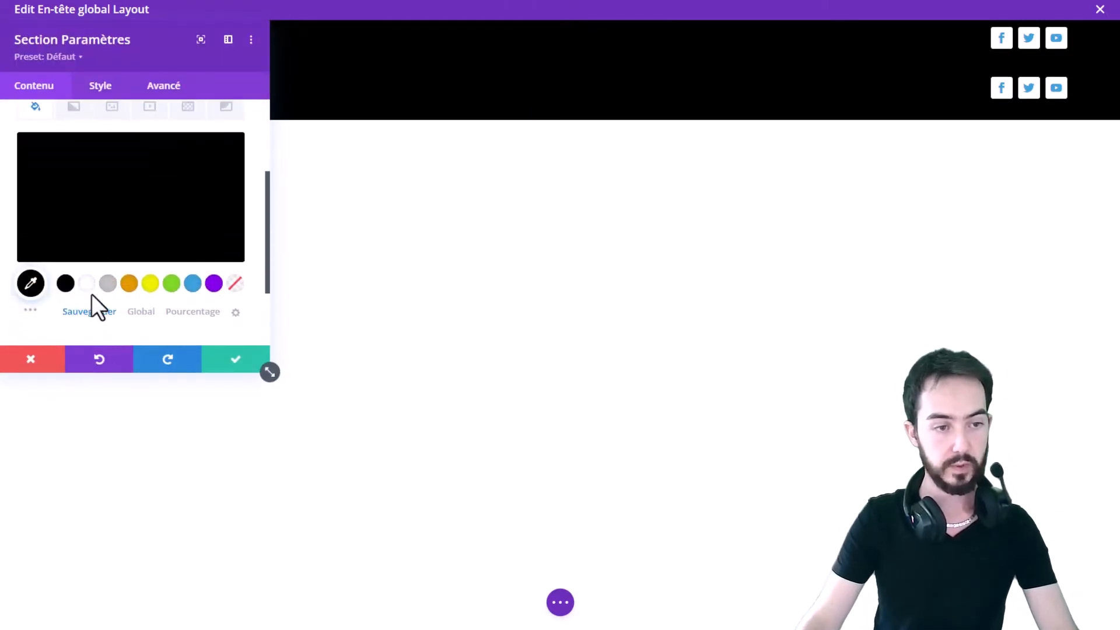
click(88, 287)
click(225, 363)
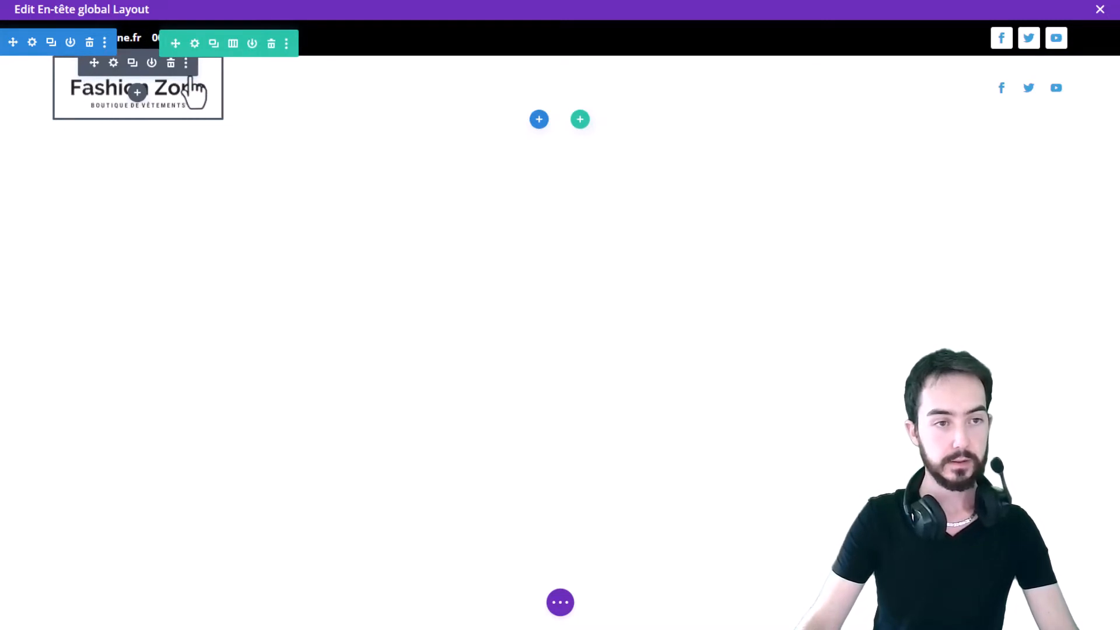
- Set the logo image's top and bottom "Marge interne" to 5px and save the module
click(114, 63)
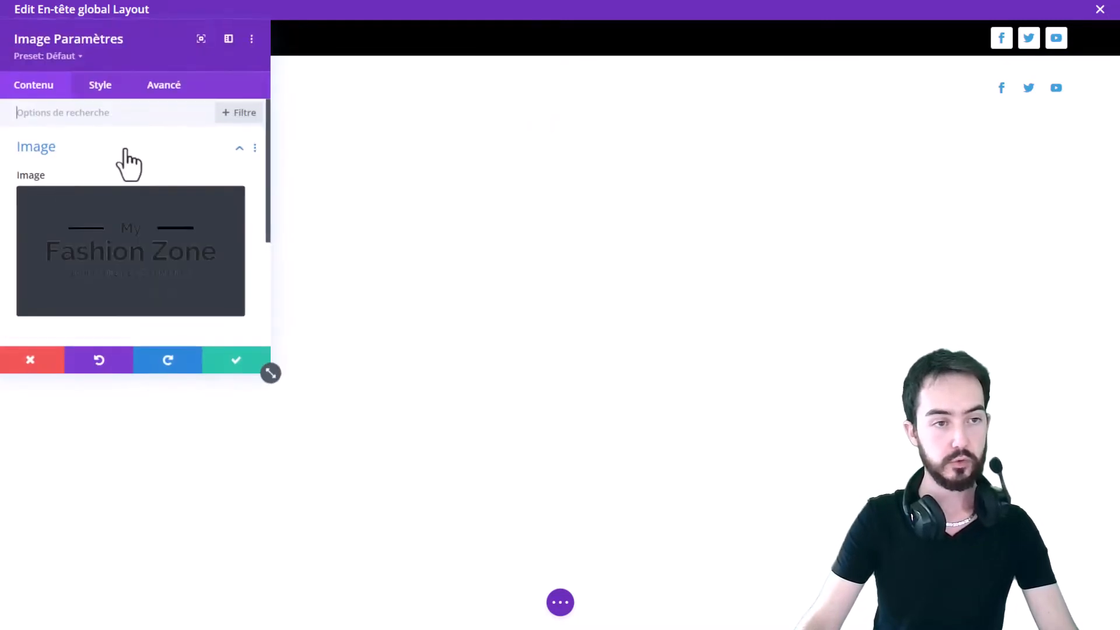
click(116, 89)
click(90, 237)
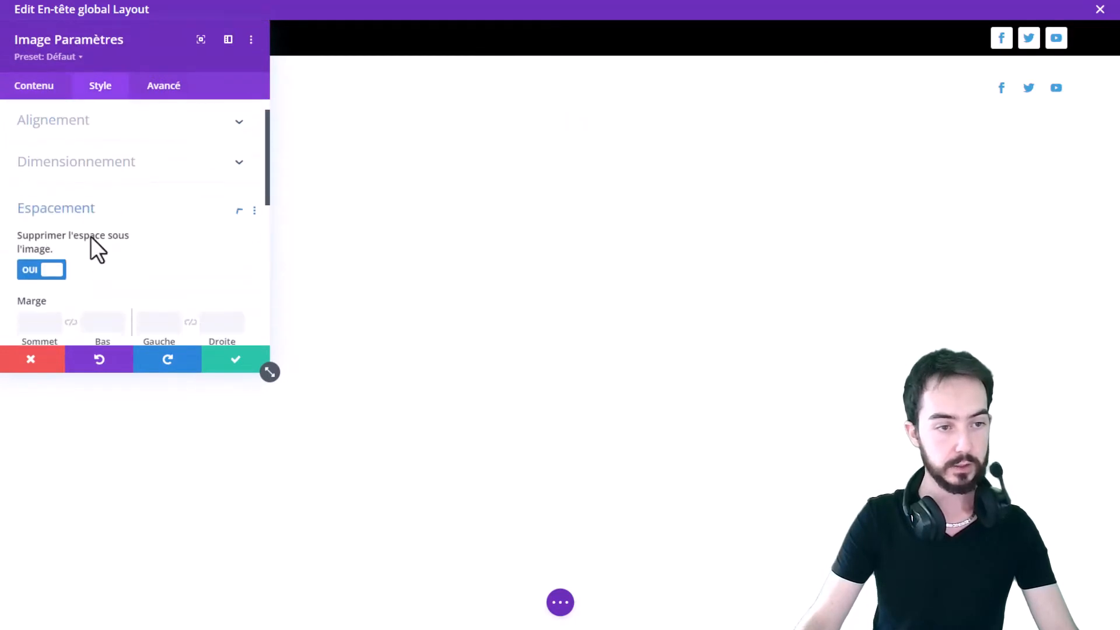
scroll(44, 242, down, 3)
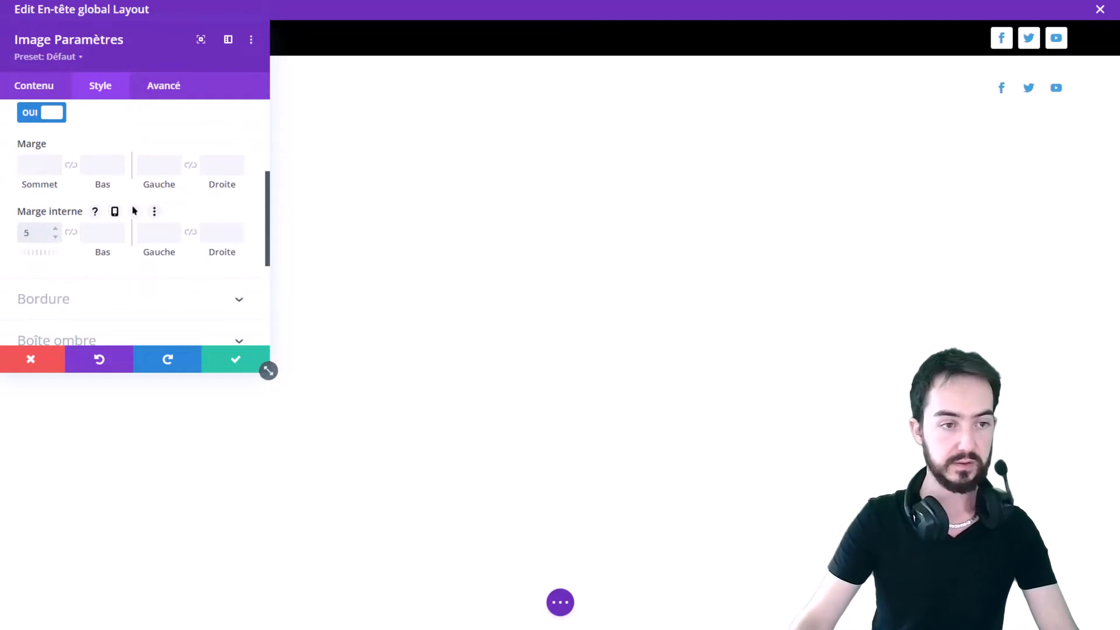
click(96, 236)
text(5)
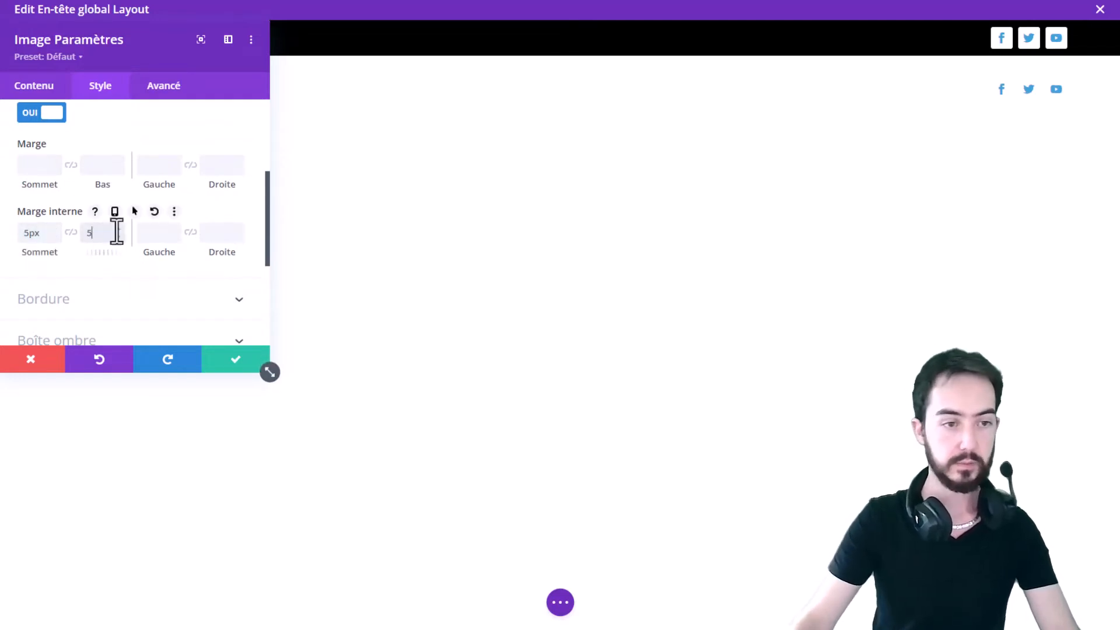
click(236, 363)
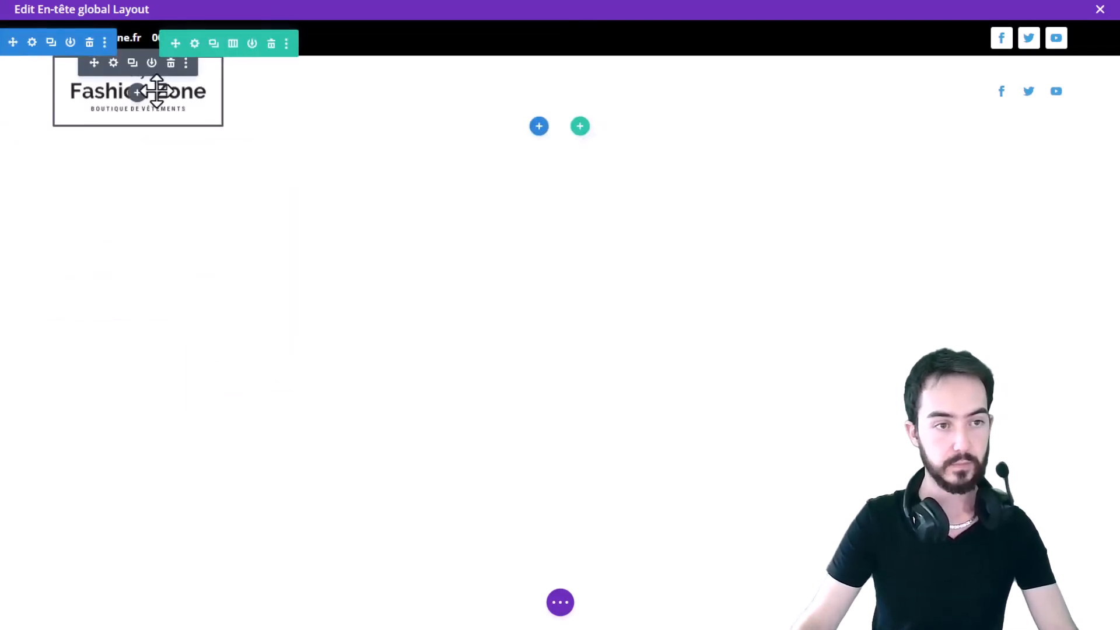
- Clear the logo image's top and bottom "Marge interne", set its linked top and bottom "Marge" to 5px, and save the module
click(113, 62)
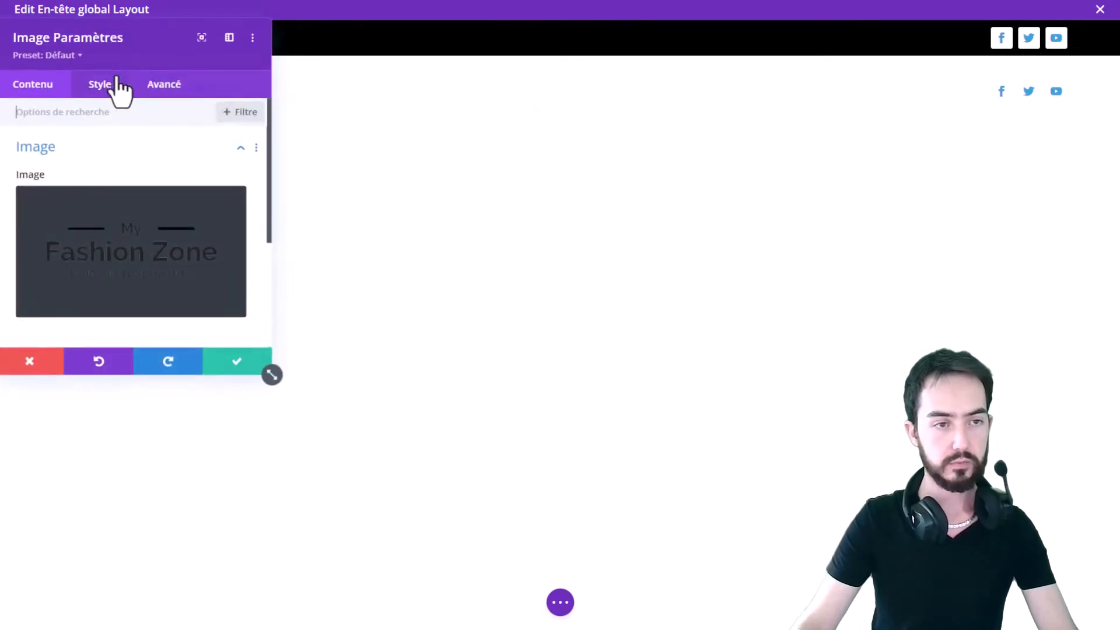
click(100, 86)
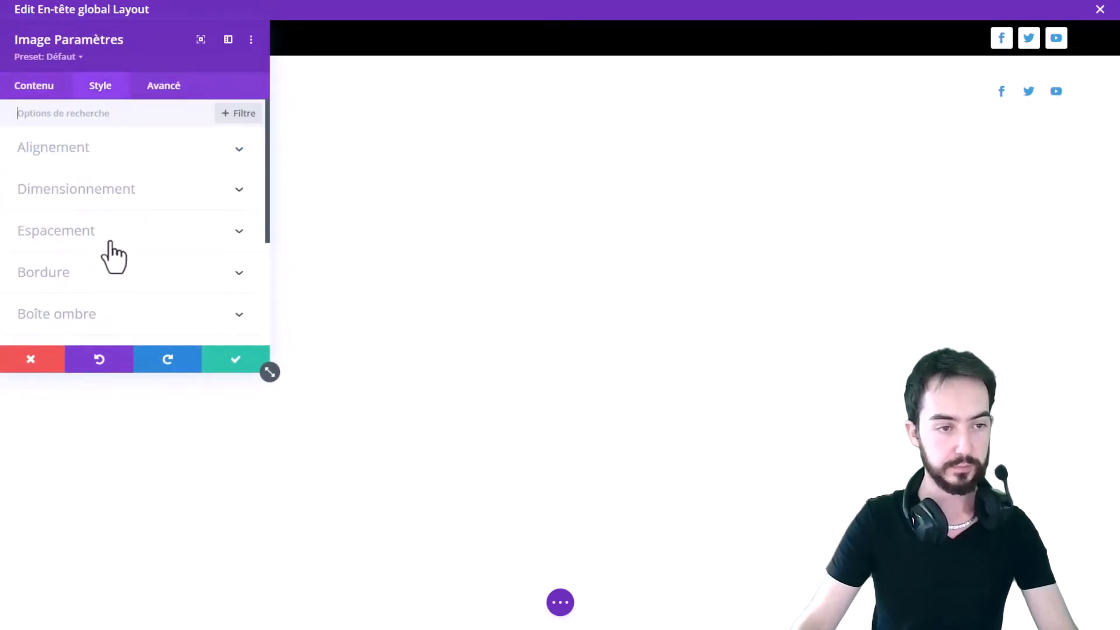
click(108, 245)
scroll(50, 290, down, 3)
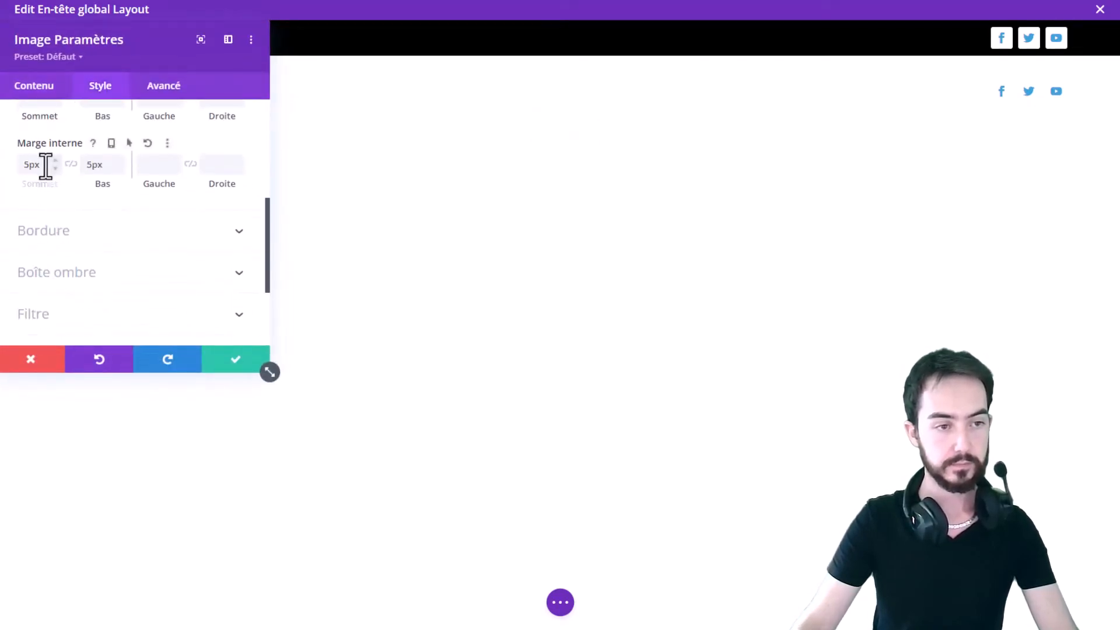
double_click(38, 165)
key(BackSpace)
scroll(58, 210, up, 2)
click(49, 237)
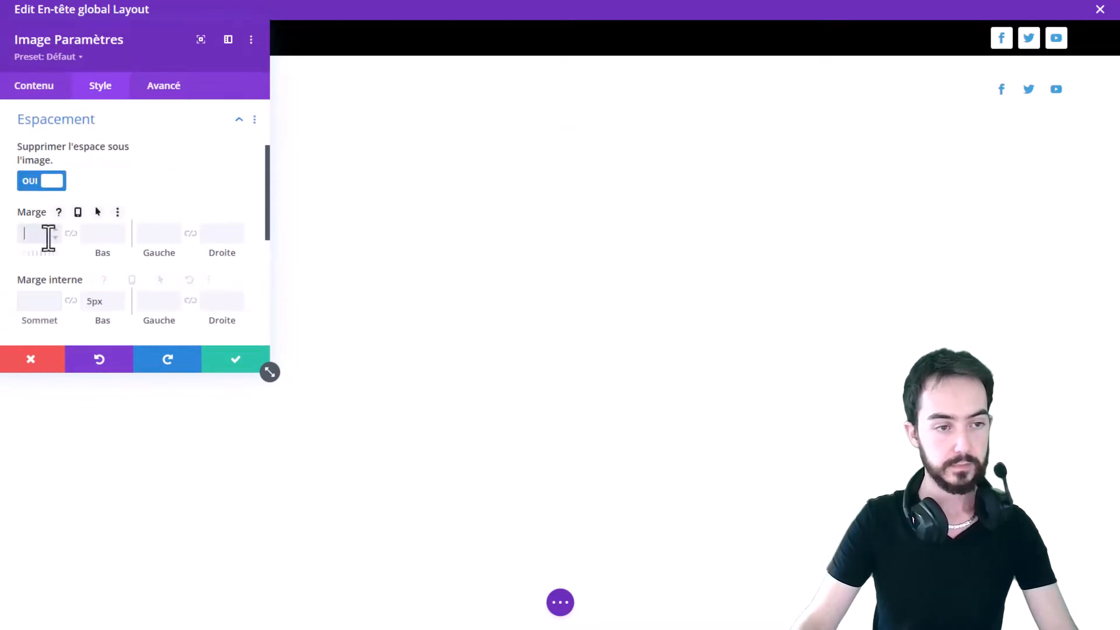
text(5px)
click(70, 233)
double_click(95, 300)
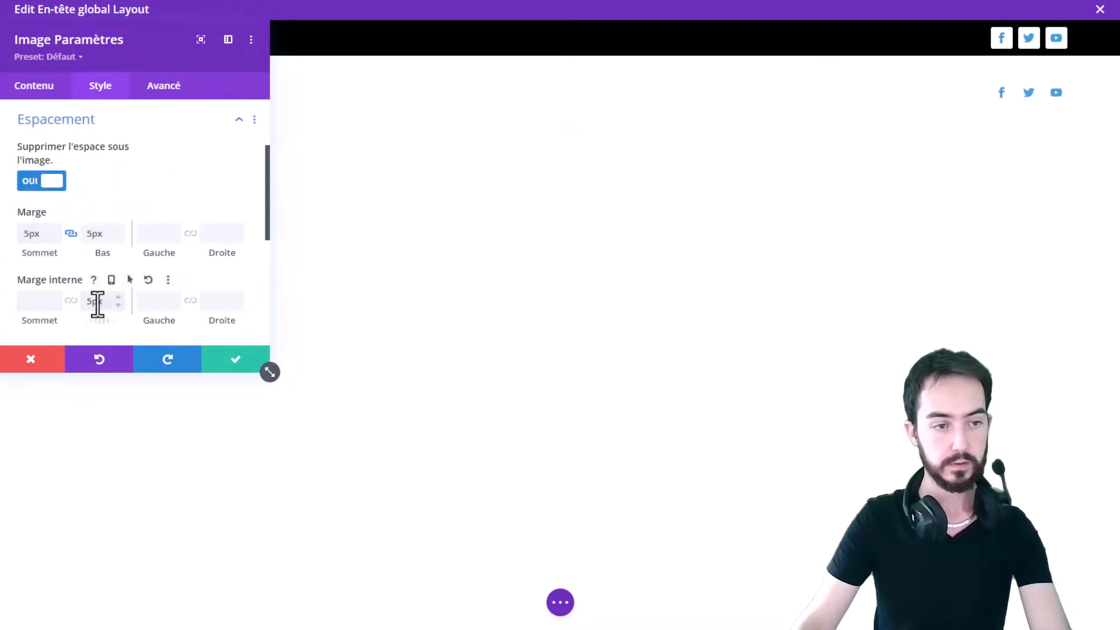
key(BackSpace)
click(236, 368)
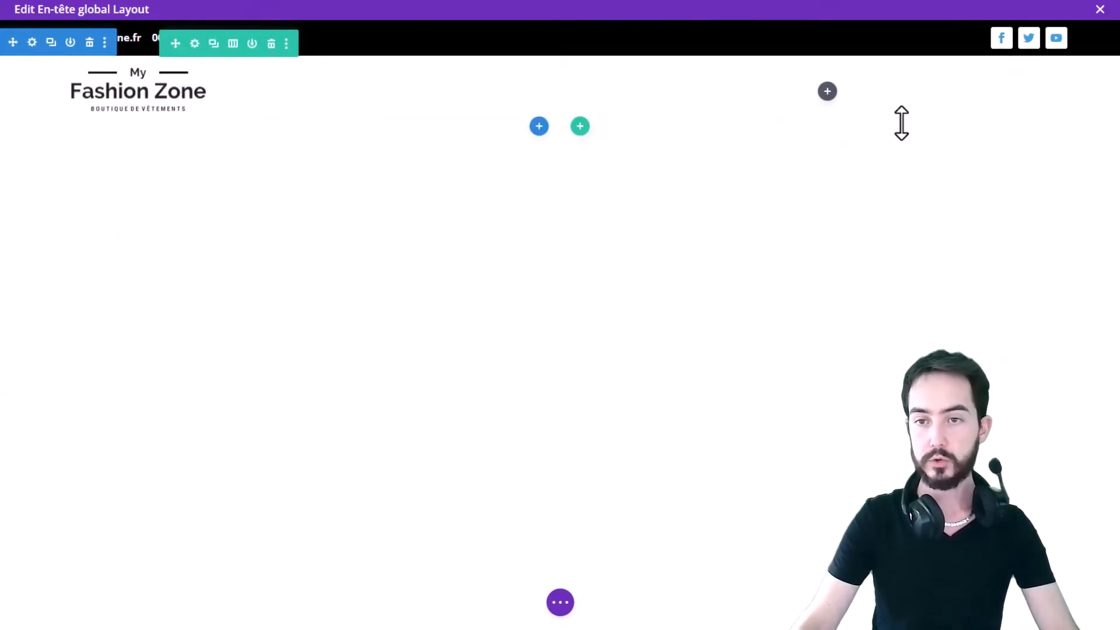
- Insert a Menu module in the empty column opposite the logo, using the "Principal" menu
click(827, 91)
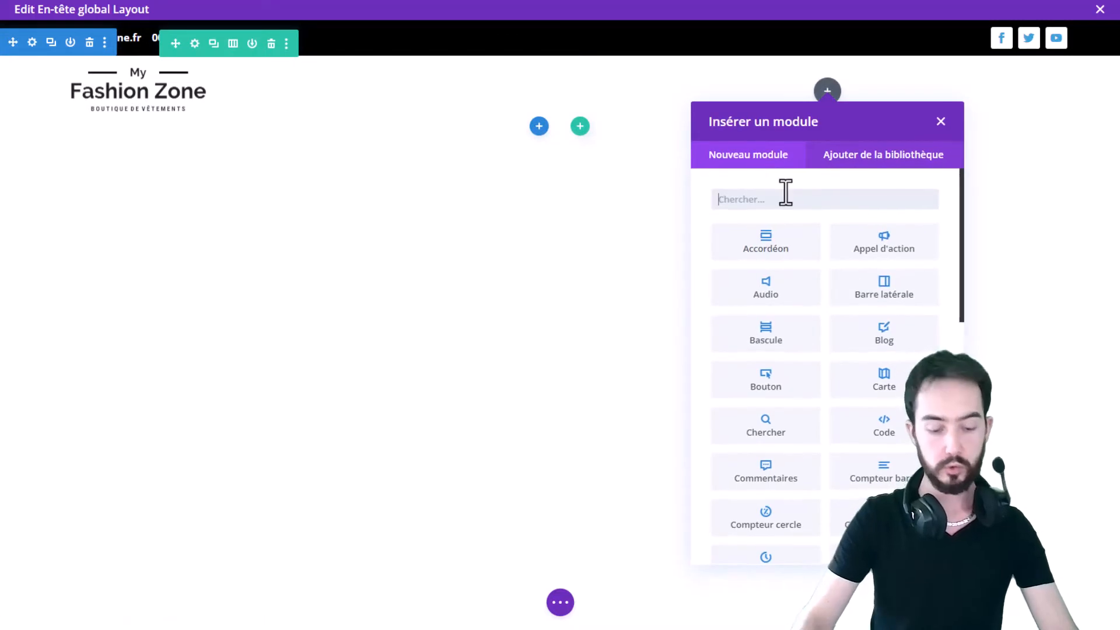
text(menu)
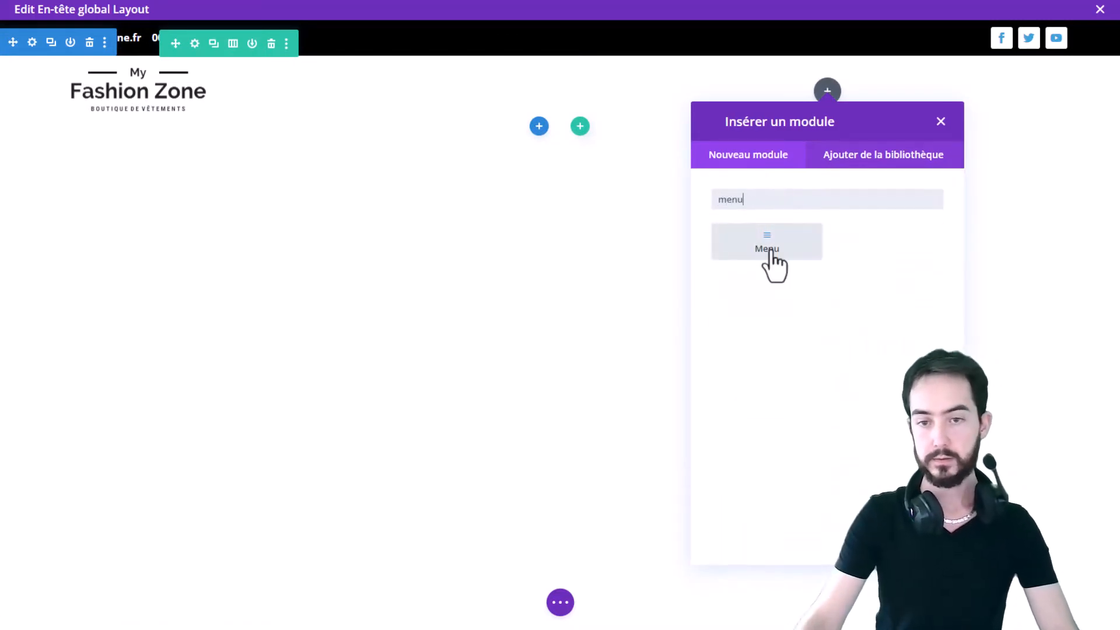
click(767, 245)
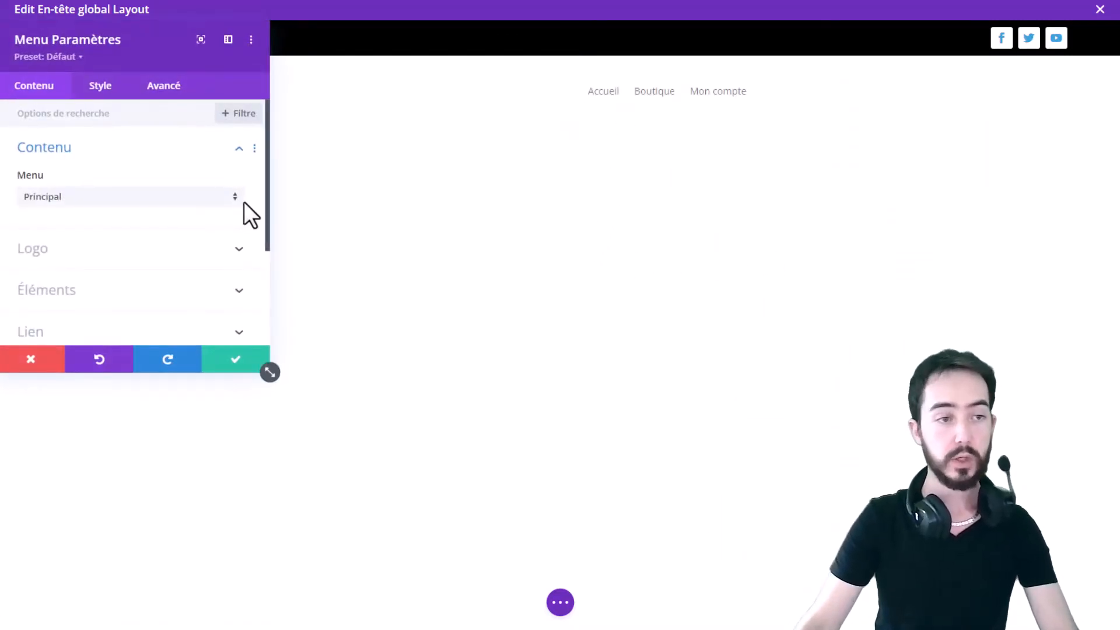
click(207, 201)
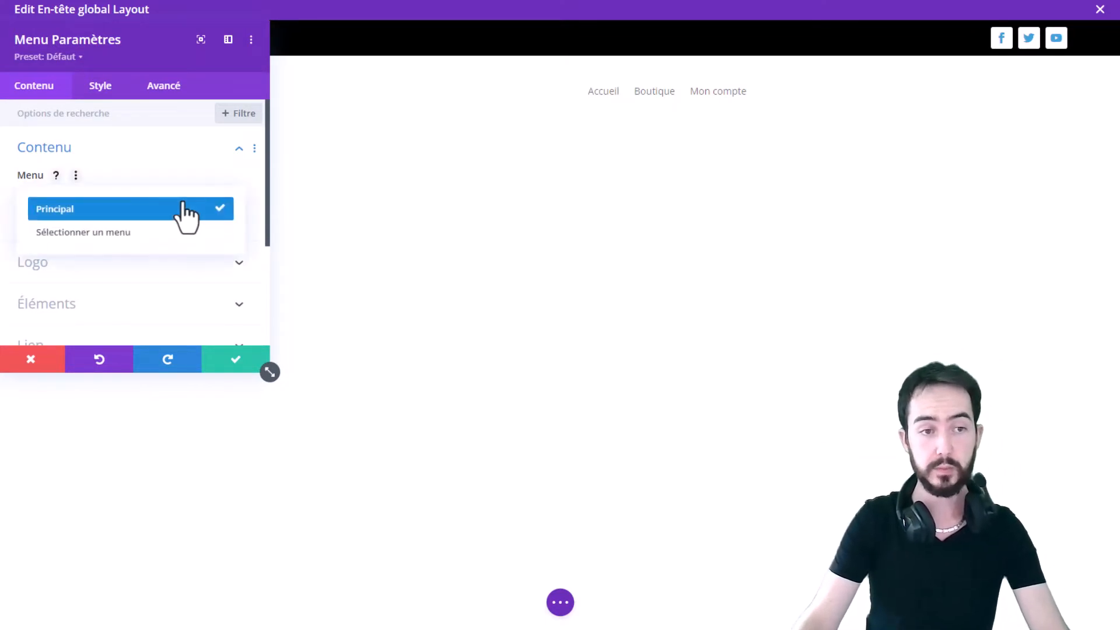
click(181, 205)
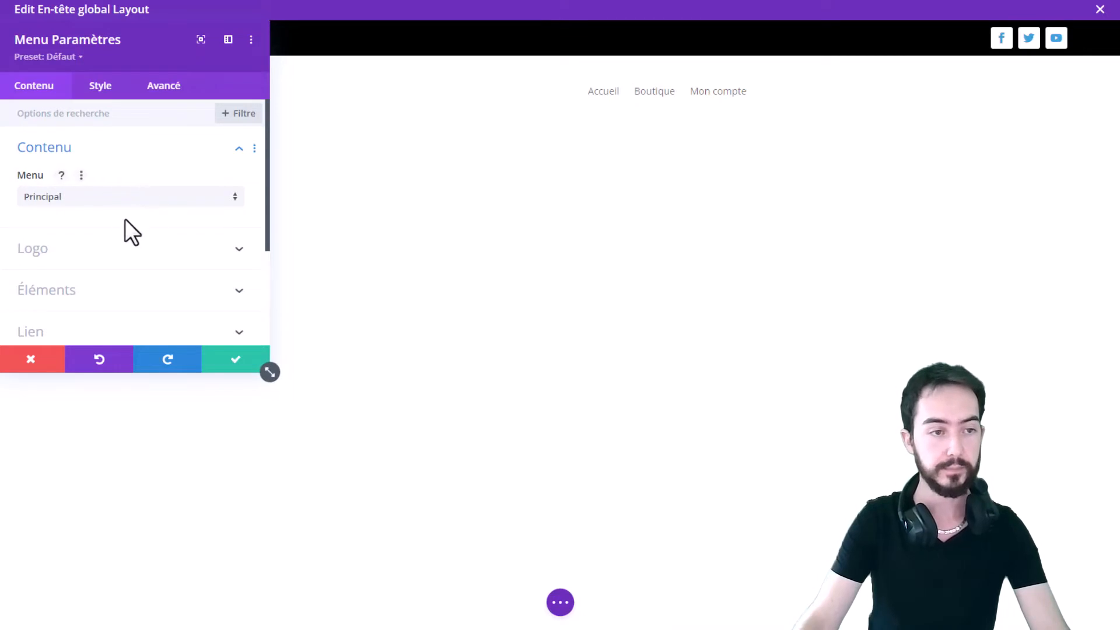
- Add the "My Fashion Zone" image from the media library as the menu module's logo
scroll(120, 204, down, 2)
click(112, 182)
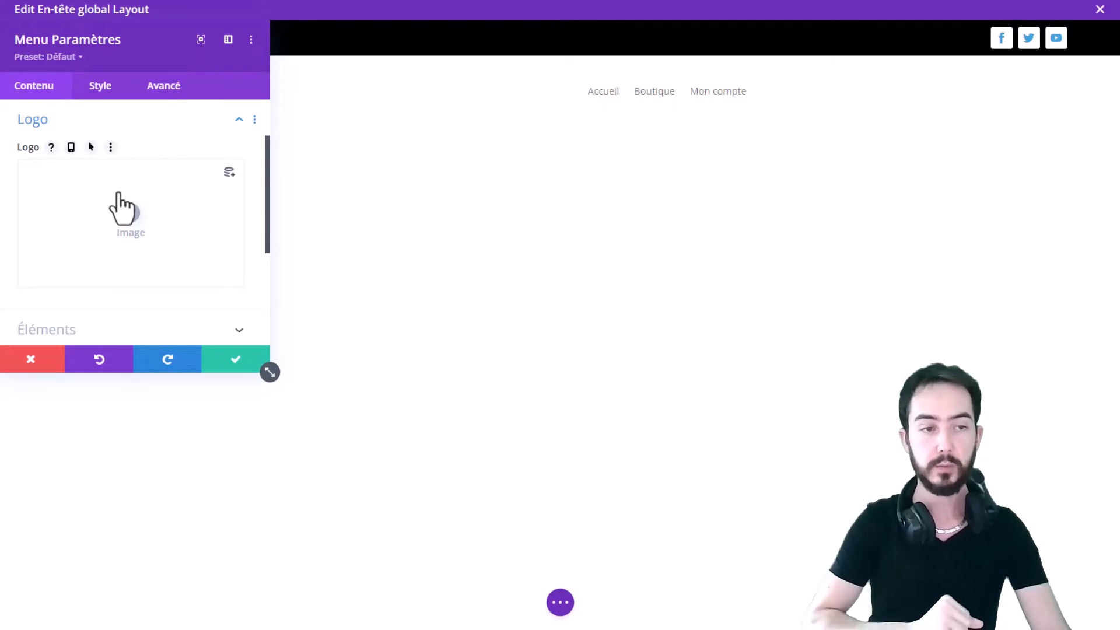
click(123, 207)
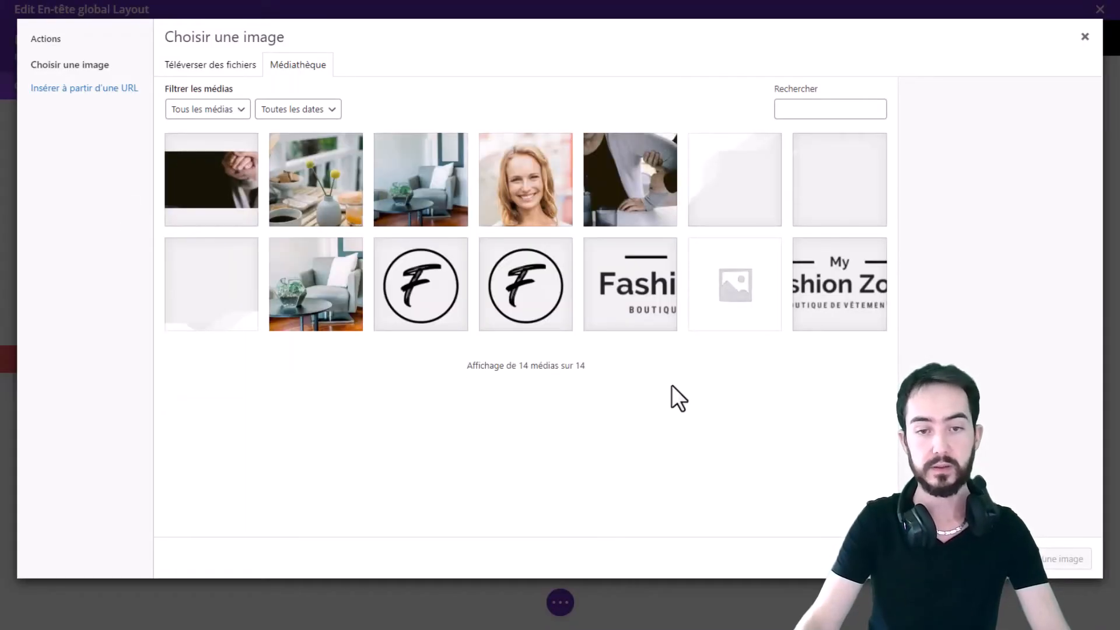
click(858, 318)
click(1031, 559)
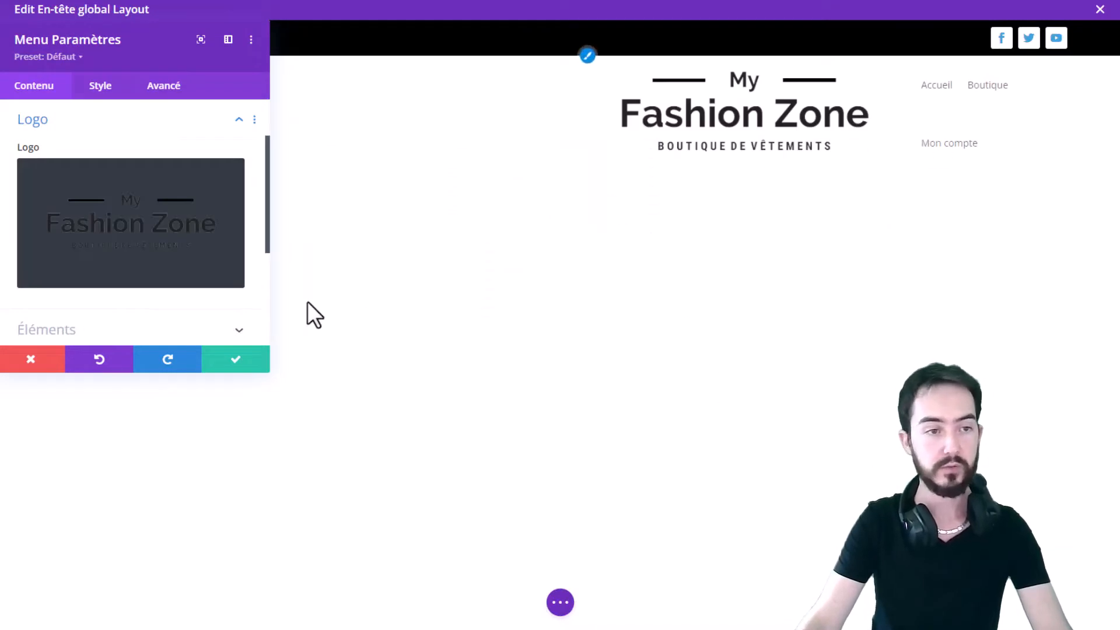
- Try the "Centré" and "Logo centré en ligne" styles on the menu module, and return its style to "Aligné à gauche"
click(90, 86)
click(61, 147)
click(88, 198)
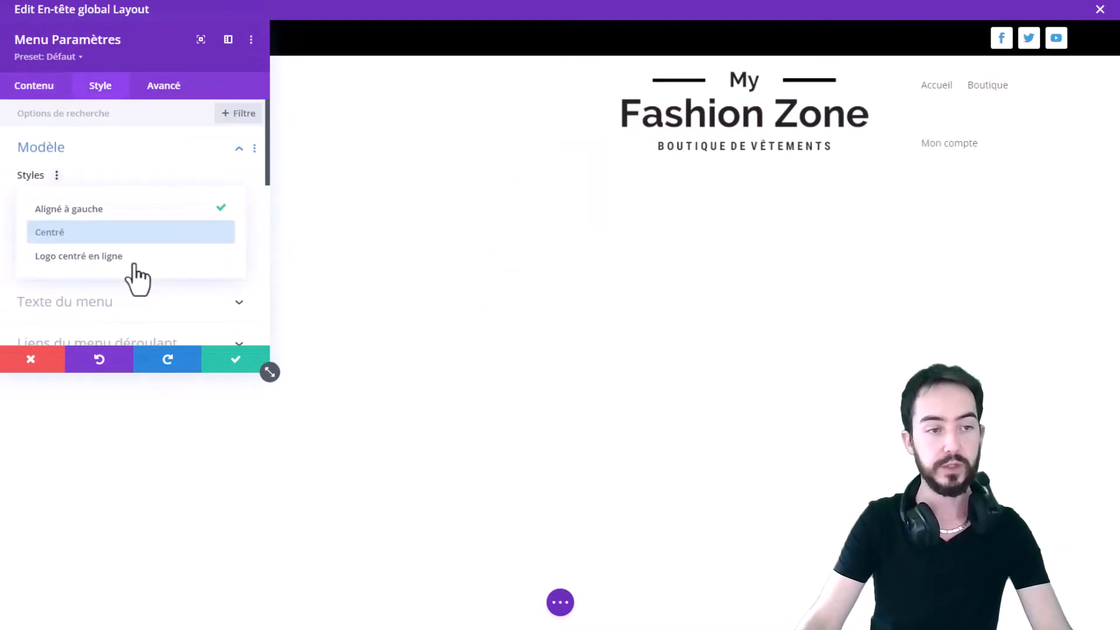
click(111, 230)
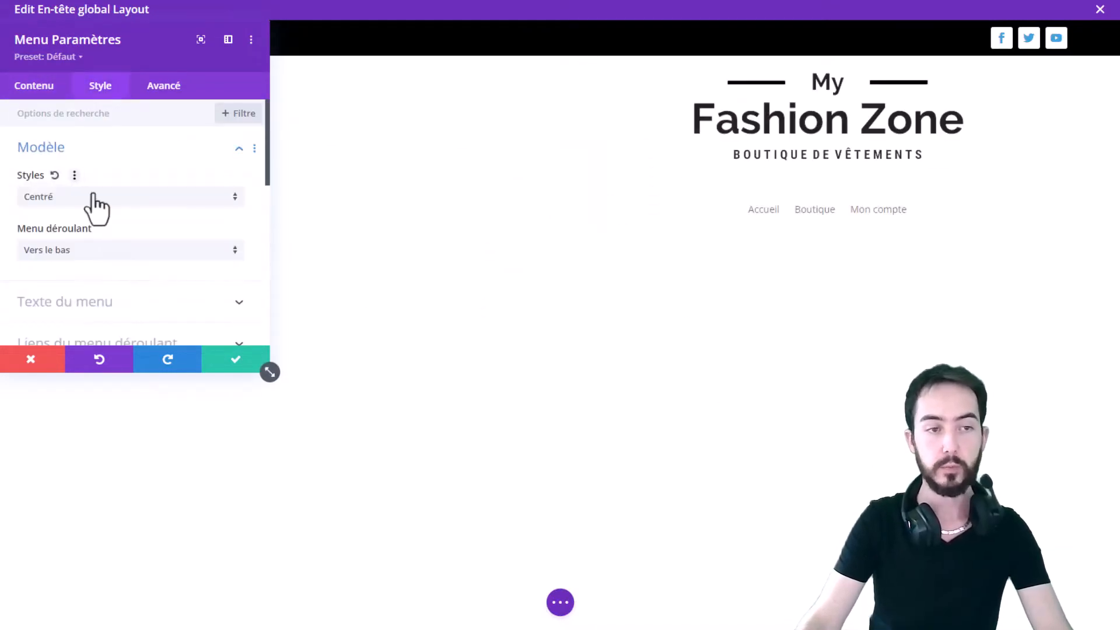
click(145, 201)
click(105, 253)
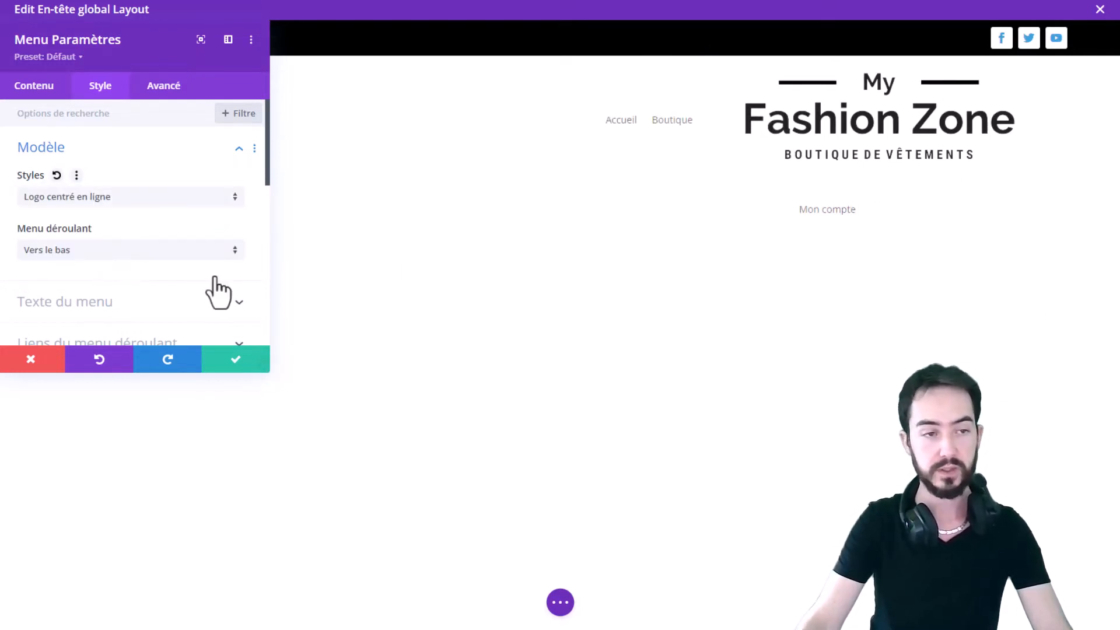
click(95, 198)
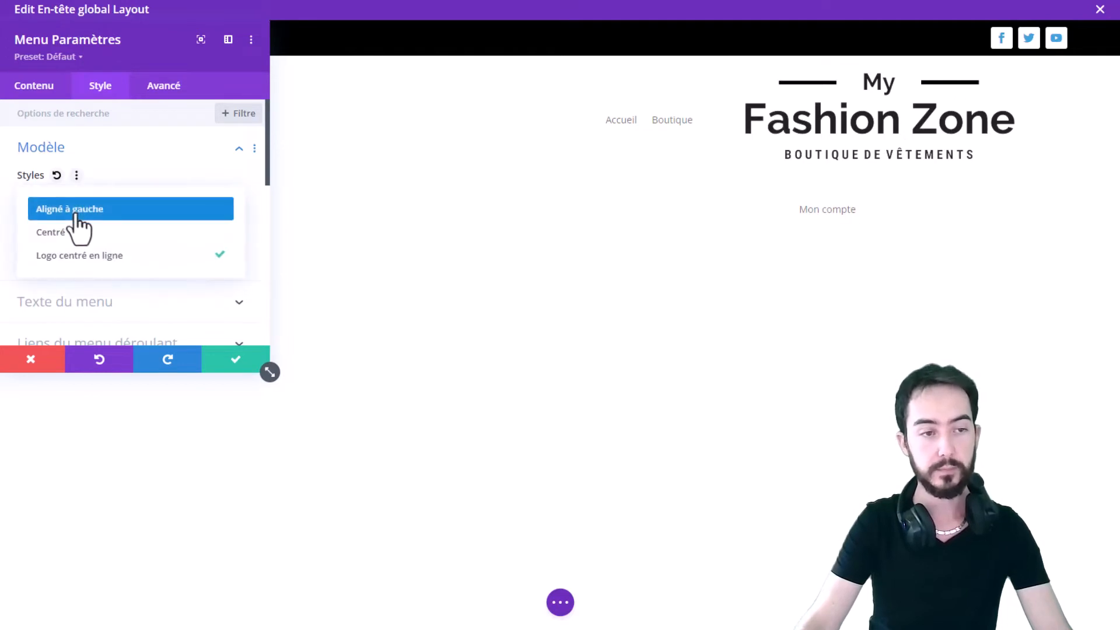
click(71, 211)
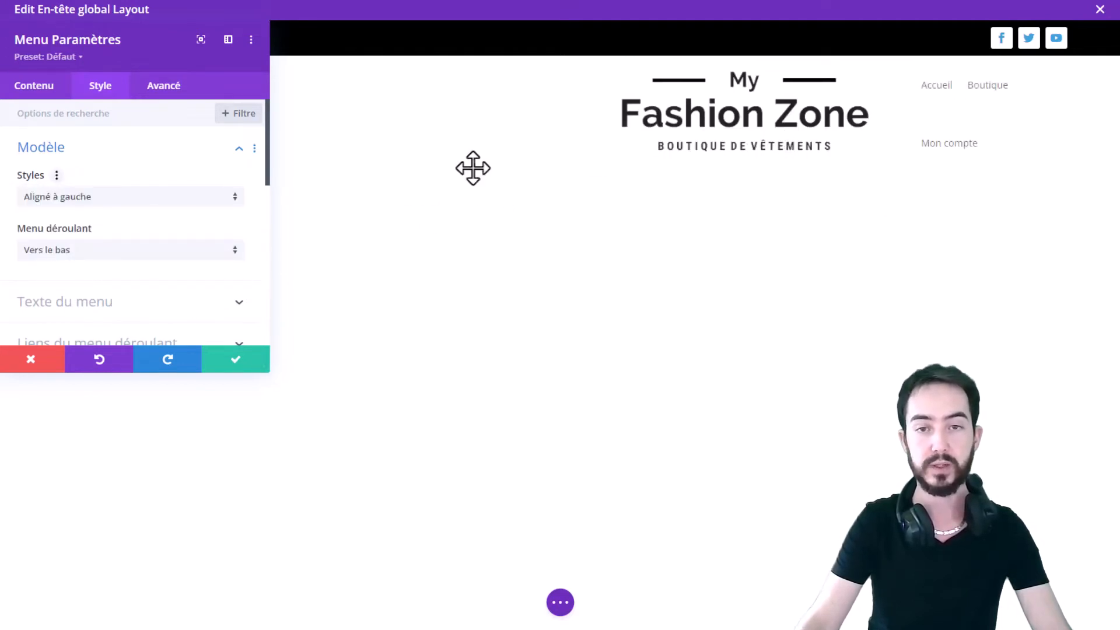
- Remove the "My Fashion Zone" logo image from the menu module
click(36, 87)
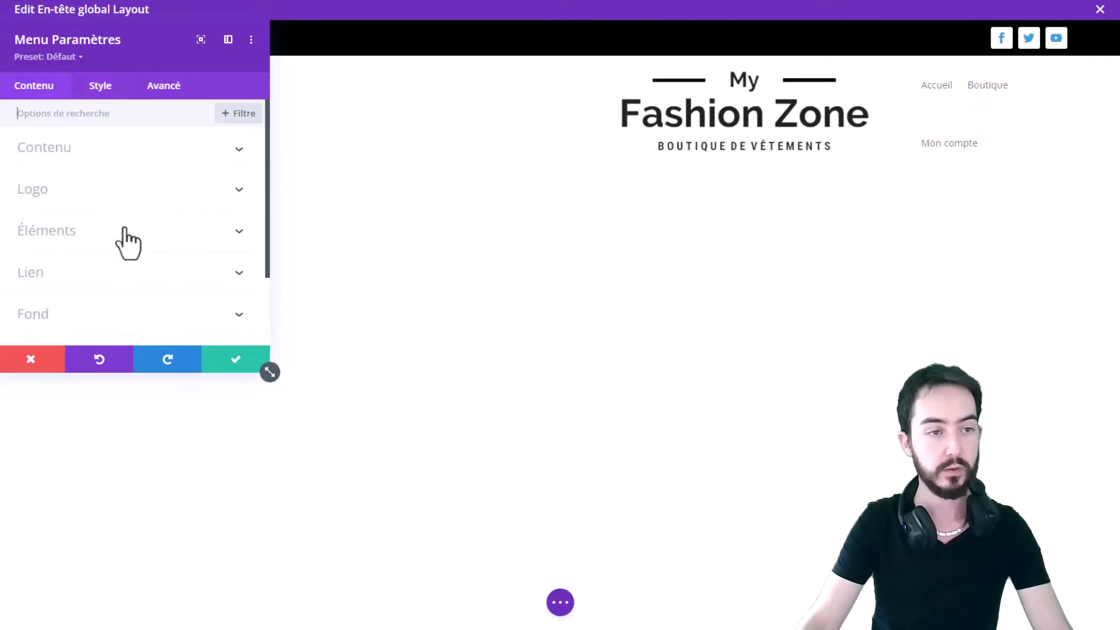
click(109, 193)
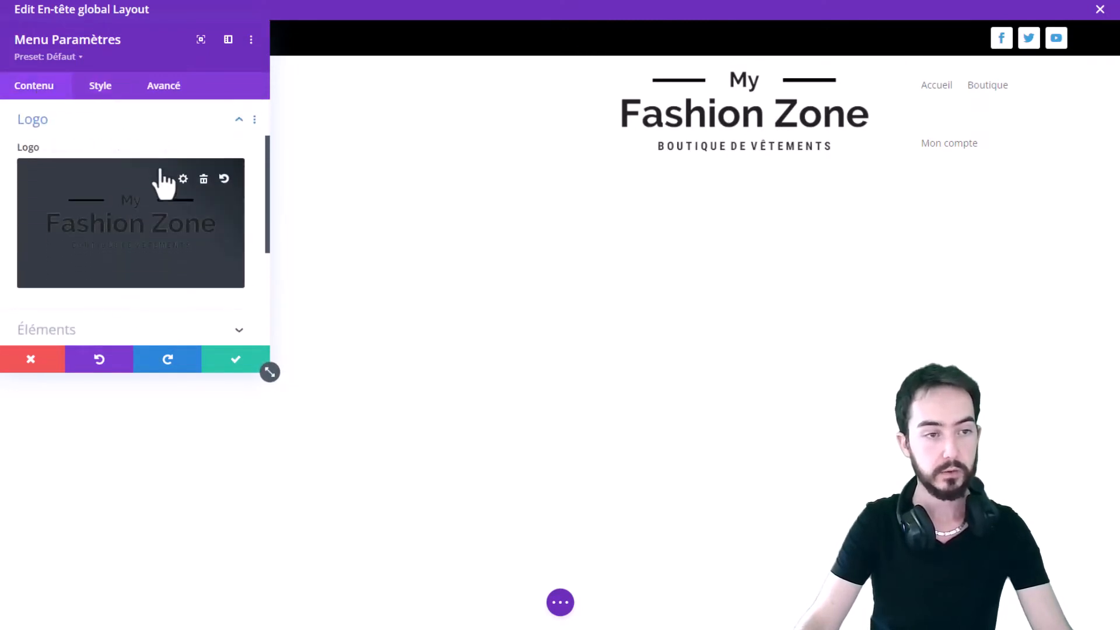
click(203, 179)
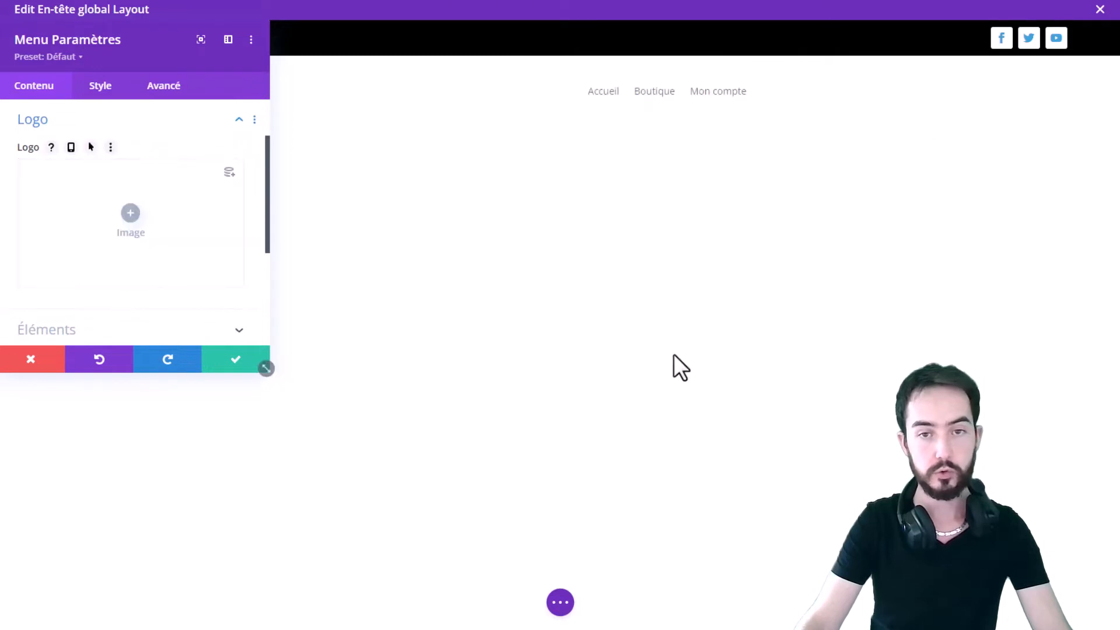
- Try green as the menu's text colour, and set "Couleur du texte Menu" to black (#000000)
click(99, 87)
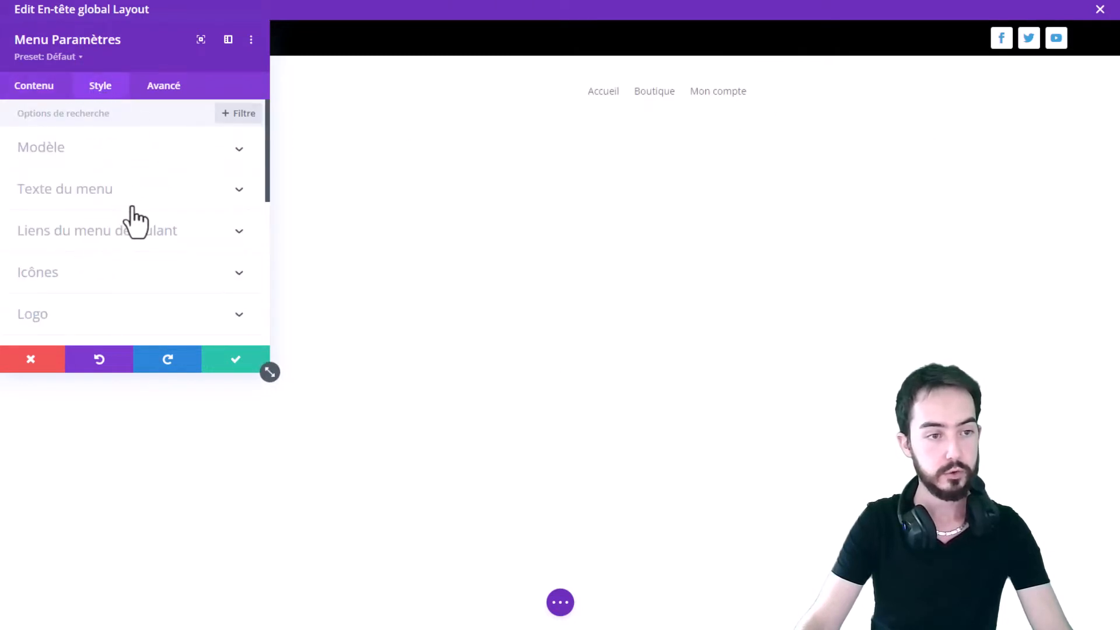
click(114, 191)
scroll(198, 222, down, 4)
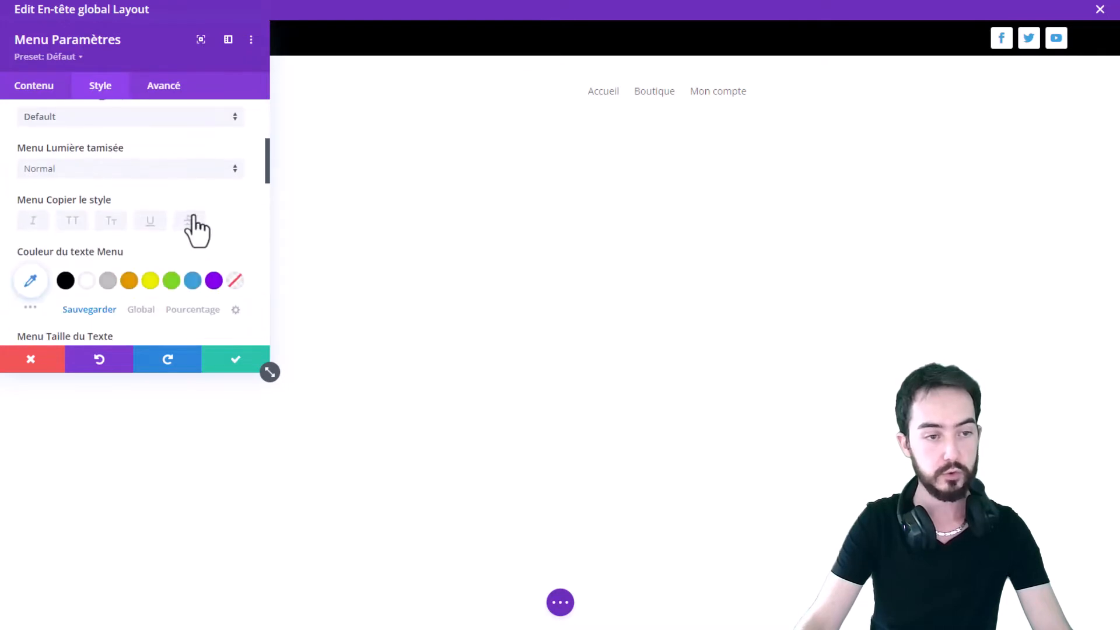
click(66, 281)
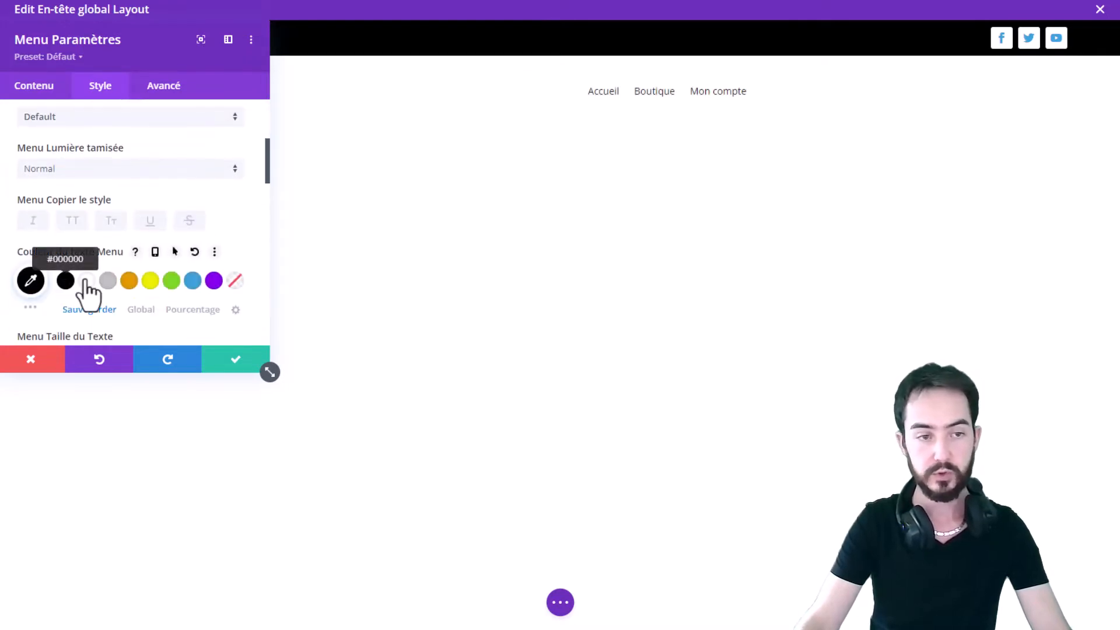
click(170, 282)
click(63, 279)
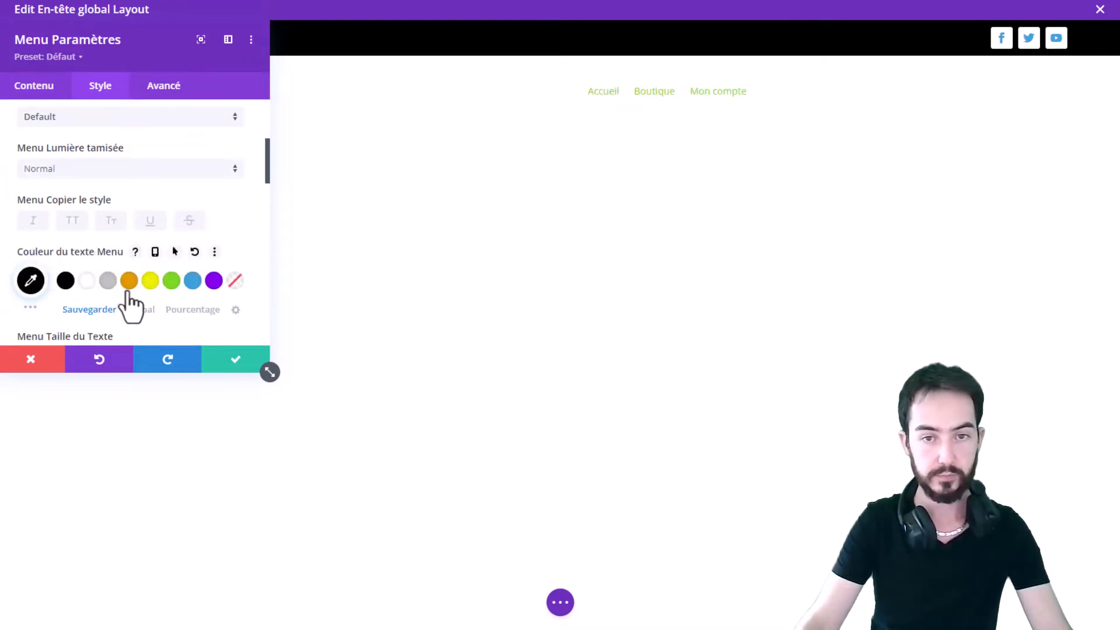
- Align the menu text to the right, keeping "Couleur du texte" on "Foncé"
scroll(168, 277, down, 5)
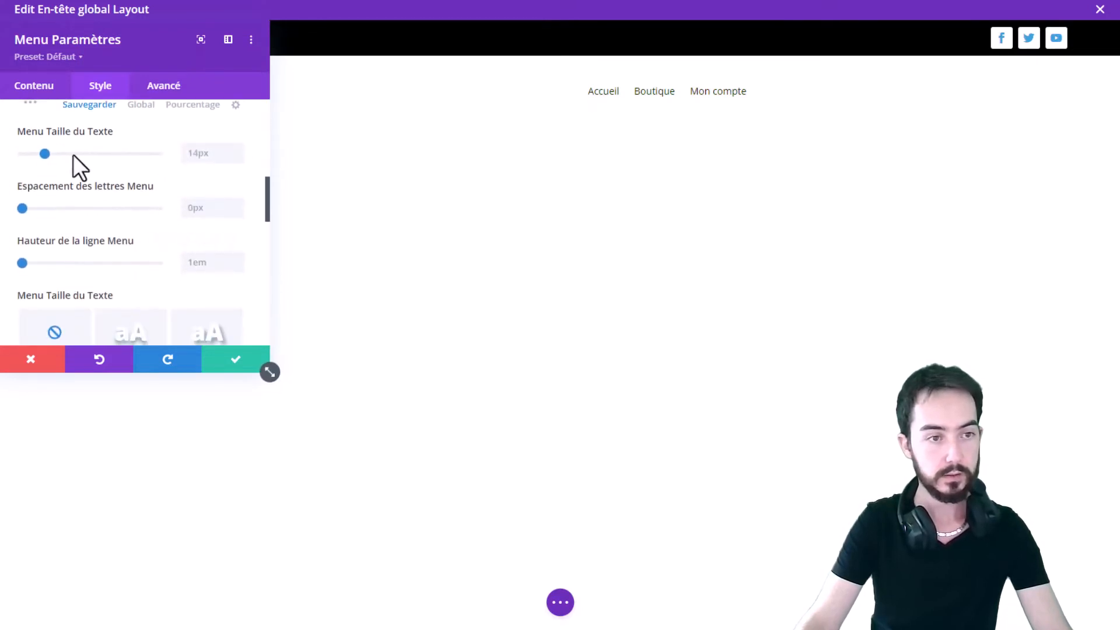
scroll(153, 200, down, 6)
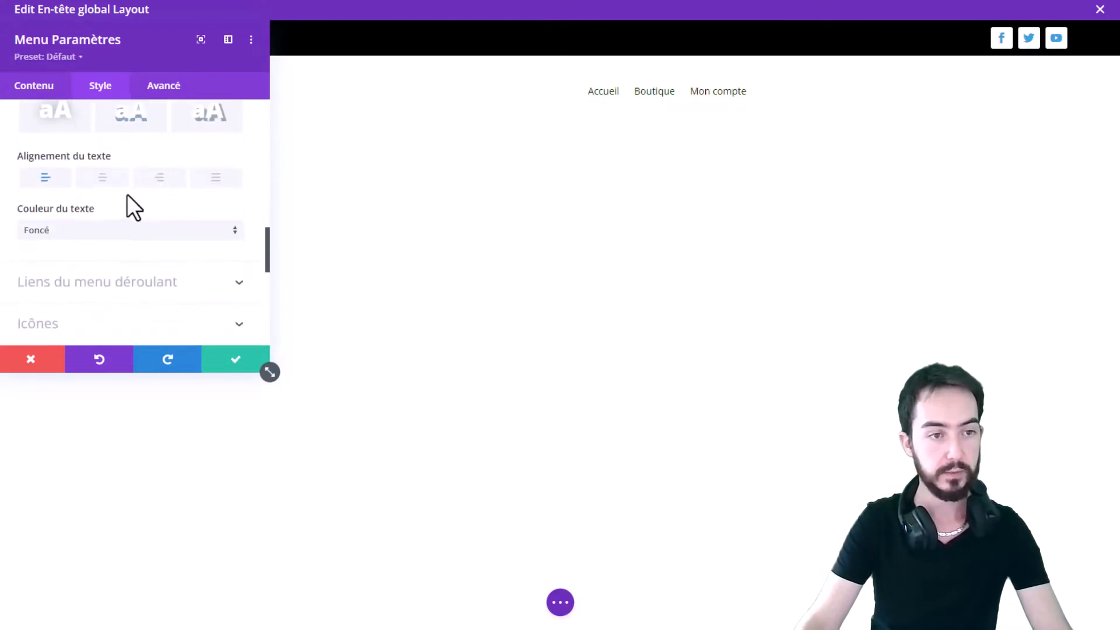
click(161, 176)
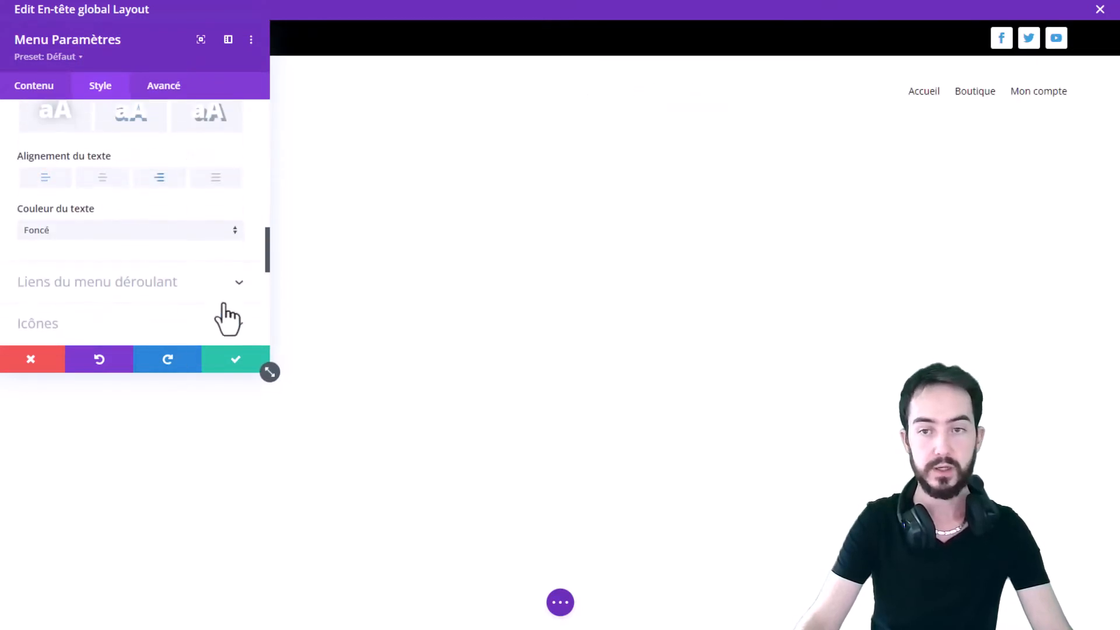
click(80, 234)
click(77, 232)
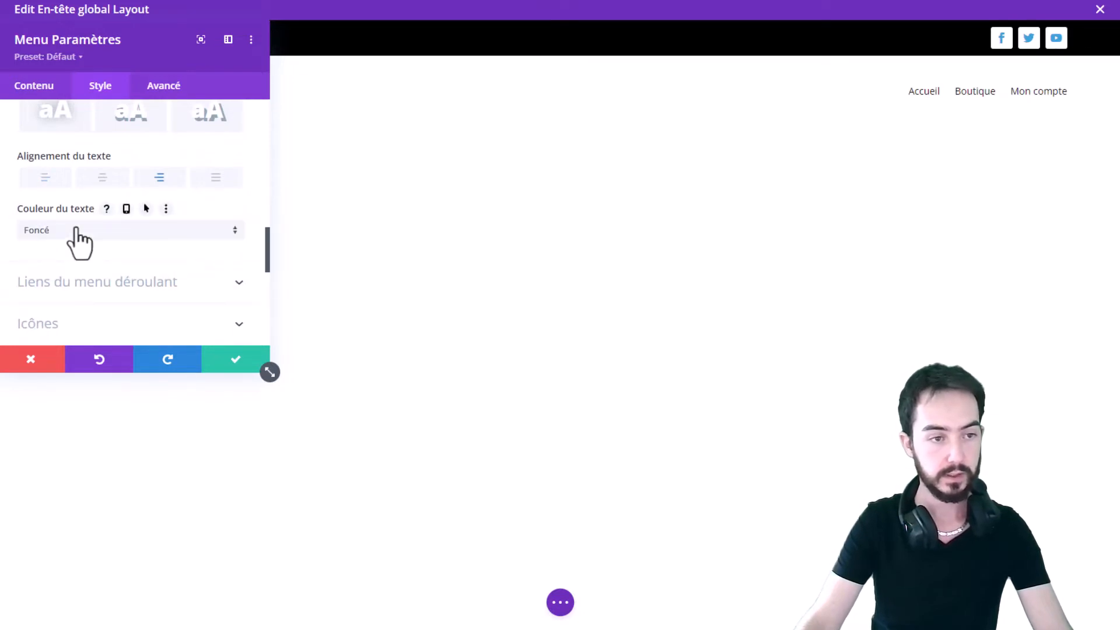
- Try the "Texte en gras" weight on the menu text, and set "Menu Lumière tamisée" to "Semi Gras"
scroll(155, 303, up, 6)
scroll(146, 288, up, 7)
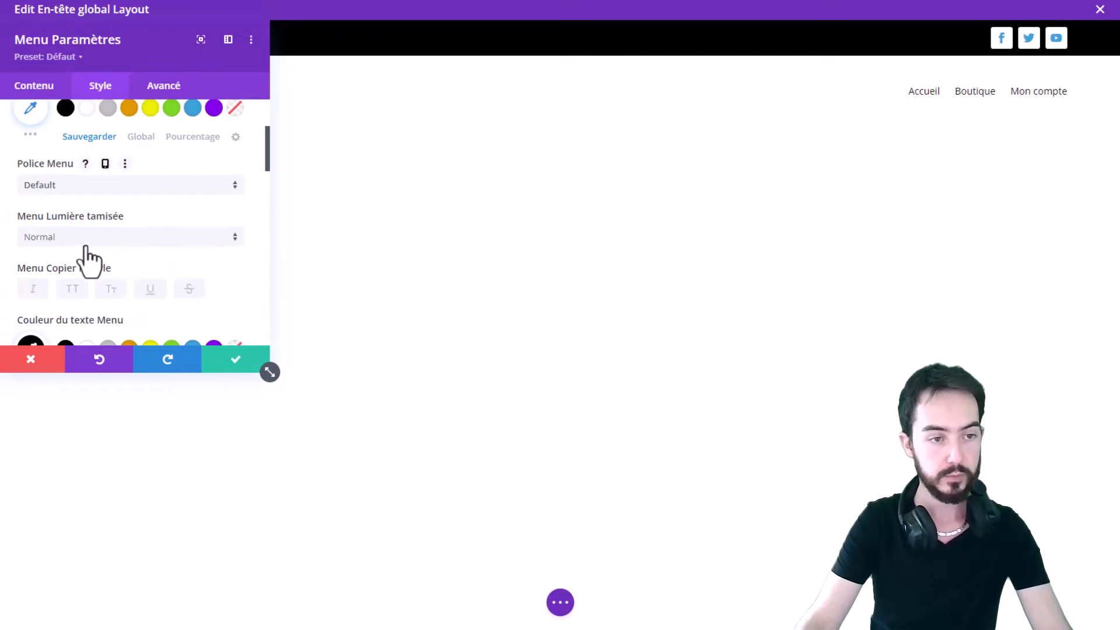
click(85, 241)
click(95, 320)
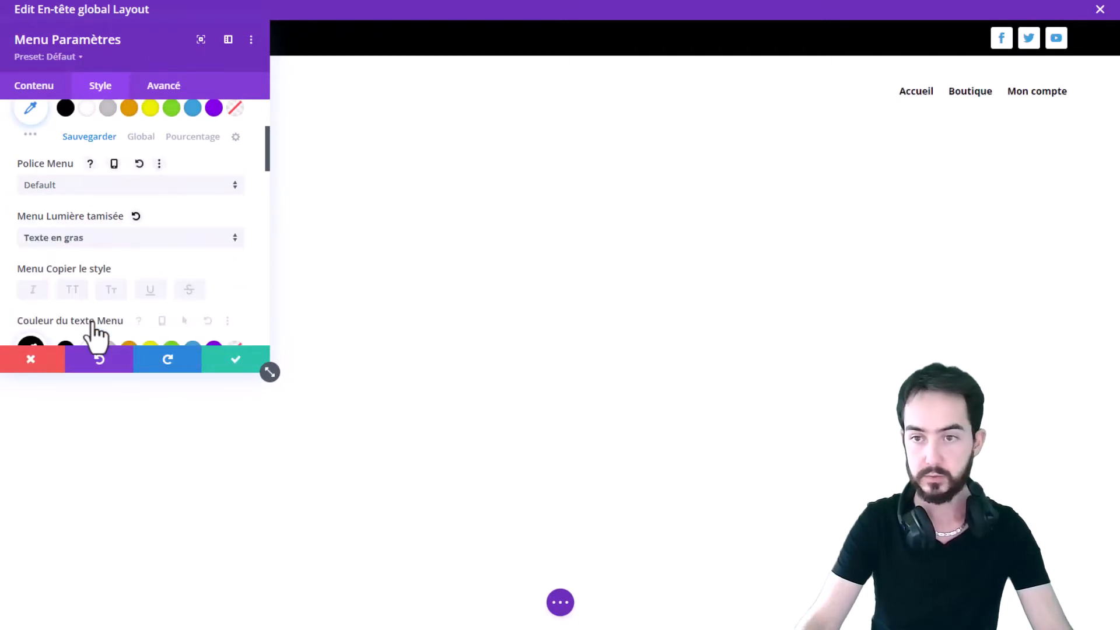
click(80, 237)
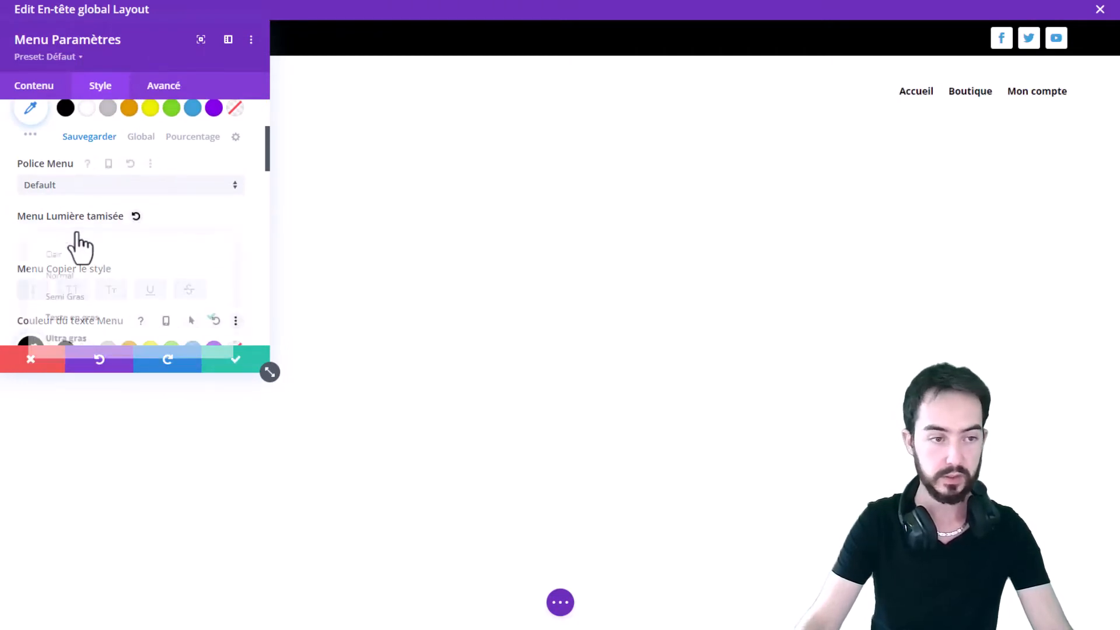
click(80, 297)
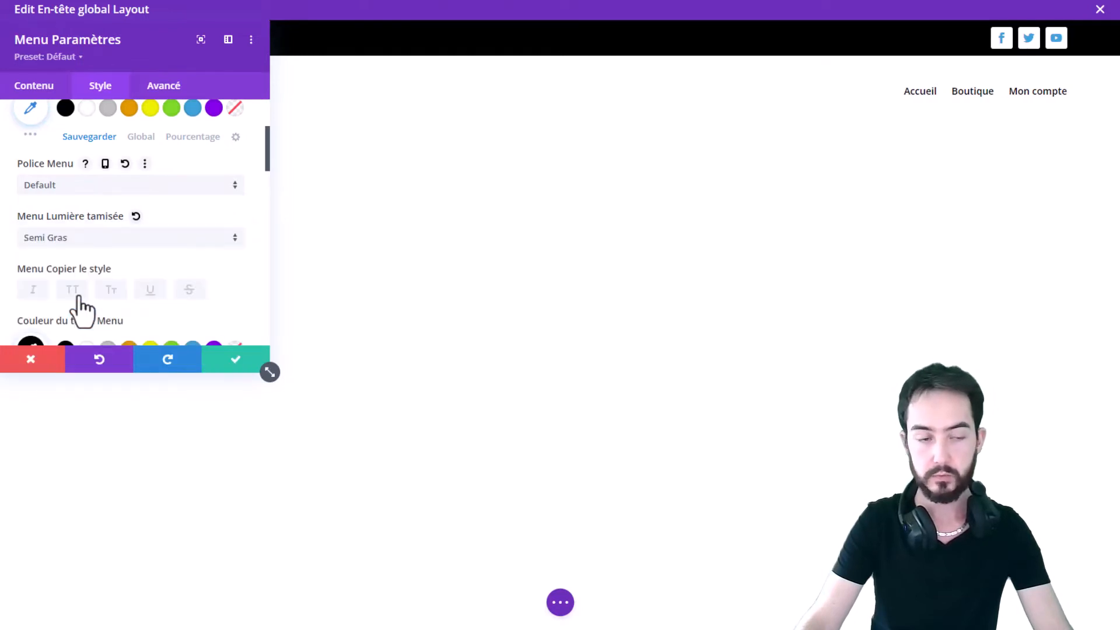
- Look through the menu module's "Modèle", "Contenu" and "Logo" settings
scroll(187, 254, up, 1)
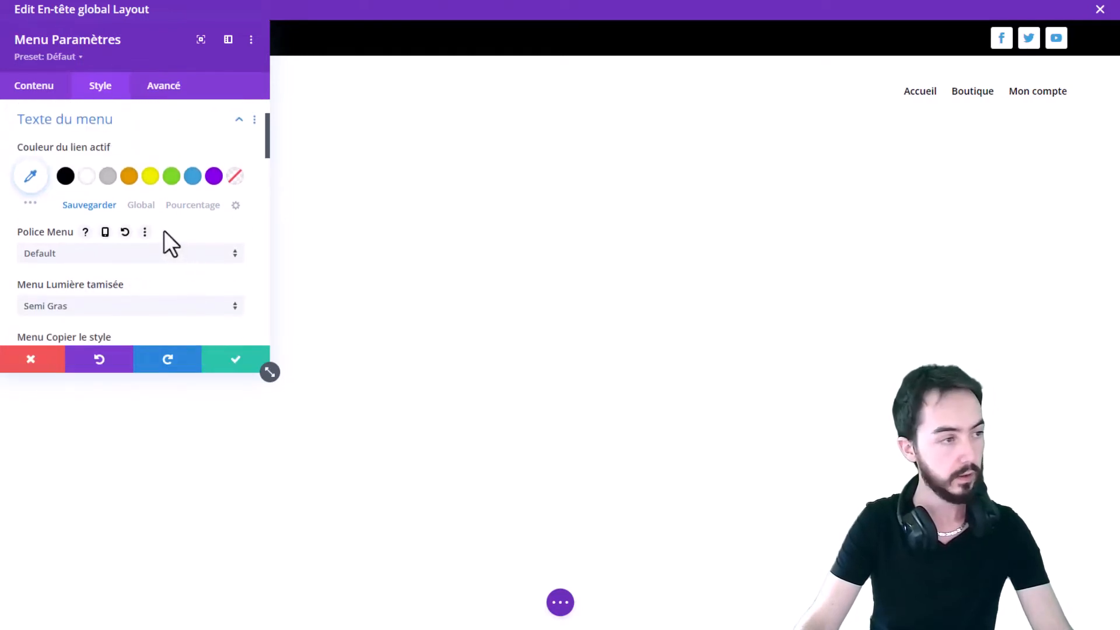
scroll(111, 210, up, 1)
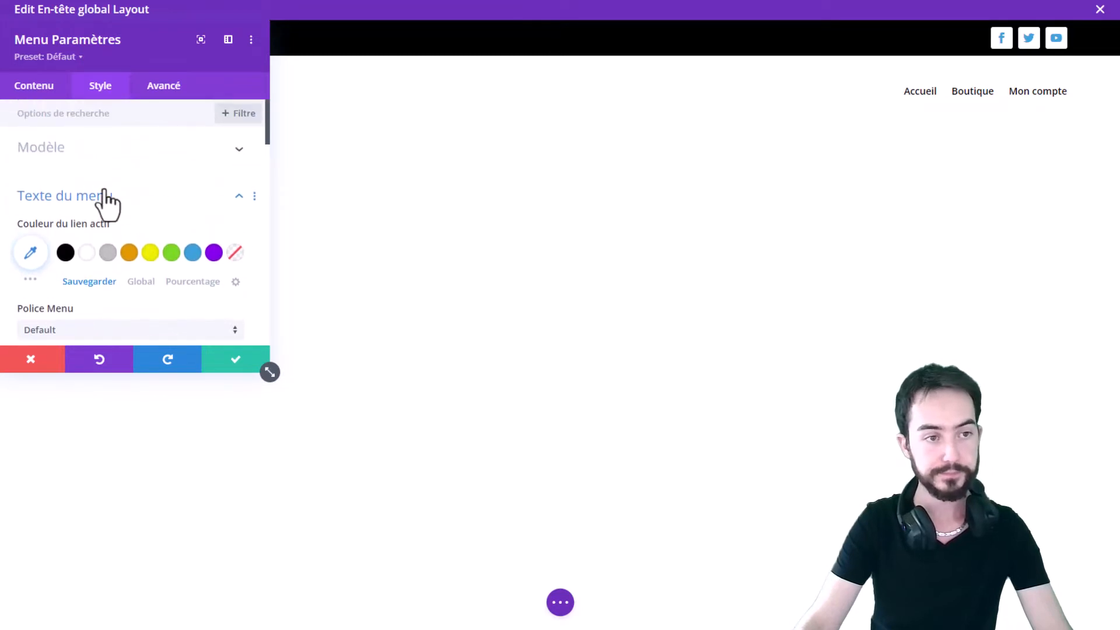
click(88, 152)
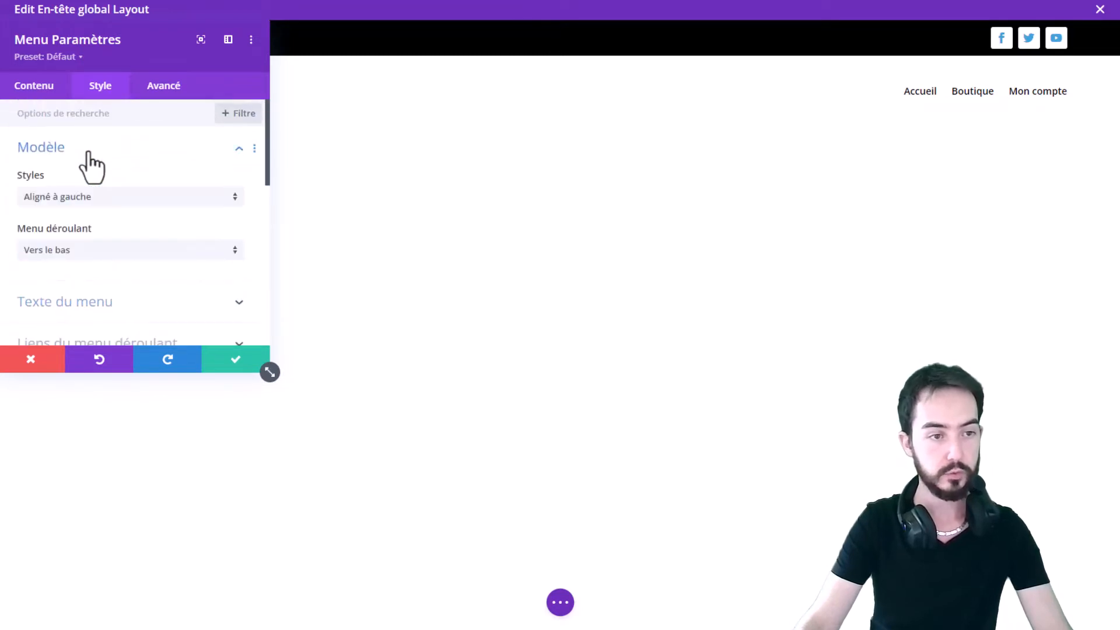
click(88, 154)
click(36, 88)
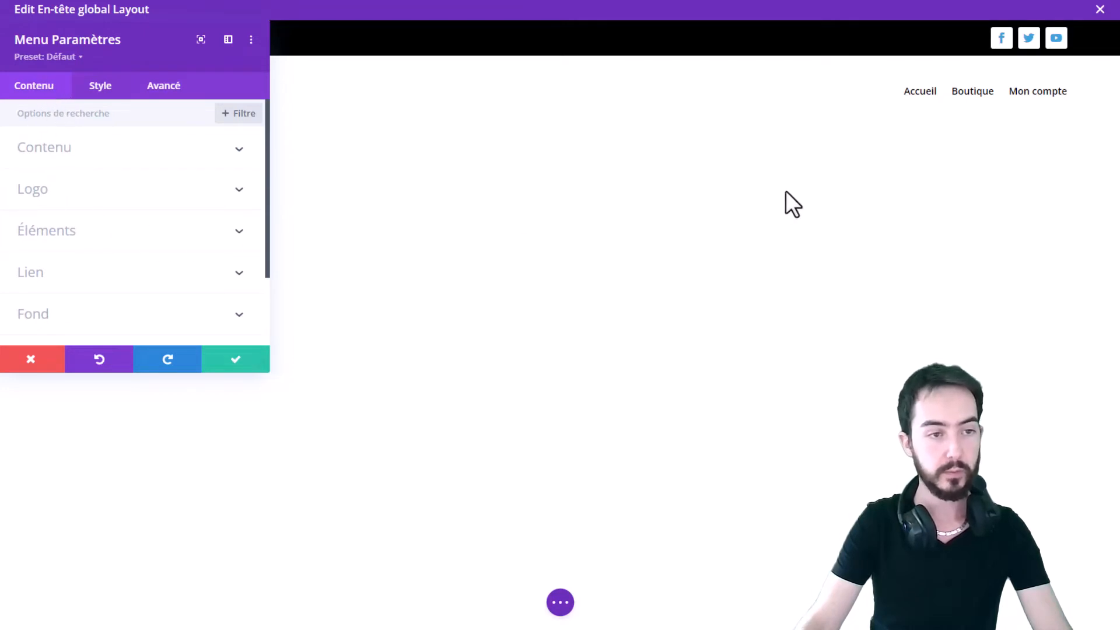
click(102, 157)
click(97, 153)
click(97, 154)
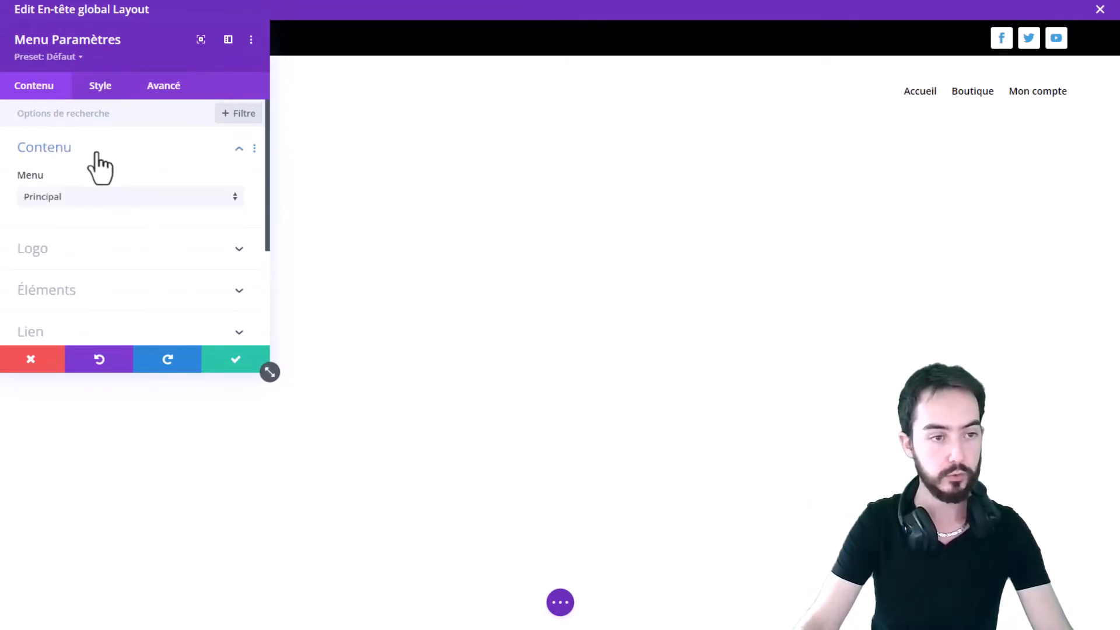
click(97, 154)
click(67, 189)
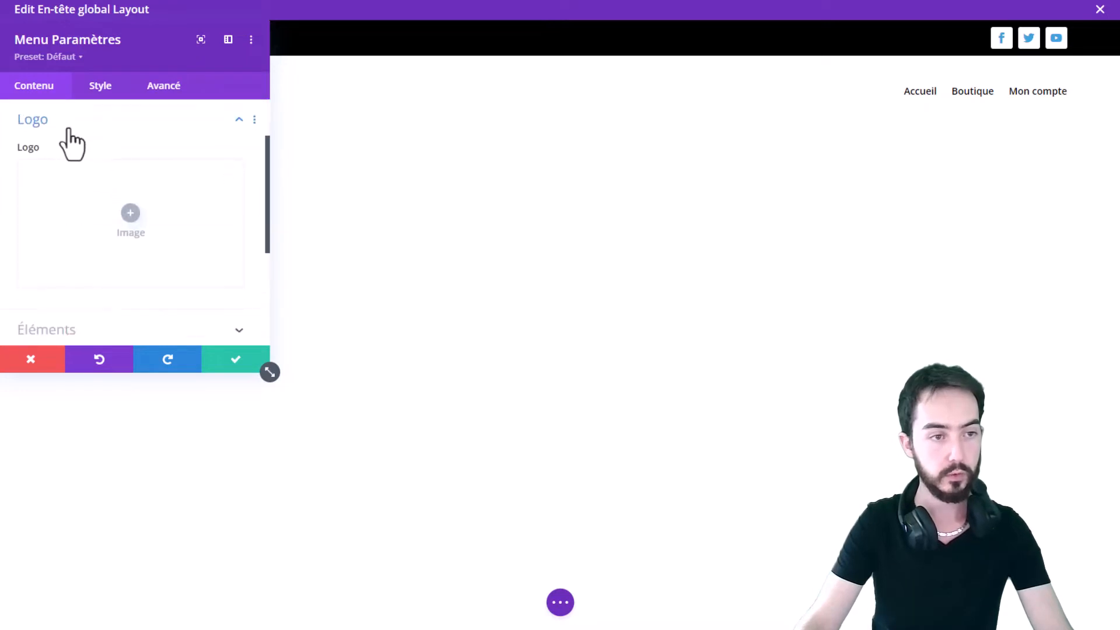
click(68, 130)
- Enable both the cart icon and the search icon in the menu module's "Éléments" settings
click(85, 172)
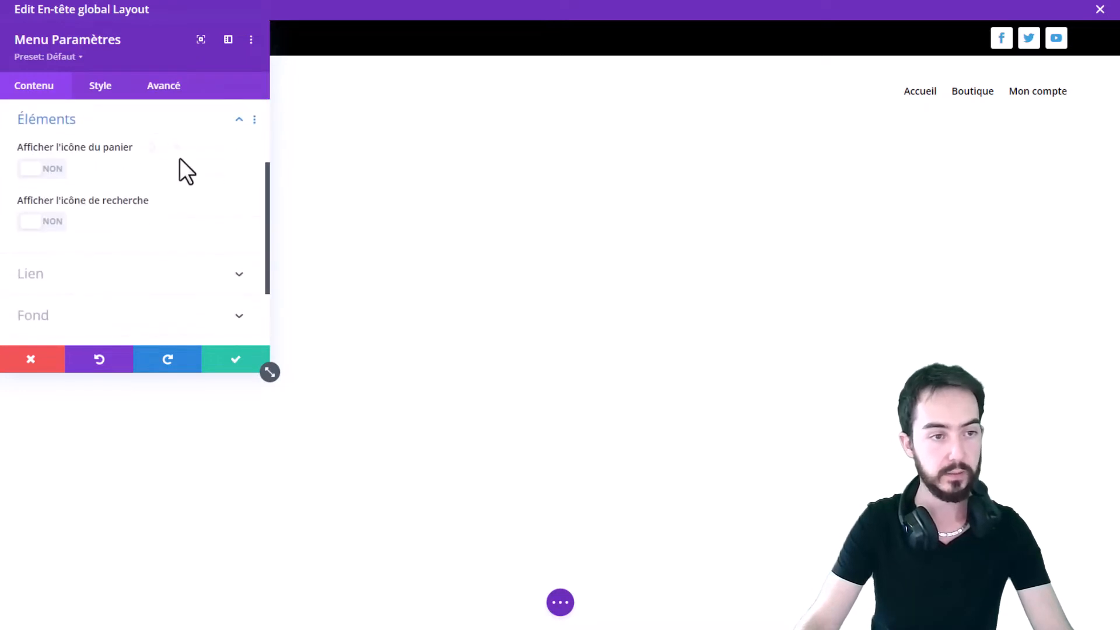
click(44, 169)
click(54, 221)
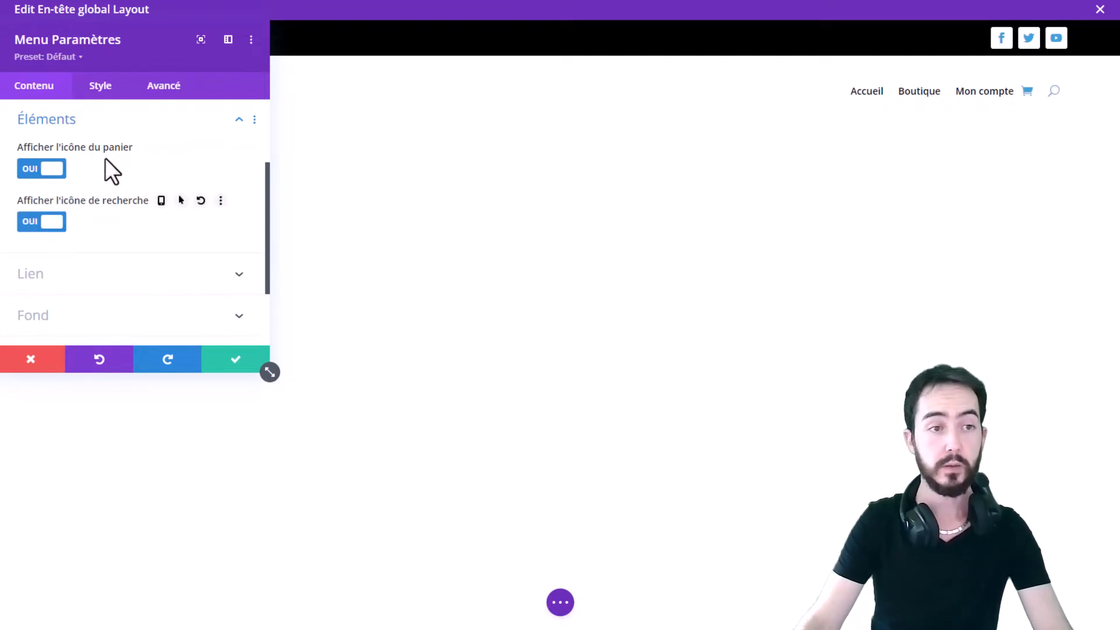
- Review the menu module's "Lien" and "Étiquette Admin" options
scroll(99, 222, down, 2)
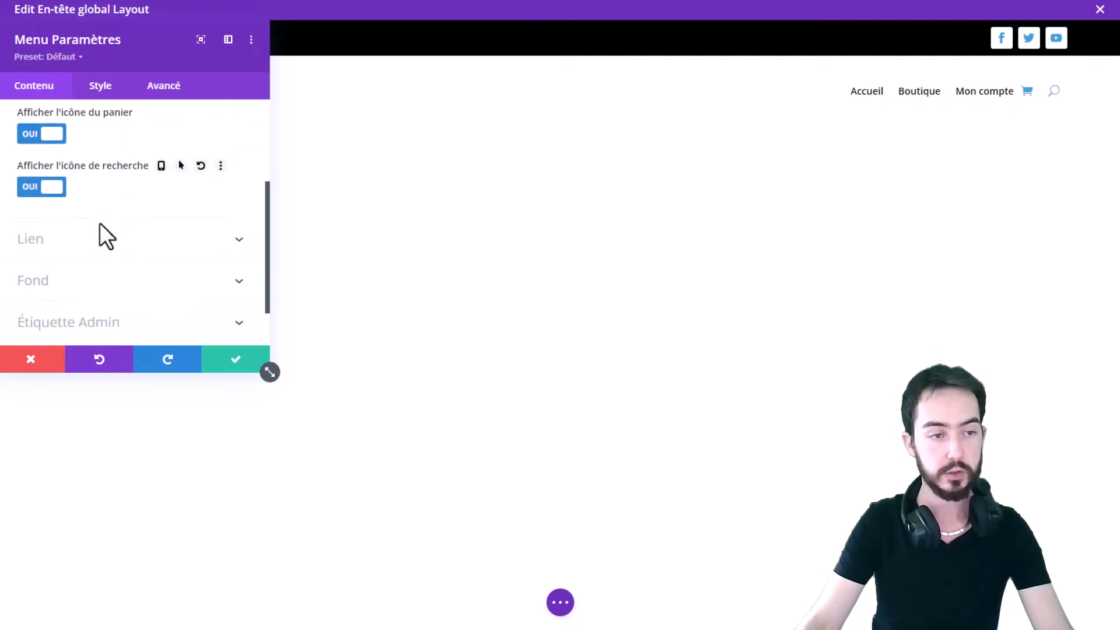
click(129, 205)
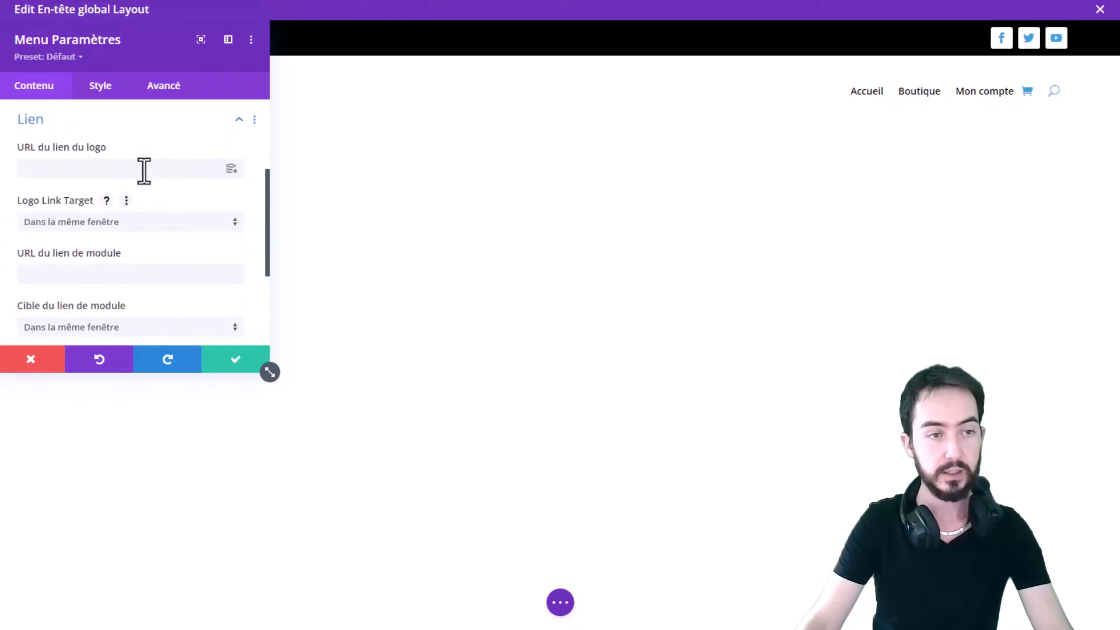
click(114, 175)
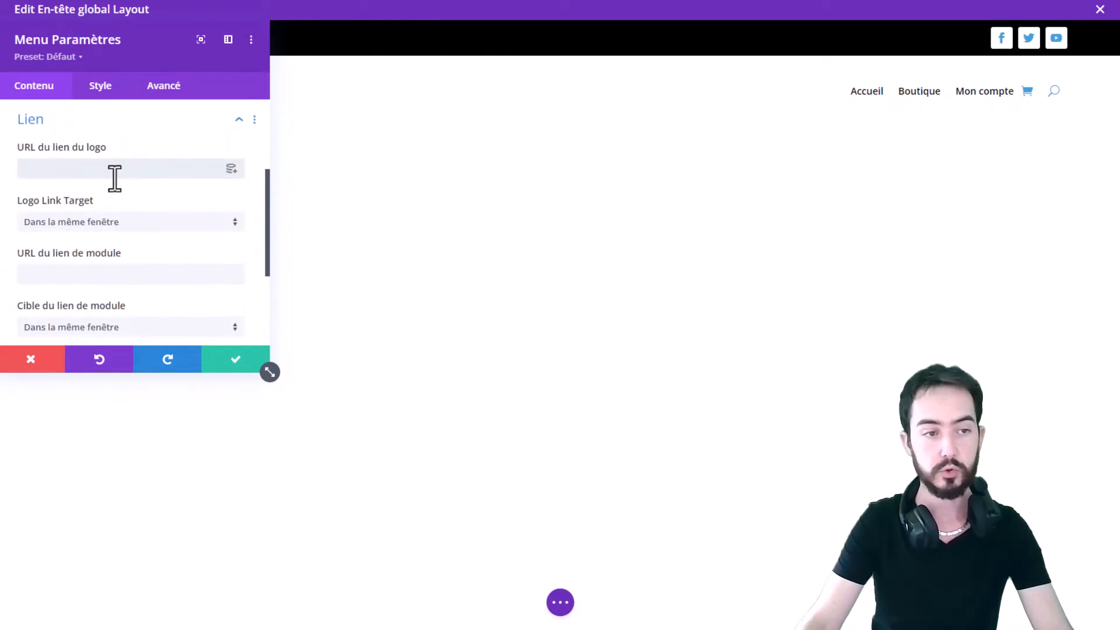
scroll(120, 196, down, 3)
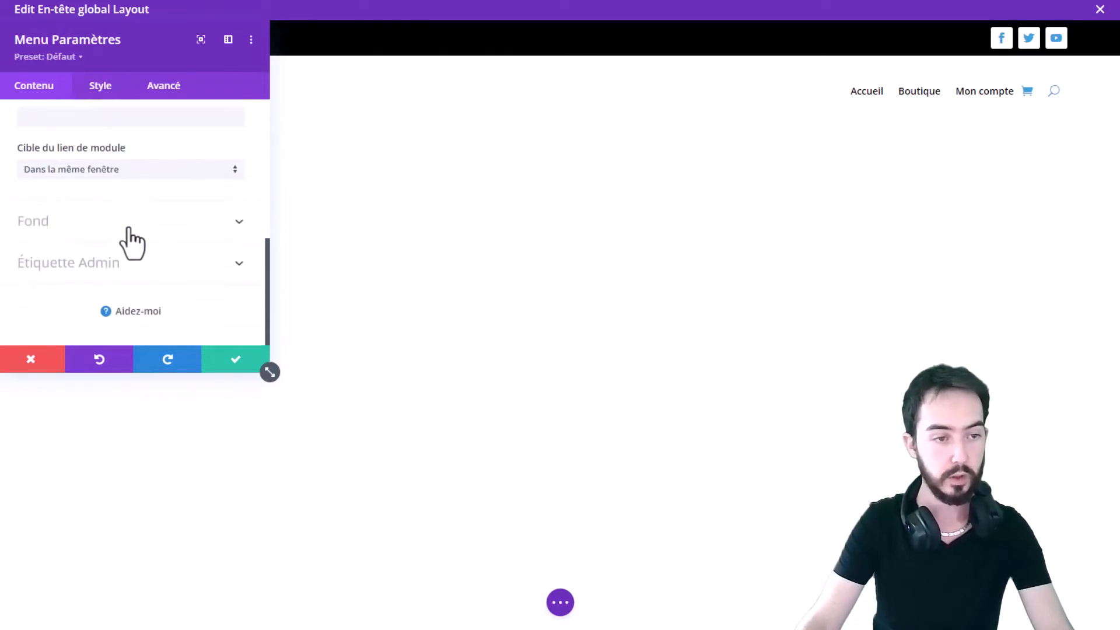
click(108, 264)
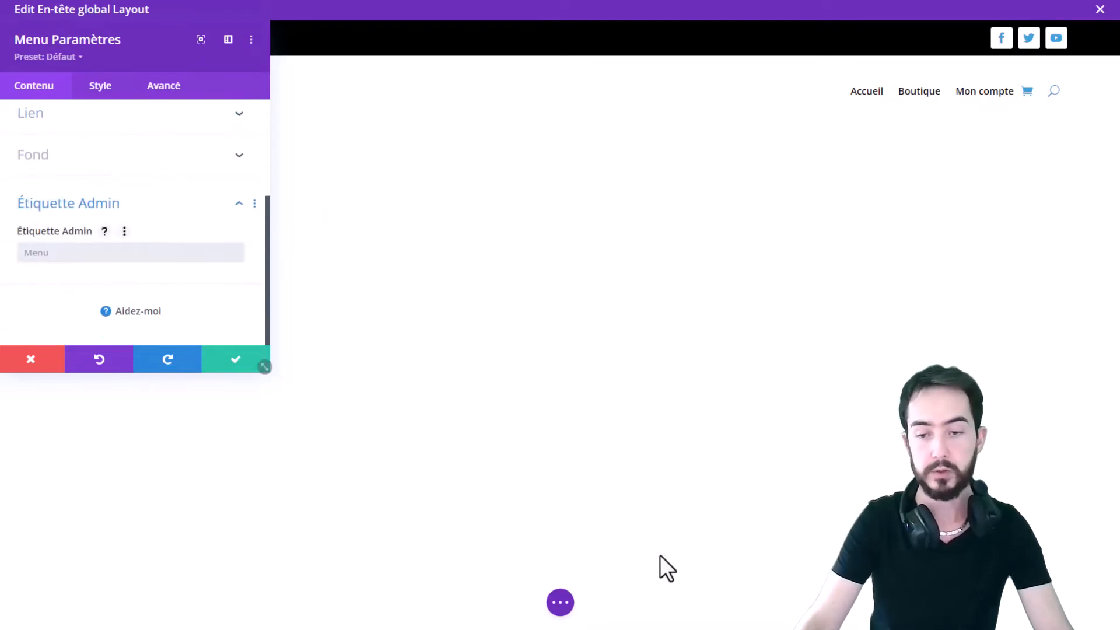
click(562, 603)
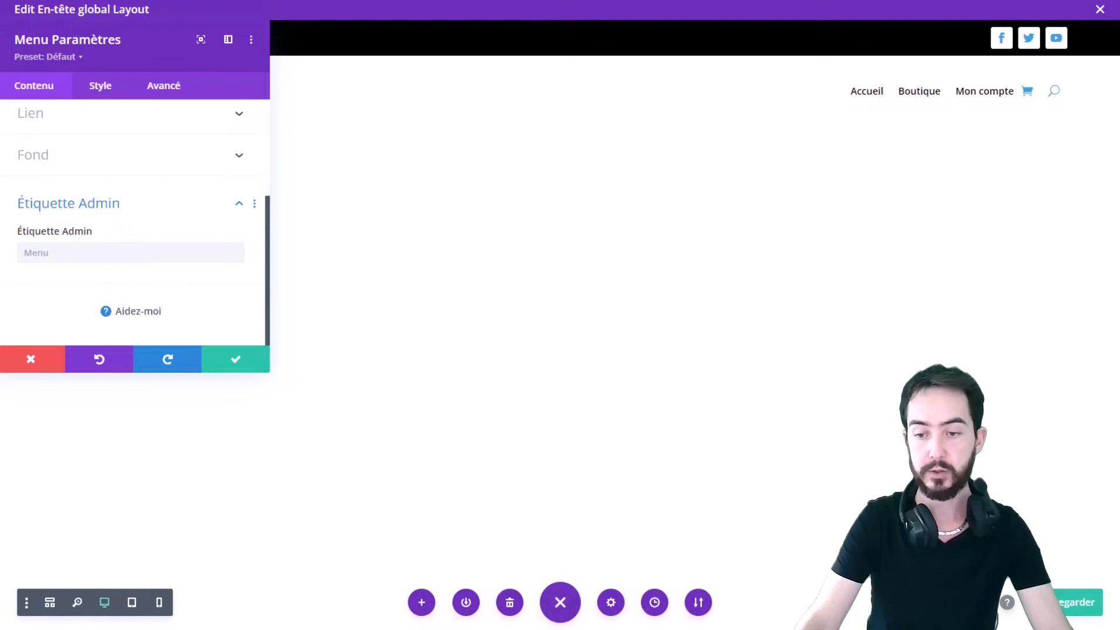
click(985, 602)
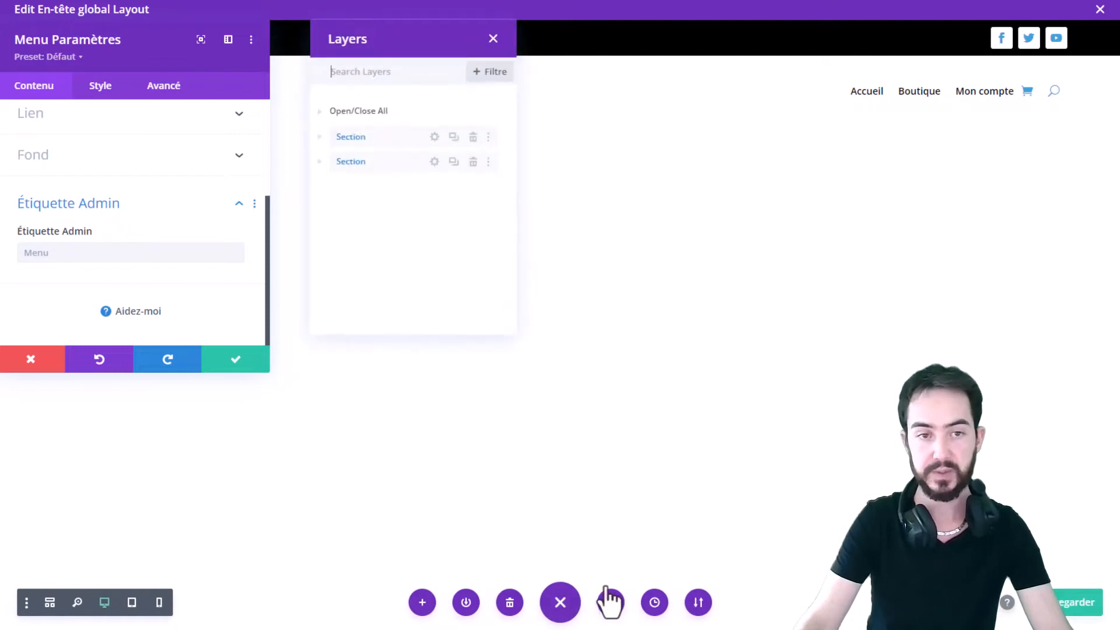
click(493, 40)
- Set the menu's cart icon and search icon colours to black in the "Icônes" style settings
scroll(138, 236, up, 3)
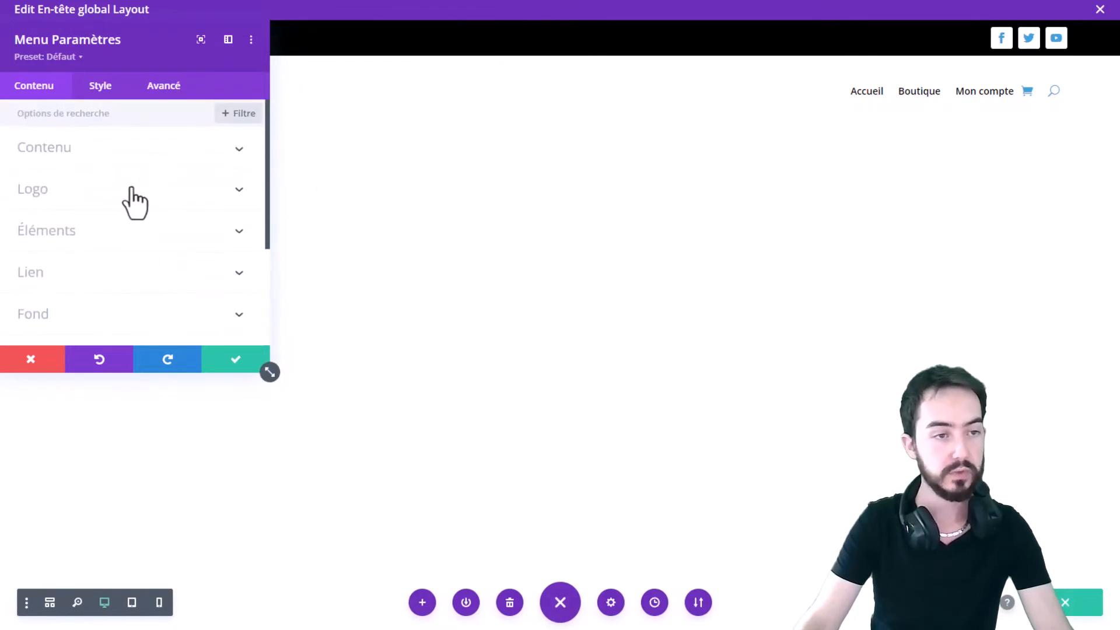
click(101, 97)
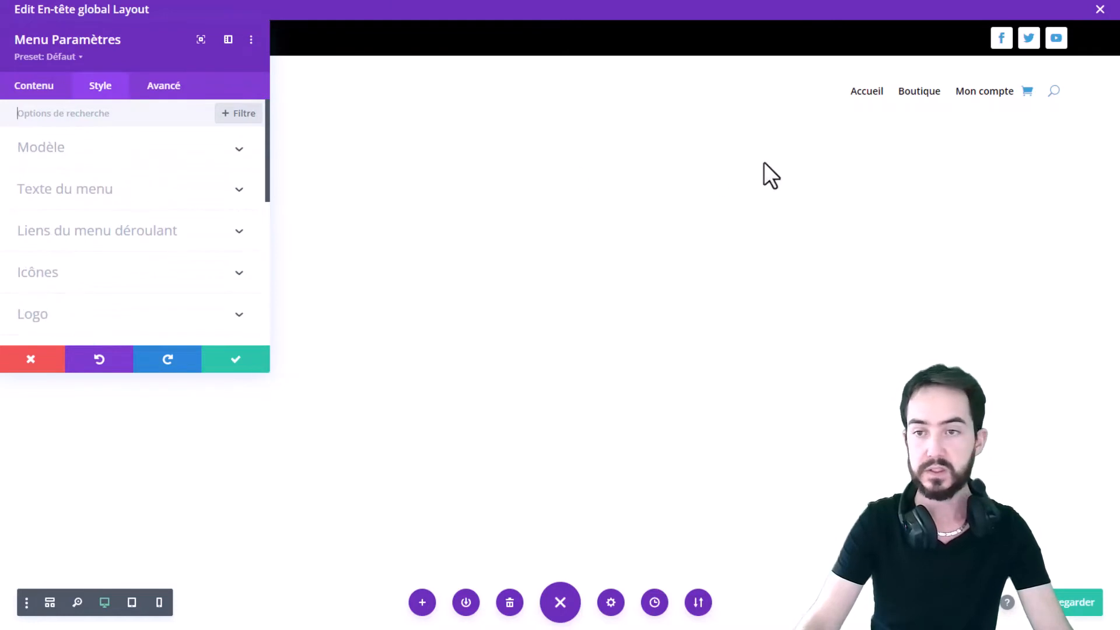
scroll(138, 237, down, 2)
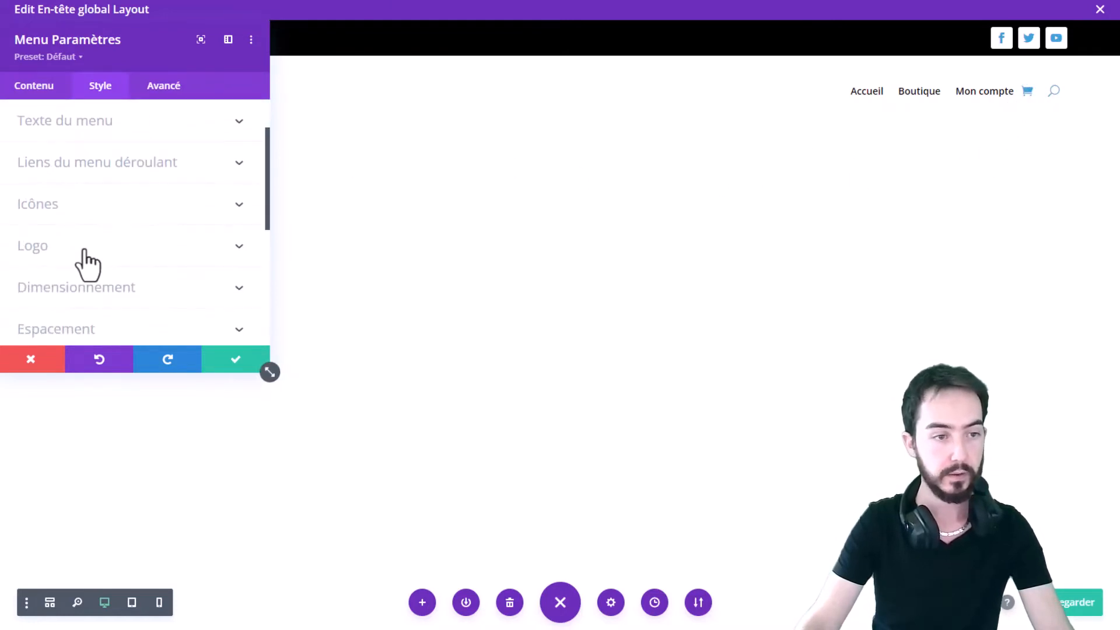
click(104, 215)
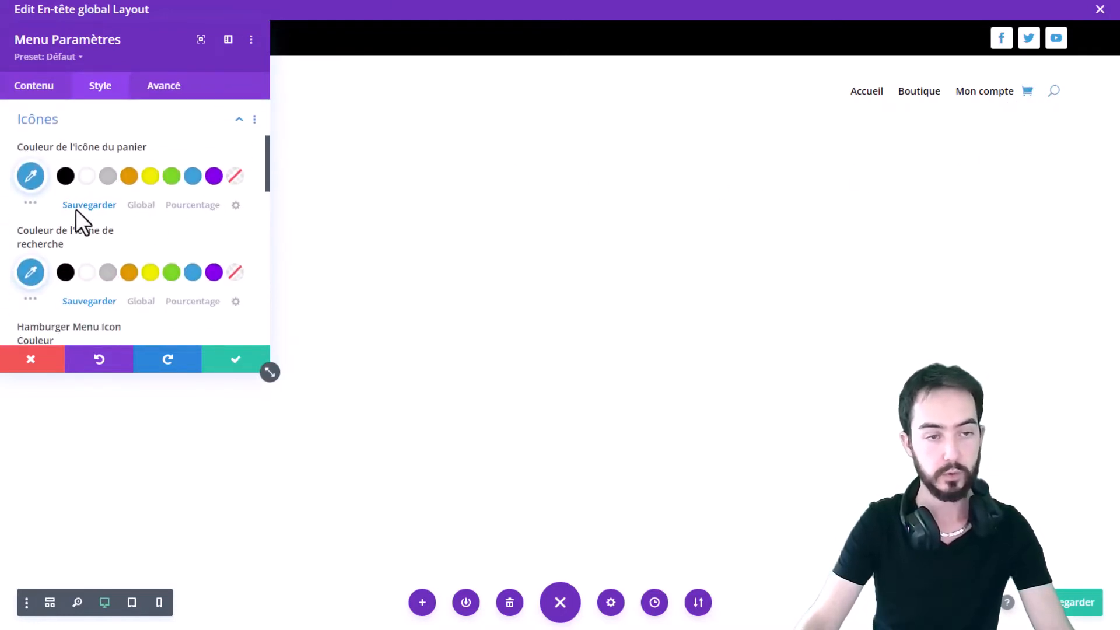
click(66, 176)
click(65, 272)
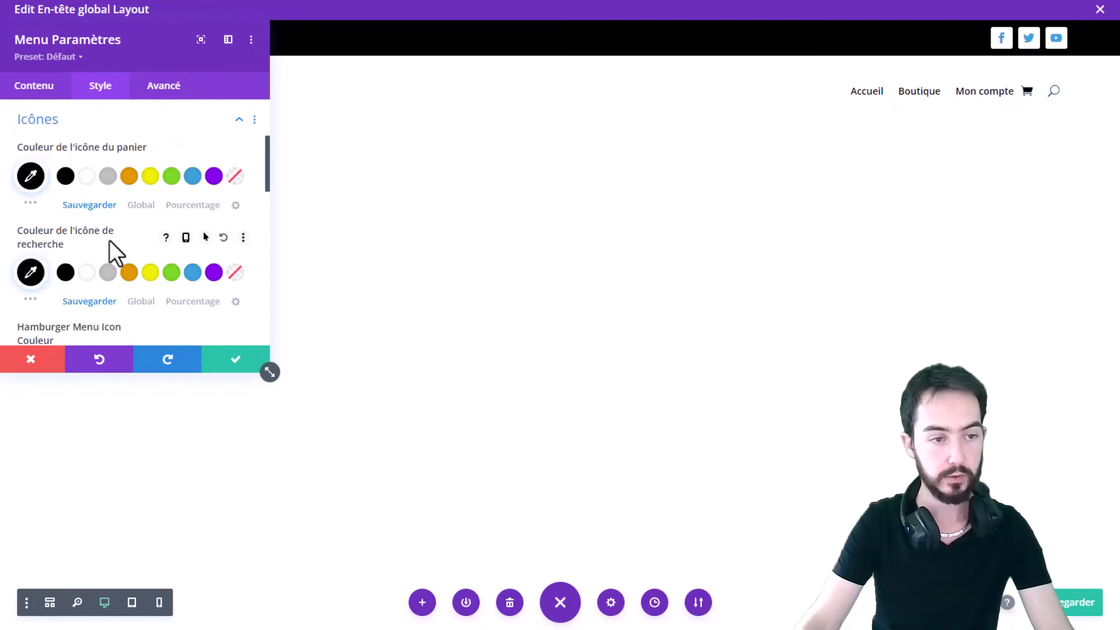
- Set the menu's "Hamburger Menu Icon" colour to black
scroll(116, 248, down, 2)
click(65, 232)
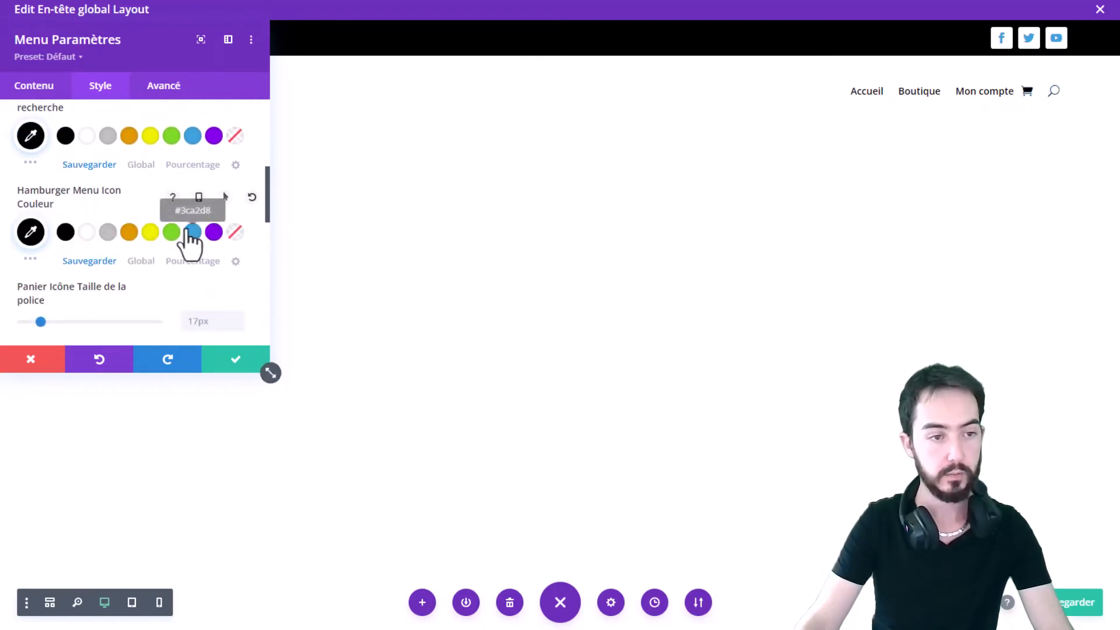
- Try a font size of 15px for the menu's cart icon and clear the value again
scroll(189, 230, down, 1)
scroll(159, 206, down, 1)
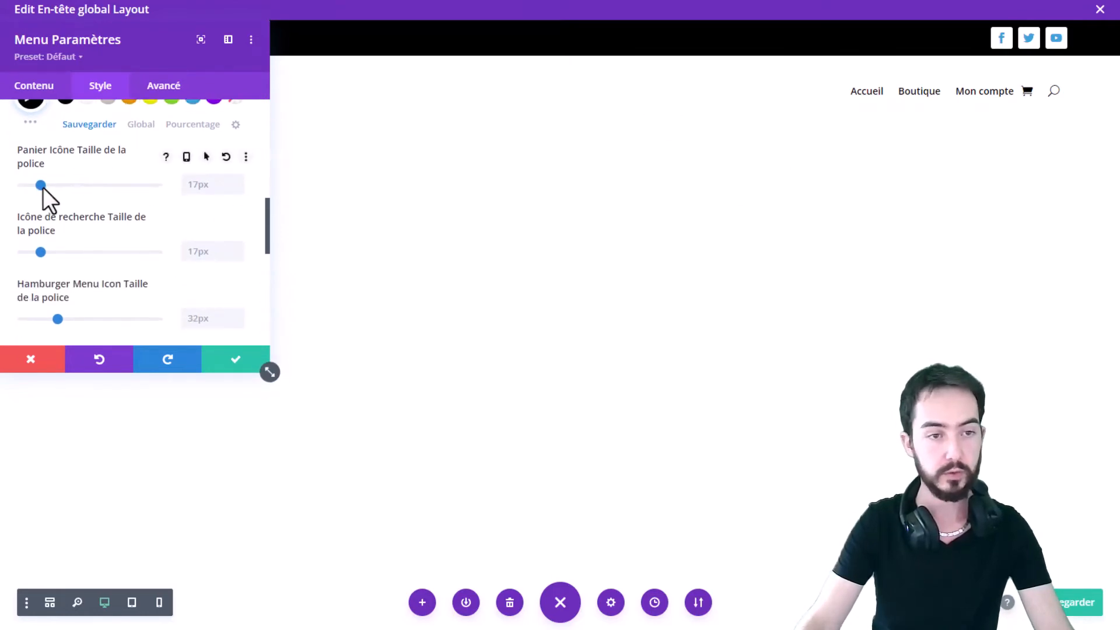
mouse_move(42, 186)
mouse_down()
mouse_move(57, 186)
mouse_move(38, 184)
mouse_up()
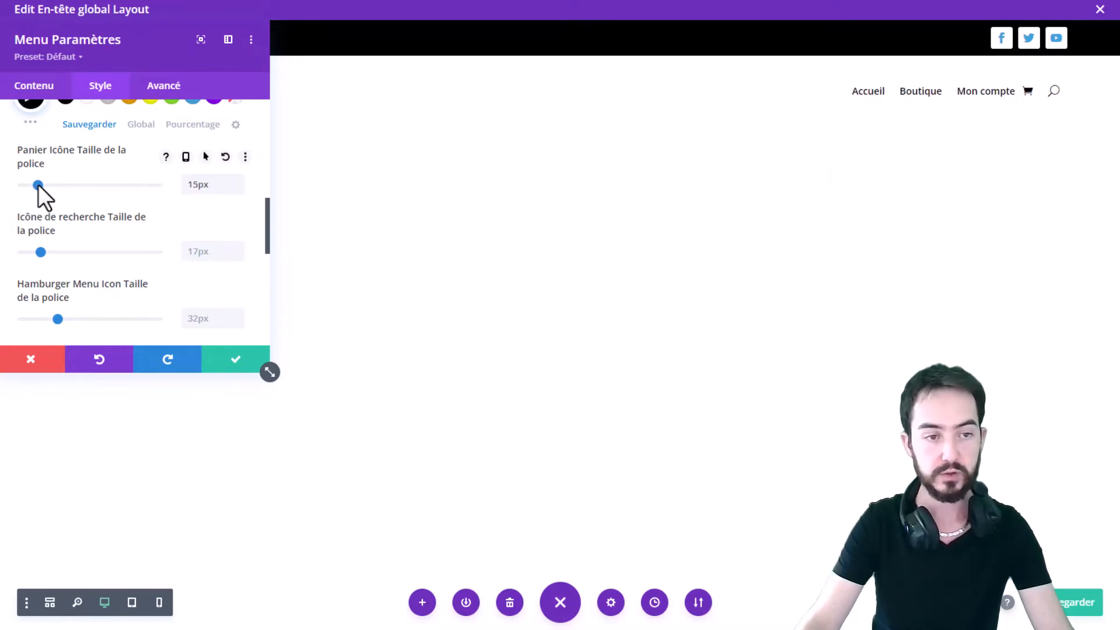
double_click(203, 187)
key(BackSpace)
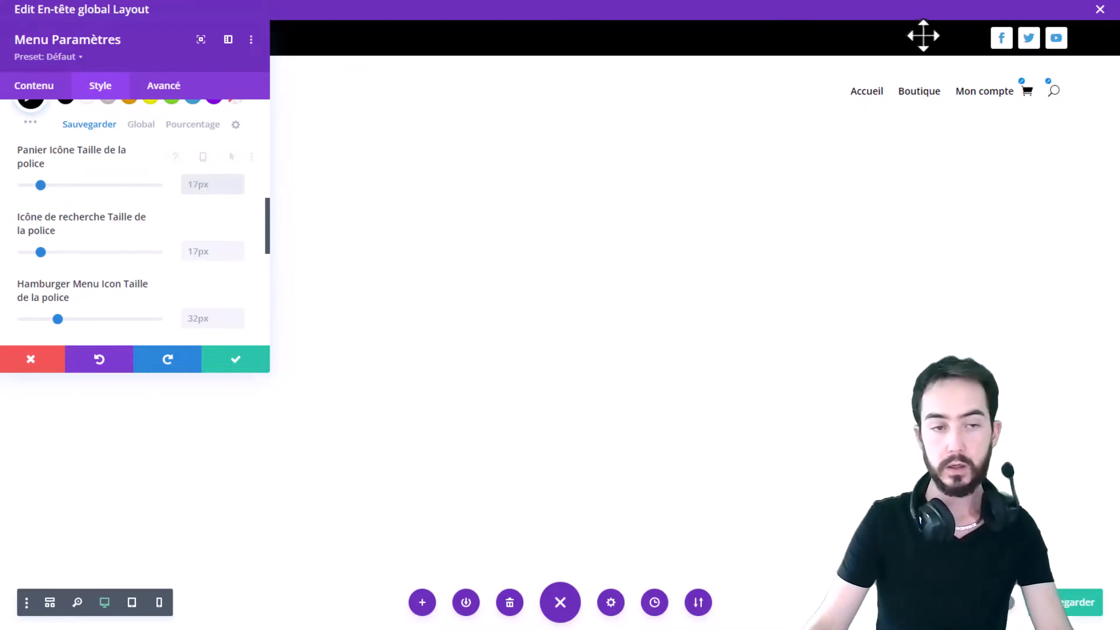
- Look over the menu module's remaining style categories and apply its settings
scroll(175, 253, down, 1)
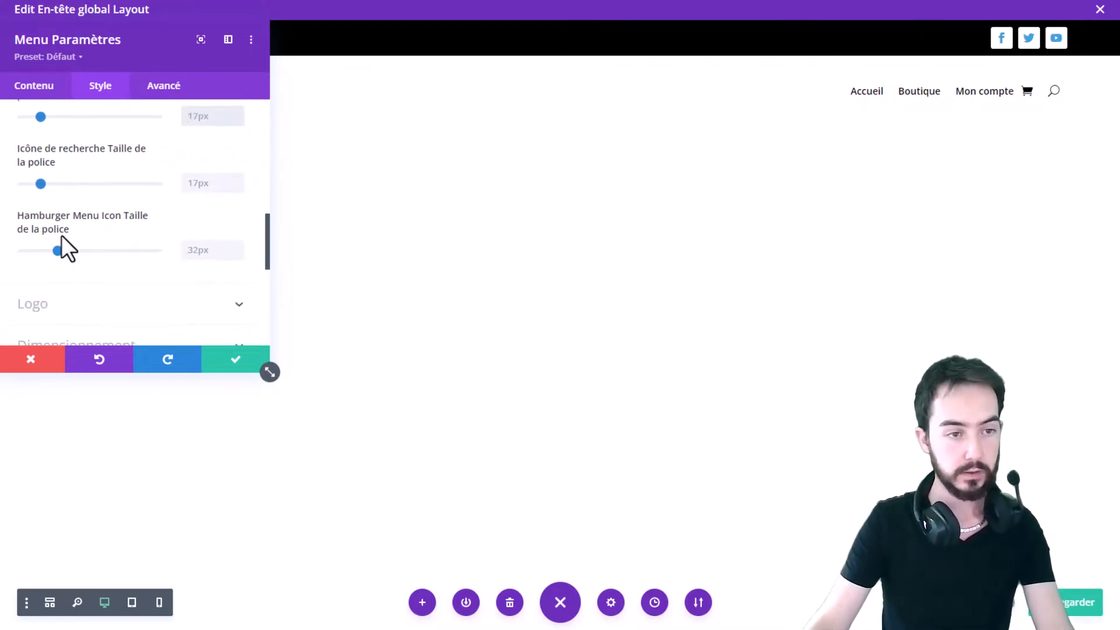
scroll(167, 210, down, 3)
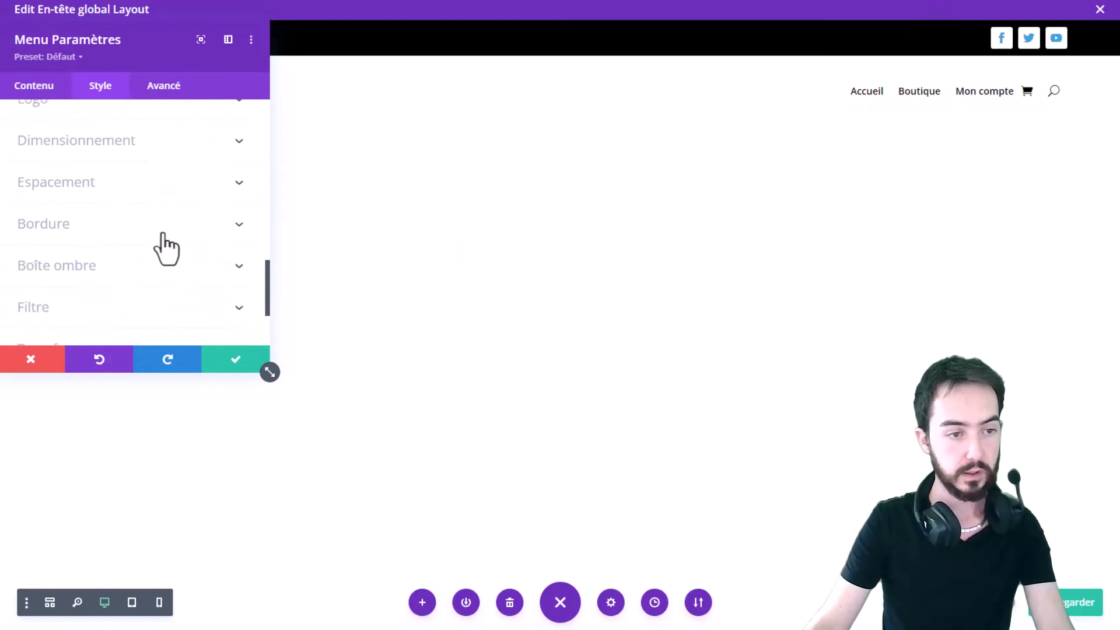
scroll(204, 250, down, 2)
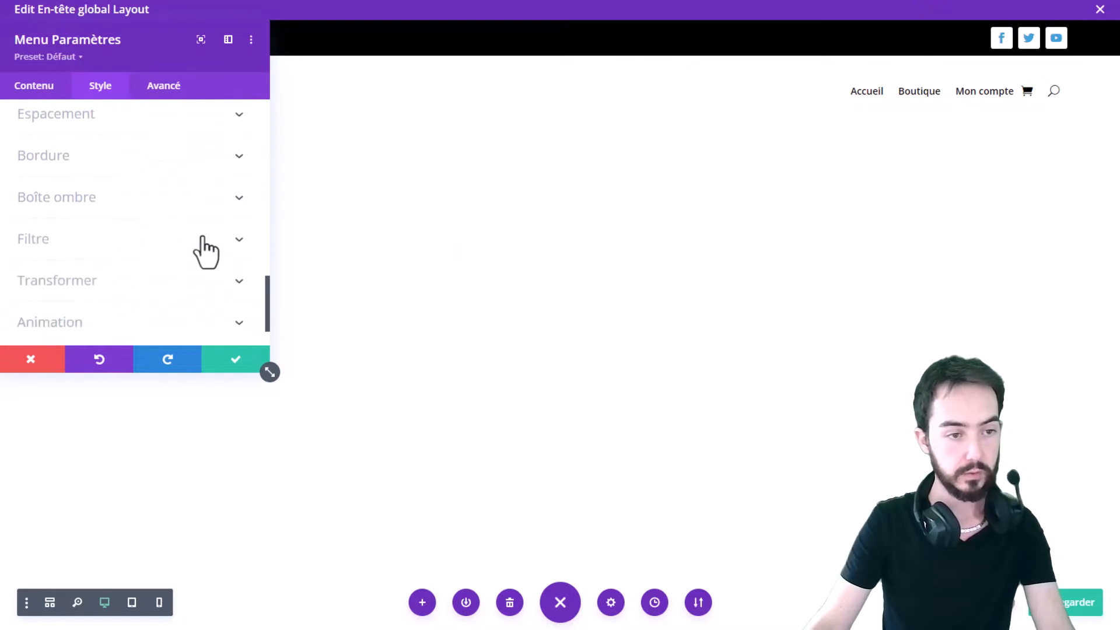
click(238, 362)
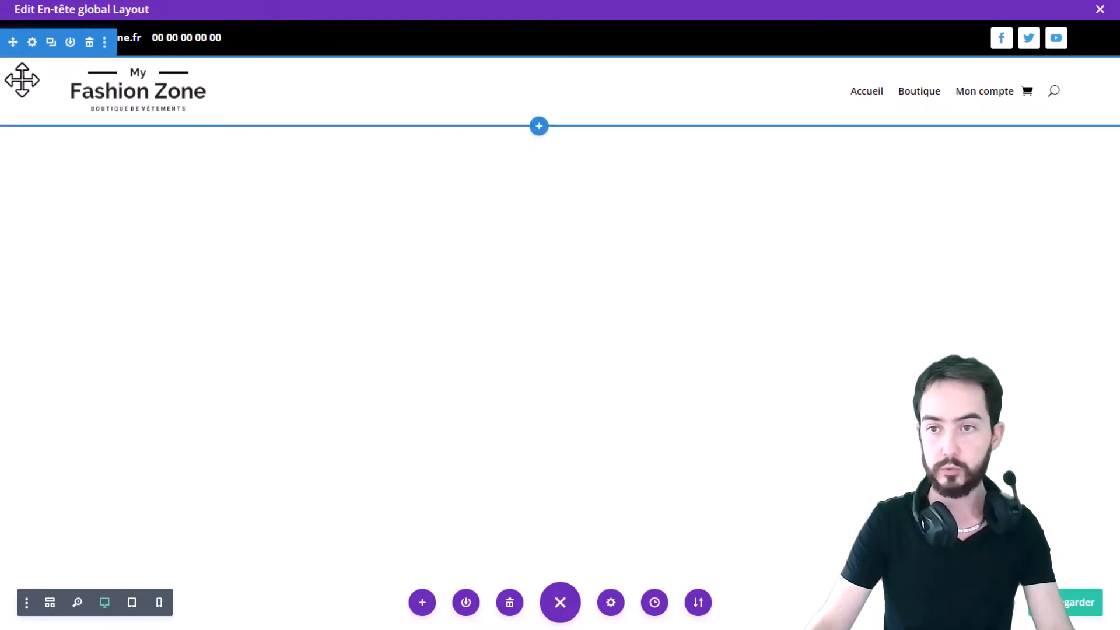
- Save the global header layout, close its editor and save the Theme Builder changes
click(1072, 607)
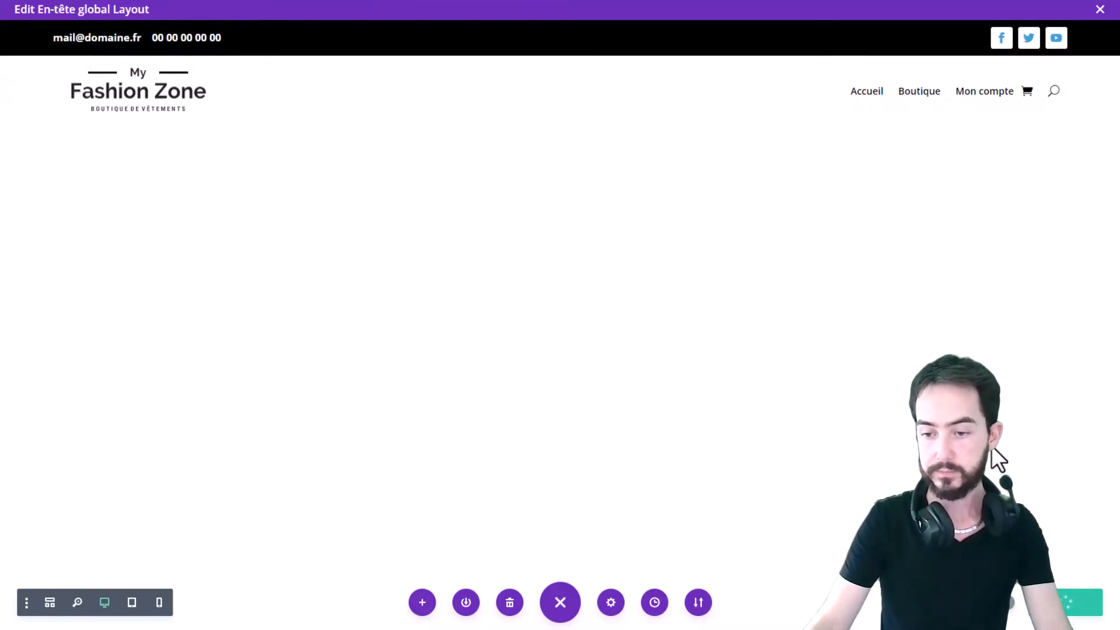
click(1098, 9)
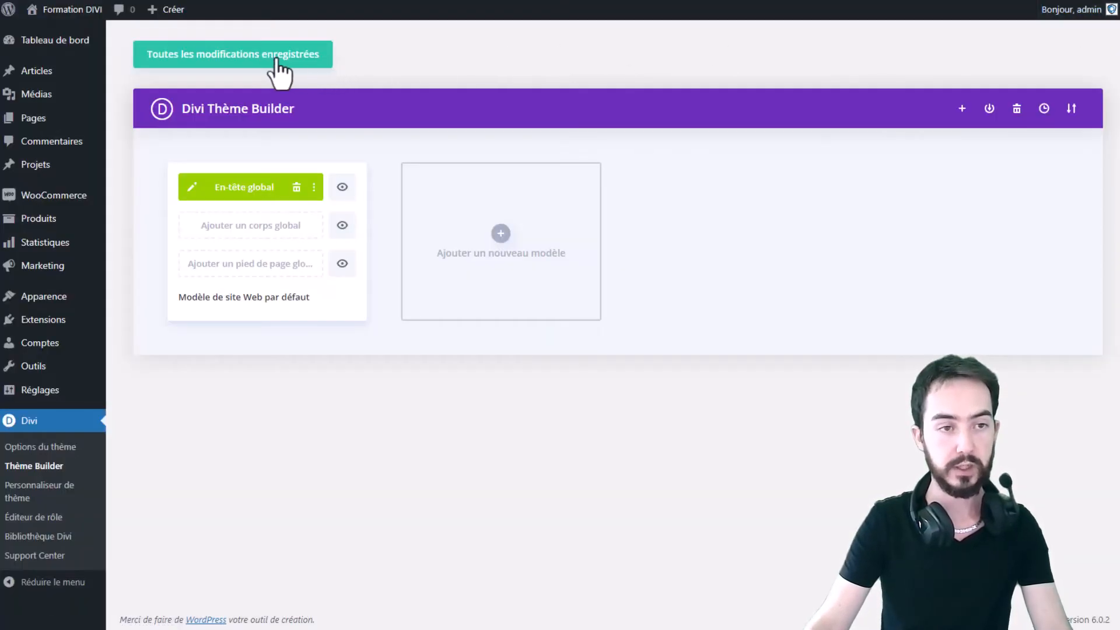
click(260, 60)
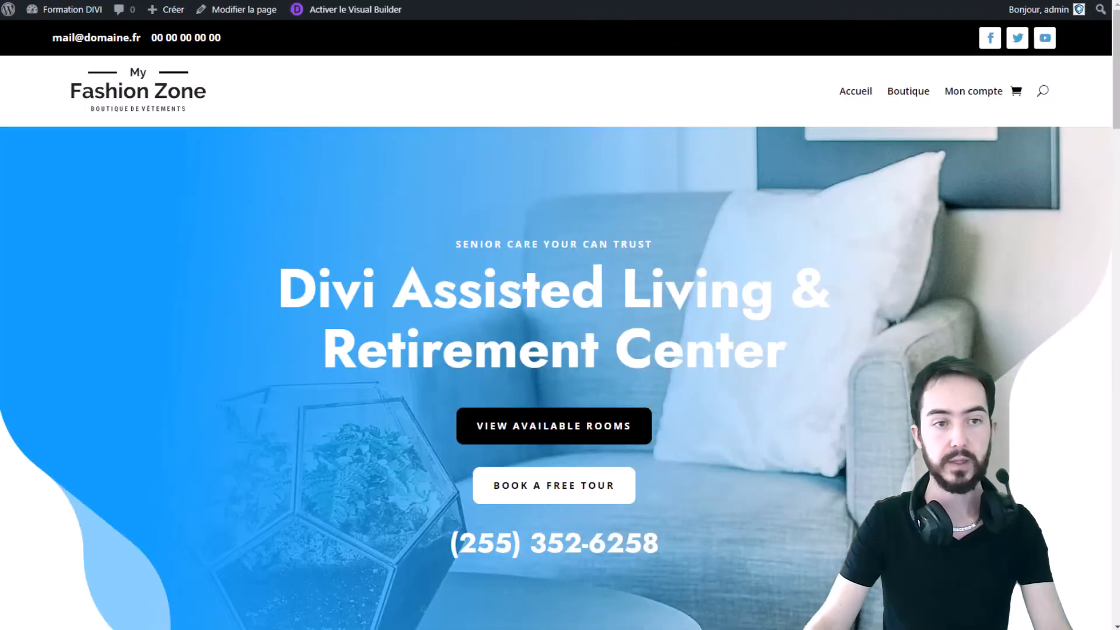
- Check the published home page's header and examine how it behaves while the page scrolls
scroll(786, 205, down, 1)
scroll(788, 205, up, 1)
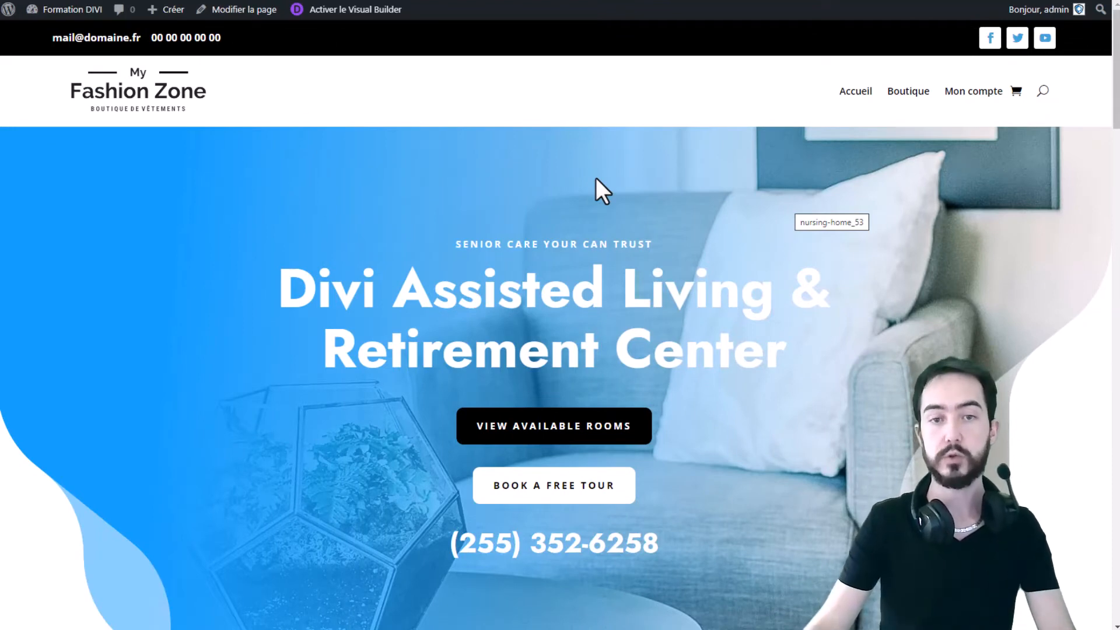
scroll(596, 178, down, 5)
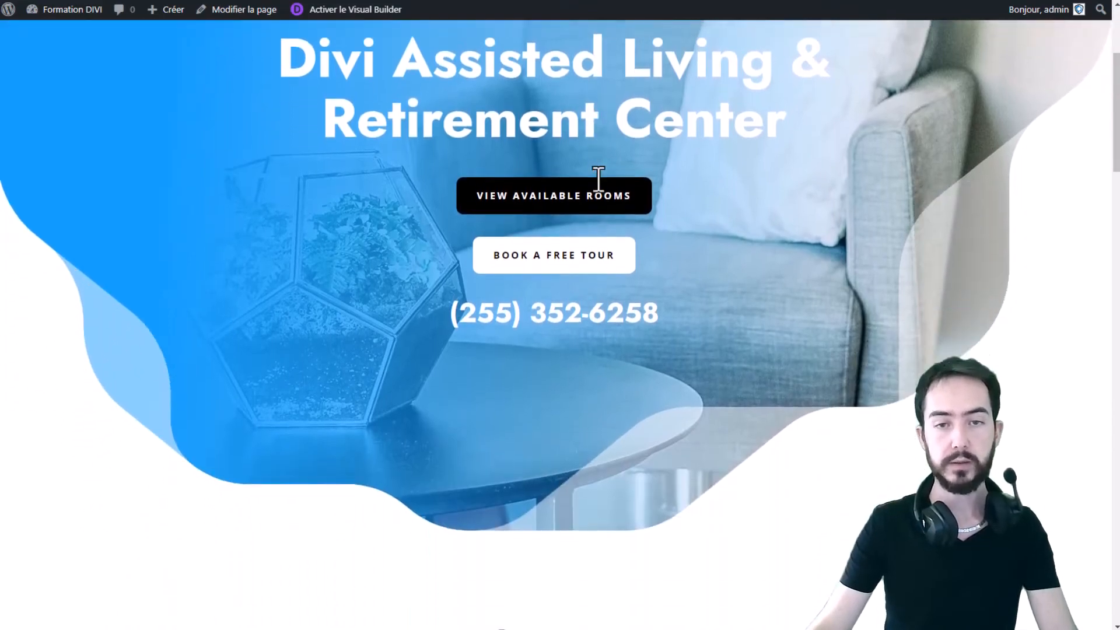
scroll(598, 178, down, 3)
scroll(598, 178, up, 8)
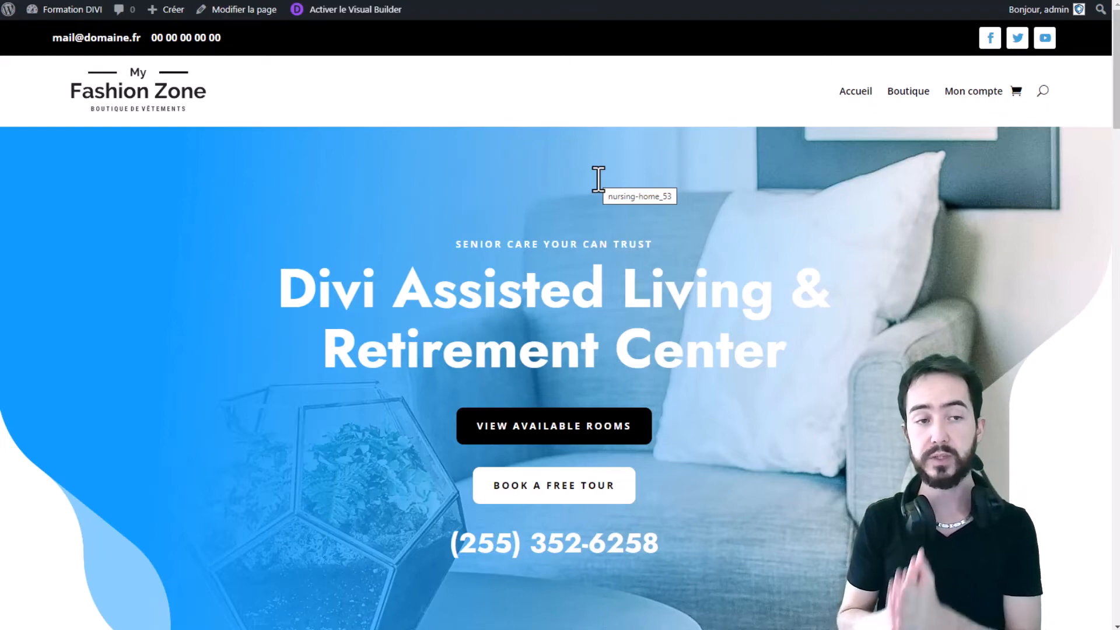
scroll(780, 213, down, 9)
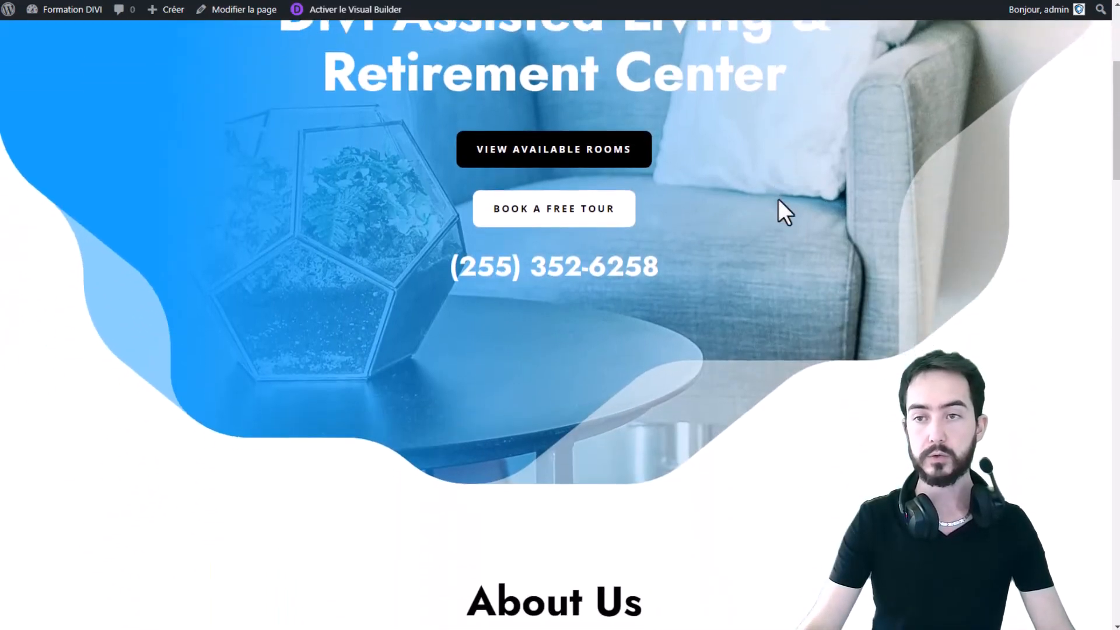
scroll(779, 210, up, 10)
scroll(781, 213, down, 10)
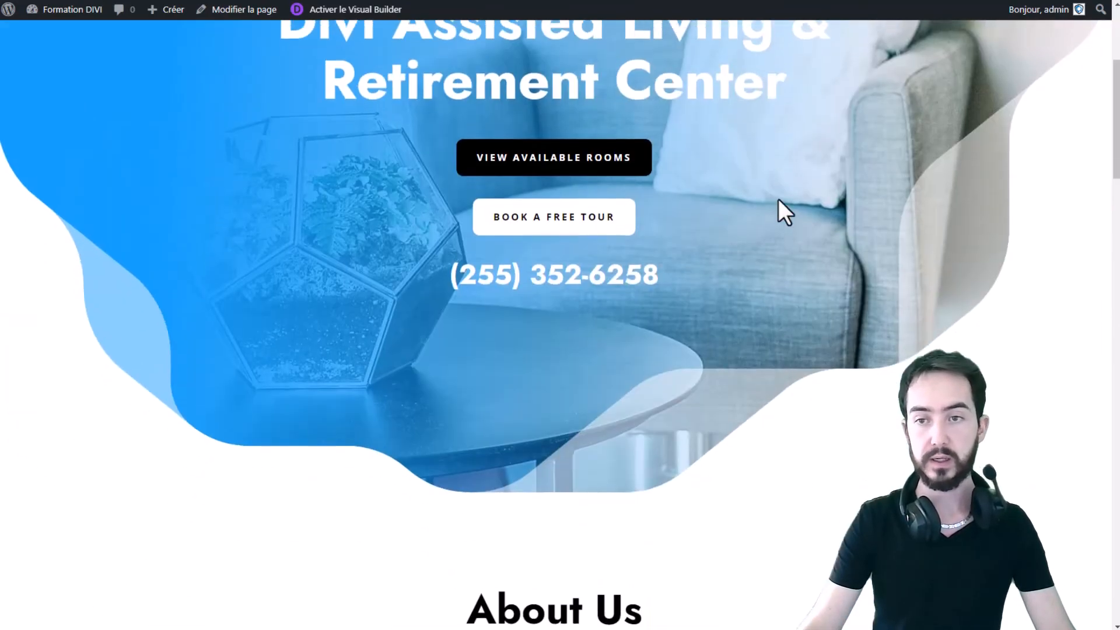
scroll(796, 228, down, 5)
scroll(802, 210, up, 15)
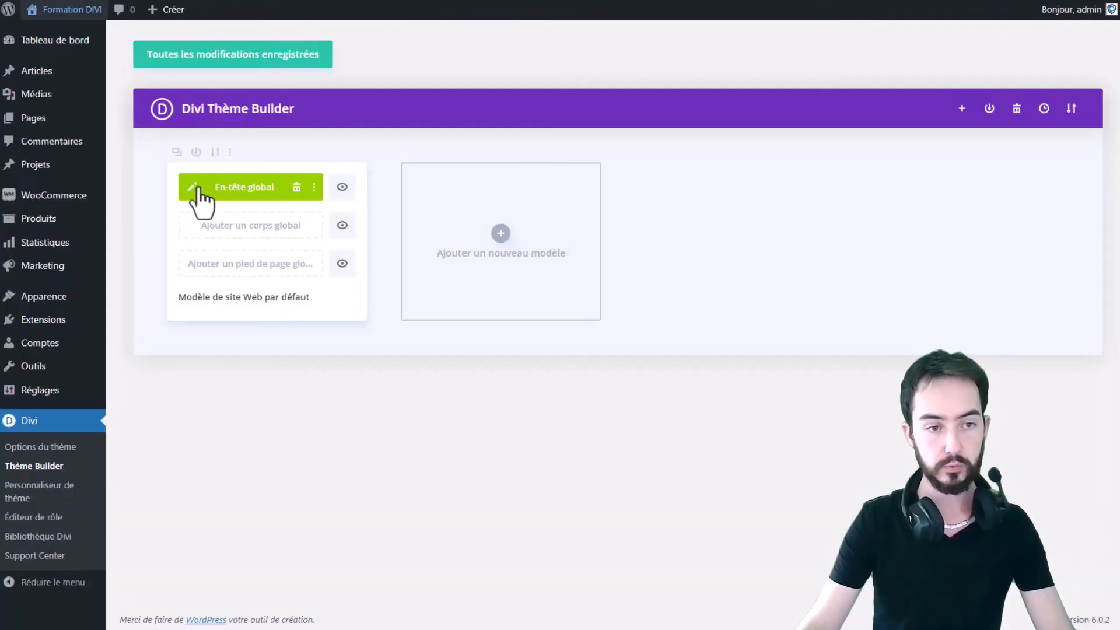
- Reopen the global header and set the logo and menu section's Sticky Position to "Stick to Top"
click(195, 199)
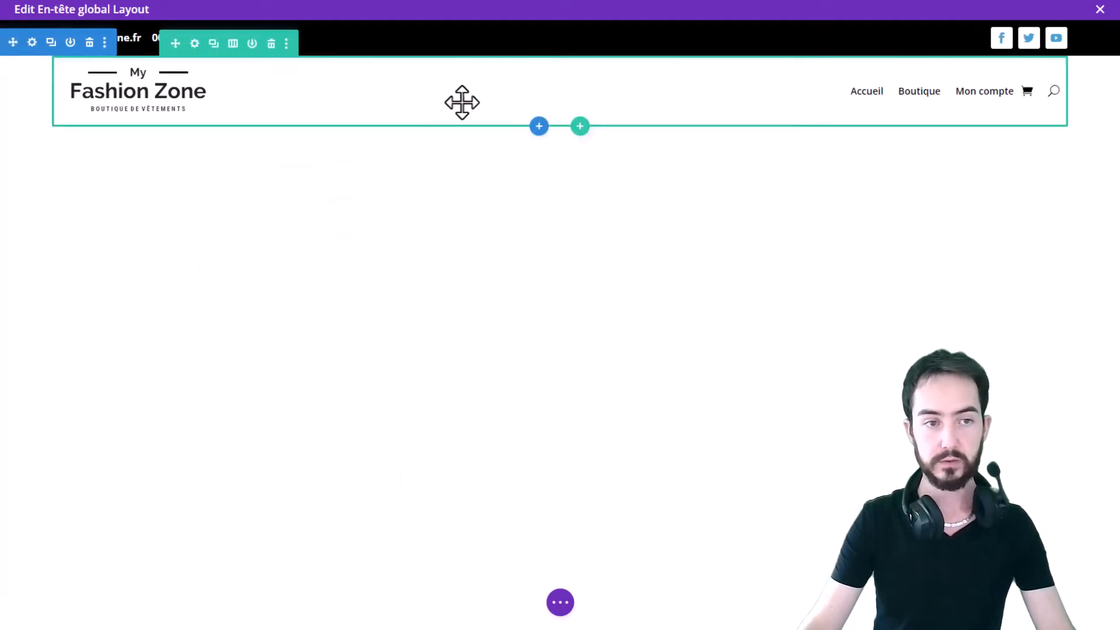
click(32, 42)
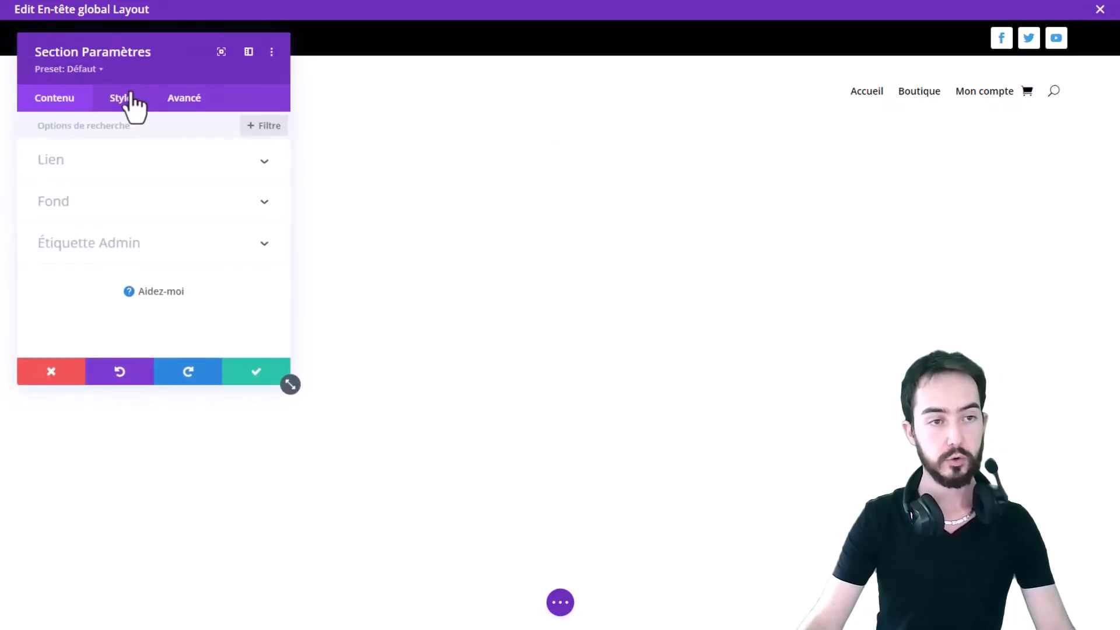
click(179, 104)
scroll(150, 250, down, 3)
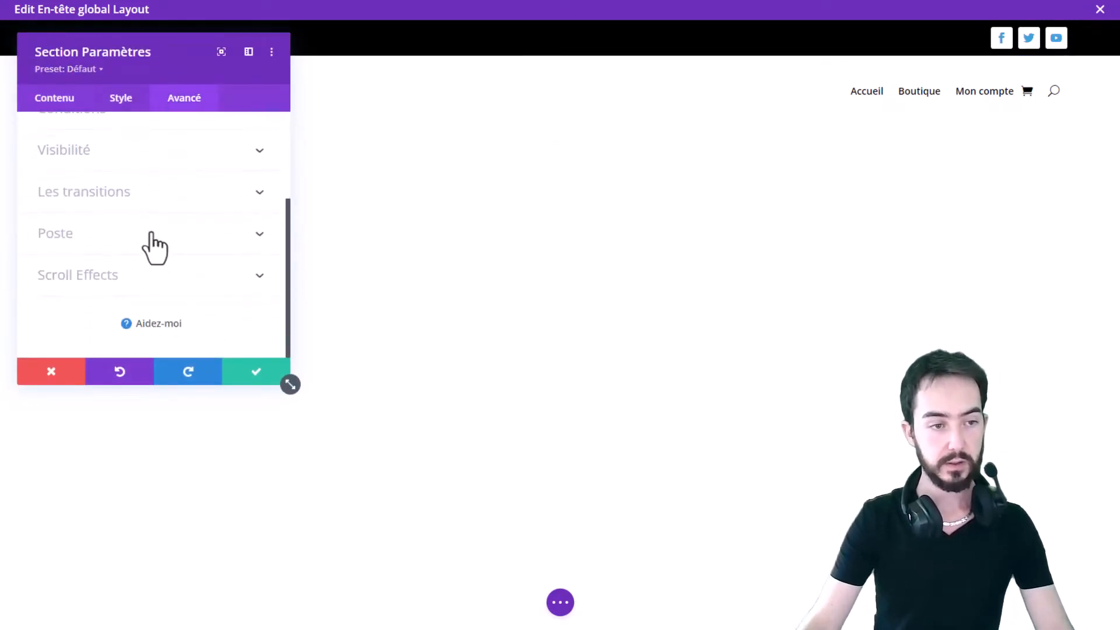
click(90, 282)
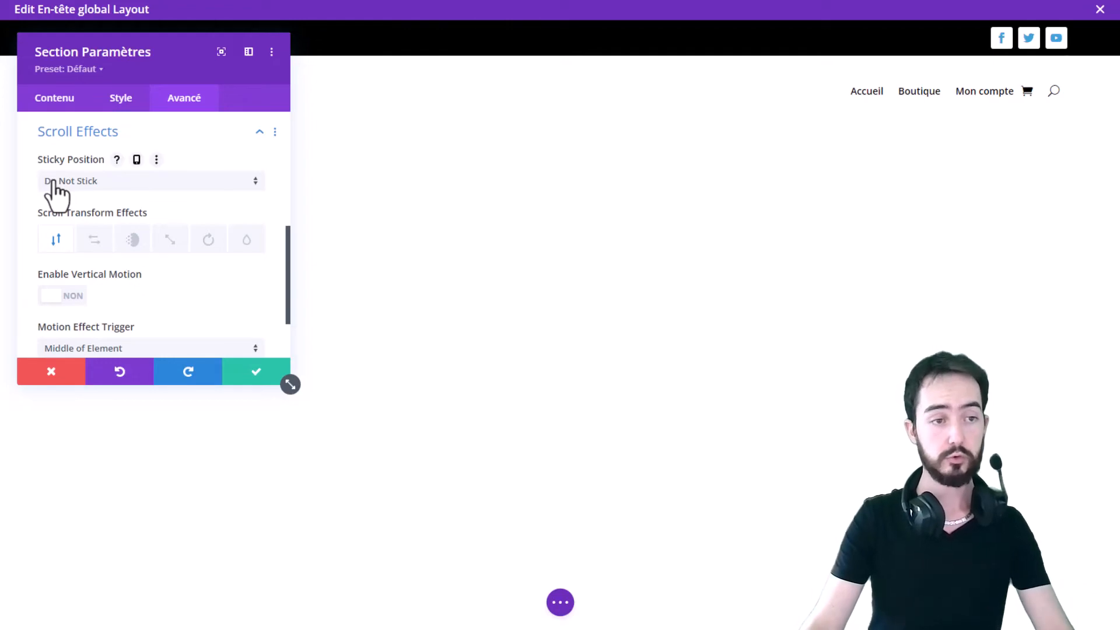
click(54, 182)
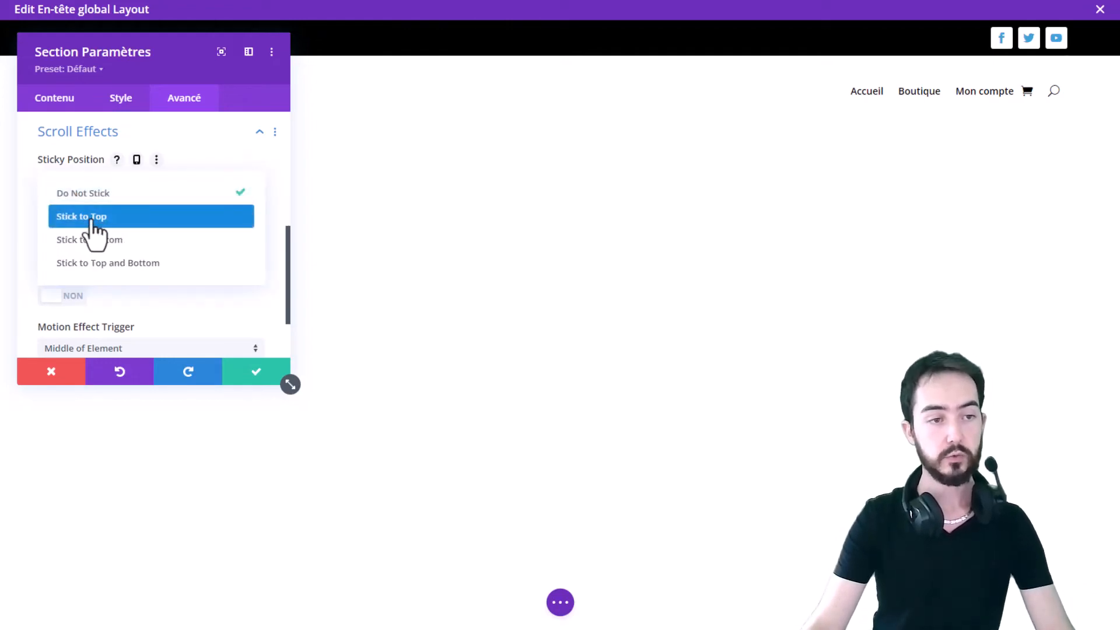
click(90, 227)
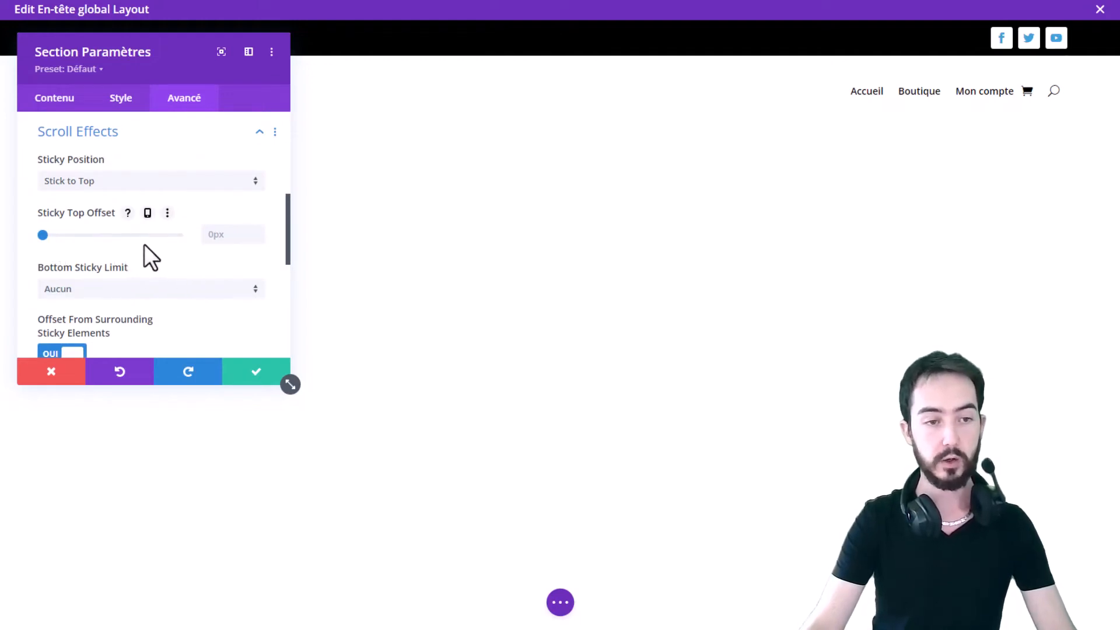
click(244, 374)
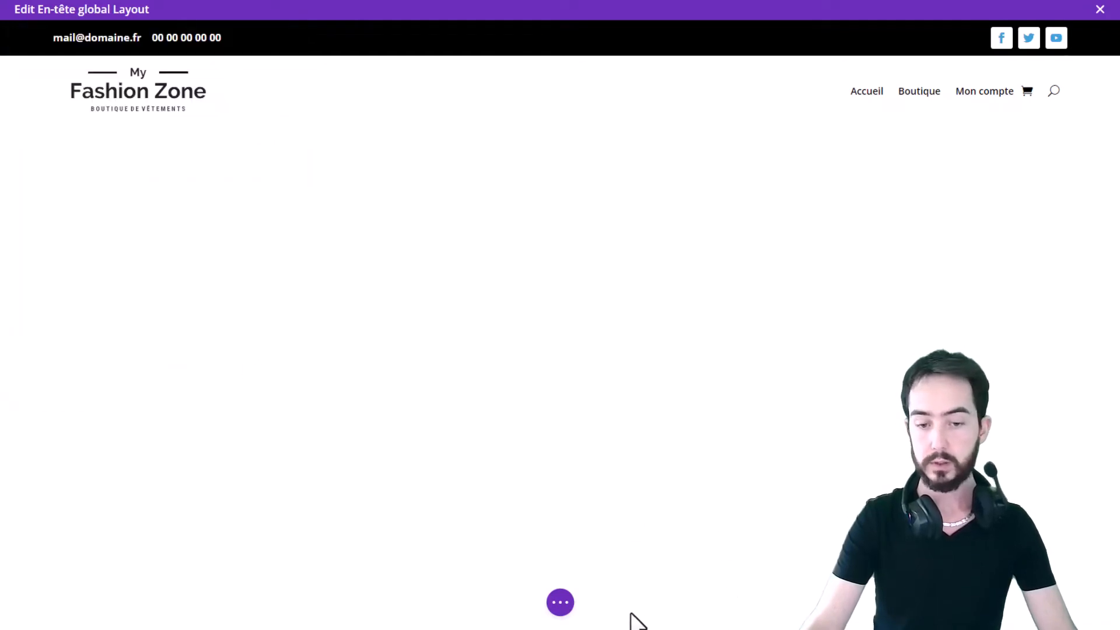
click(559, 602)
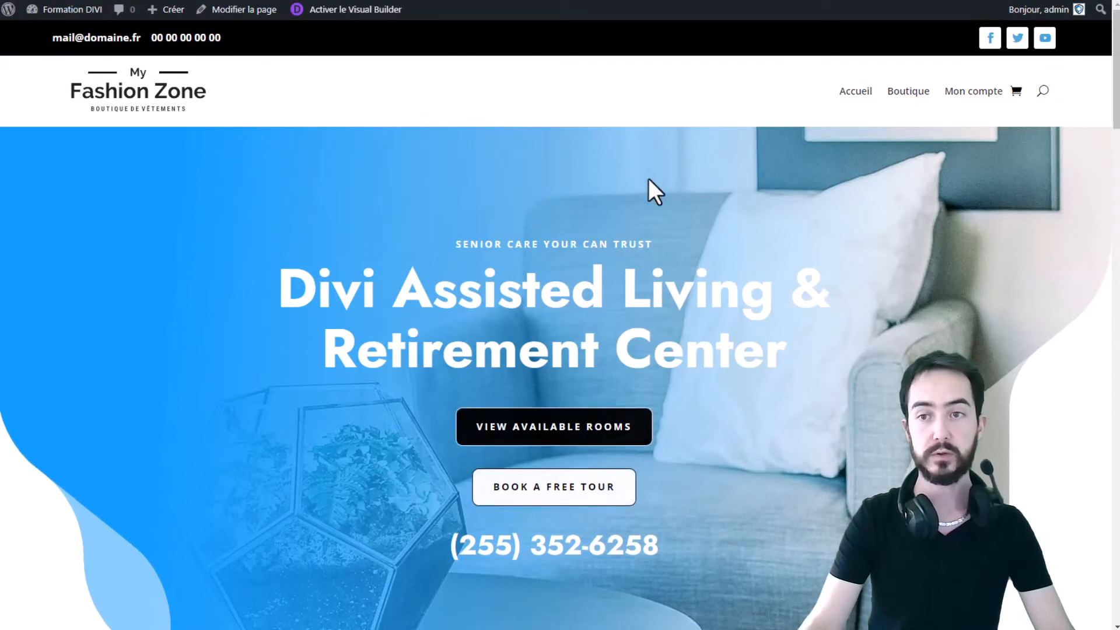
- Examine on the live home page how the logo and menu section behaves while scrolling down and back up
scroll(649, 177, down, 1)
scroll(511, 111, down, 4)
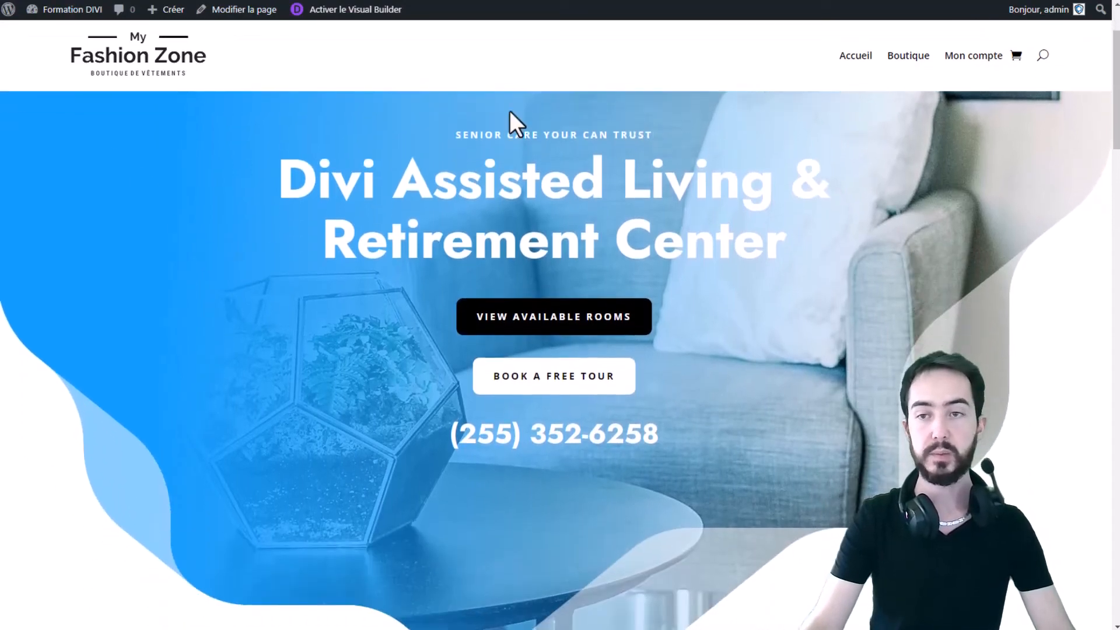
scroll(512, 112, down, 15)
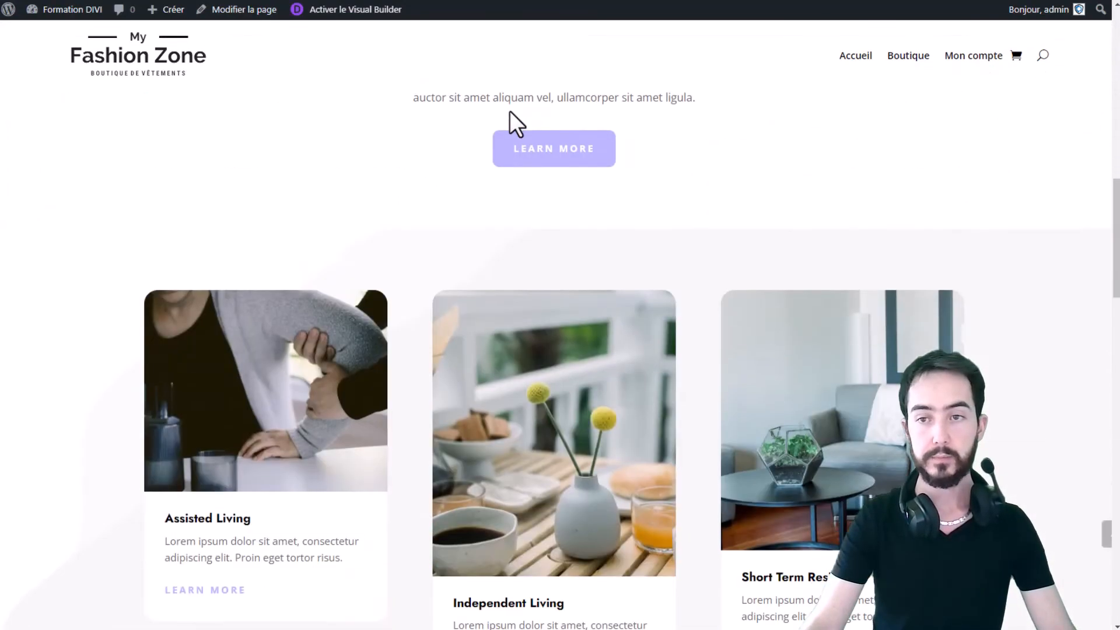
scroll(509, 112, up, 6)
scroll(510, 111, up, 12)
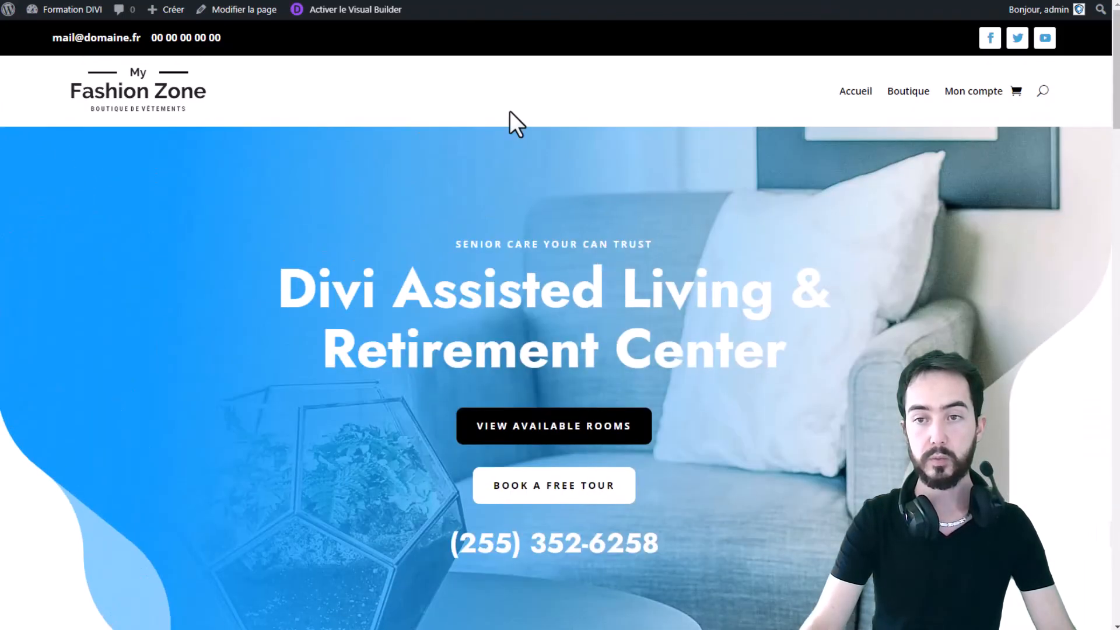
scroll(510, 111, down, 2)
scroll(509, 110, down, 15)
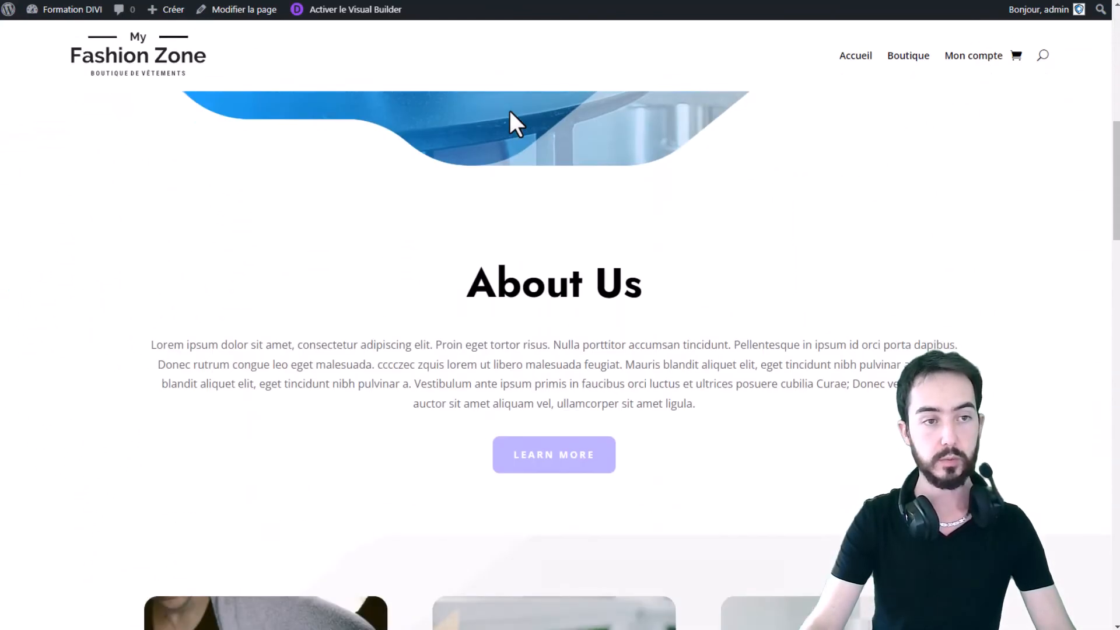
scroll(509, 110, down, 5)
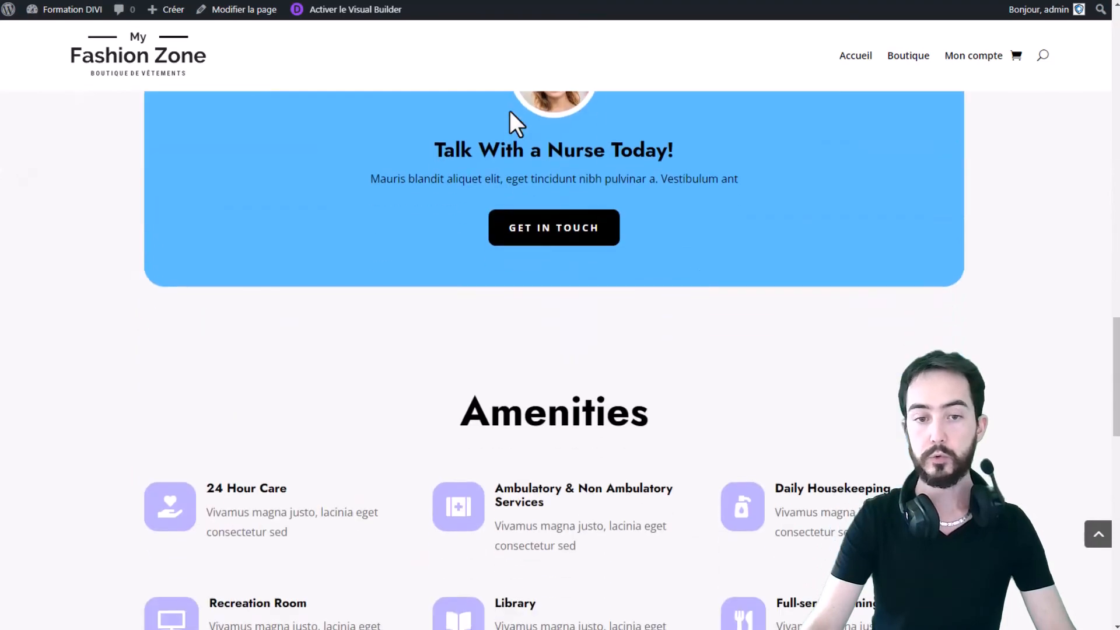
scroll(509, 110, up, 12)
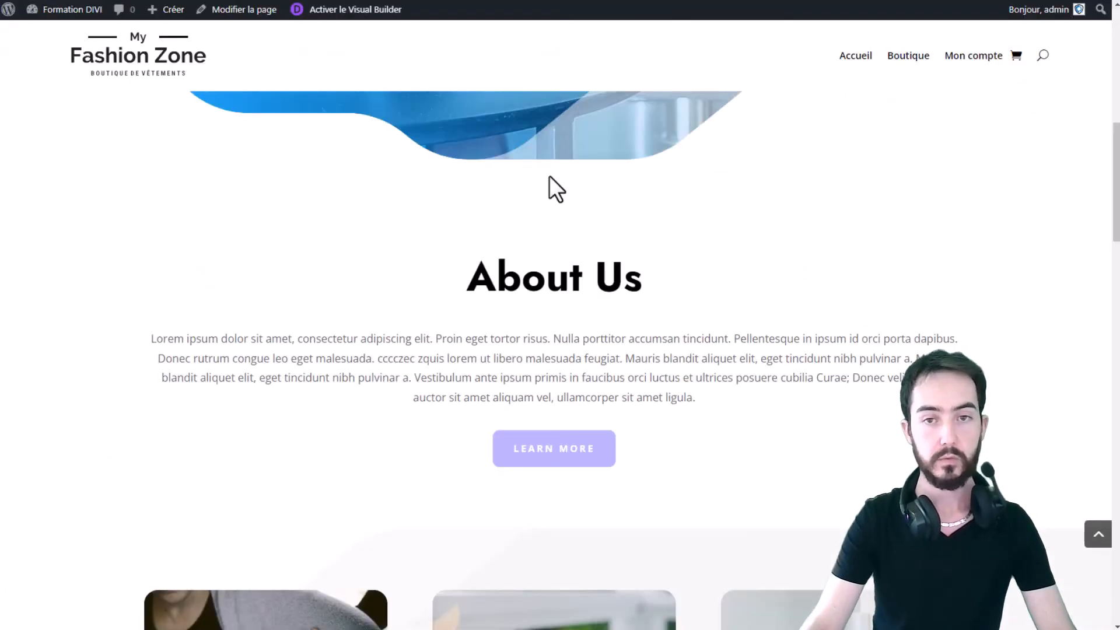
scroll(548, 175, up, 8)
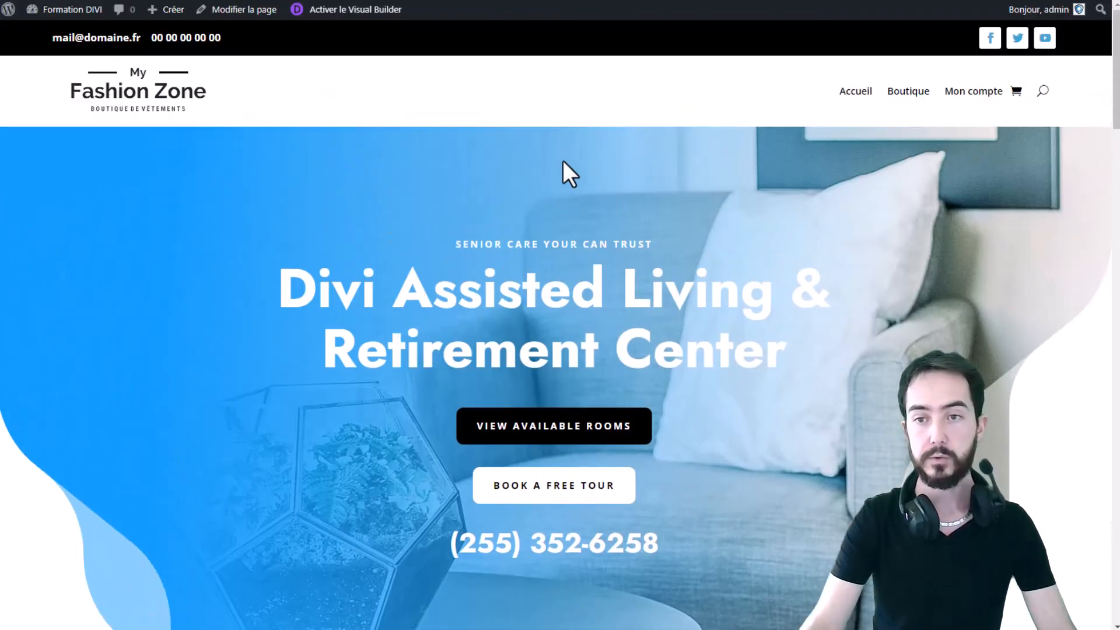
scroll(877, 116, down, 10)
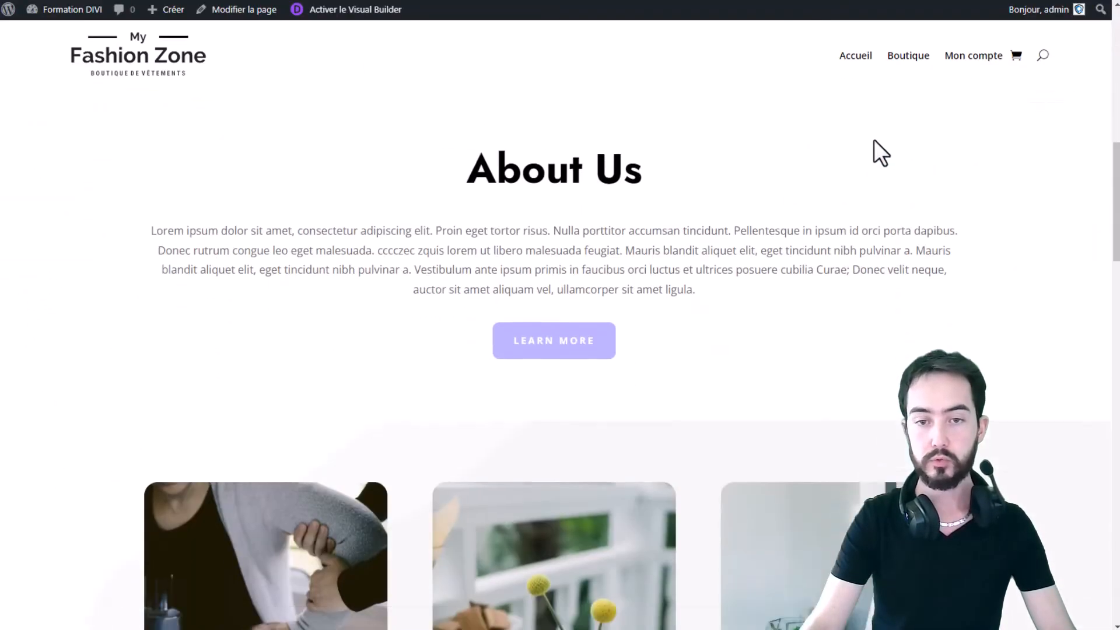
scroll(883, 164, up, 5)
scroll(883, 163, up, 5)
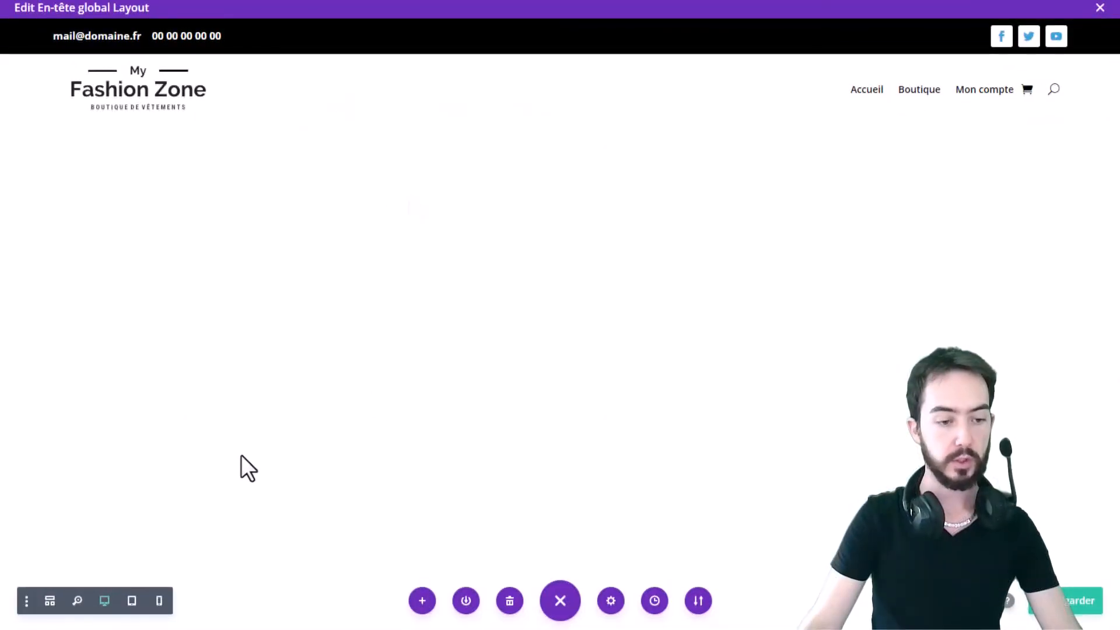
- Check the header's tablet and phone views, and disable the black contact and social section on Téléphone and Tablette
click(132, 601)
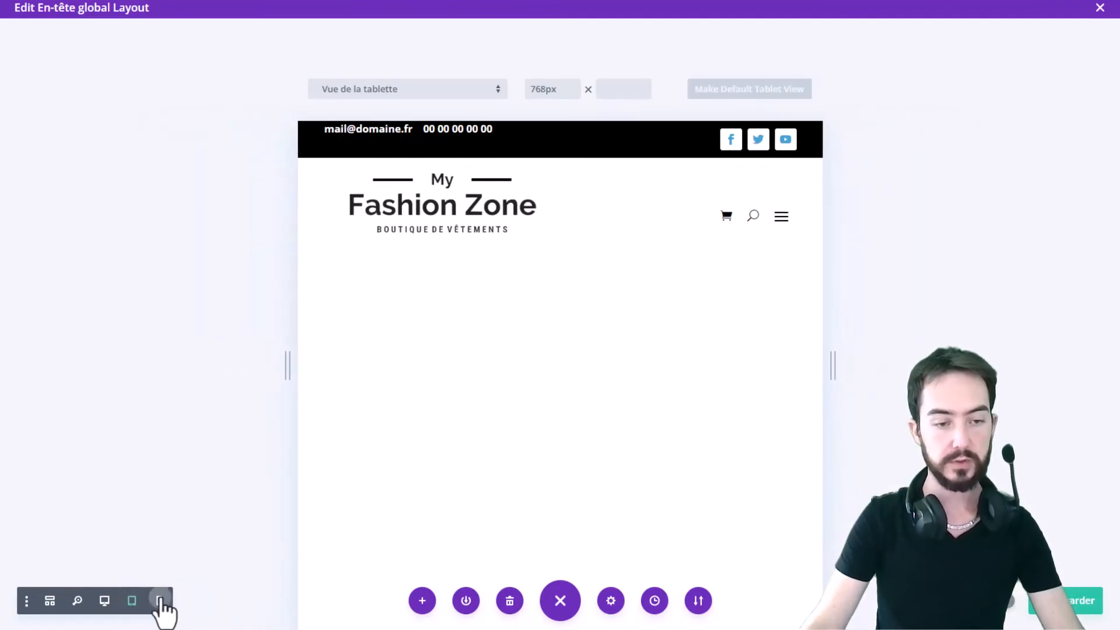
click(159, 601)
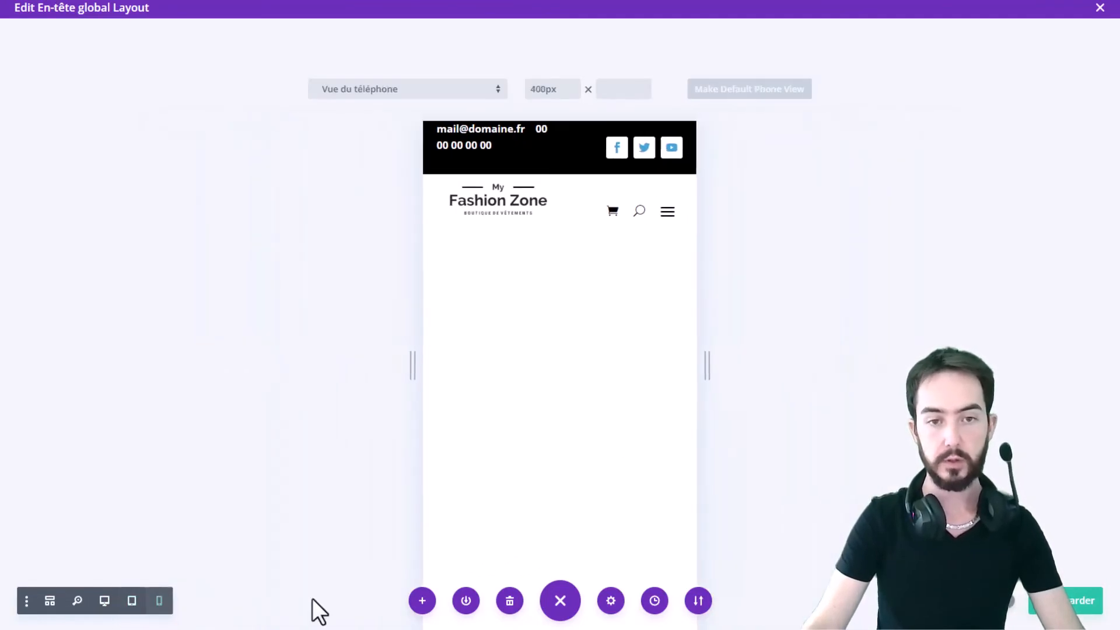
click(131, 602)
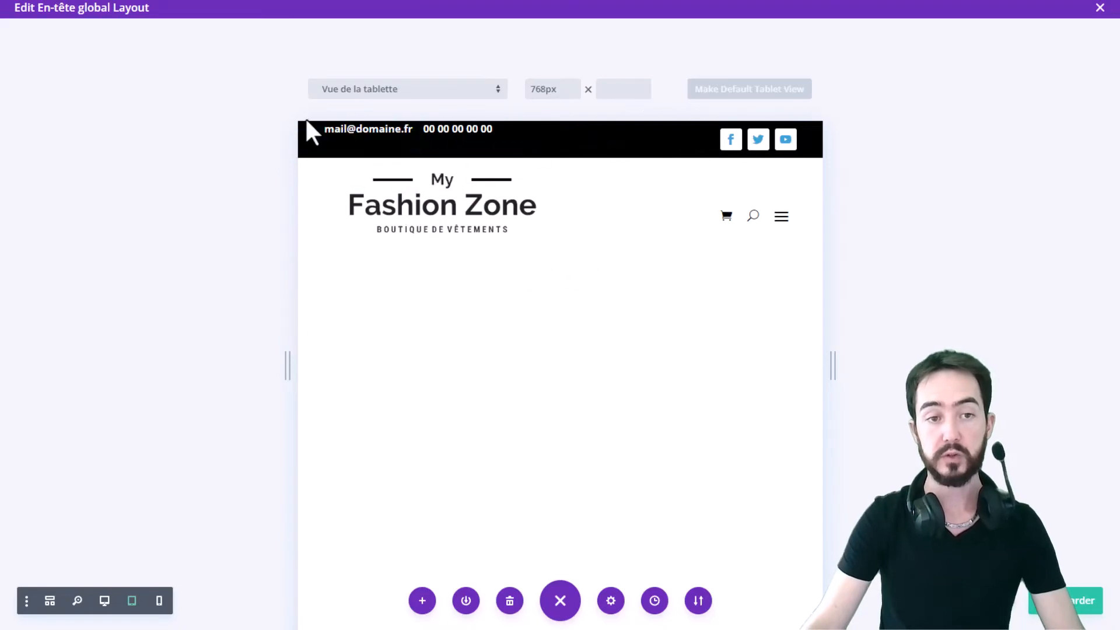
mouse_move(324, 130)
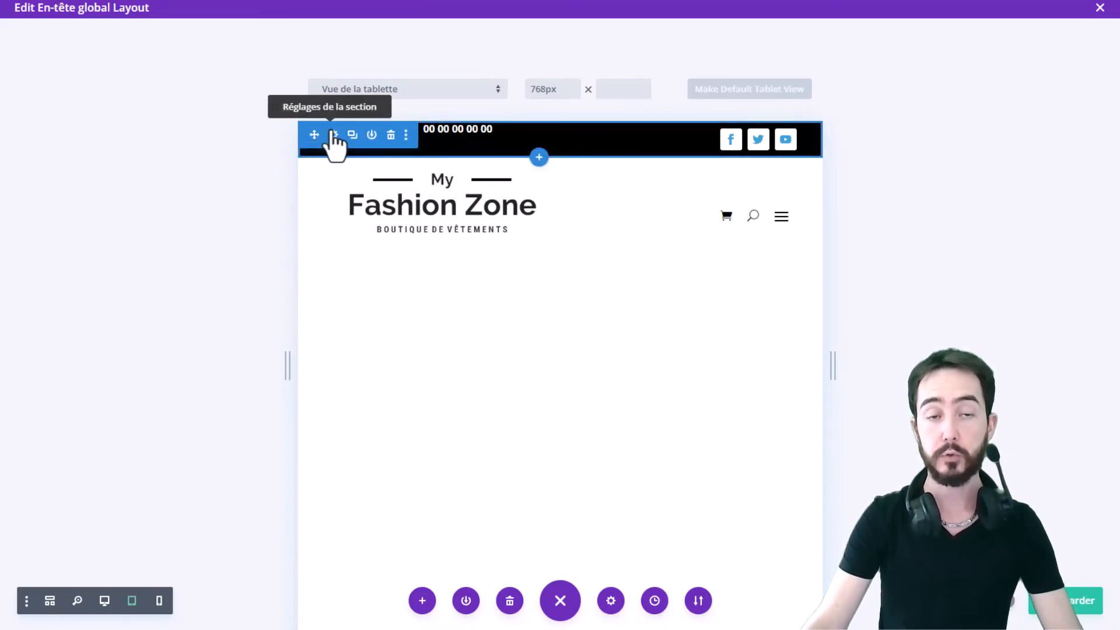
click(333, 135)
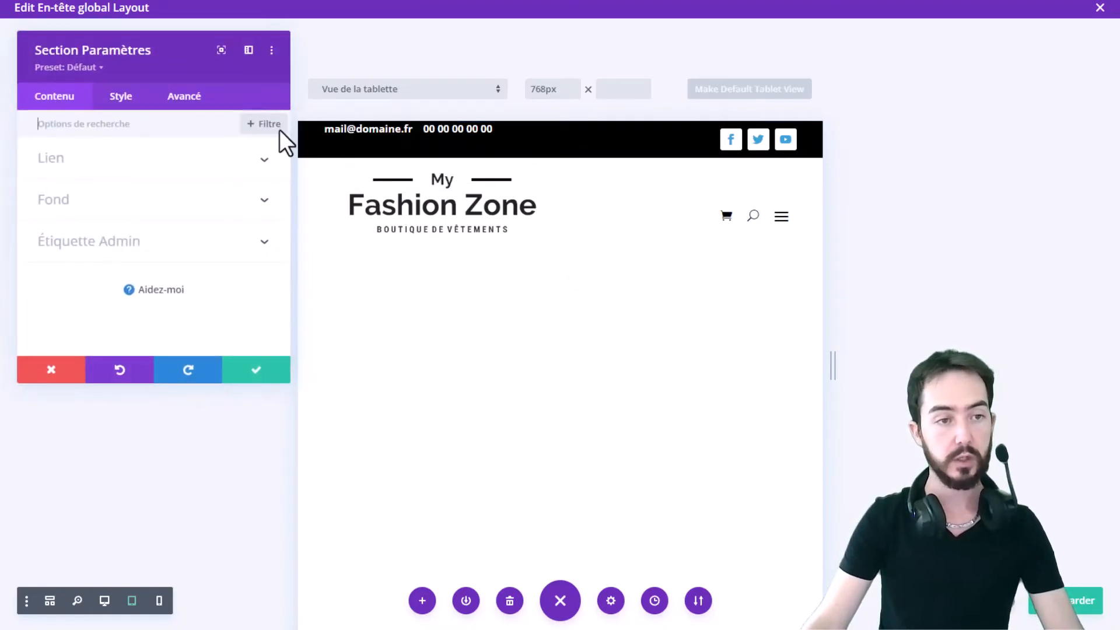
click(181, 100)
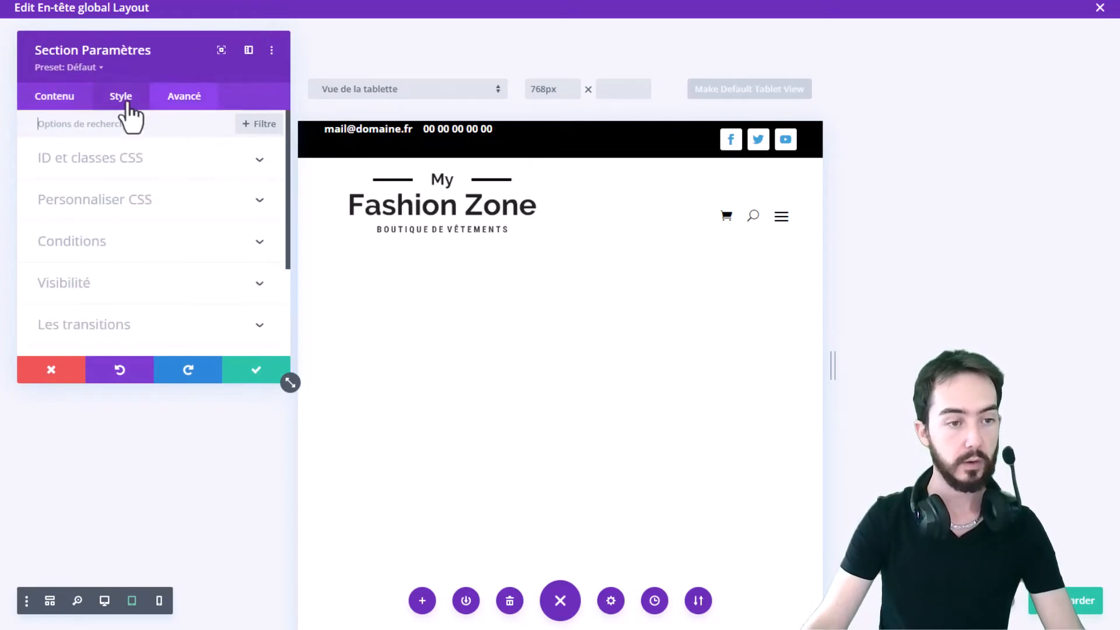
click(112, 286)
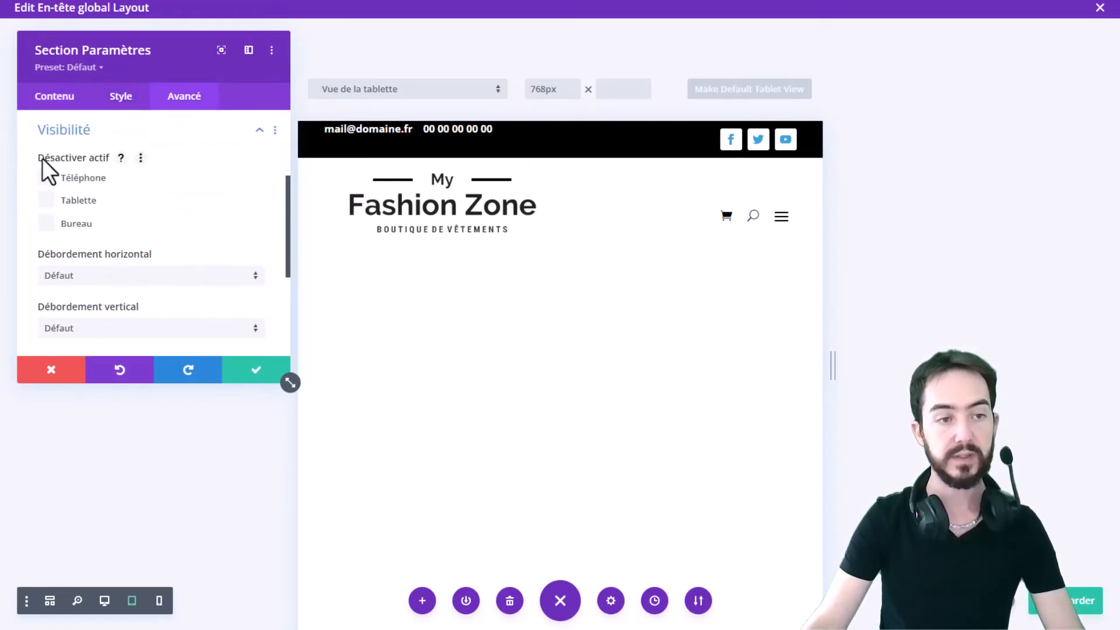
click(48, 198)
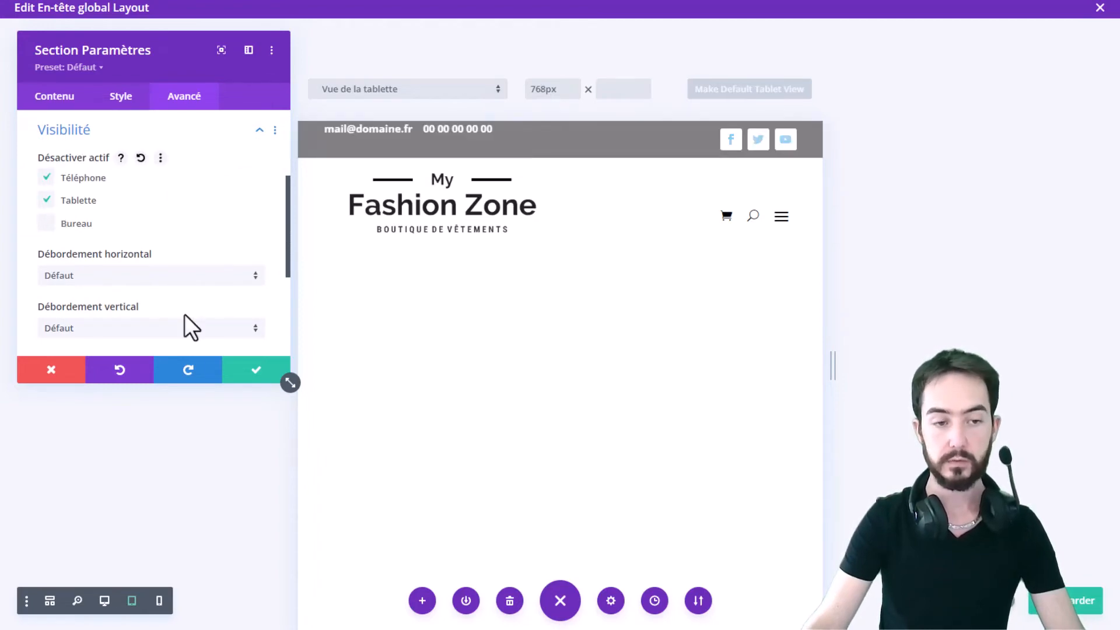
click(253, 371)
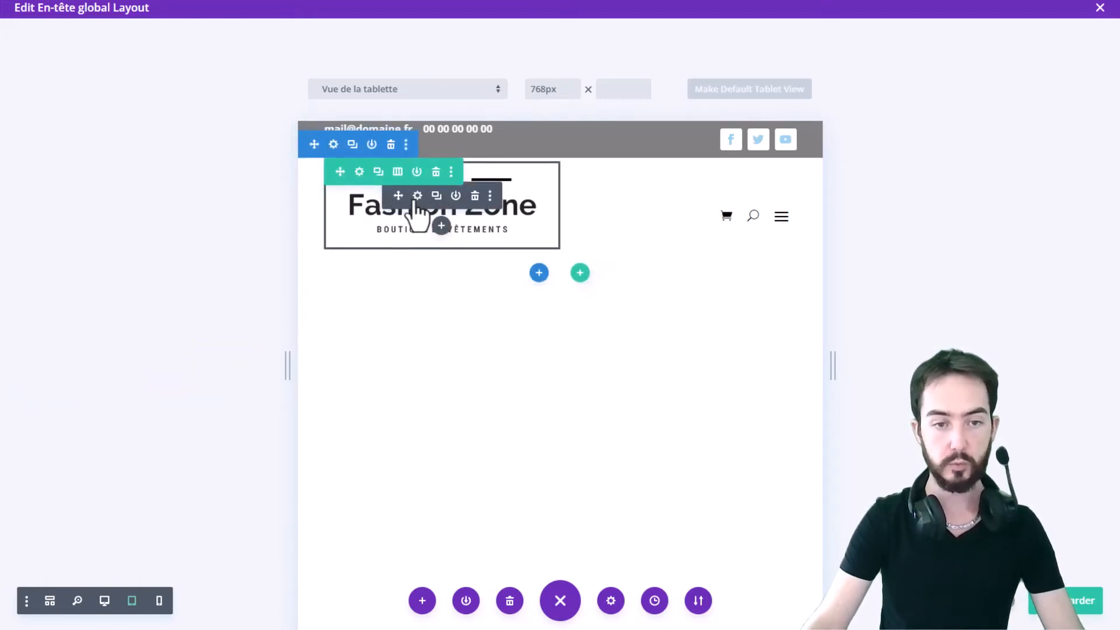
- Set both Largeur maximale values of the logo image to 250px in the tablet view and apply the image settings
click(417, 197)
click(120, 98)
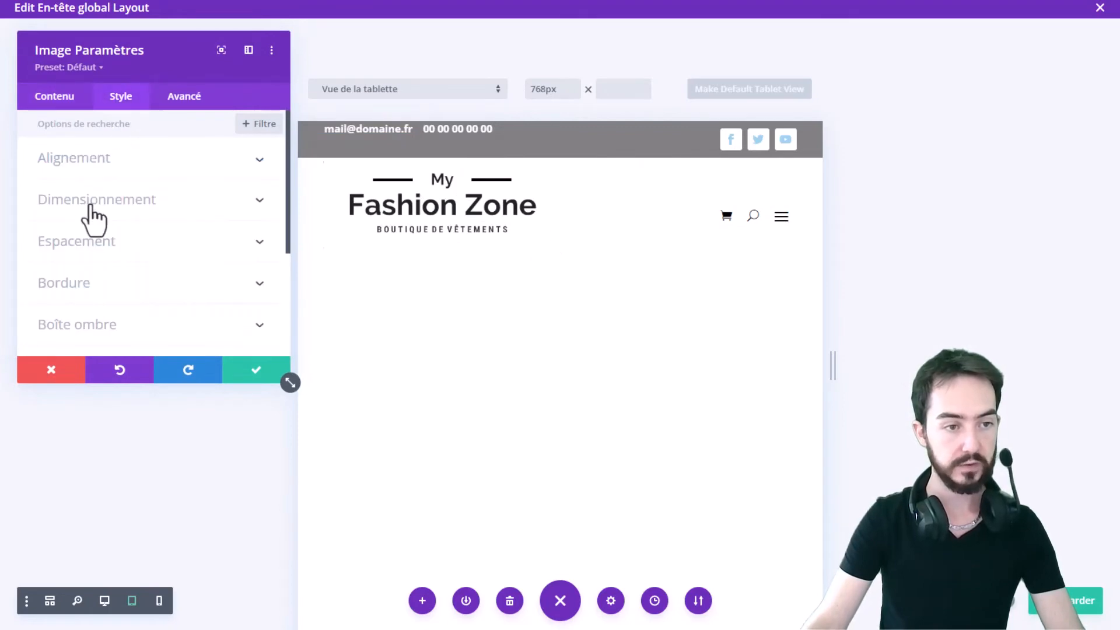
click(92, 210)
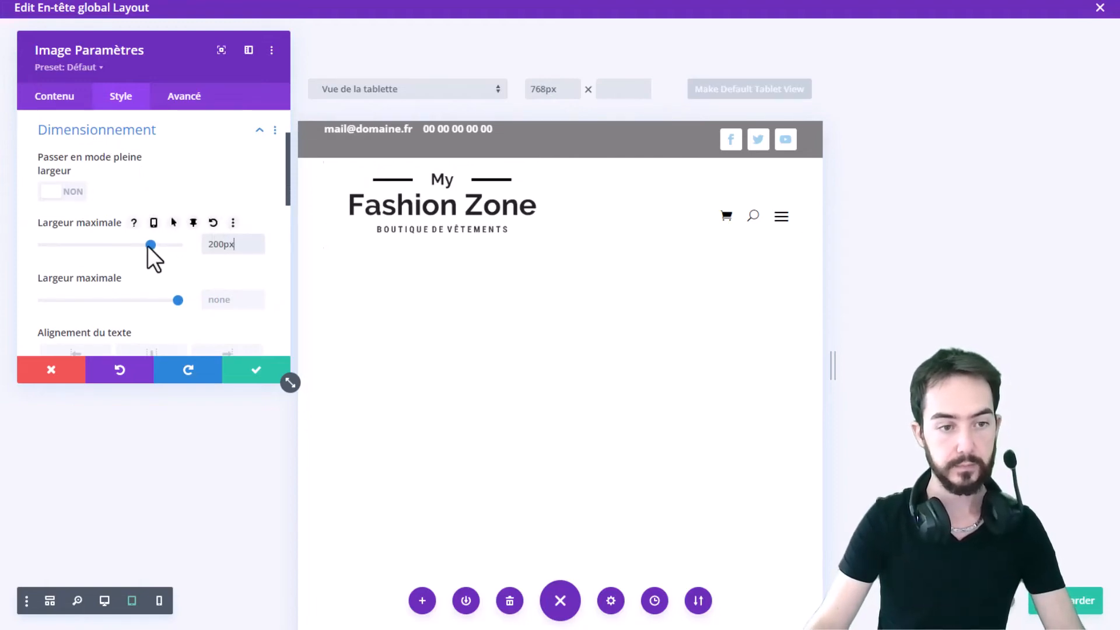
mouse_move(151, 245)
mouse_down()
mouse_move(136, 245)
mouse_move(158, 246)
mouse_up()
double_click(218, 245)
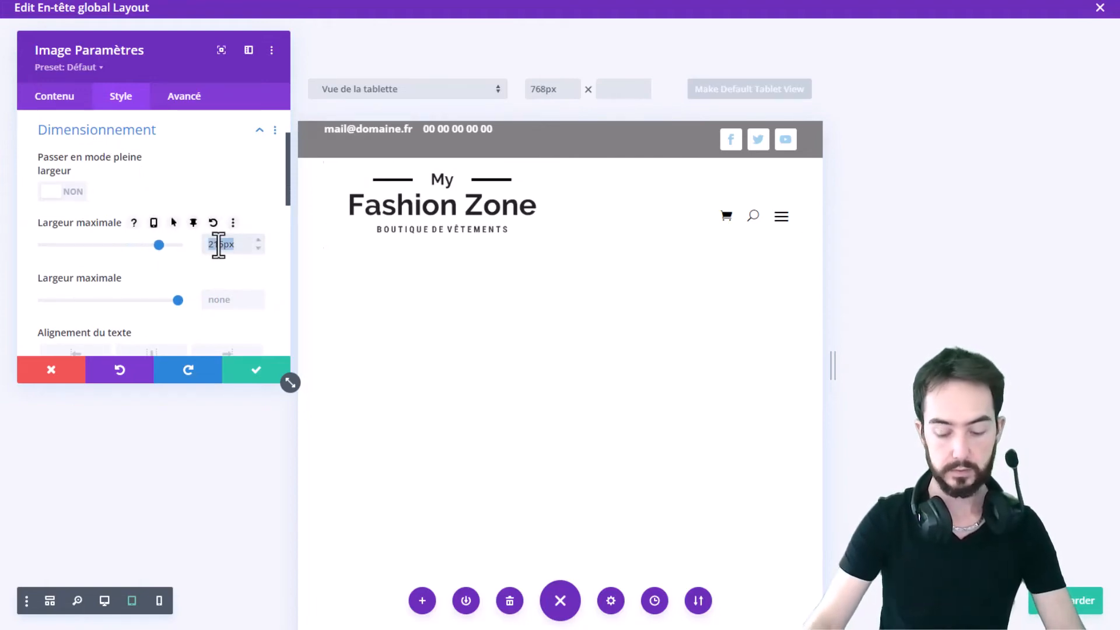
text(100%)
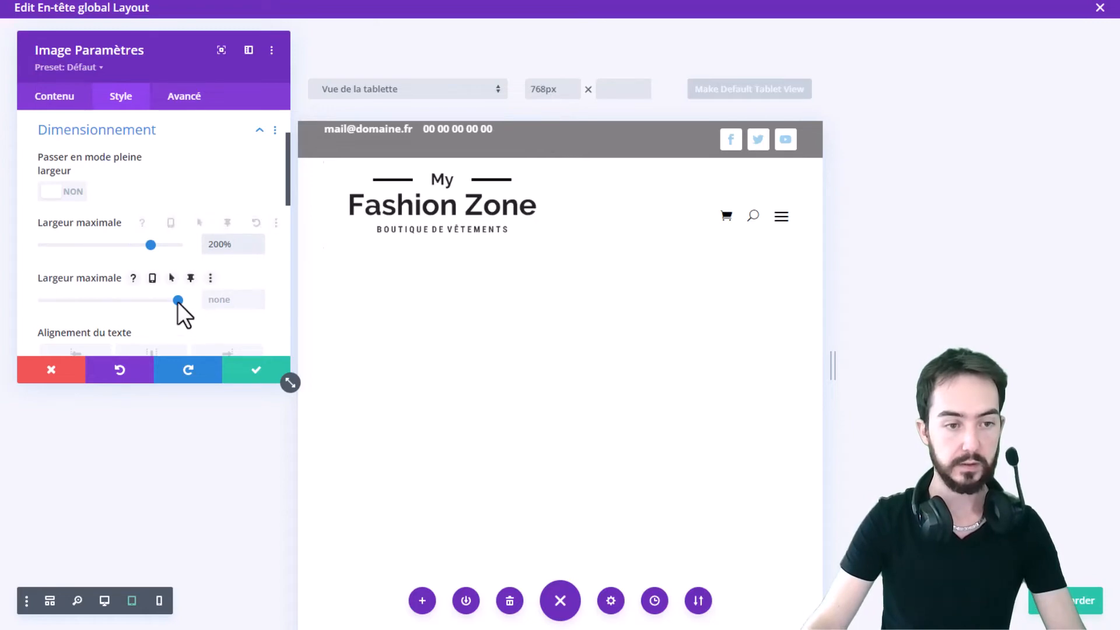
double_click(213, 241)
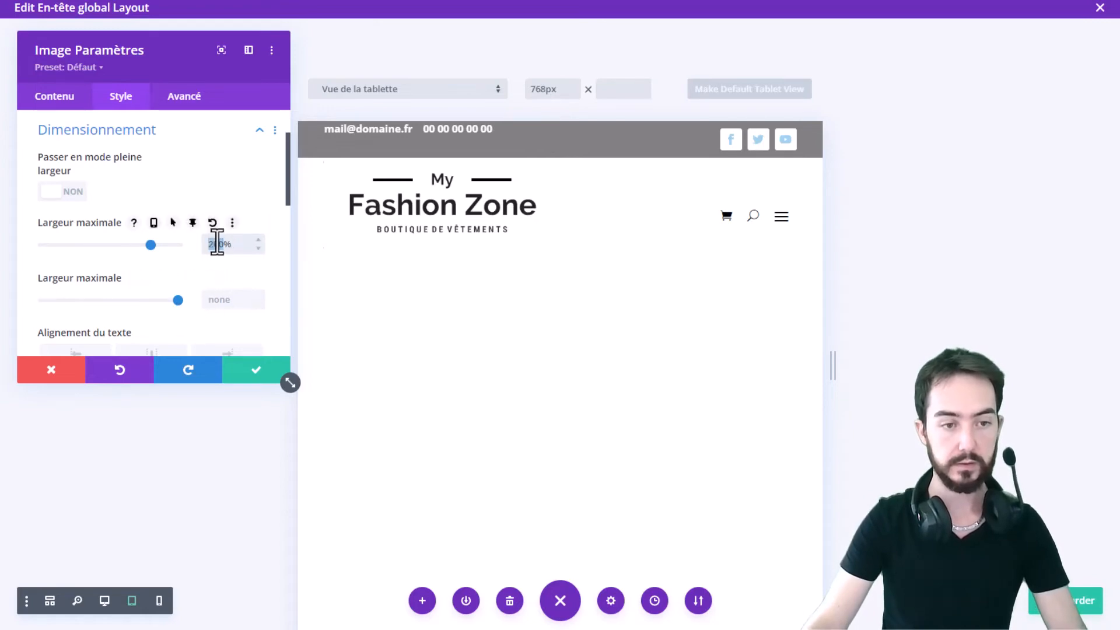
click(228, 303)
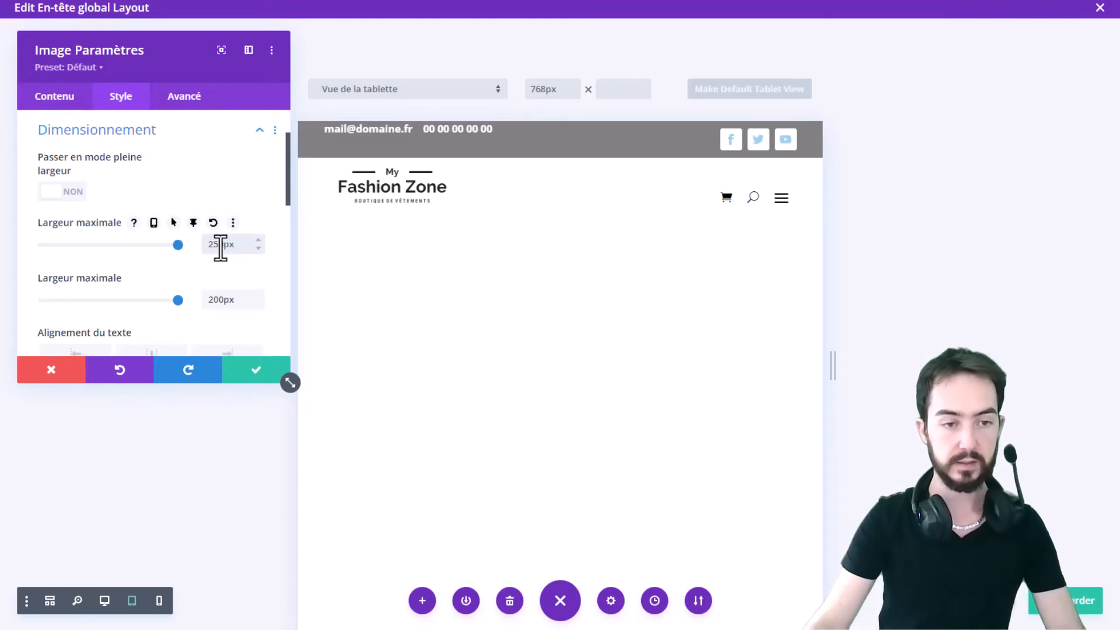
double_click(230, 302)
text(250)
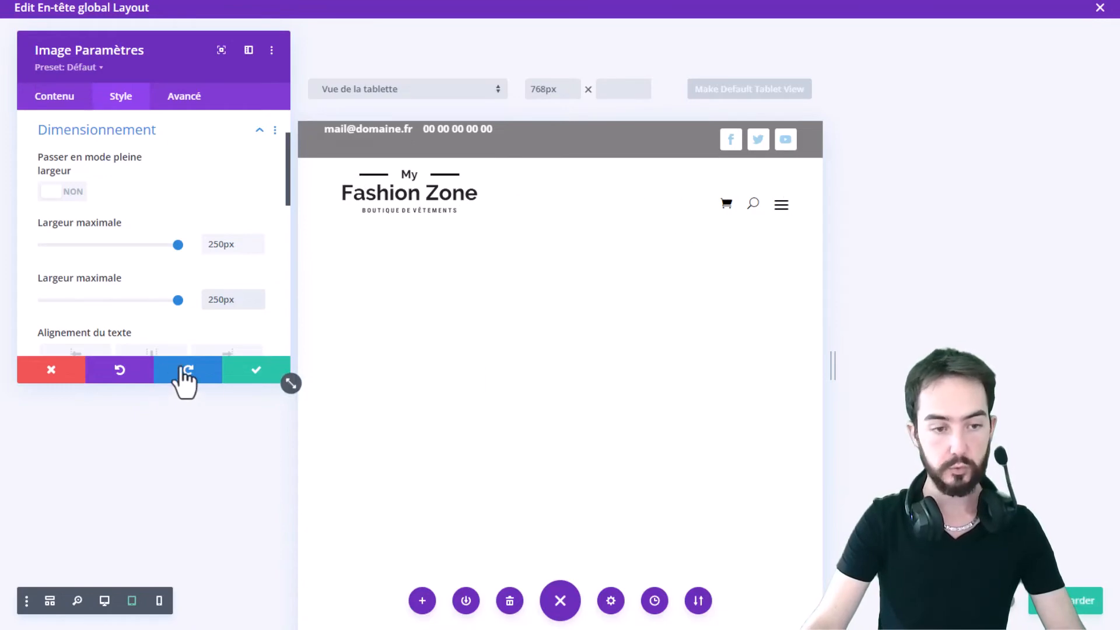
click(233, 374)
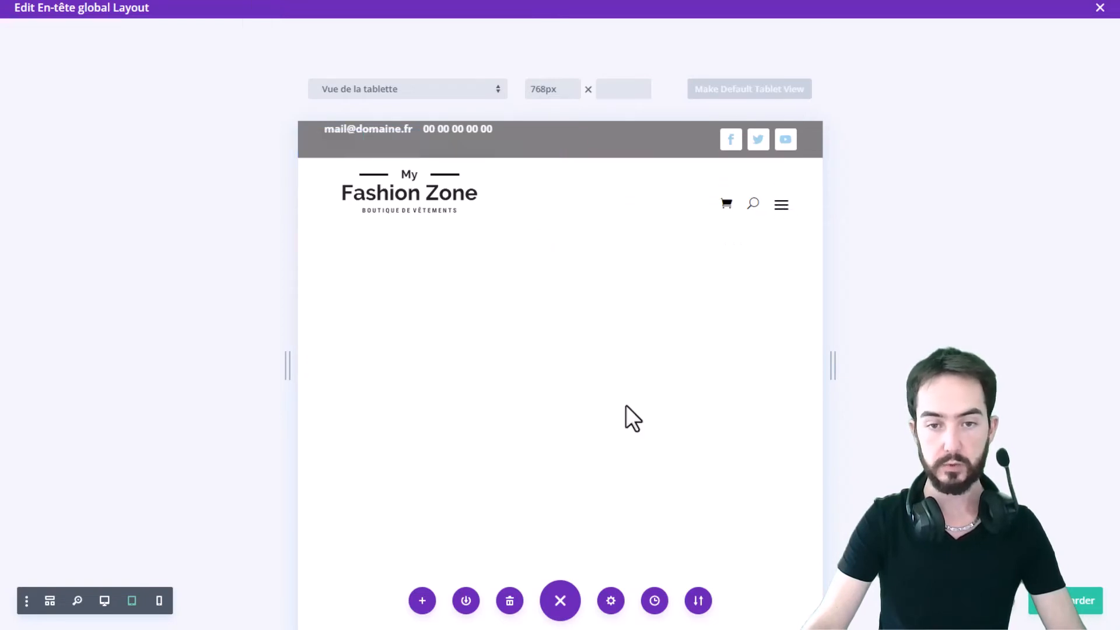
- Enable responsive values for the logo and menu row's Élément principal custom CSS and open its phone version
click(160, 601)
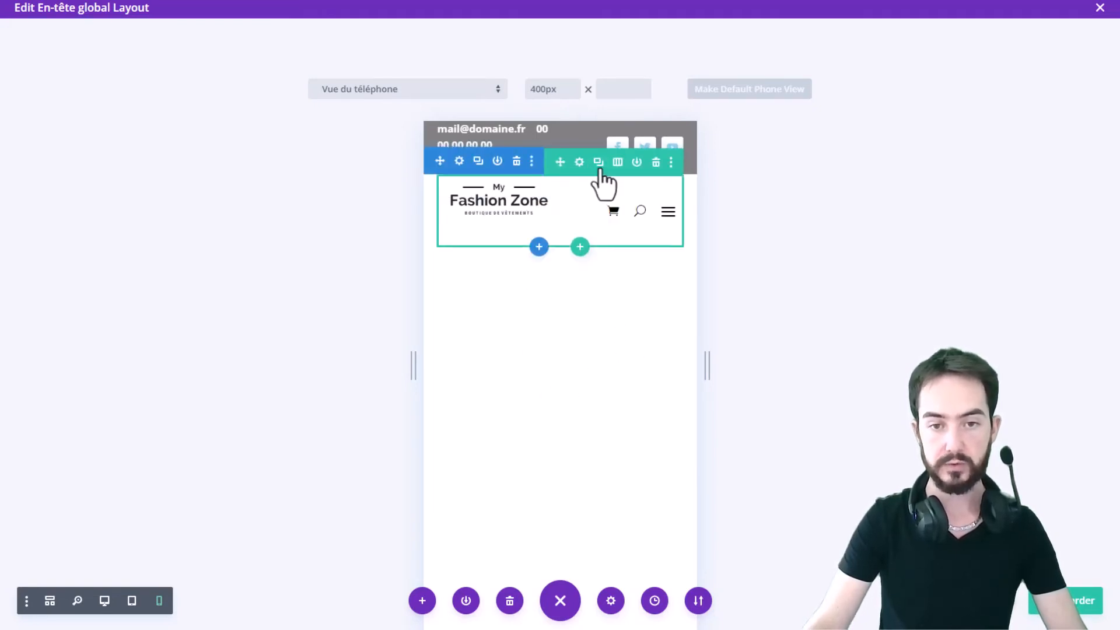
click(580, 163)
click(131, 97)
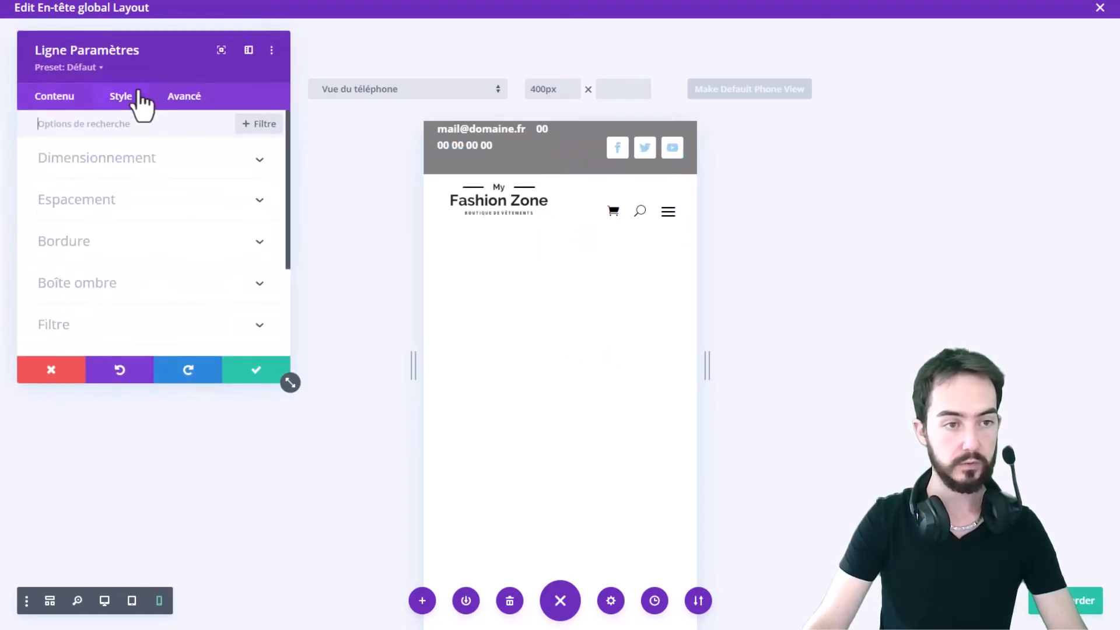
click(178, 97)
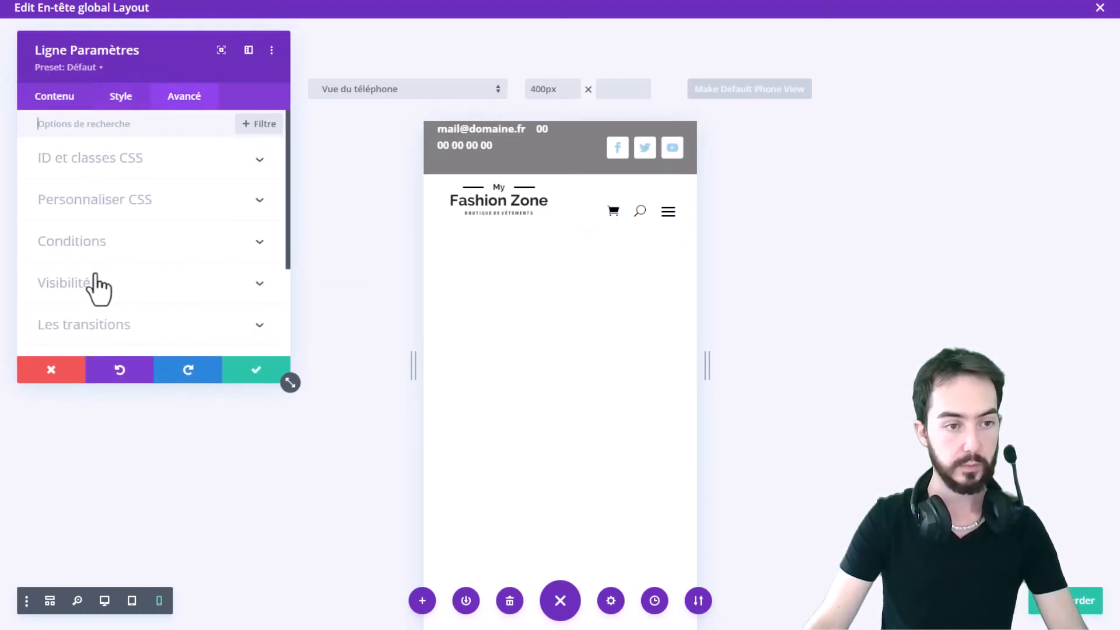
click(126, 201)
scroll(147, 285, down, 2)
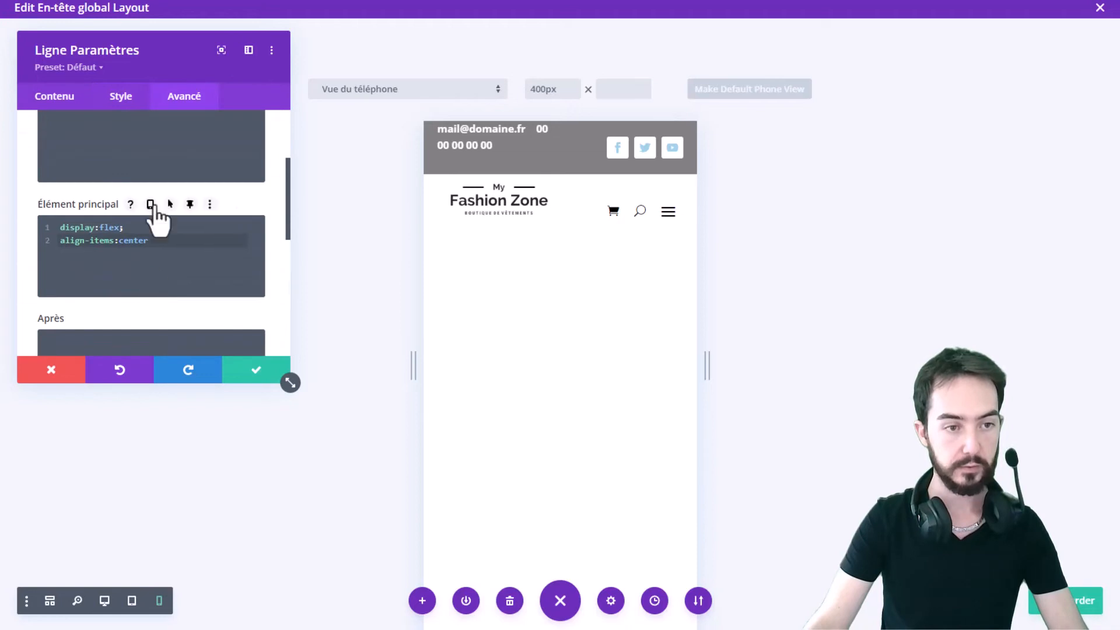
click(150, 204)
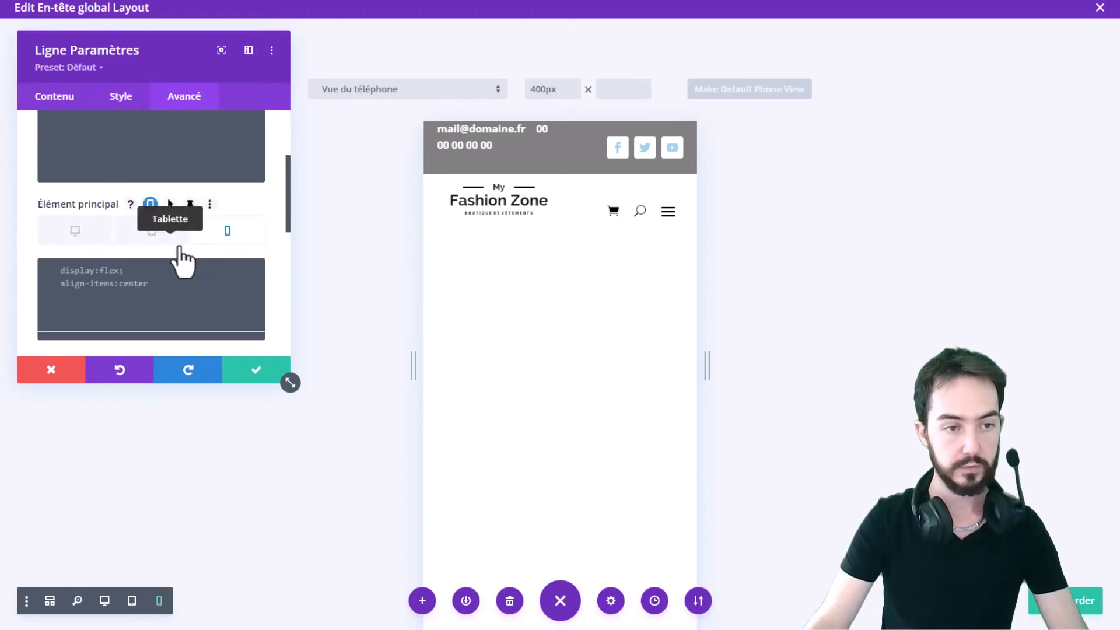
click(229, 232)
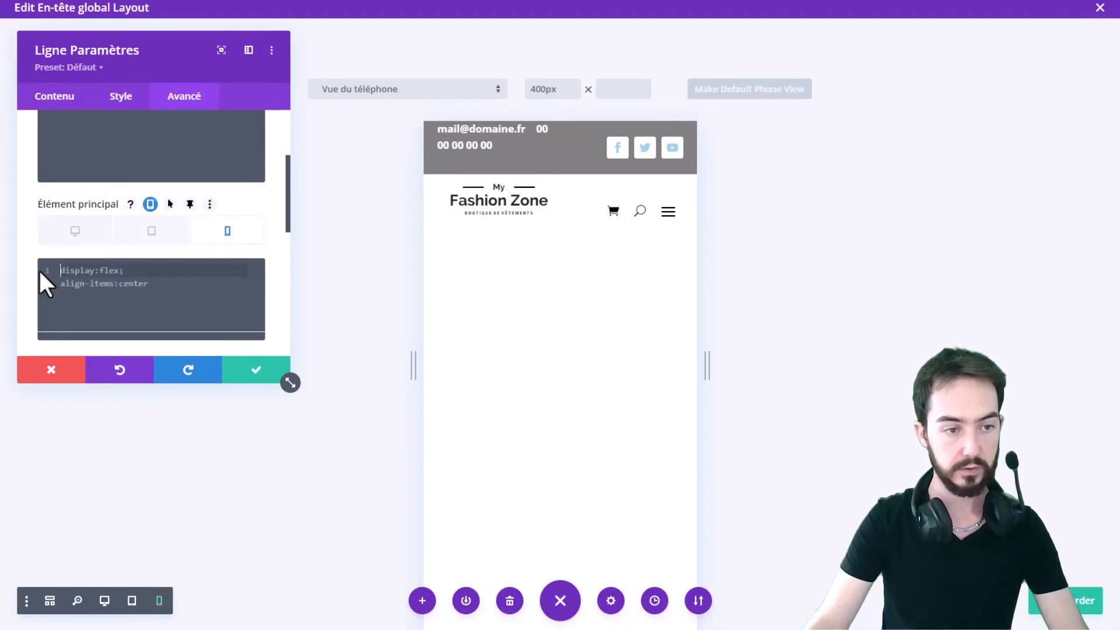
click(165, 236)
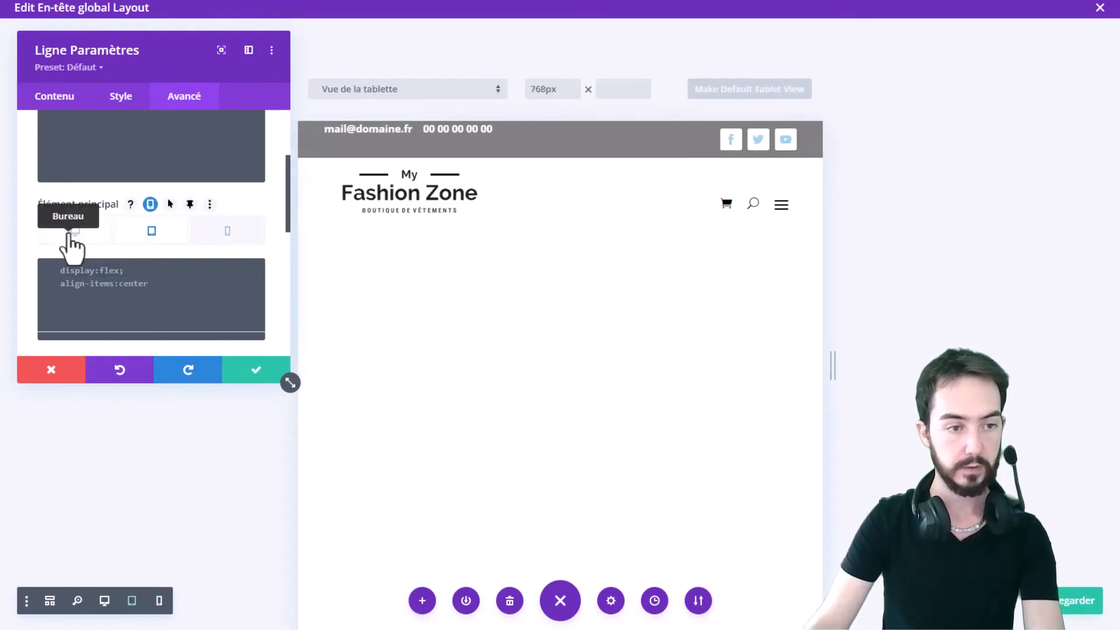
click(116, 238)
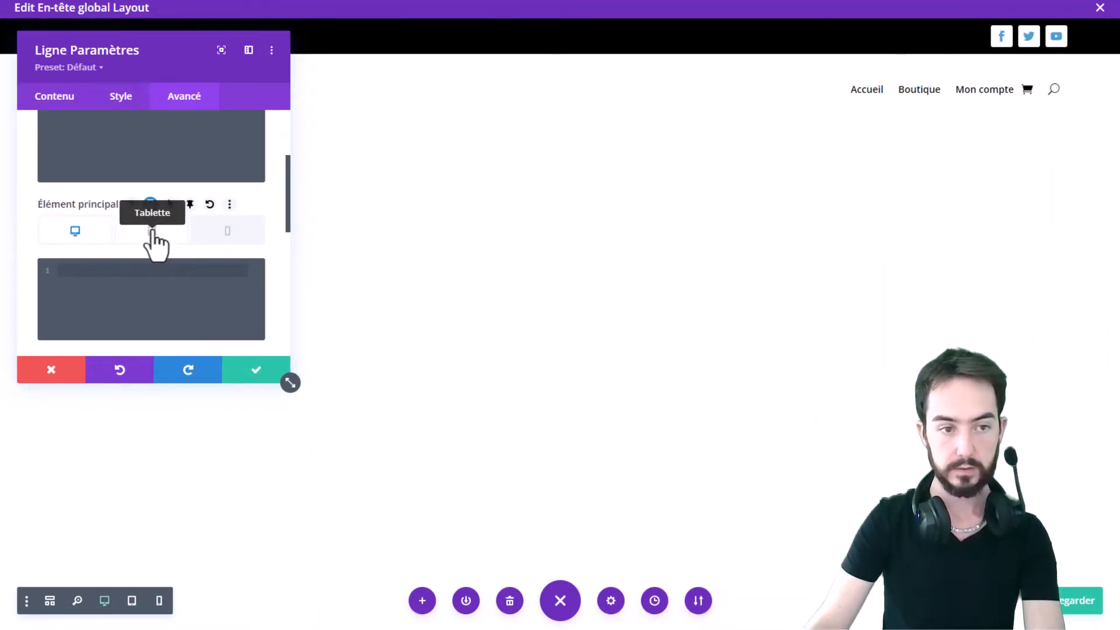
click(153, 234)
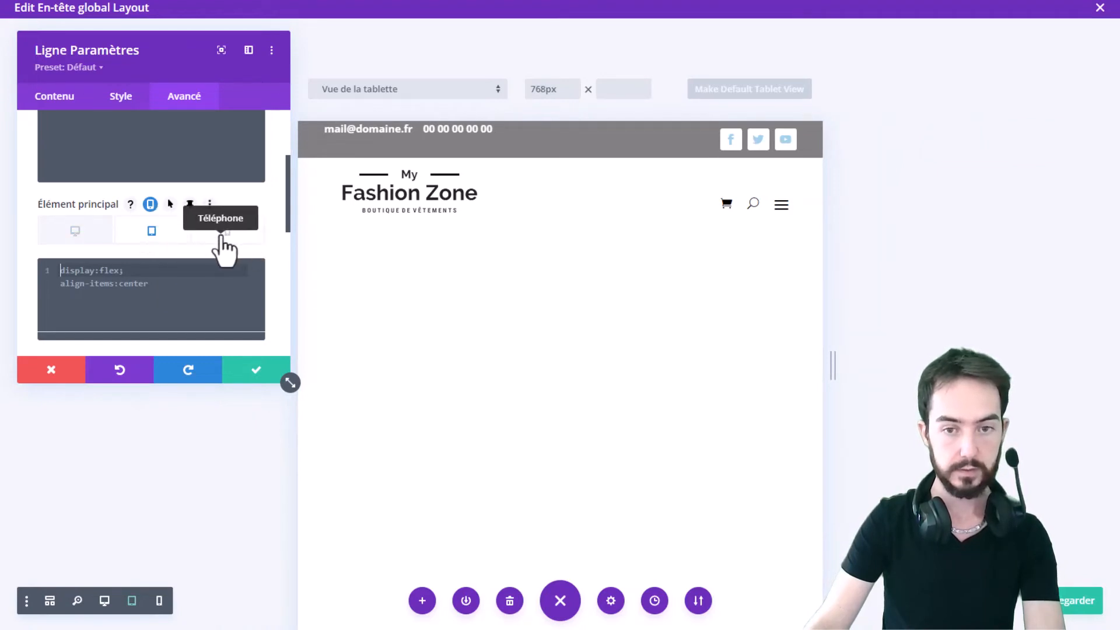
click(223, 240)
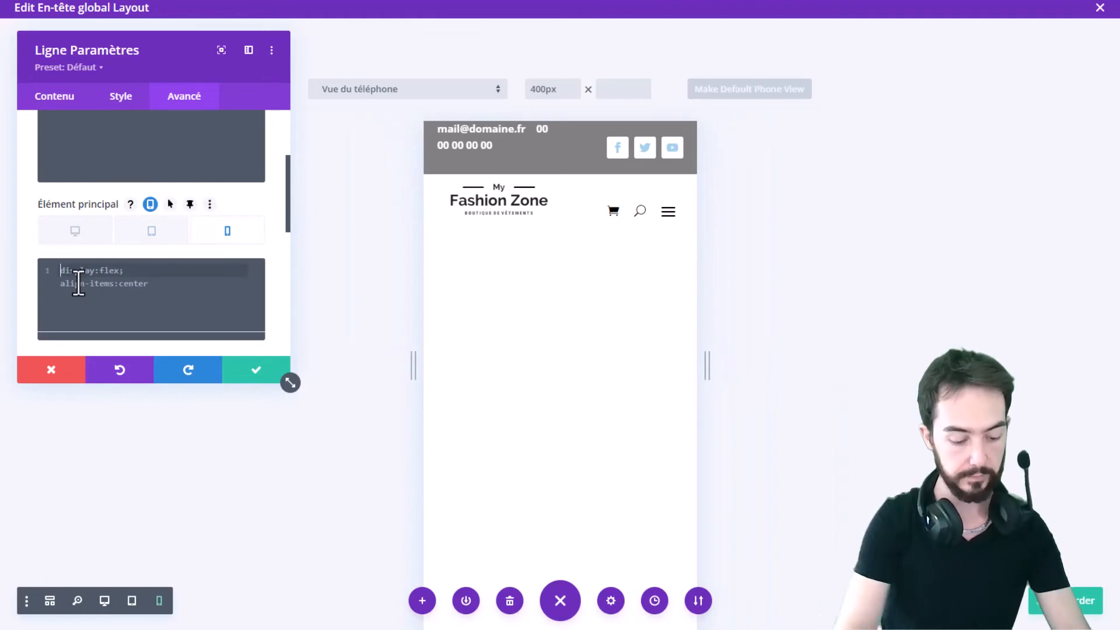
- Enter display:flex; and flex-direction:column; as the row's phone CSS for Élément principal
text(display:flex;)
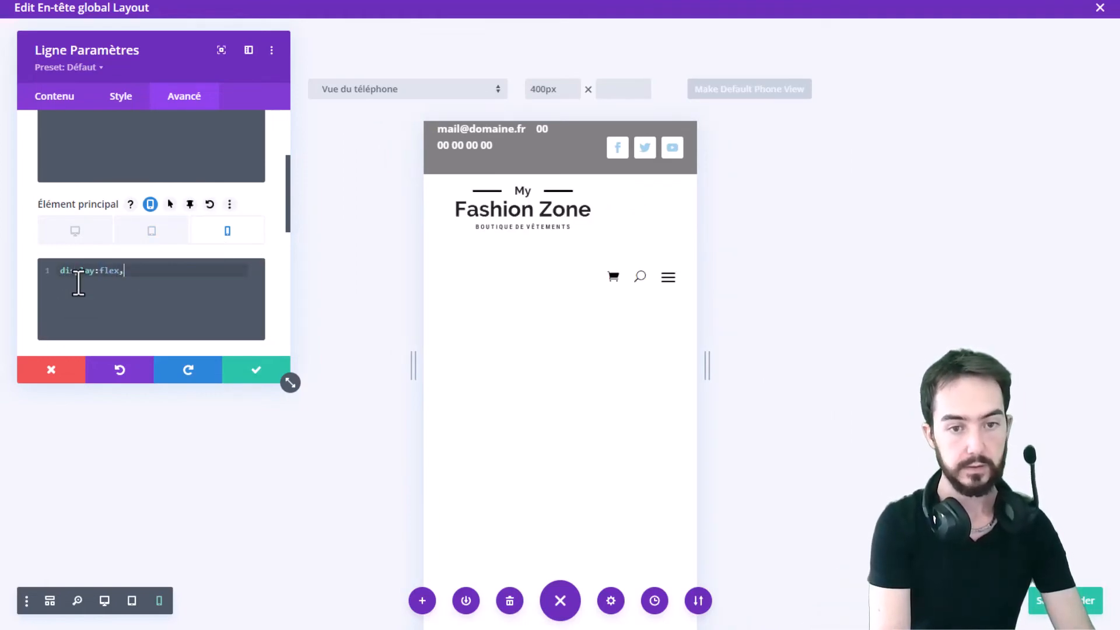
key(BackSpace)
key(Return)
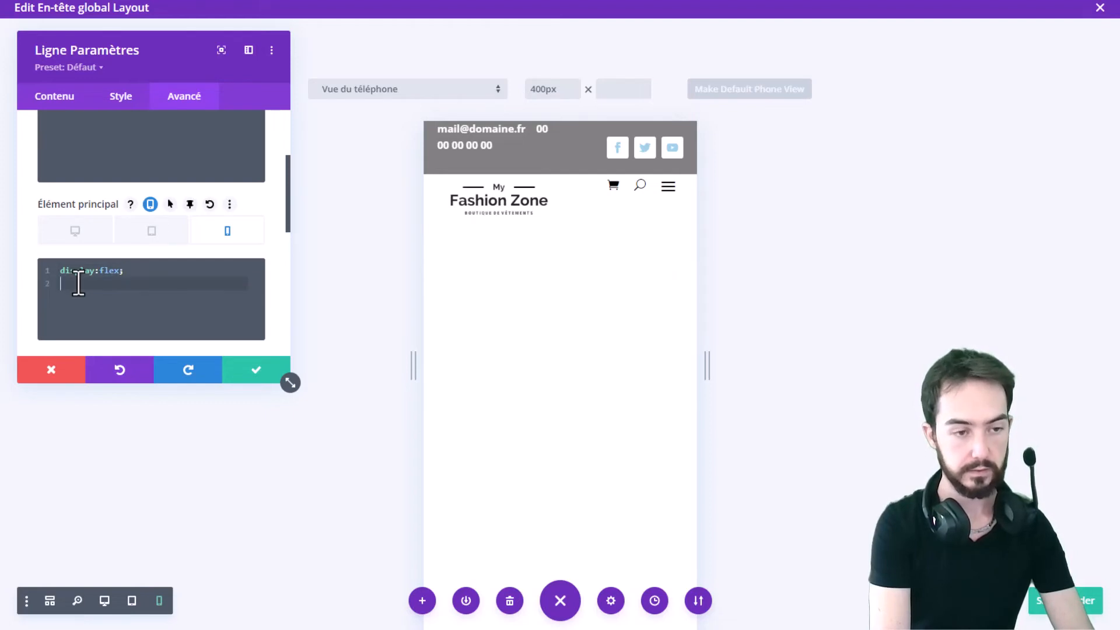
text(flex-dire)
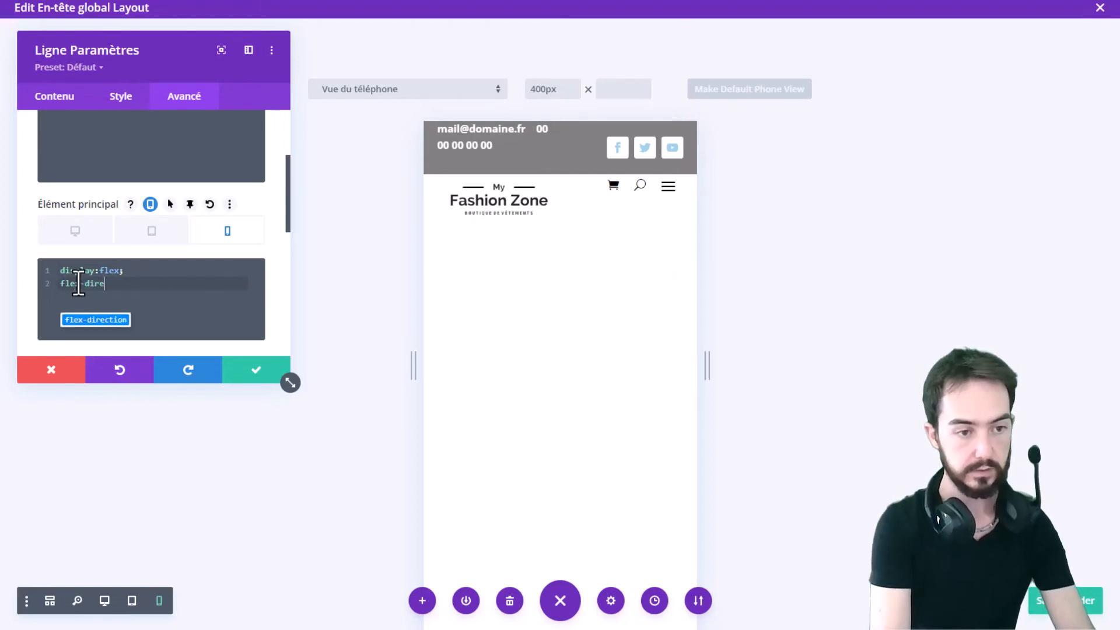
text(ction:colum)
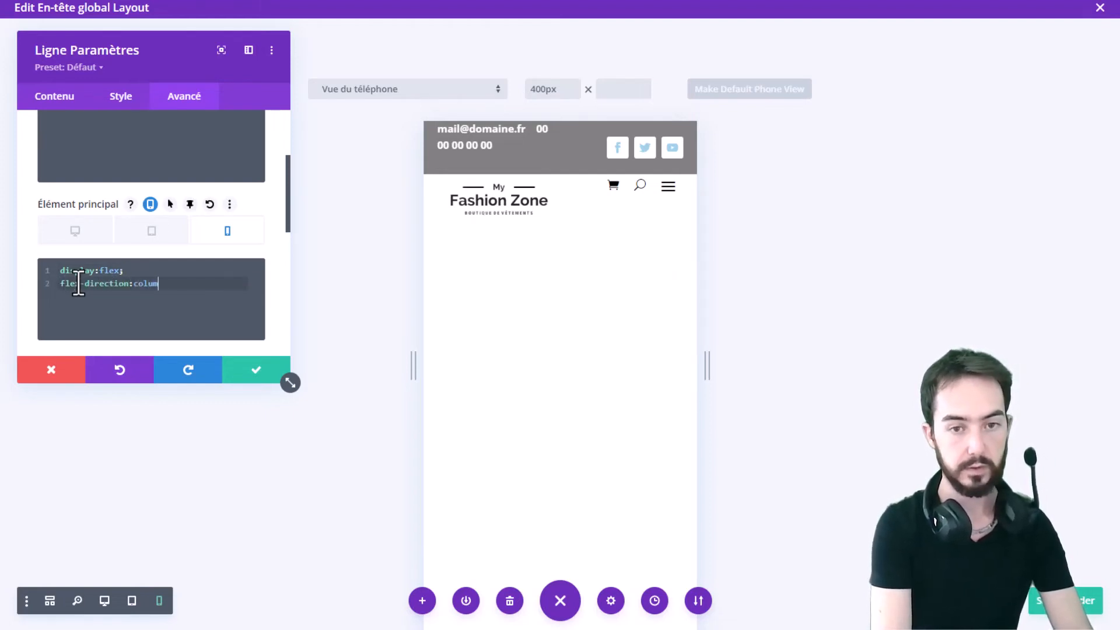
text(n;)
key(Return)
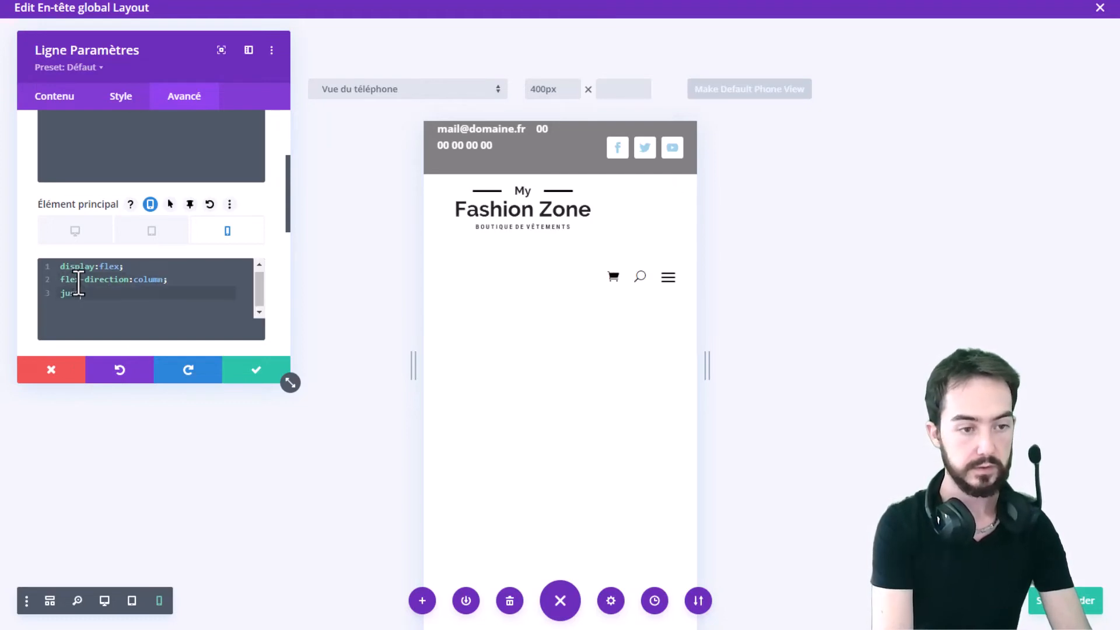
- Add the declaration justify-content:center; as the third line of the row's phone CSS
text(justify-c)
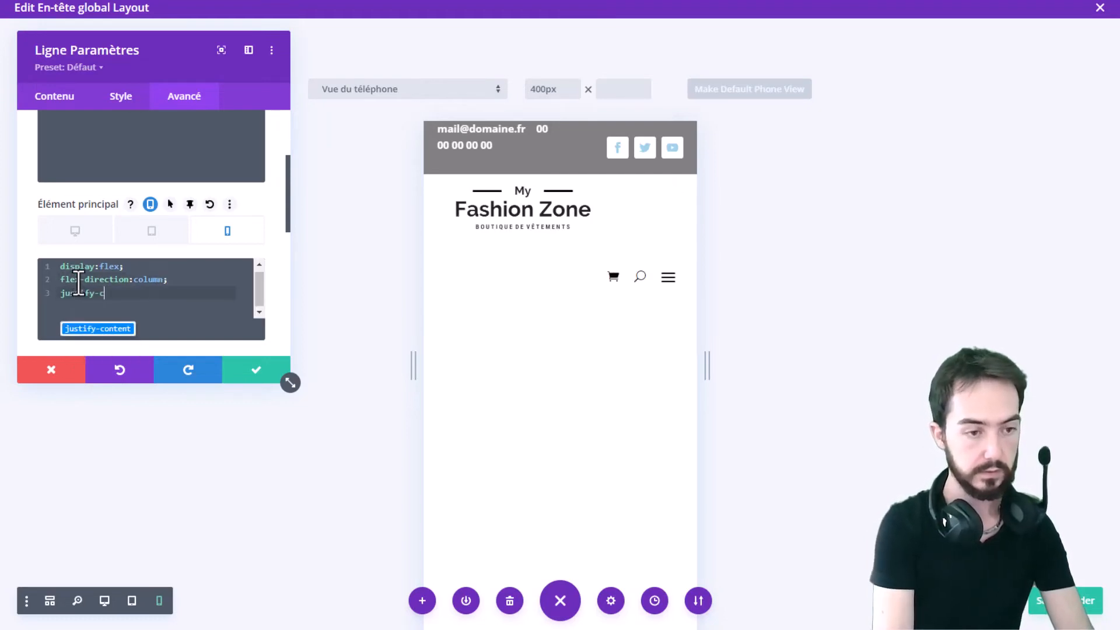
text(ontent:center !importan;)
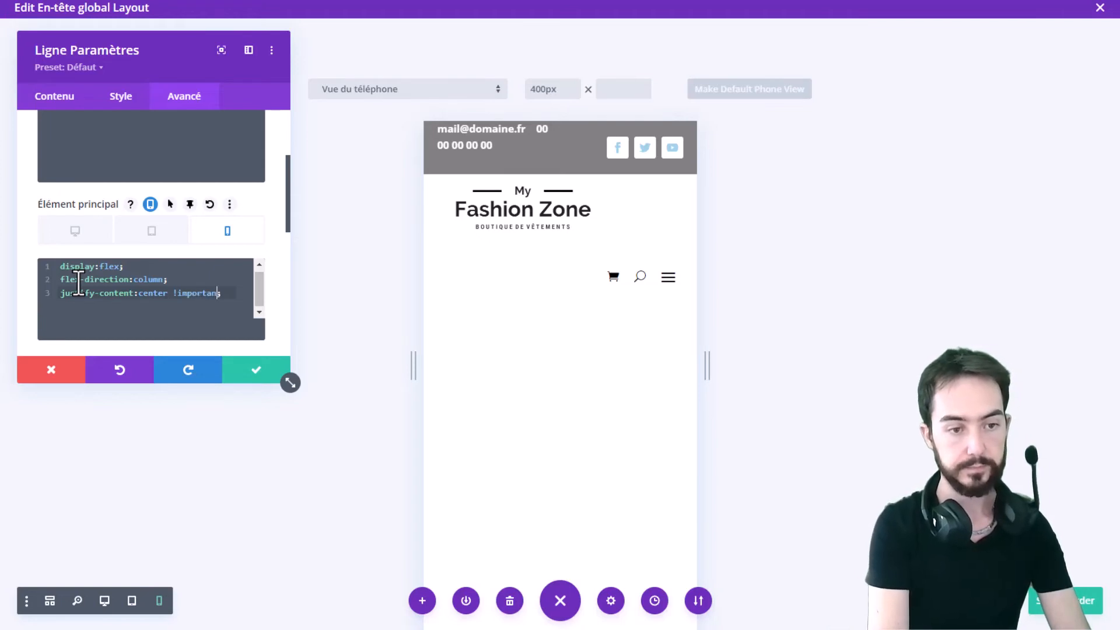
key(BackSpace)
key(BackSpace)
key(BackSpace)
key(BackSpace)
key(BackSpace)
key(BackSpace)
key(BackSpace)
key(BackSpace)
key(BackSpace)
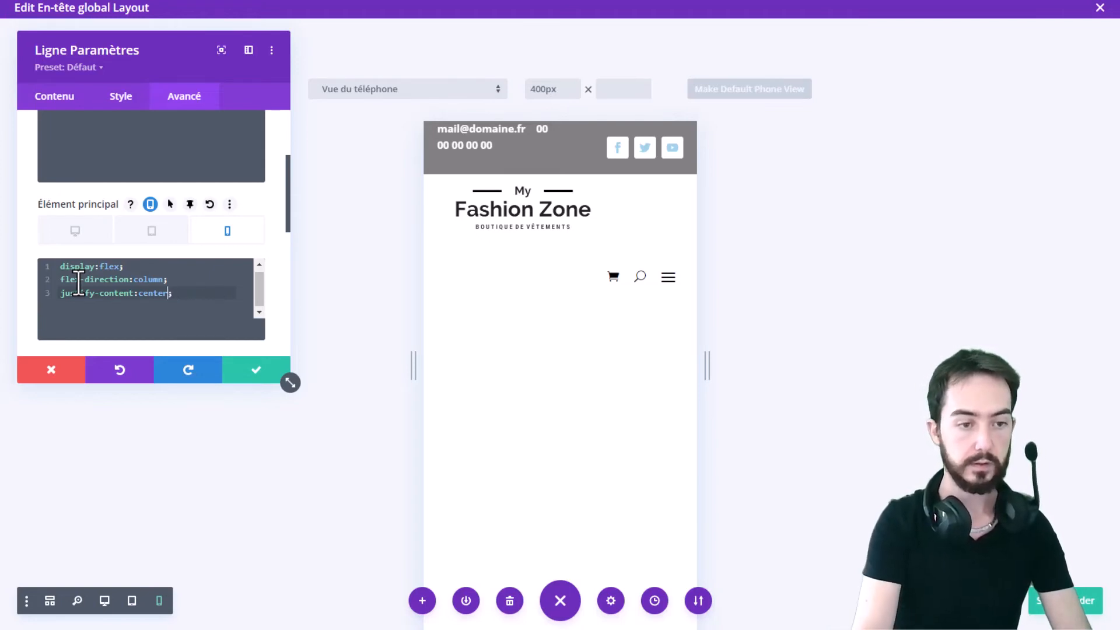
- Add the declaration align-items:center; as the fourth line of the row's phone CSS
key(Return)
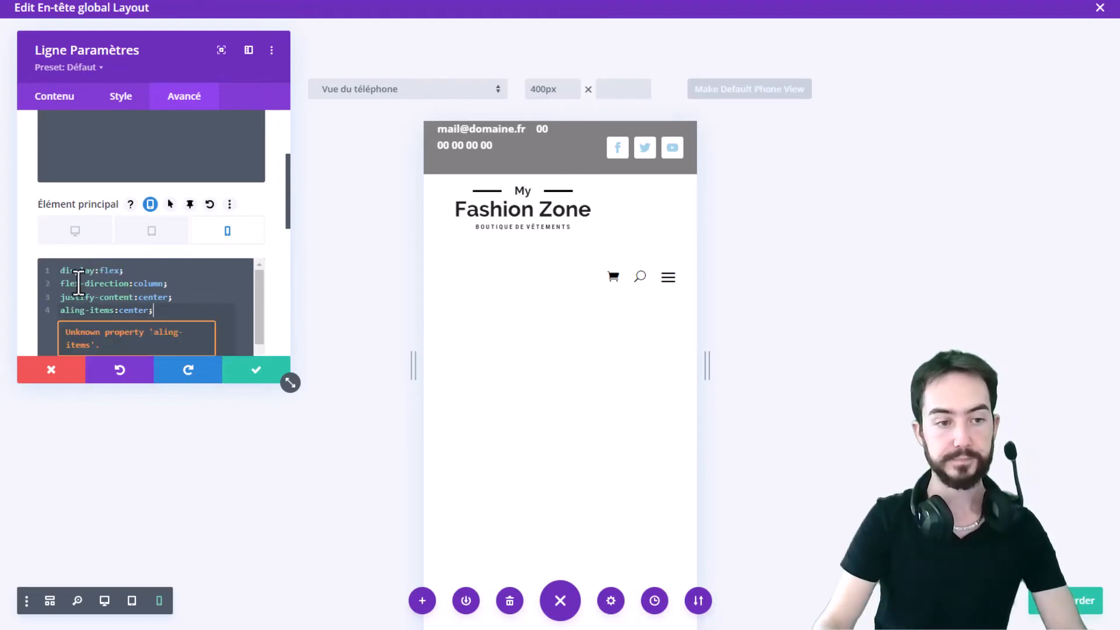
scroll(174, 315, down, 1)
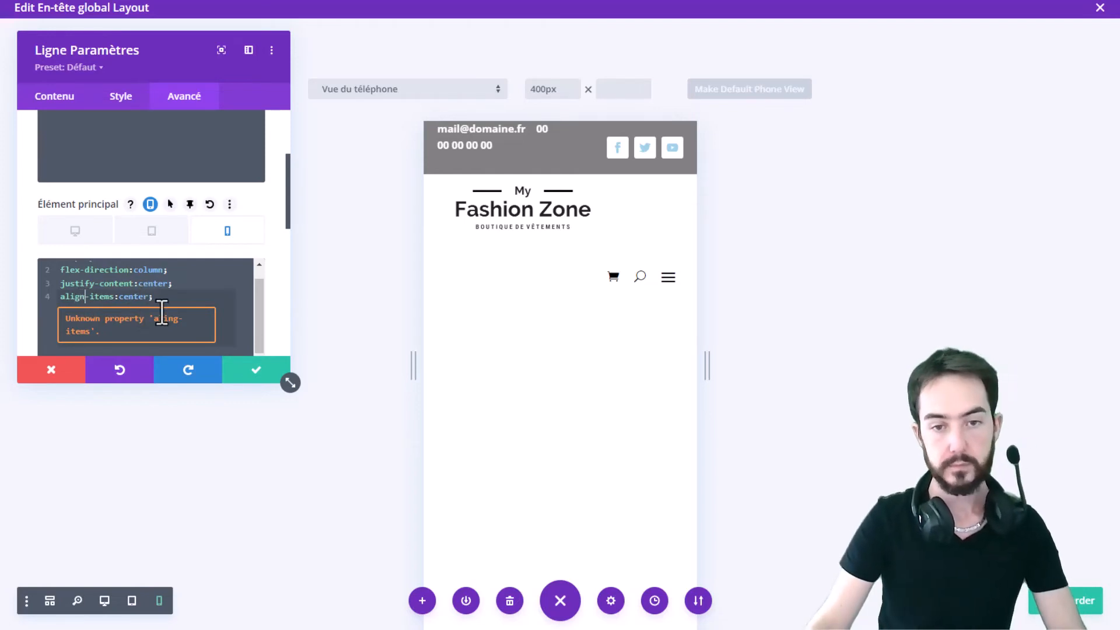
- Remove the justify-content and align-items declarations from the row's phone CSS and apply the row settings
drag(156, 298, 55, 287)
key(BackSpace)
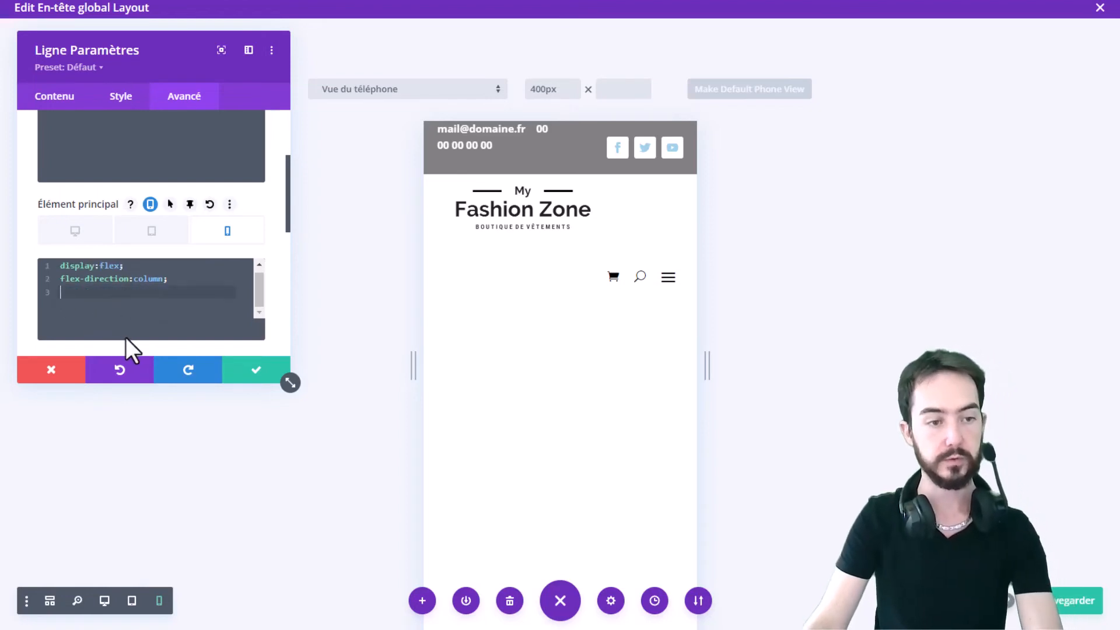
key(BackSpace)
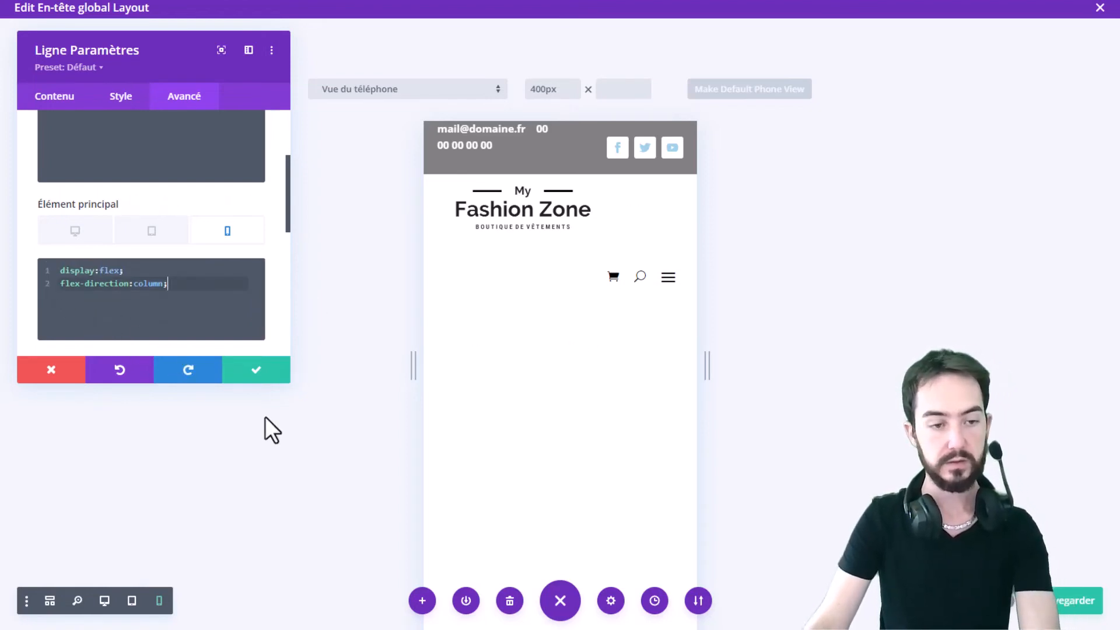
click(266, 373)
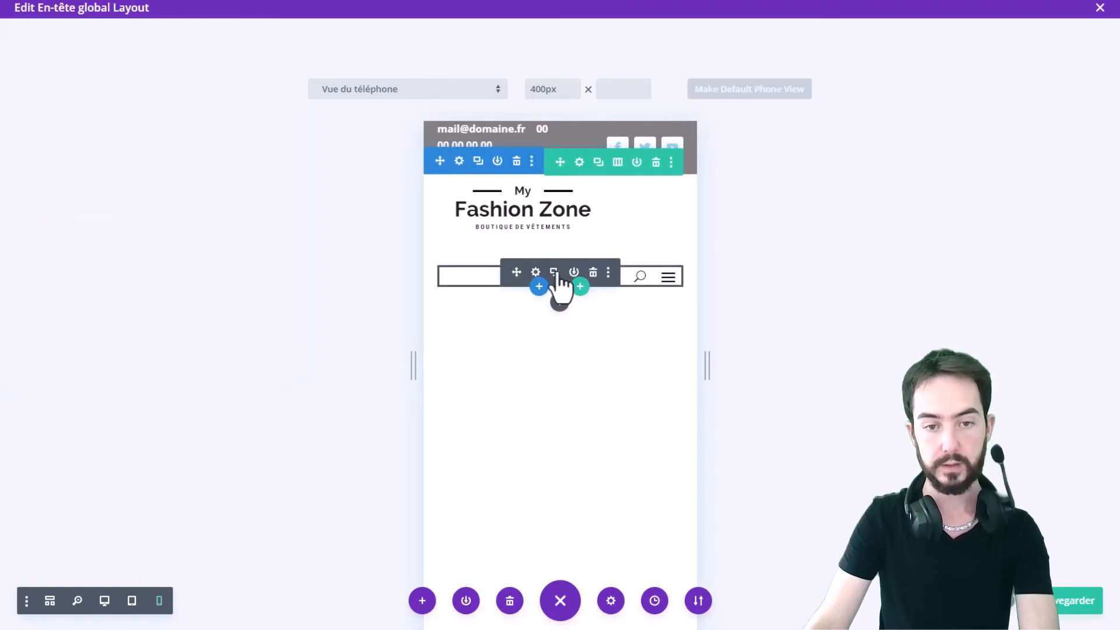
- Set the menu module's Alignement du texte to centered and apply the menu settings
click(535, 272)
click(122, 97)
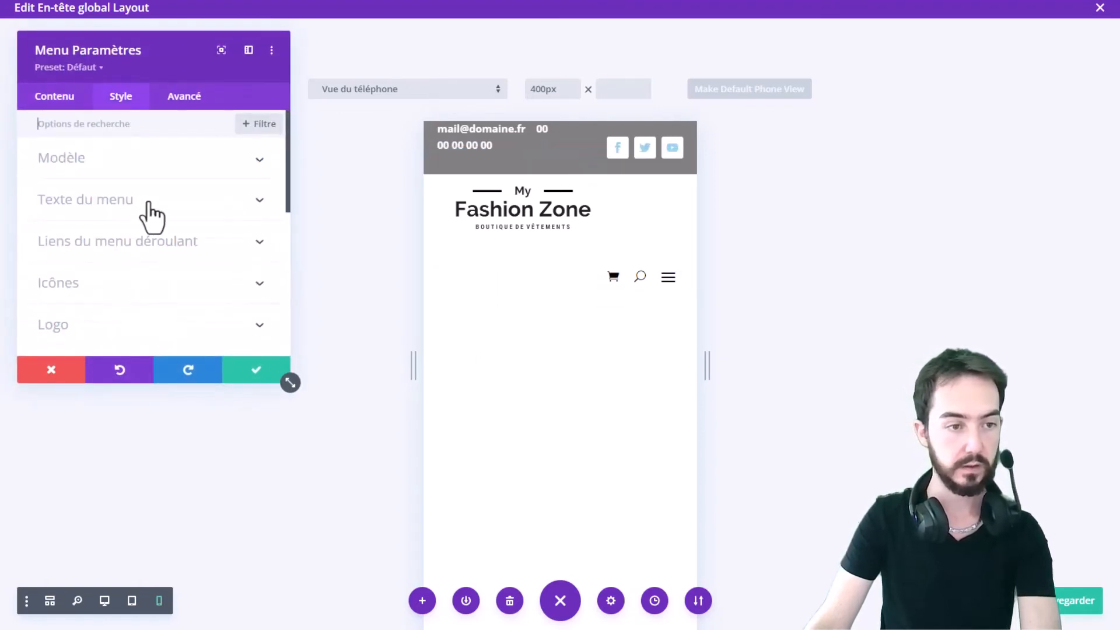
click(125, 201)
scroll(159, 296, down, 5)
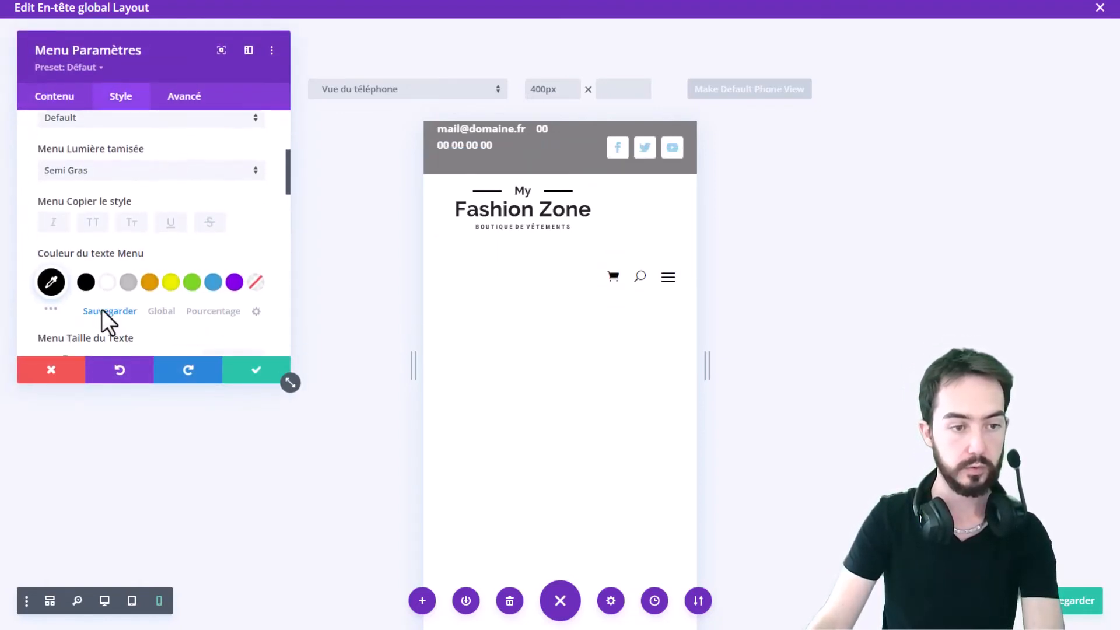
scroll(153, 292, down, 8)
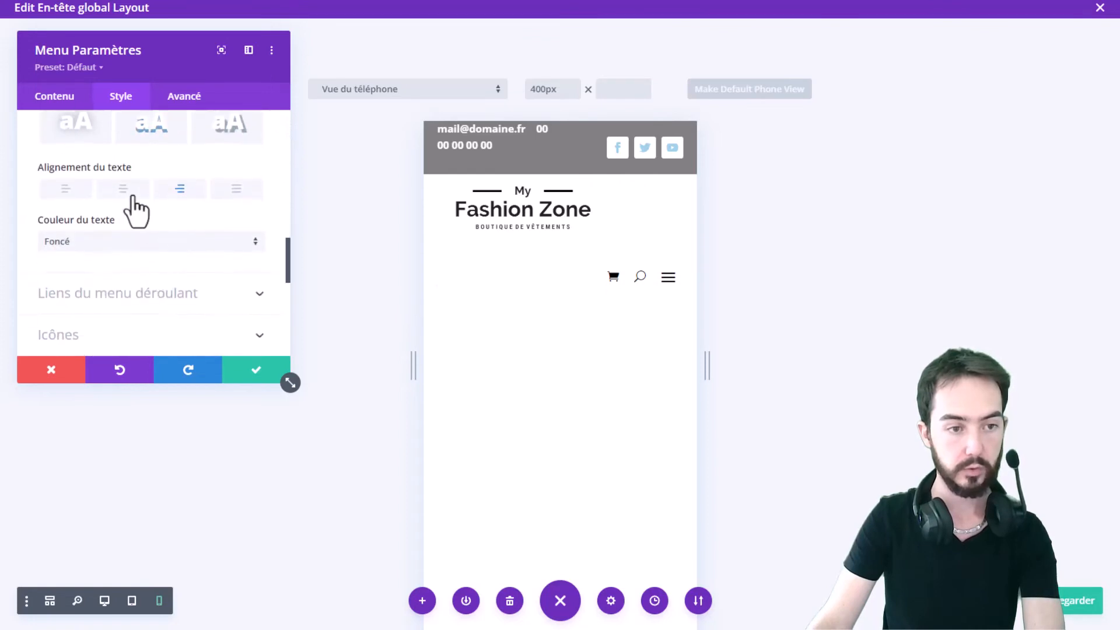
click(128, 191)
click(239, 377)
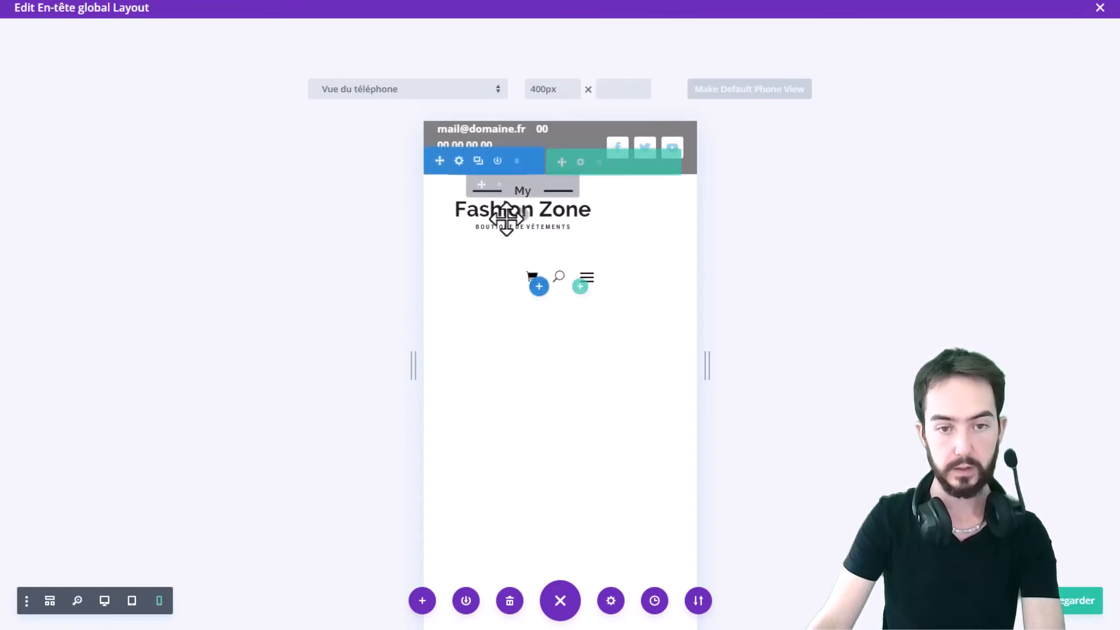
- Enable responsive alignment for the logo image, center it only in the phone view and apply the image settings
click(516, 209)
click(121, 96)
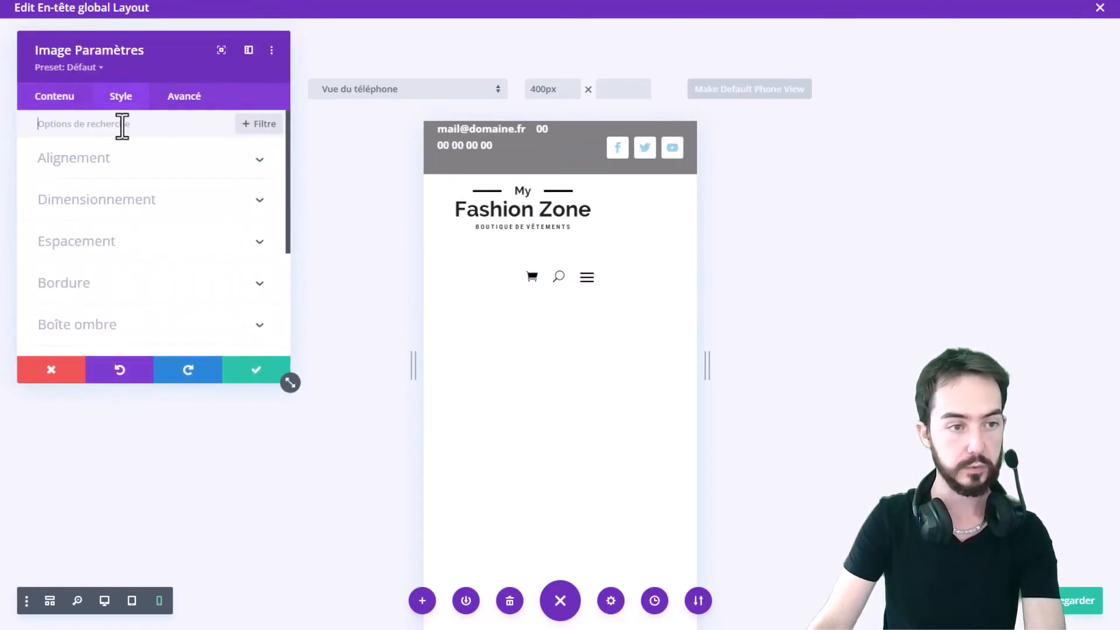
click(88, 168)
click(149, 210)
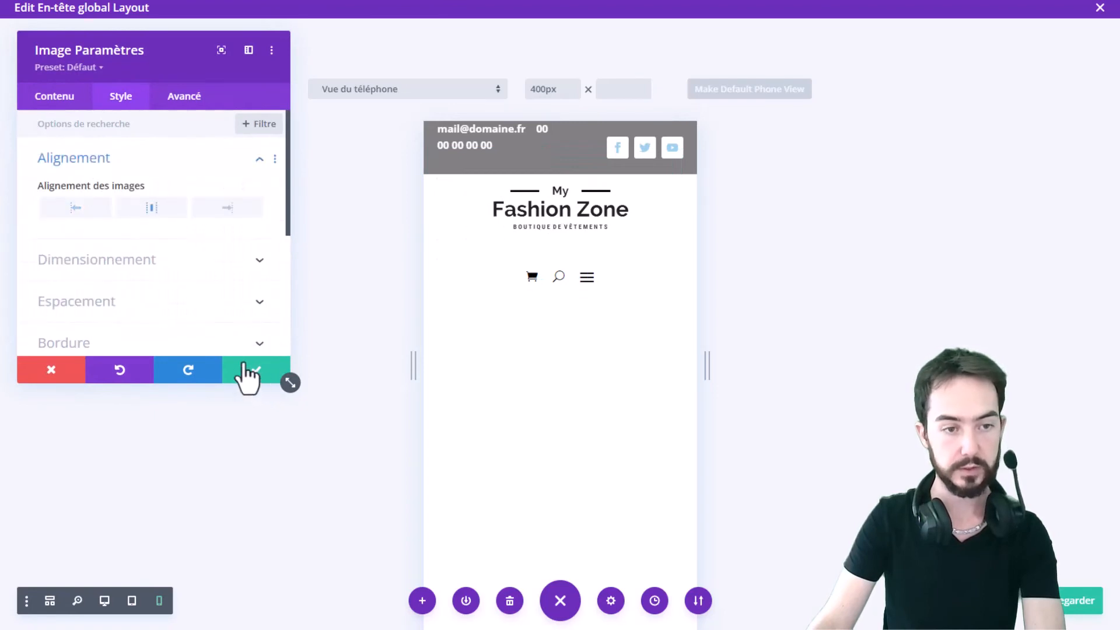
click(92, 211)
click(176, 186)
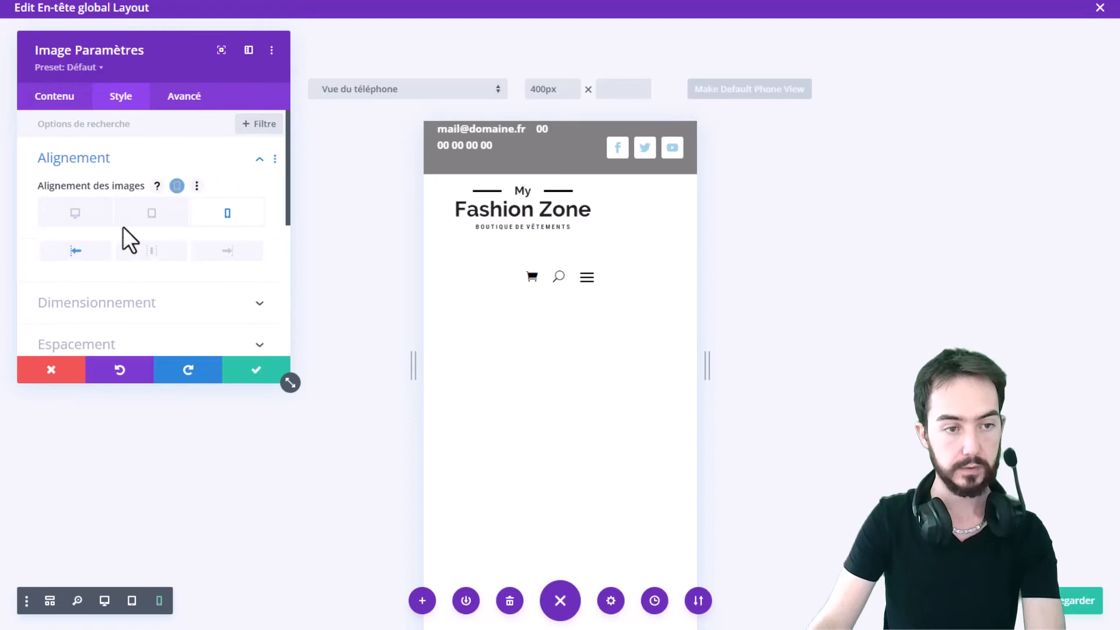
click(154, 221)
click(151, 252)
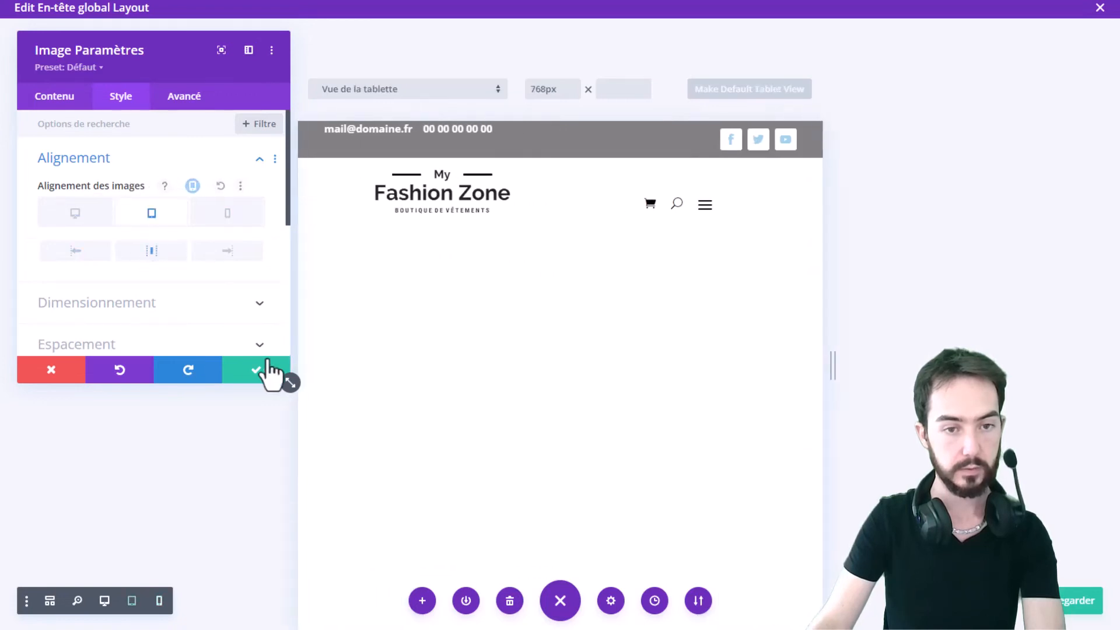
click(225, 217)
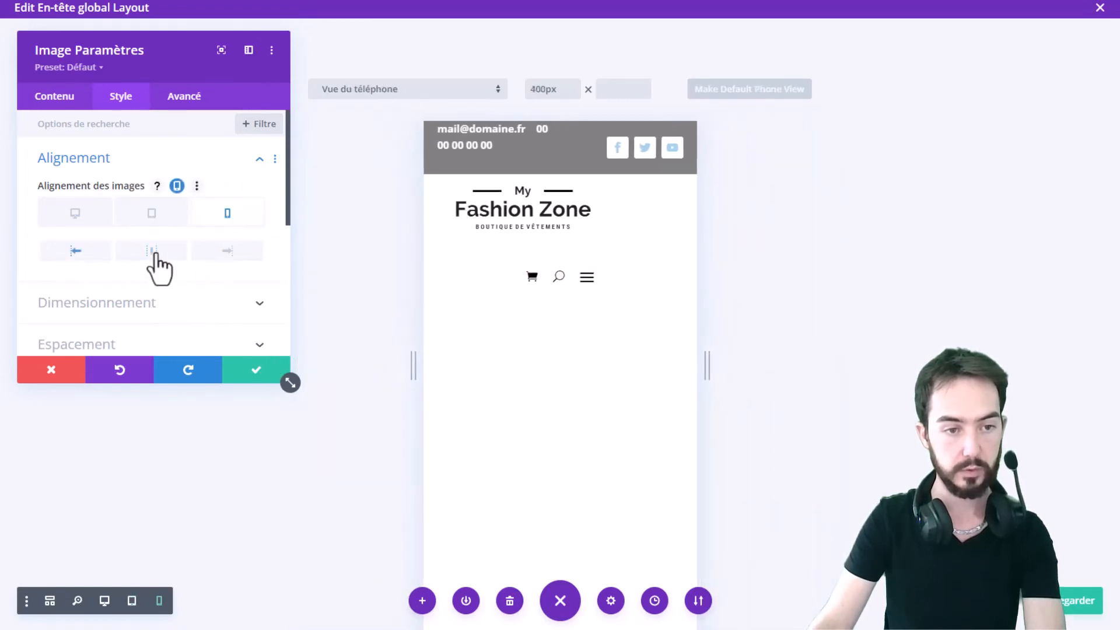
click(241, 373)
- Enable responsive values for the menu module's Alignement du texte and align it right on desktop
mouse_move(557, 289)
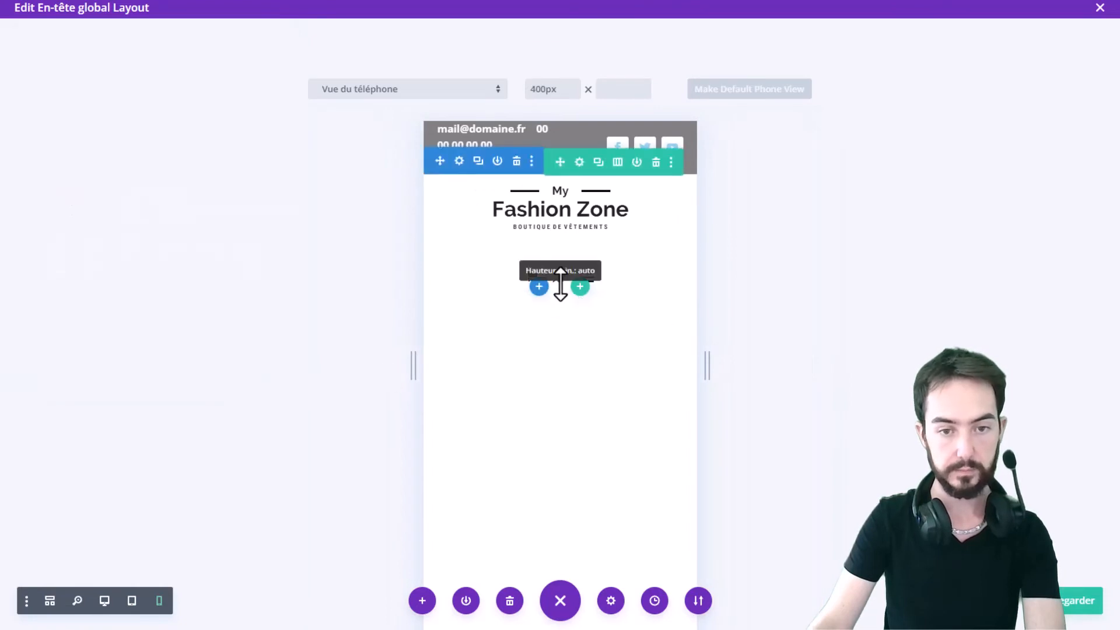
click(535, 272)
click(125, 101)
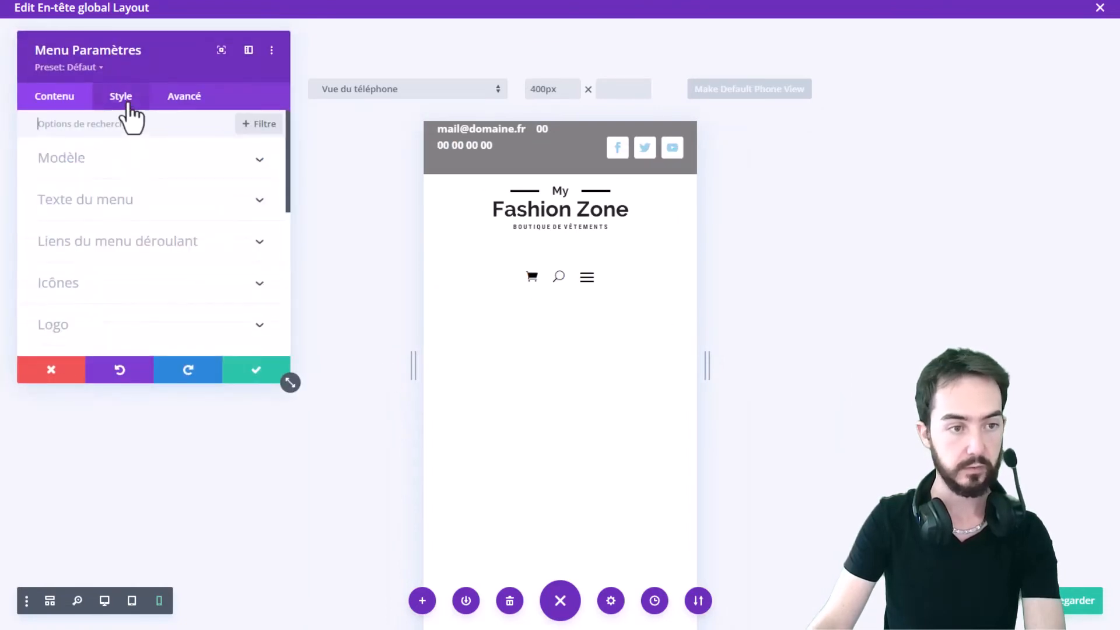
click(140, 221)
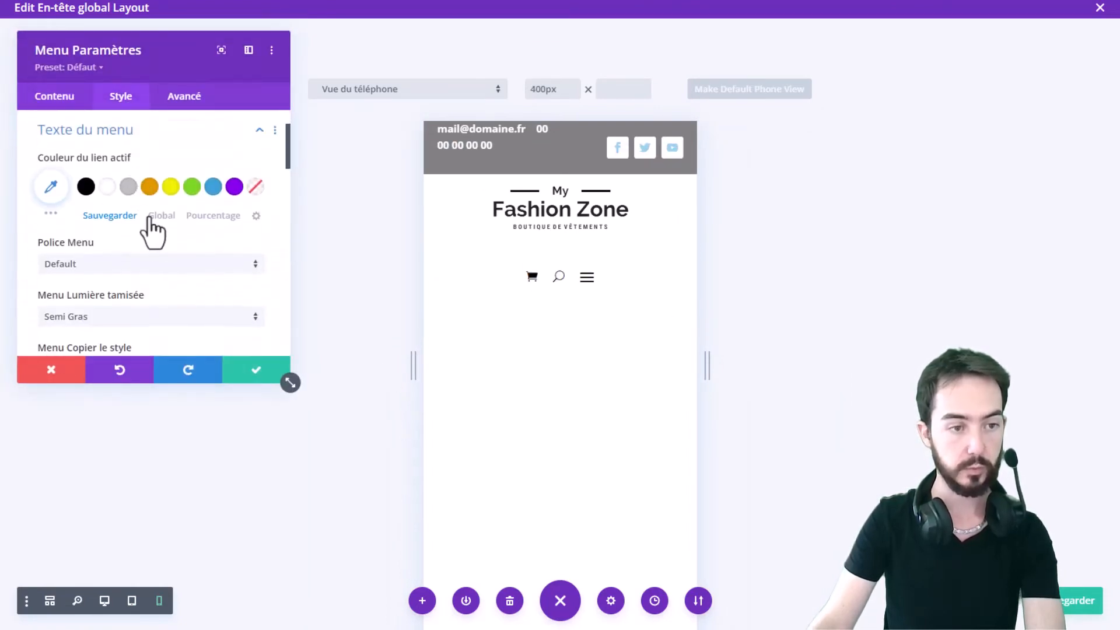
scroll(154, 245, down, 2)
scroll(140, 247, down, 3)
scroll(142, 253, up, 2)
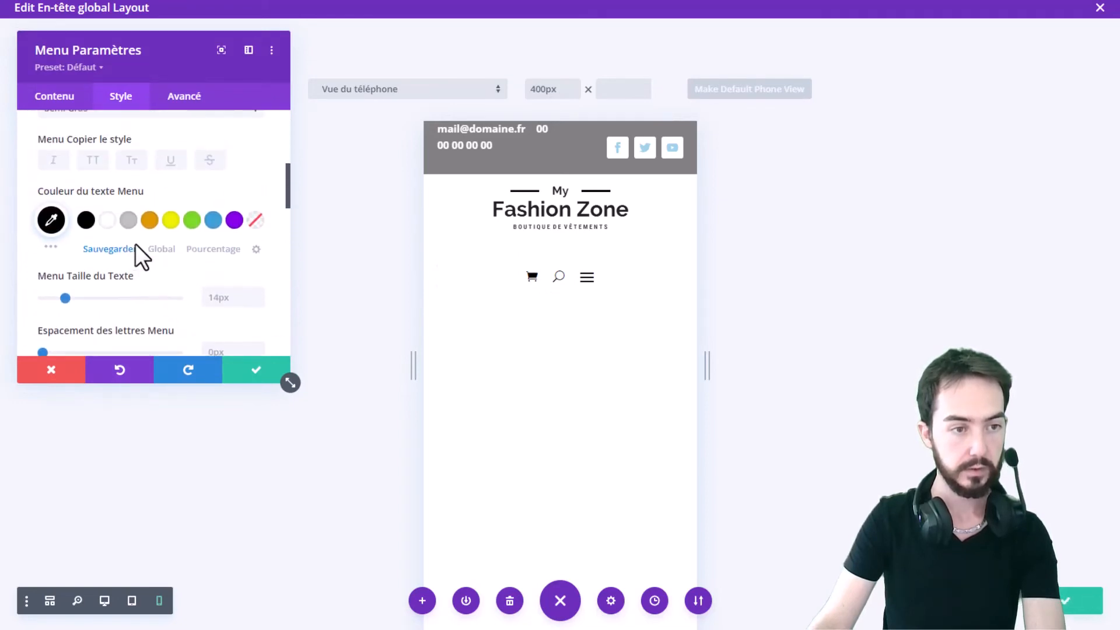
scroll(143, 252, down, 5)
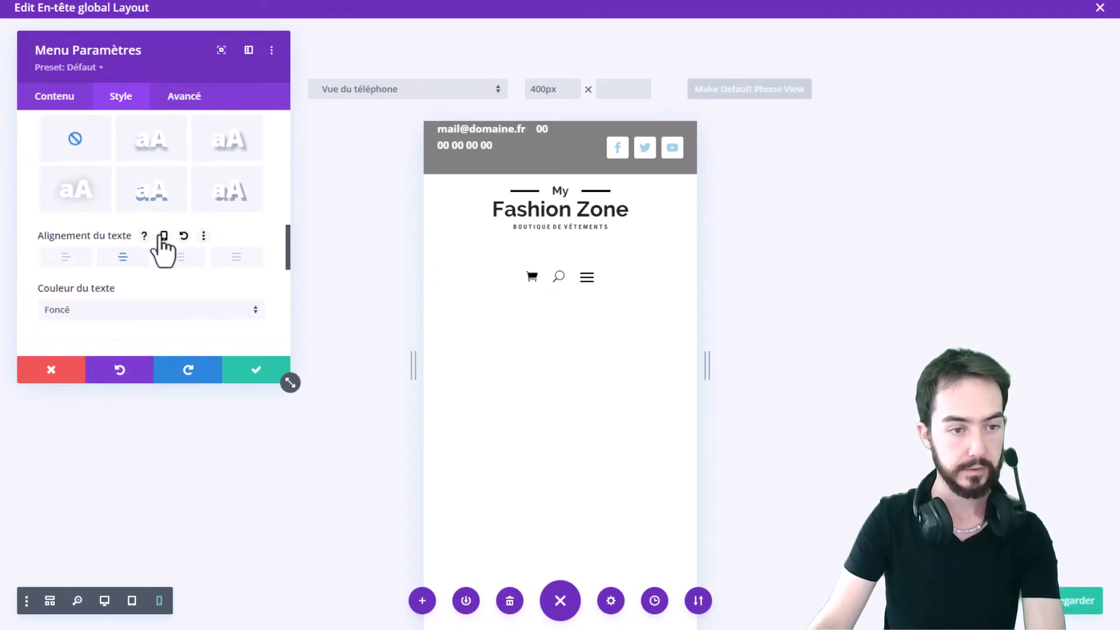
click(178, 236)
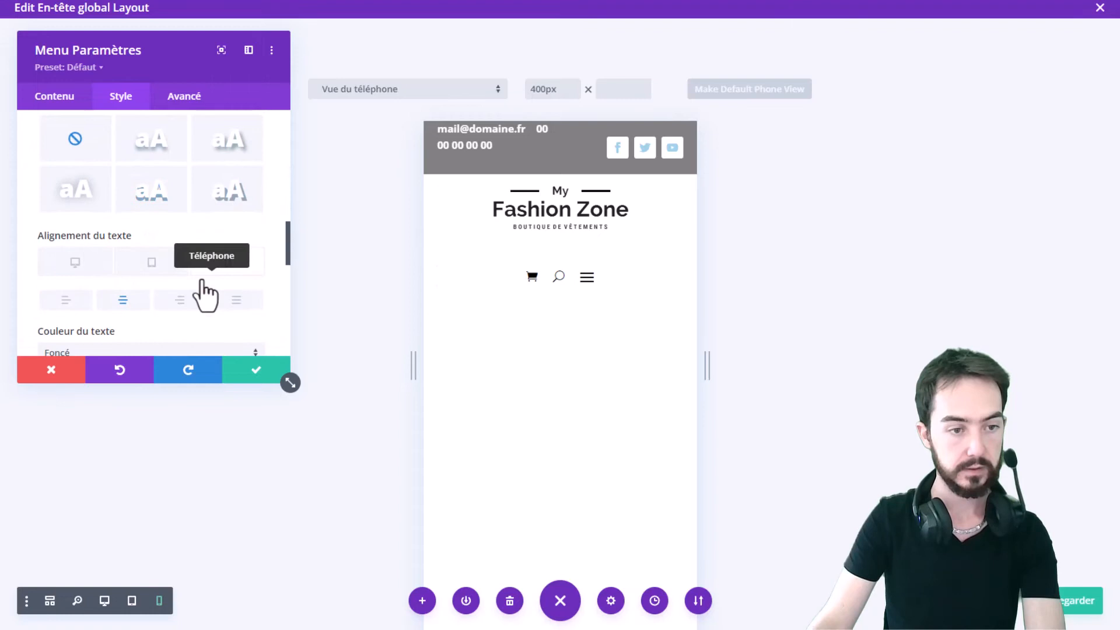
click(82, 264)
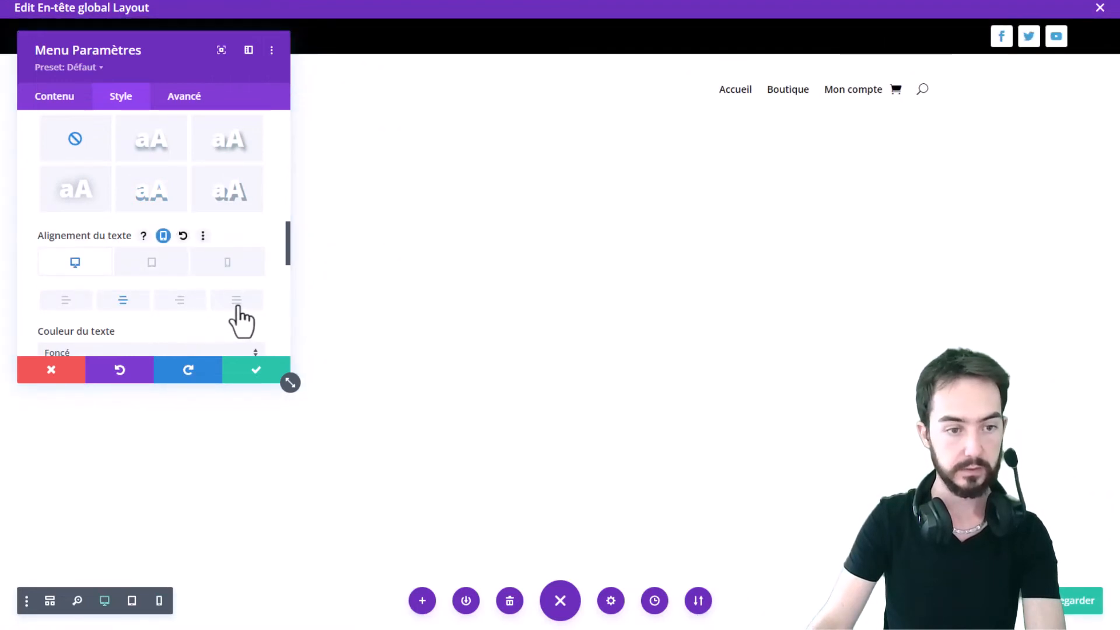
click(179, 300)
- Set the menu's Alignement du texte to centered for the phone view and apply the menu settings
click(151, 264)
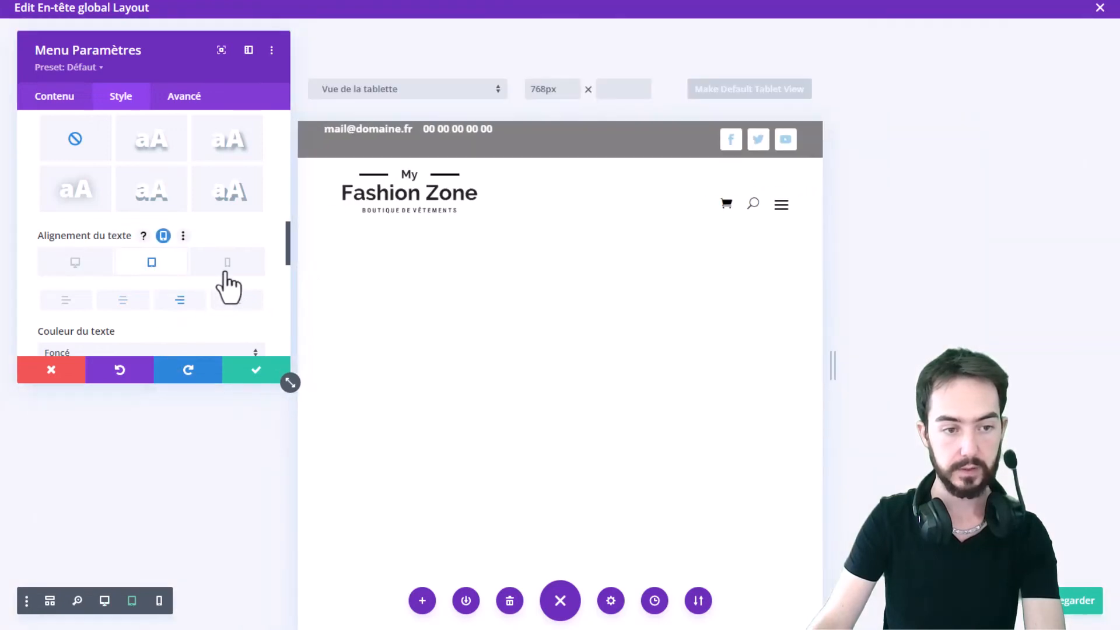
click(229, 265)
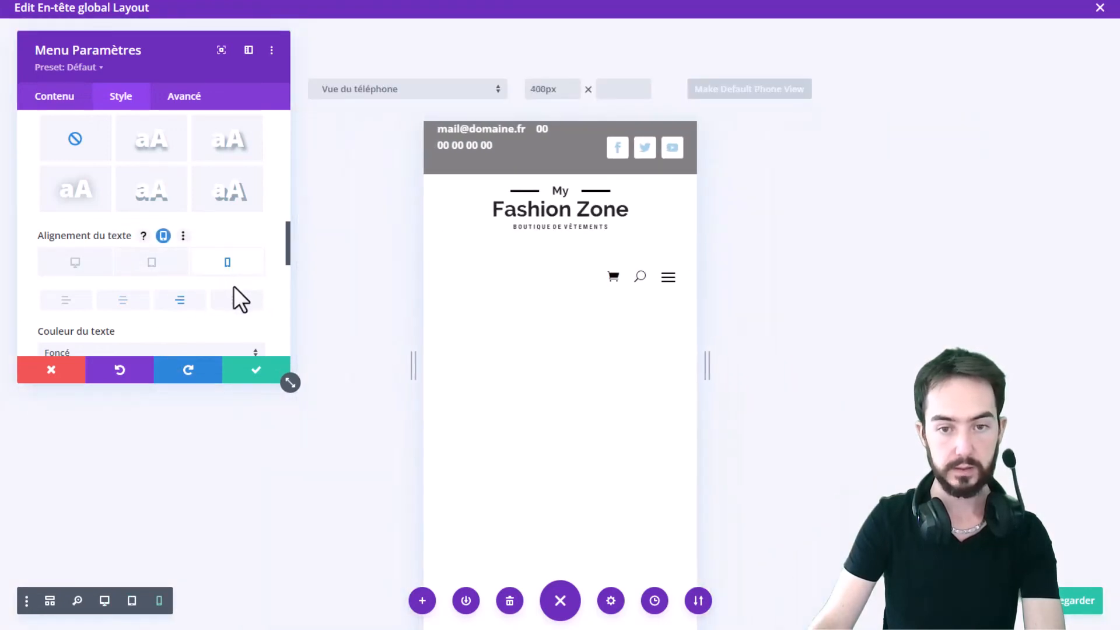
click(133, 301)
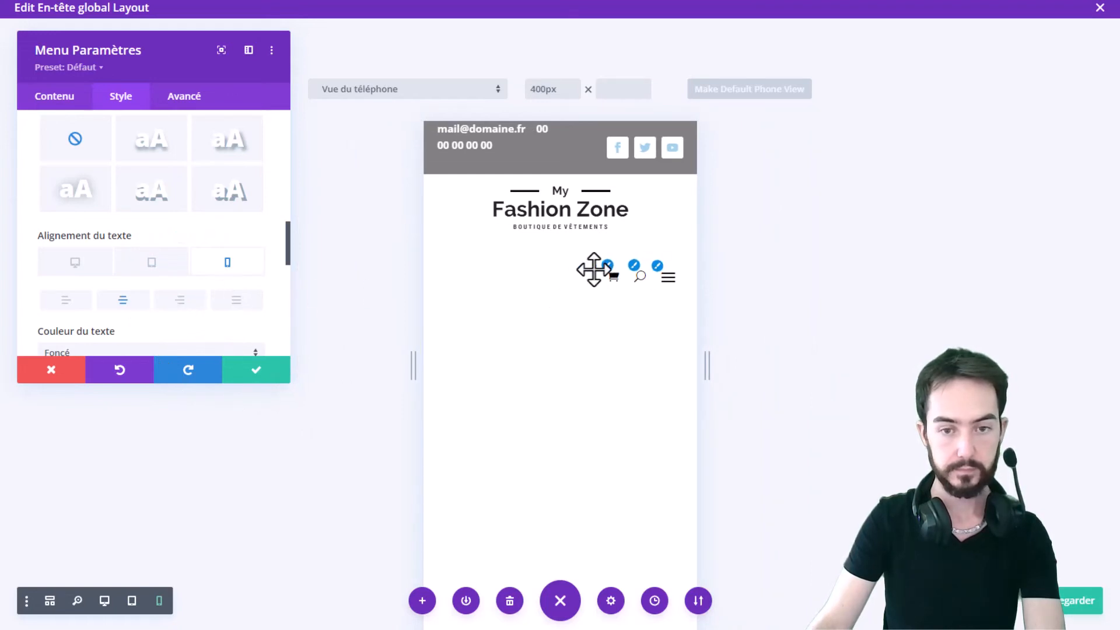
click(241, 373)
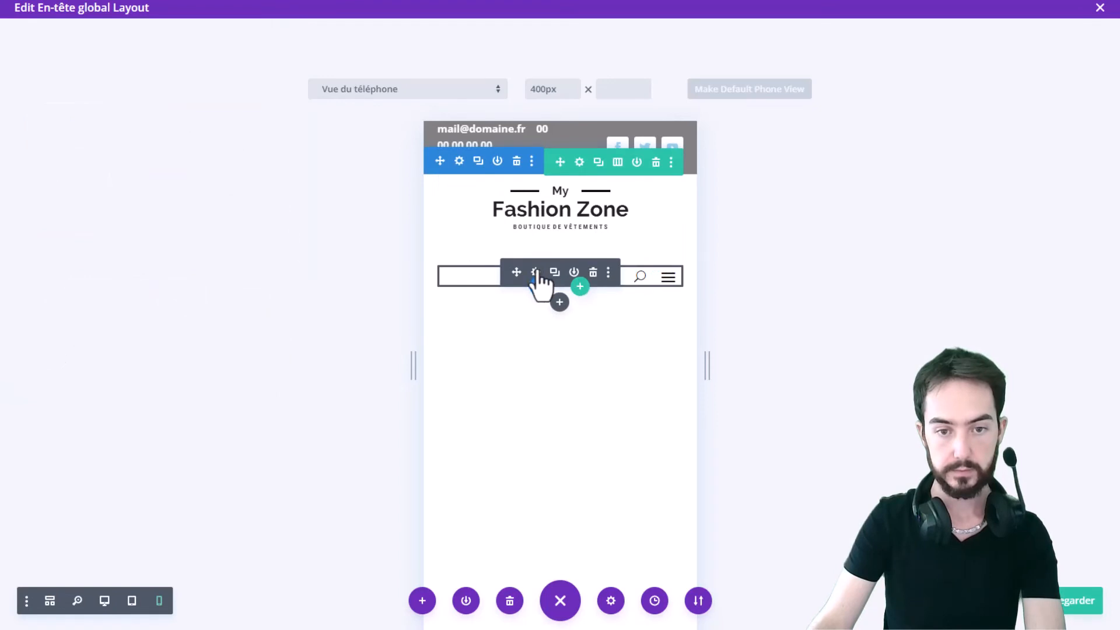
- Reopen the menu module's settings and review its Alignement du texte for the phone view
click(535, 273)
click(120, 98)
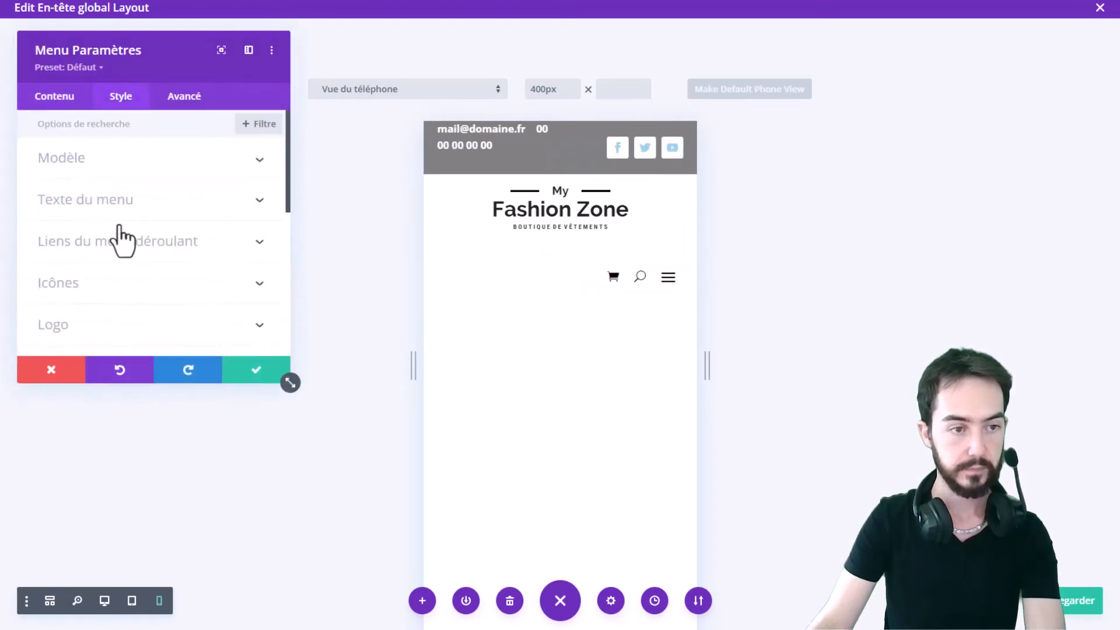
click(140, 202)
scroll(142, 243, down, 8)
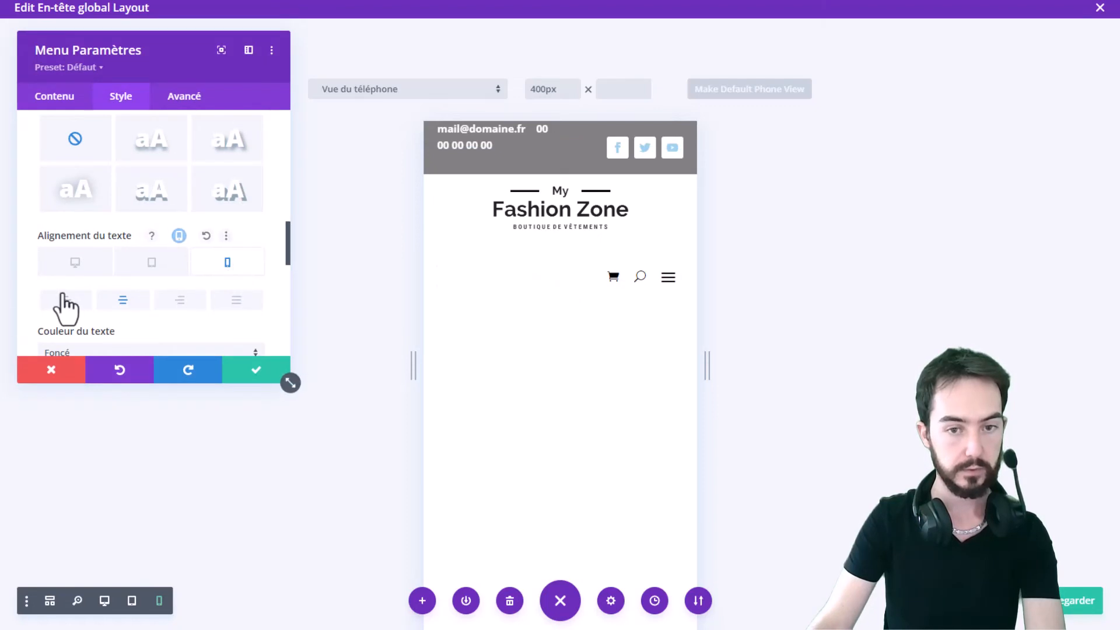
scroll(140, 251, down, 2)
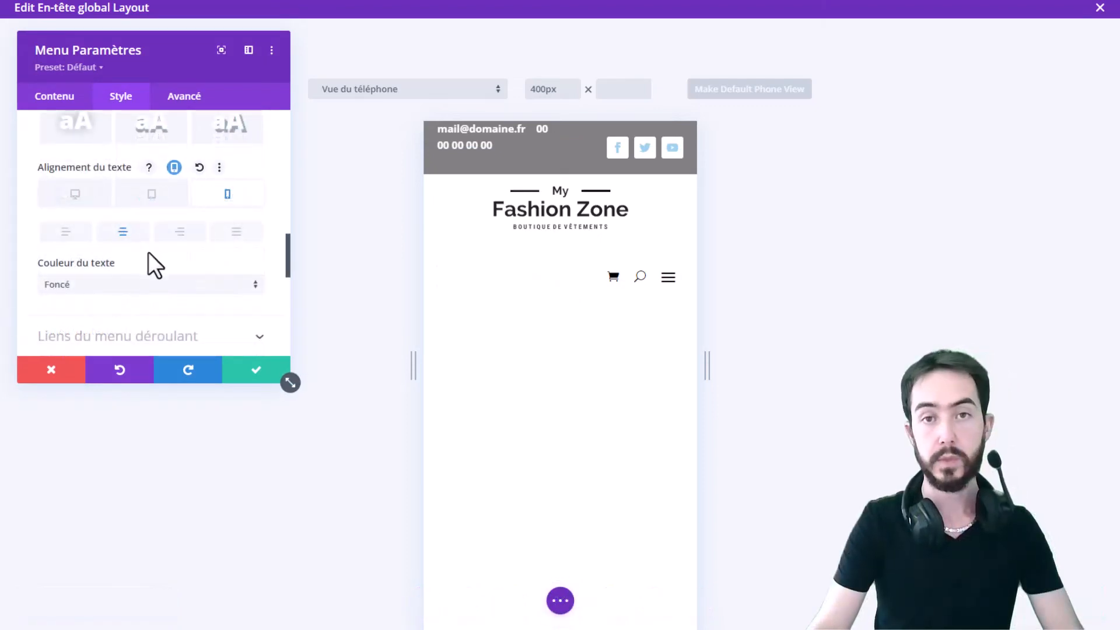
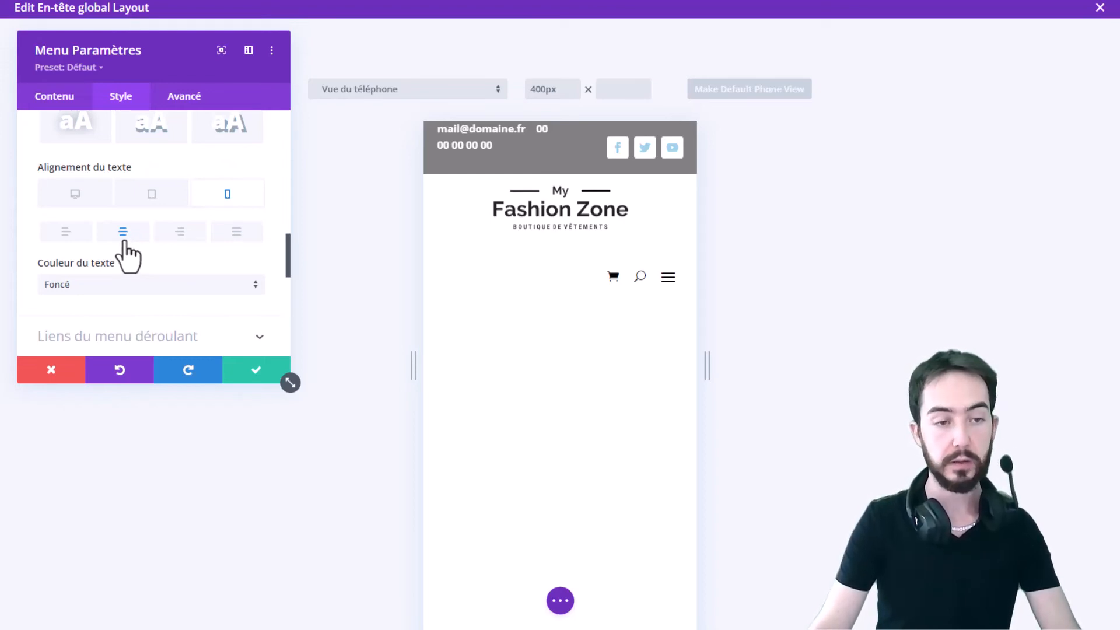
scroll(146, 236, up, 10)
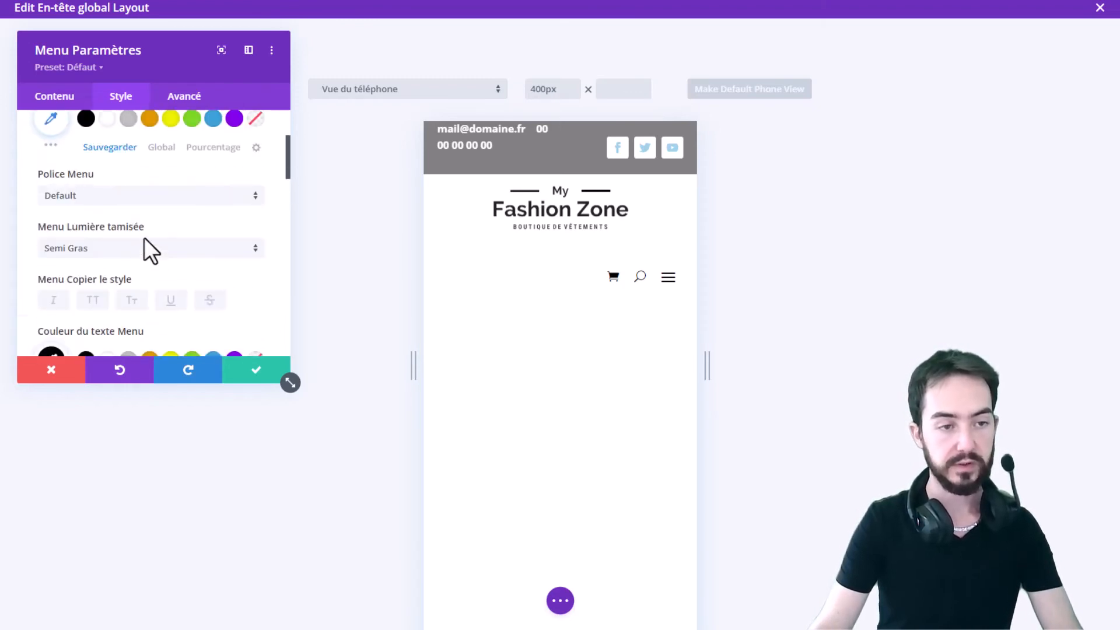
- Enter display:flex; and justify-content:center; as the menu module's custom CSS for Élément principal
click(184, 98)
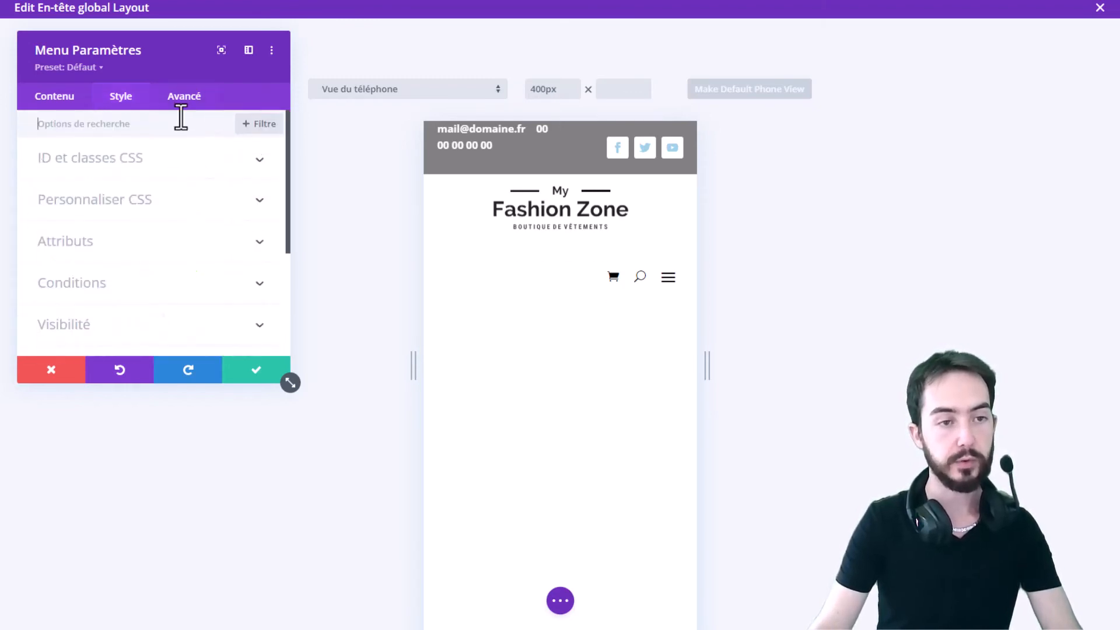
click(133, 202)
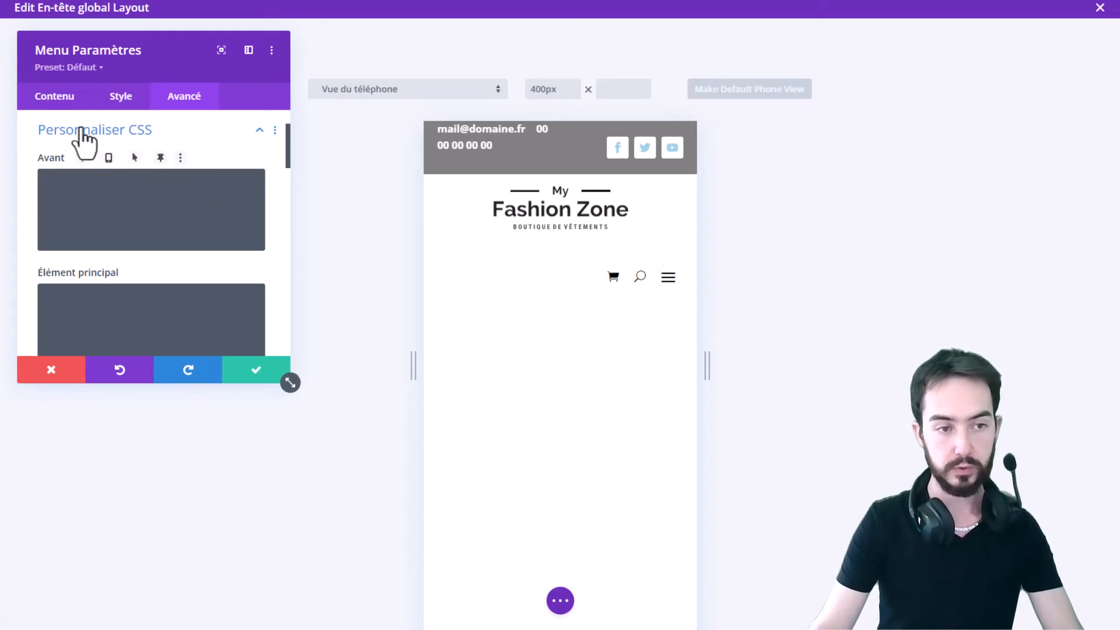
scroll(131, 262, down, 1)
click(210, 227)
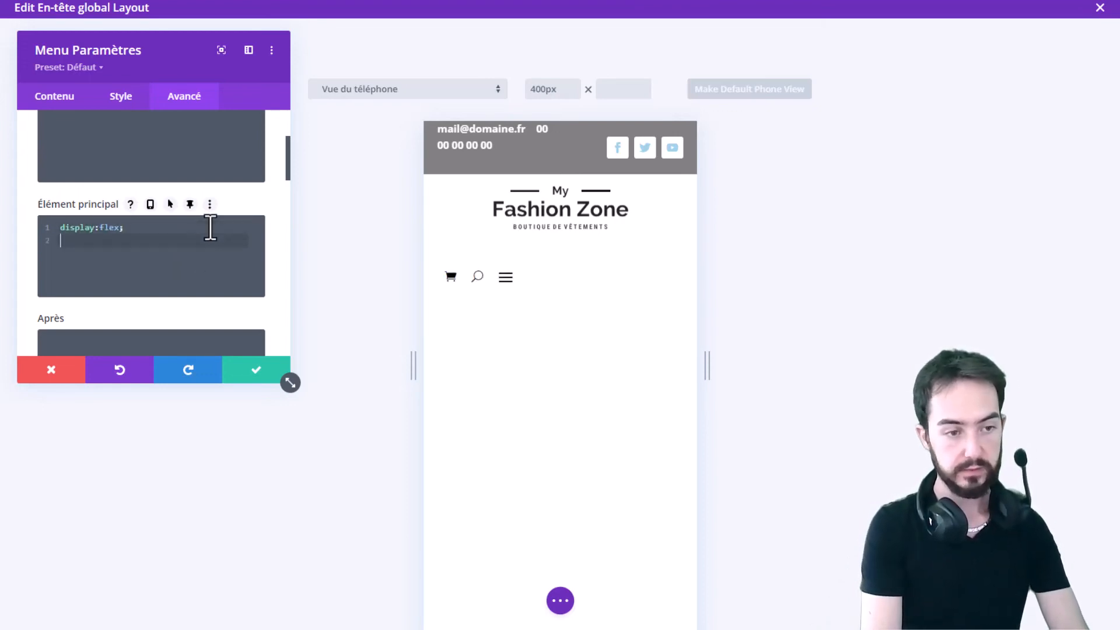
text(t)
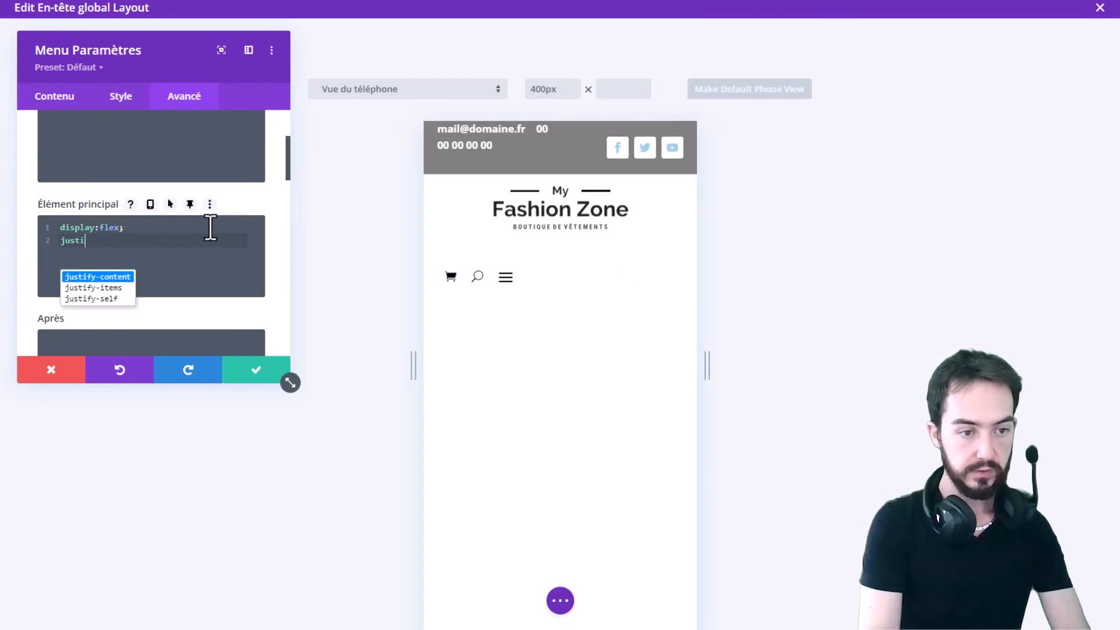
text(i)
key(Return)
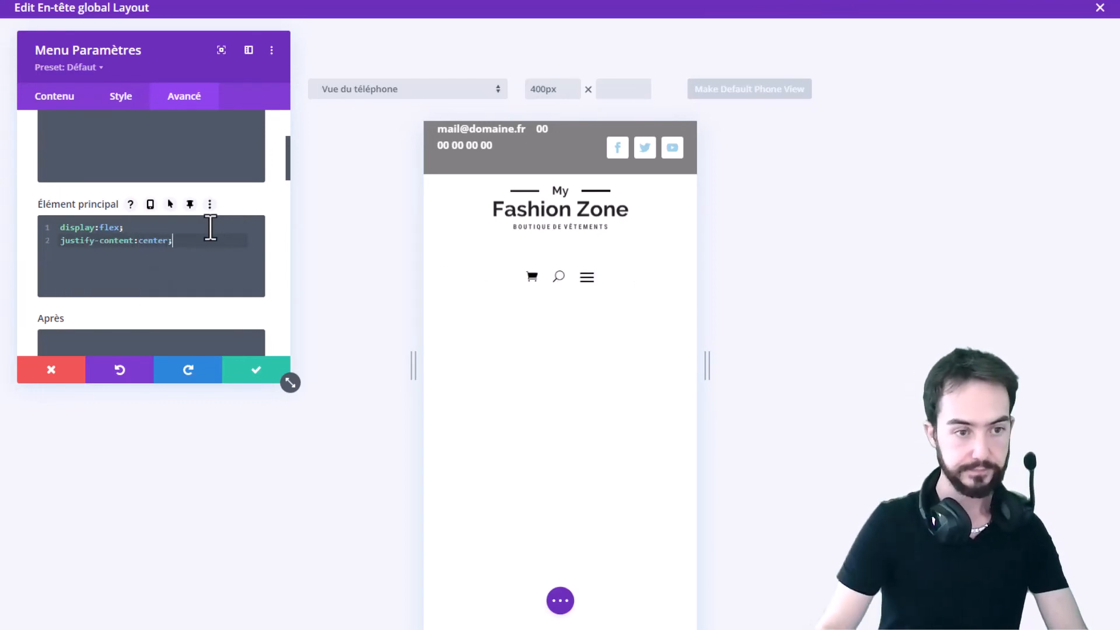
- Apply the menu module's custom CSS and compare the header in the tablet and phone views
click(250, 376)
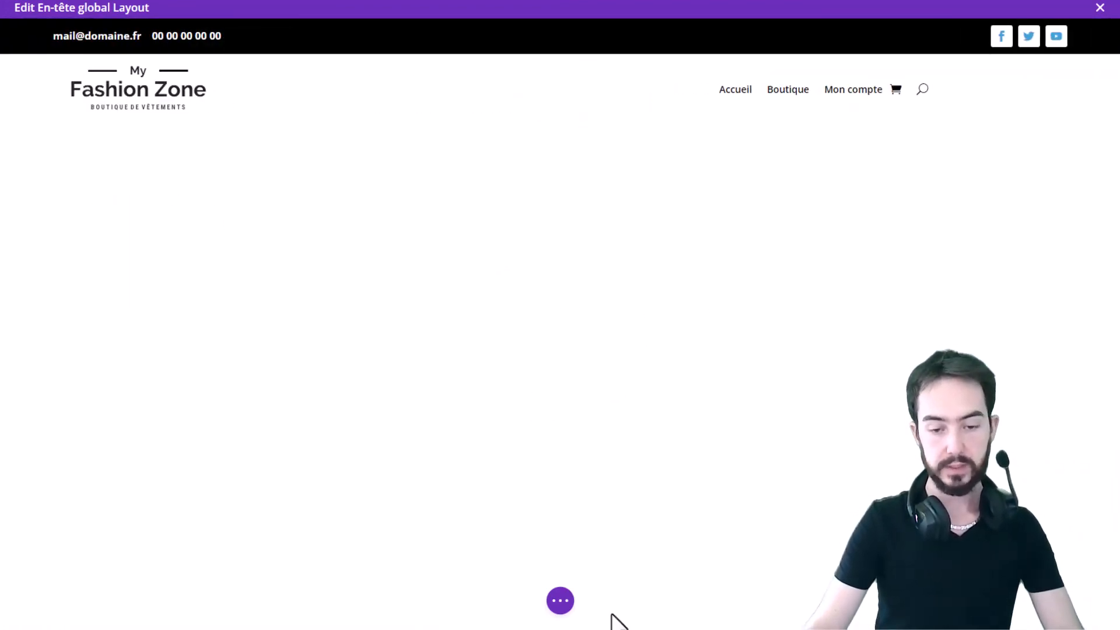
click(563, 602)
click(133, 600)
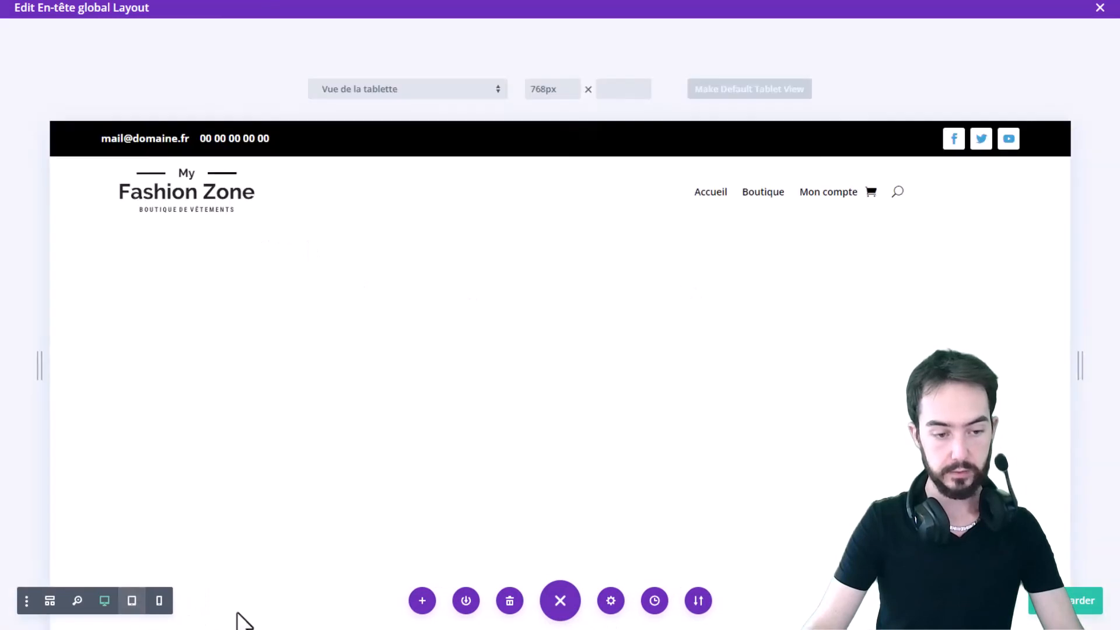
click(159, 602)
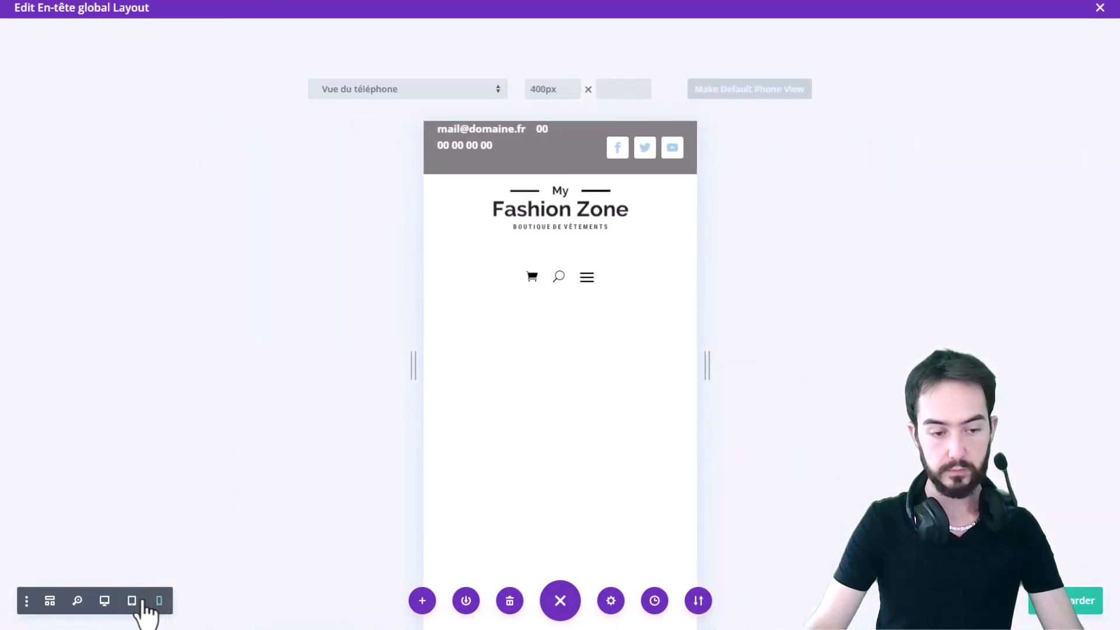
click(133, 601)
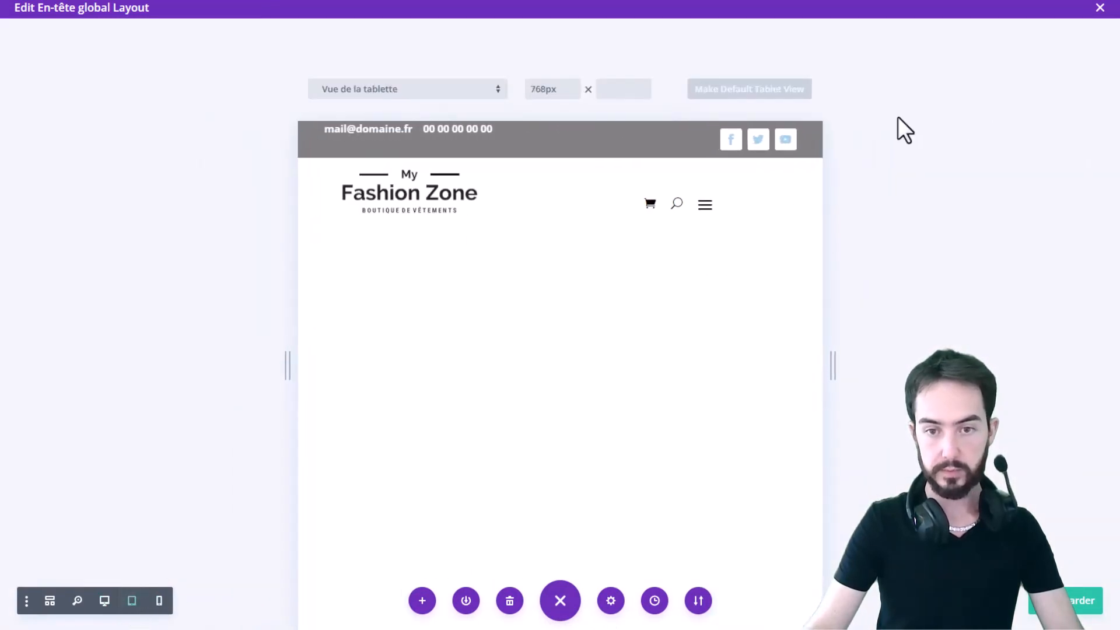
- Reopen the menu module's settings and review its Alignement du texte for the tablet view
click(654, 200)
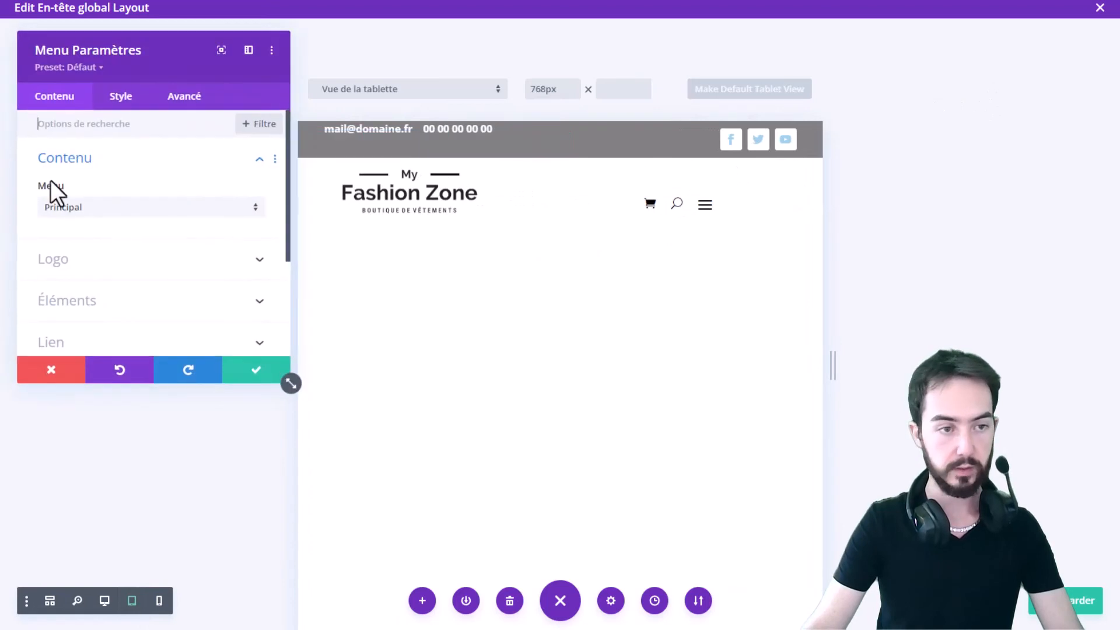
click(120, 96)
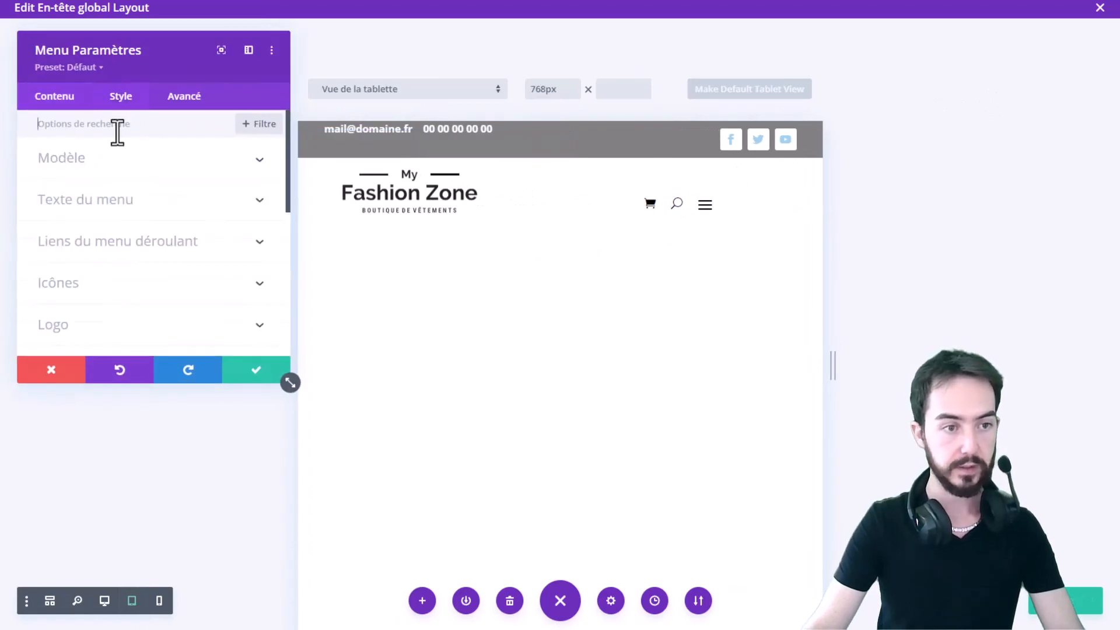
click(110, 183)
scroll(155, 183, down, 4)
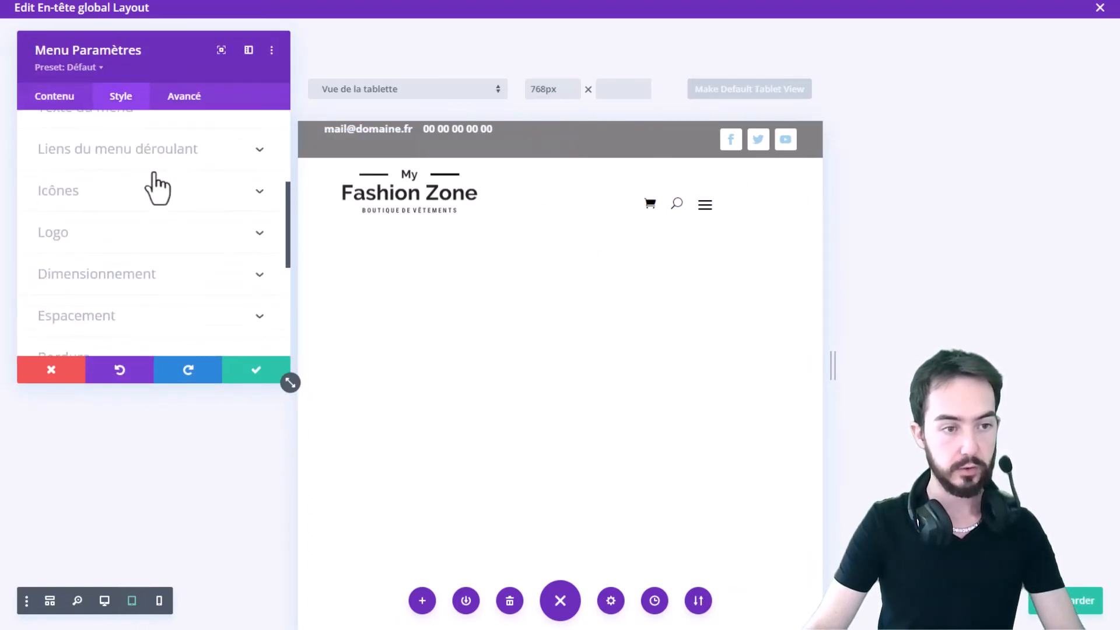
scroll(158, 210, up, 1)
click(138, 186)
scroll(175, 286, down, 5)
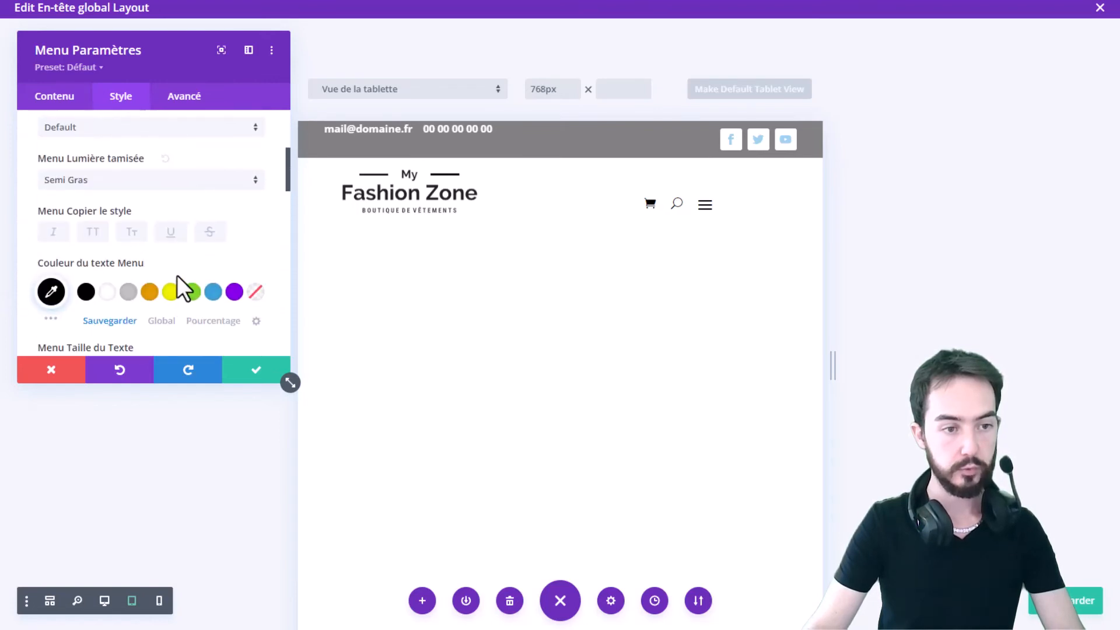
scroll(150, 292, down, 6)
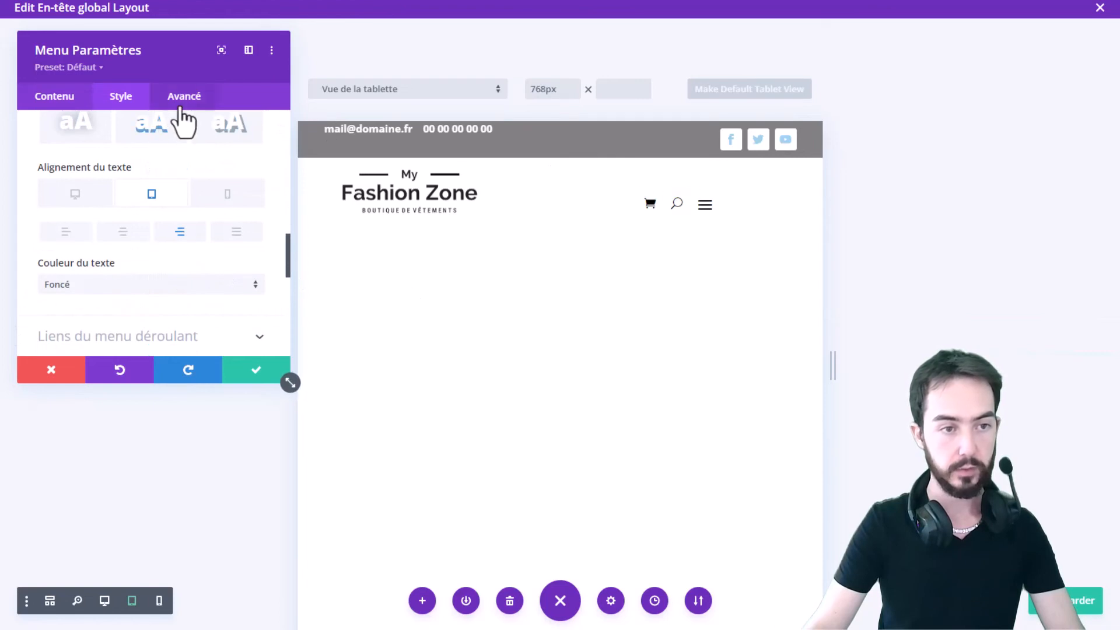
- Copy the menu module's custom CSS from Élément principal and clear it from that field
click(184, 96)
click(117, 213)
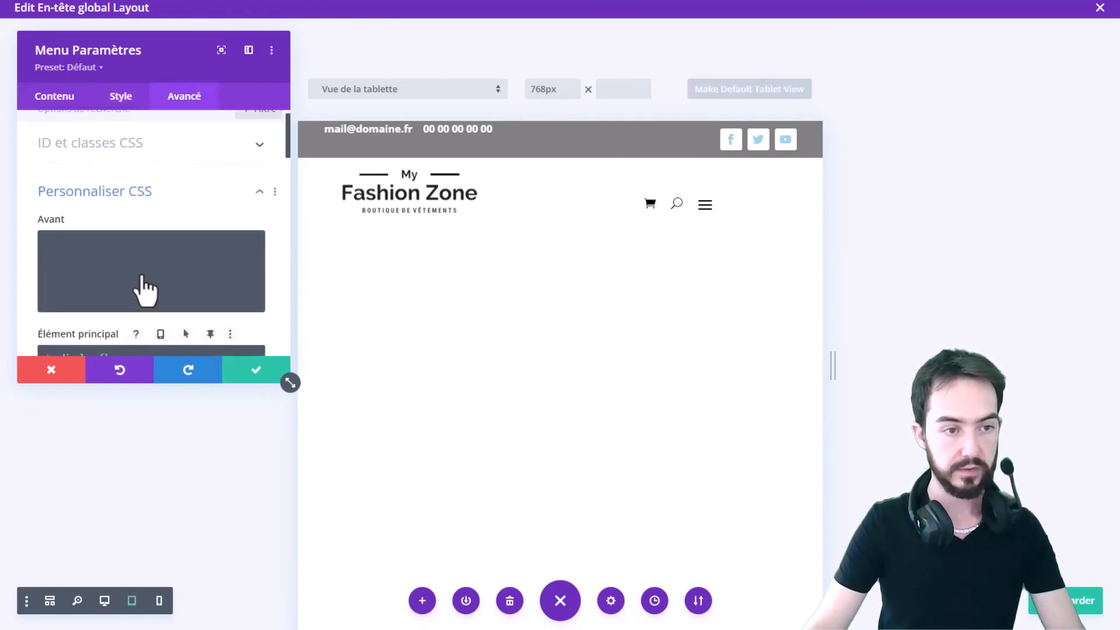
scroll(146, 280, down, 3)
scroll(186, 224, up, 1)
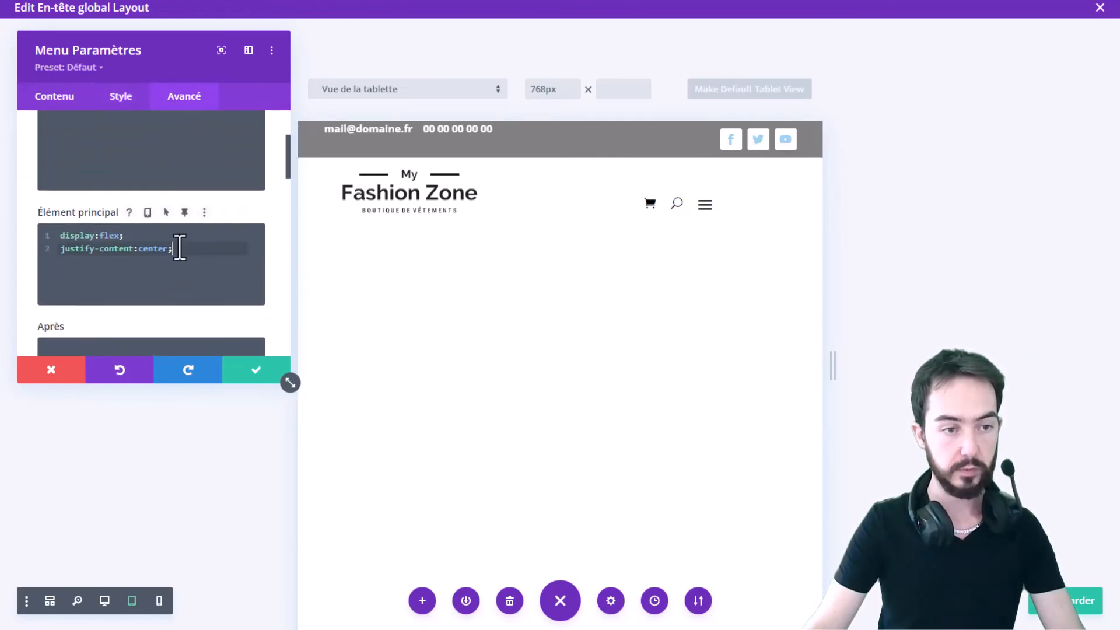
key(ctrl+a)
key(ctrl+c)
key(BackSpace)
- Enable responsive values for Élément principal, paste display:flex; and justify-content:center; for the phone view only, and apply the menu settings
click(150, 213)
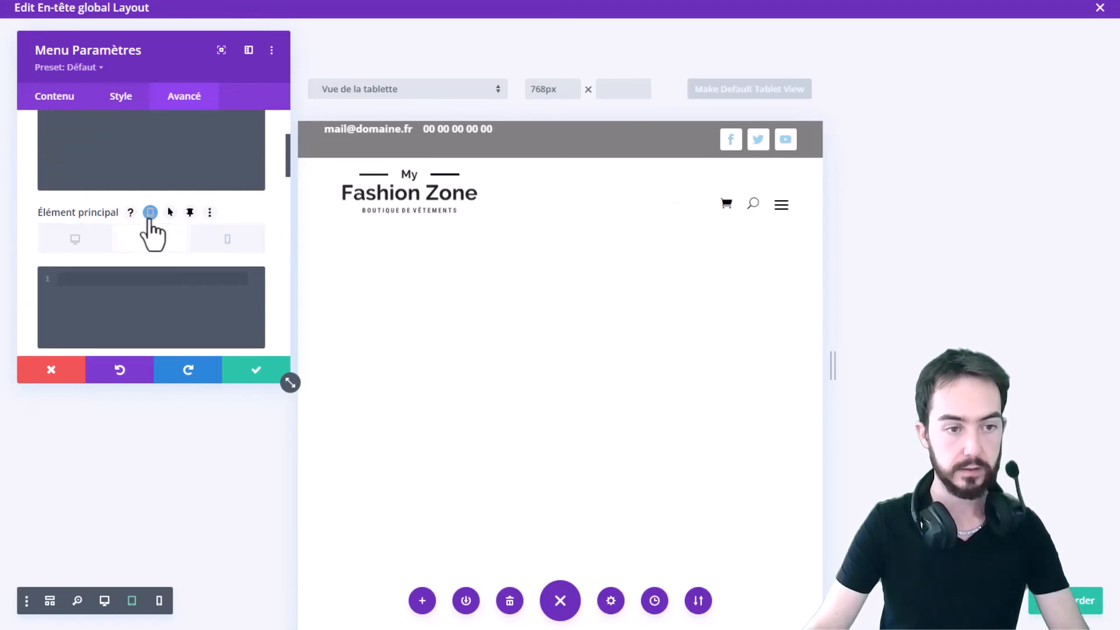
click(228, 240)
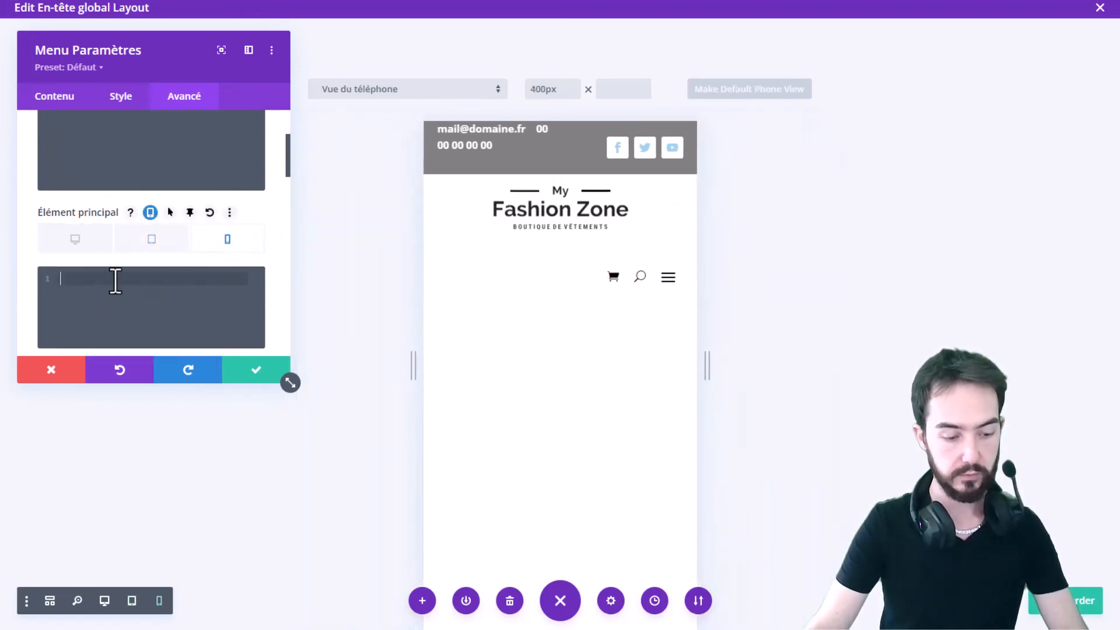
key(ctrl+v)
click(156, 248)
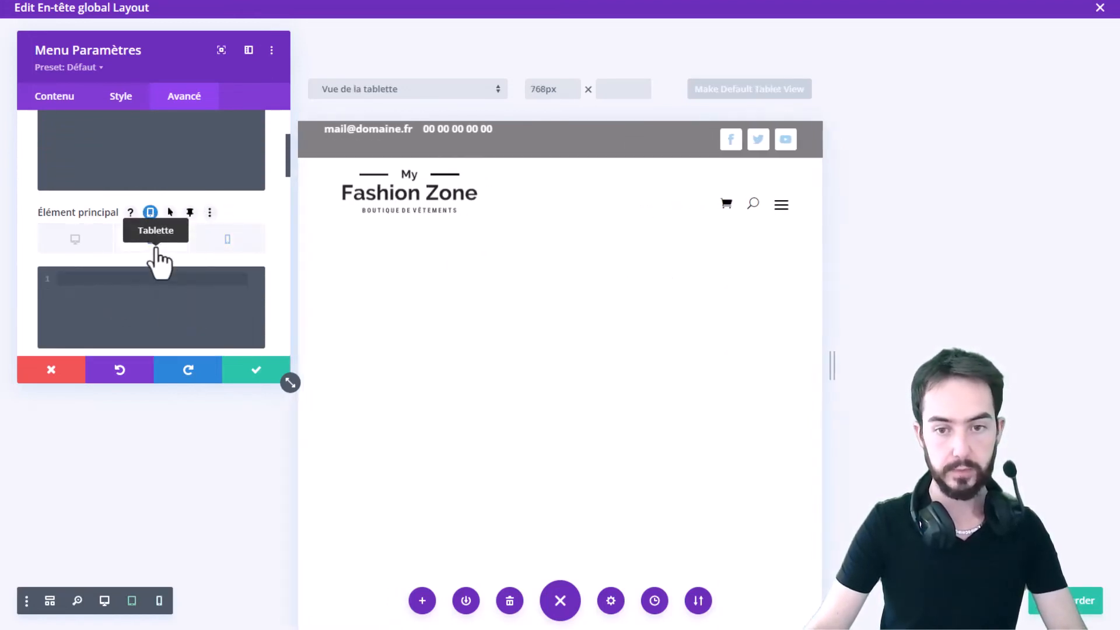
click(69, 244)
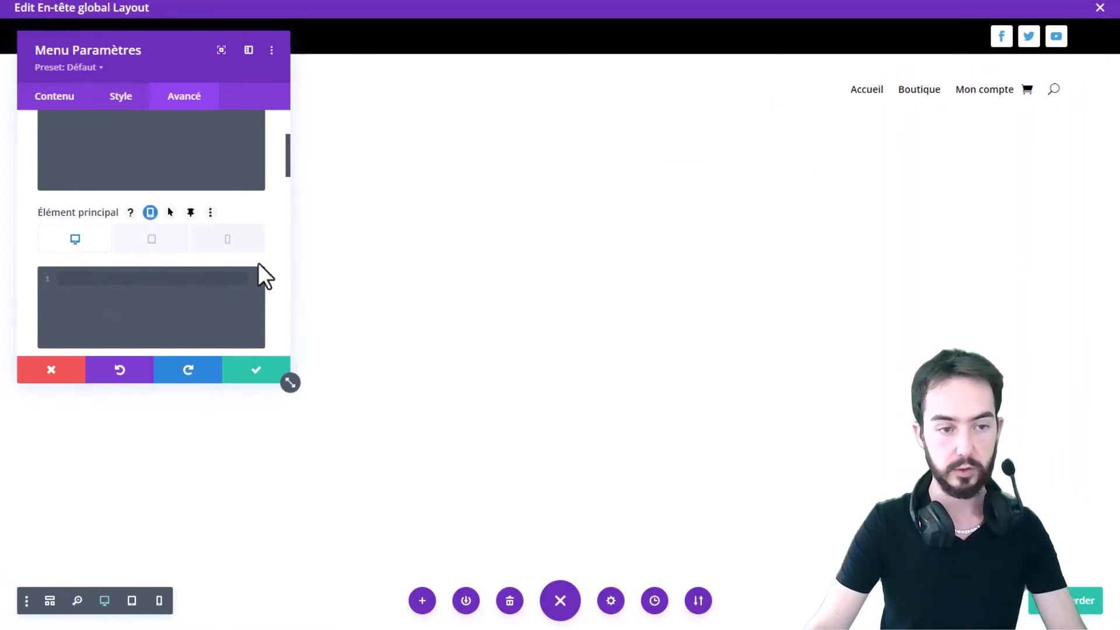
click(232, 240)
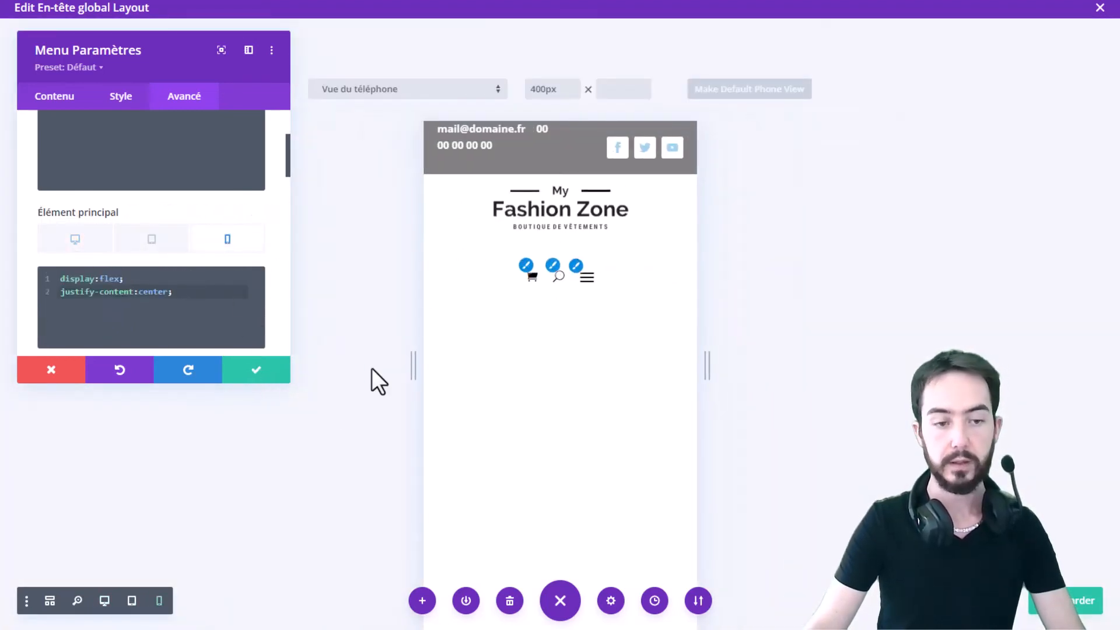
click(241, 376)
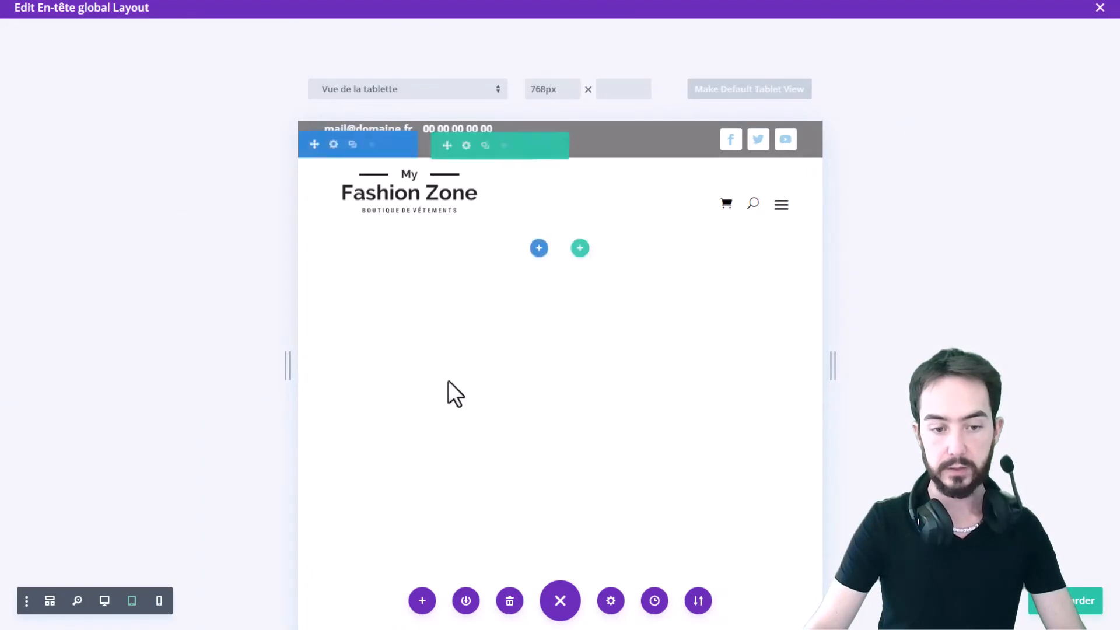
- Set the menu module's top margin to -30px while in the phone view and apply the settings
click(160, 601)
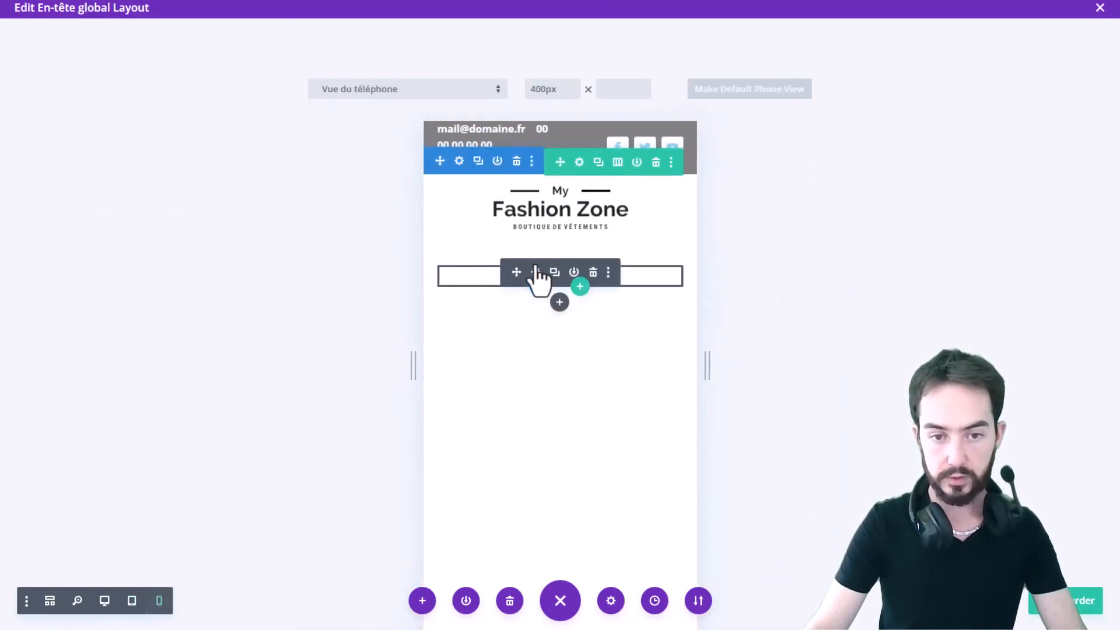
click(537, 279)
click(116, 106)
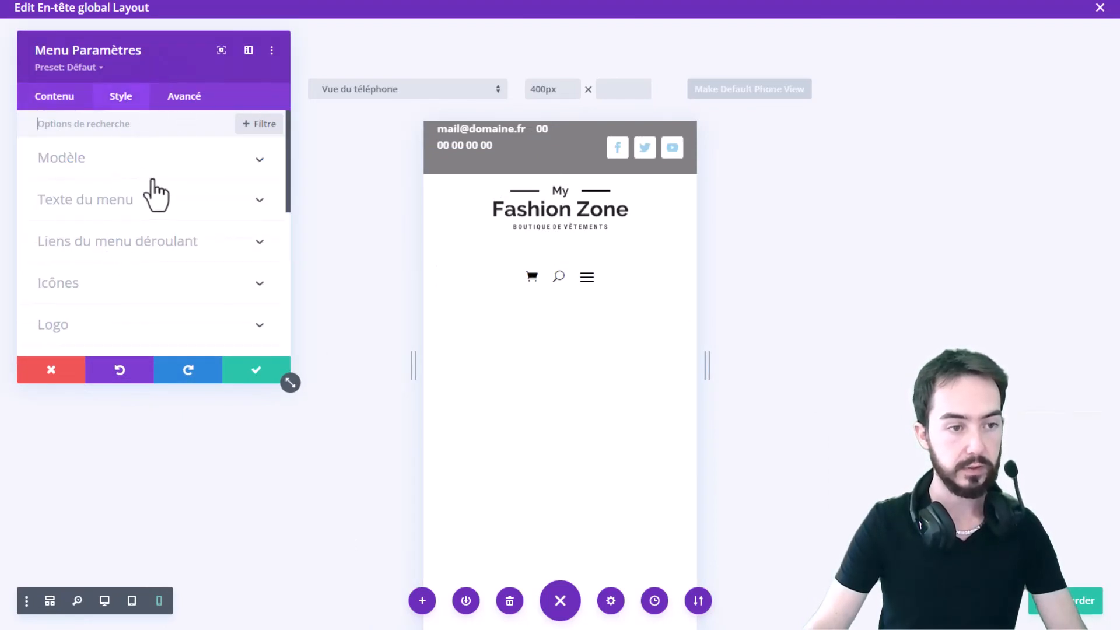
scroll(155, 192, down, 3)
click(127, 274)
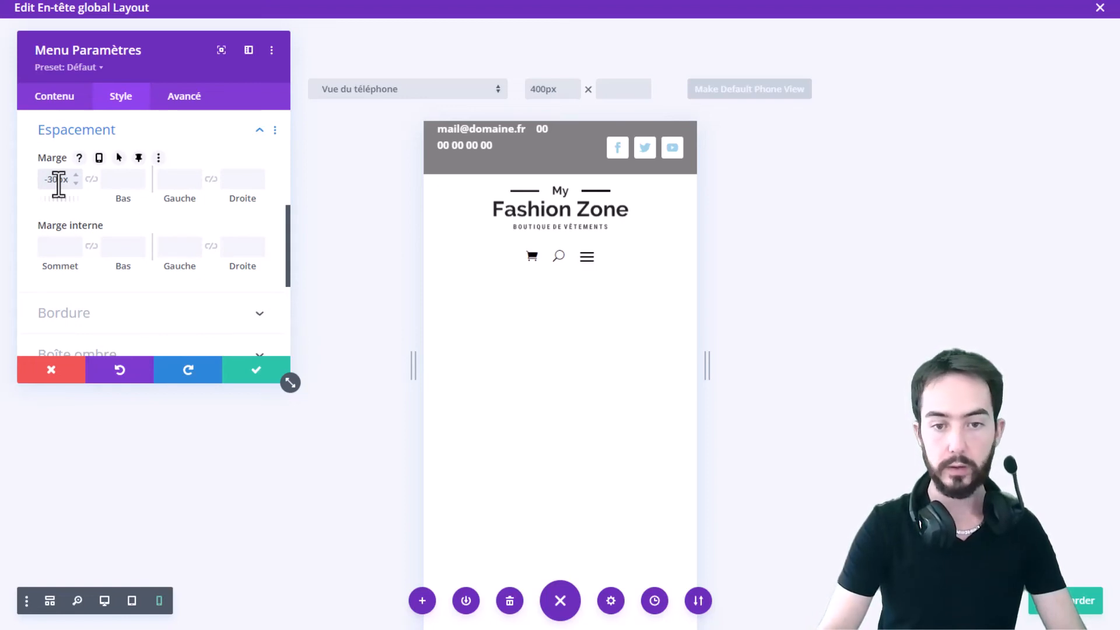
click(254, 374)
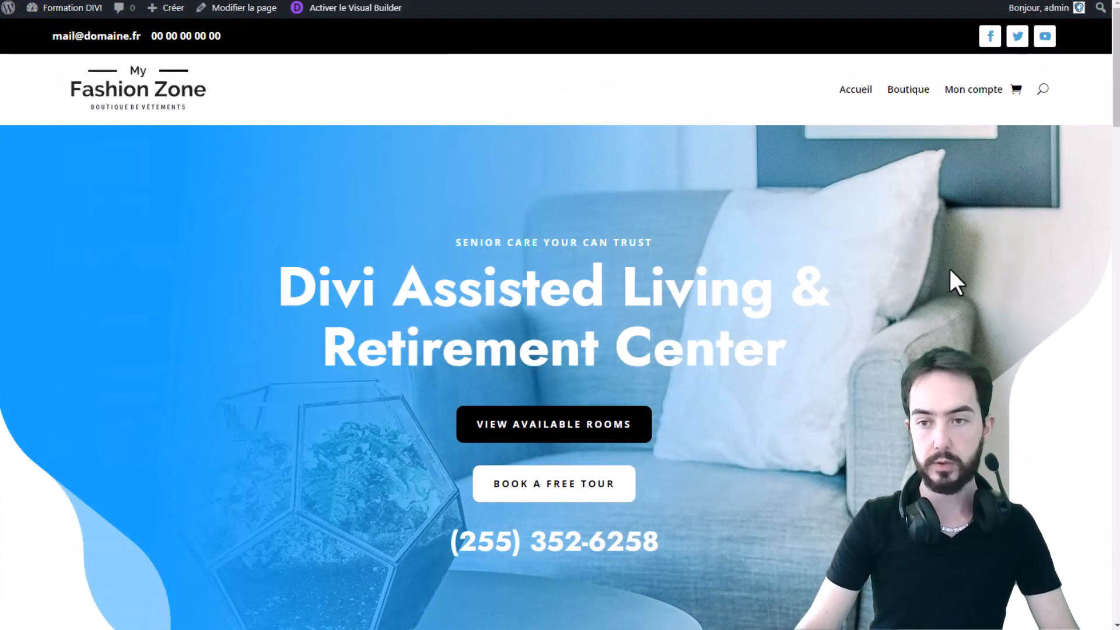
- Inspect the live page with the browser's developer tools and widen the page preview to check the header's responsive layout
right_click(891, 249)
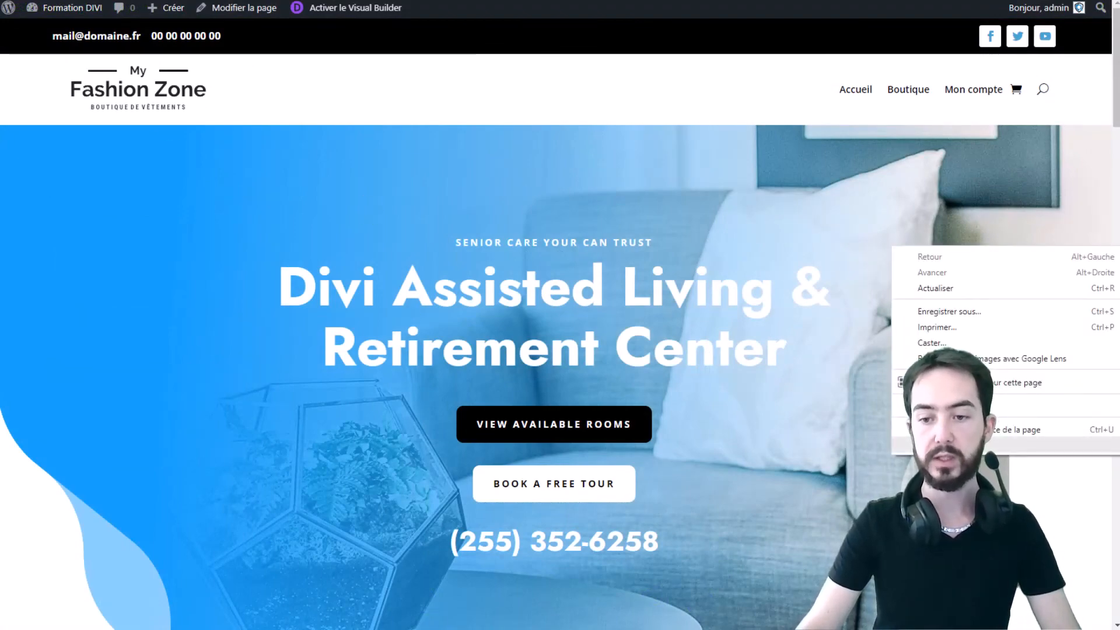
click(934, 445)
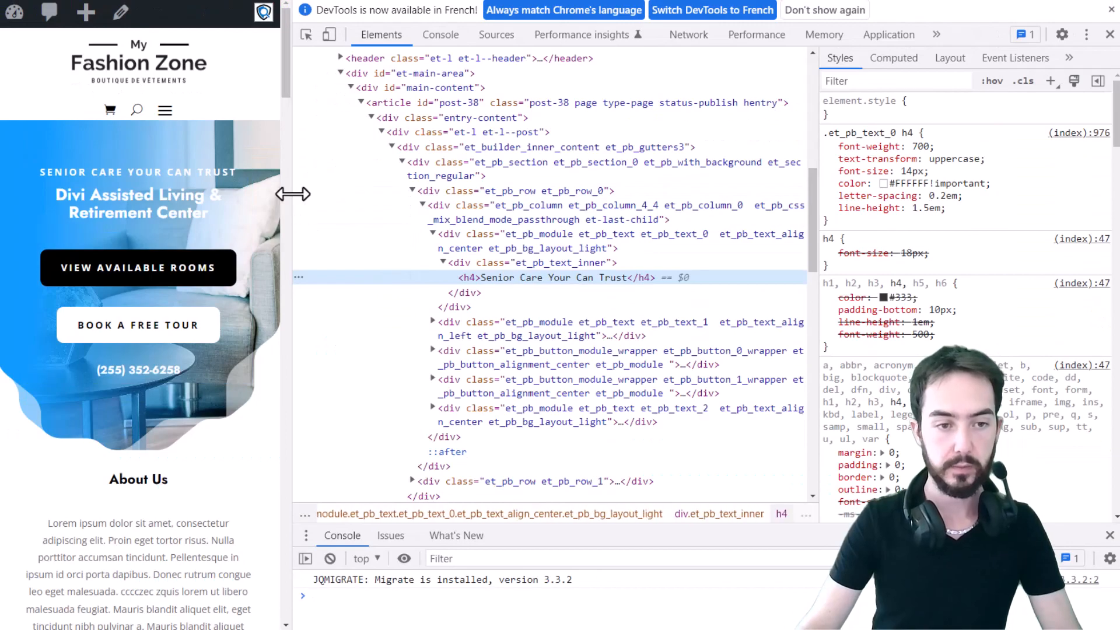
drag(292, 195, 525, 152)
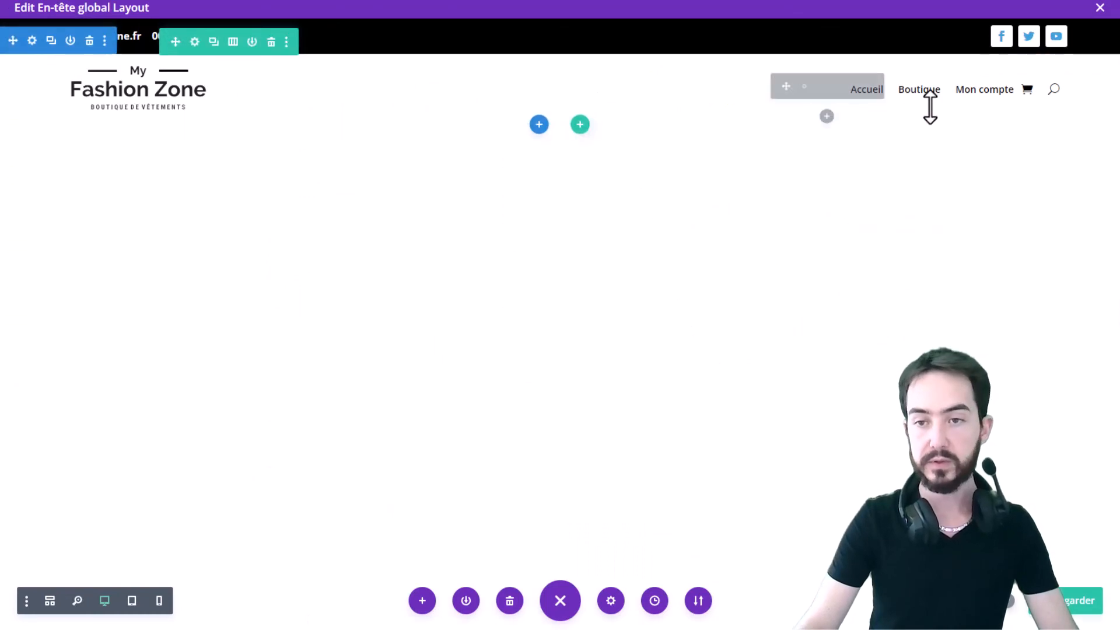
- Reopen the menu module's style settings and review the Liens du menu déroulant colour options for the dropdown and mobile menus
click(802, 88)
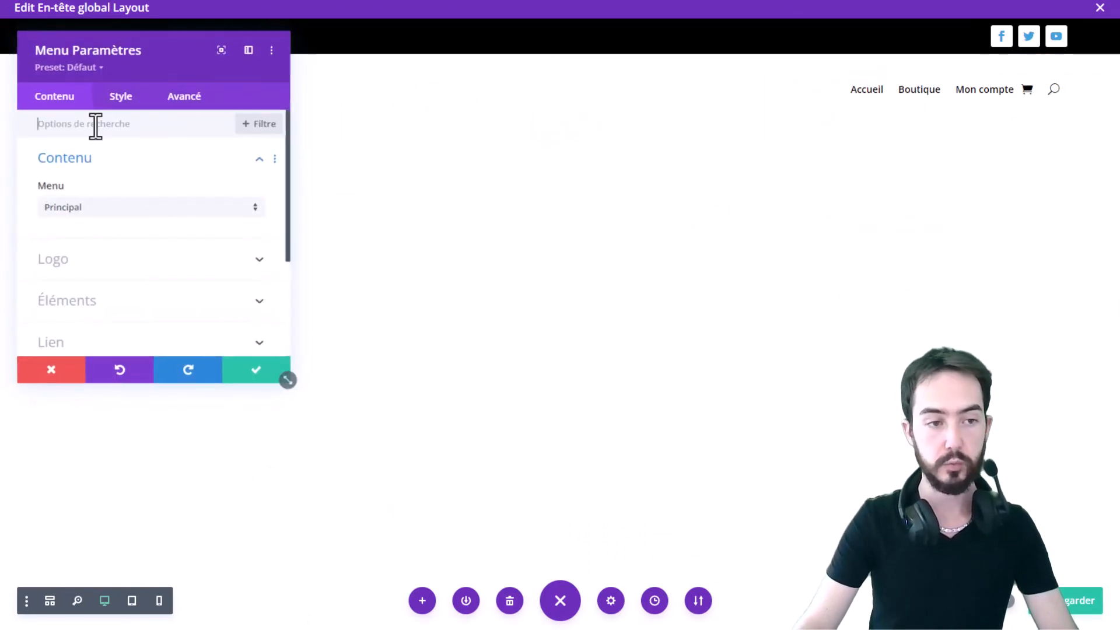
click(111, 97)
scroll(169, 187, down, 1)
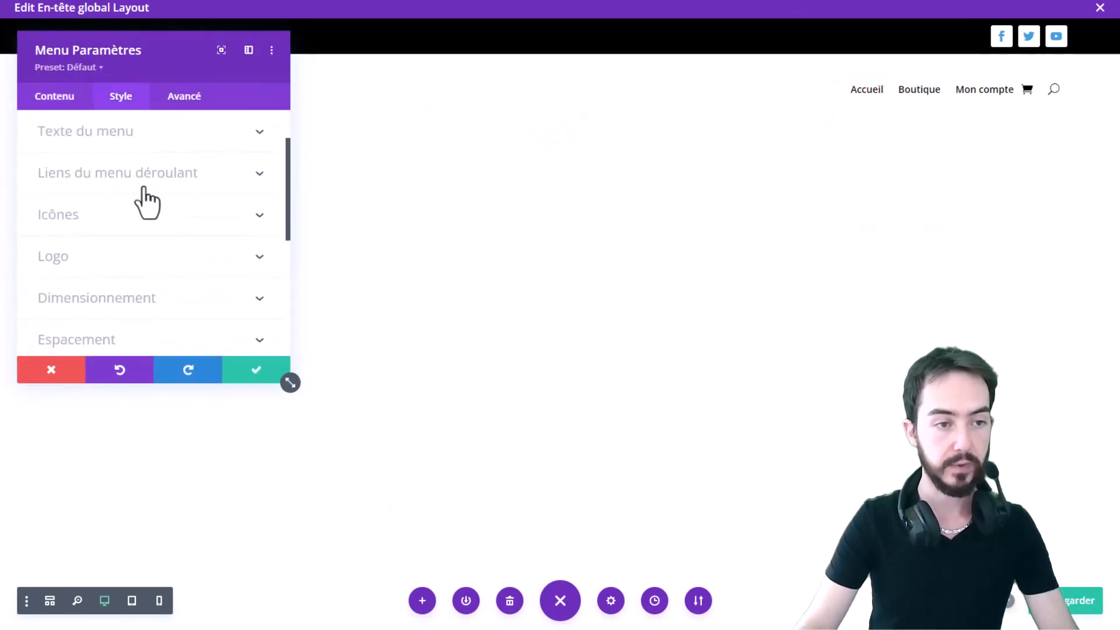
scroll(150, 191, down, 5)
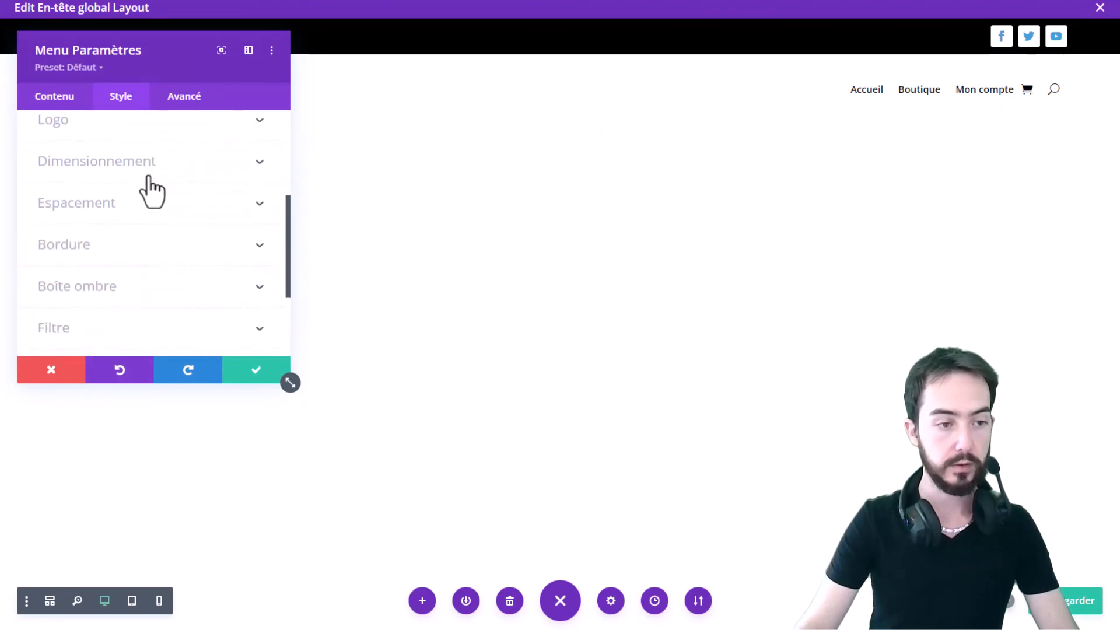
scroll(105, 218, down, 2)
scroll(117, 215, up, 5)
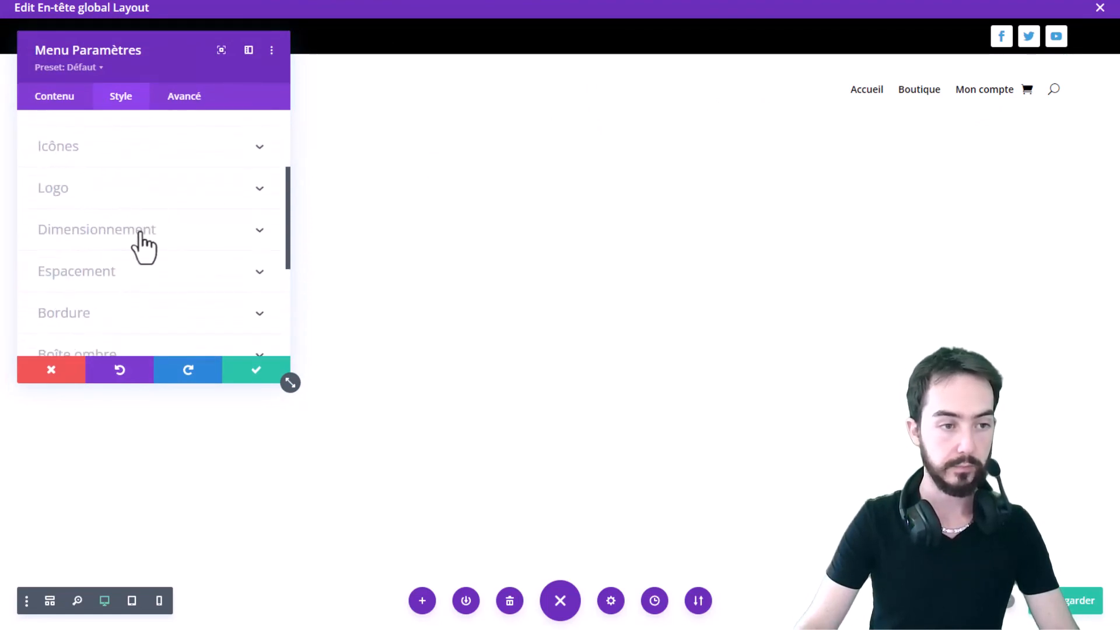
scroll(149, 242, up, 2)
click(131, 174)
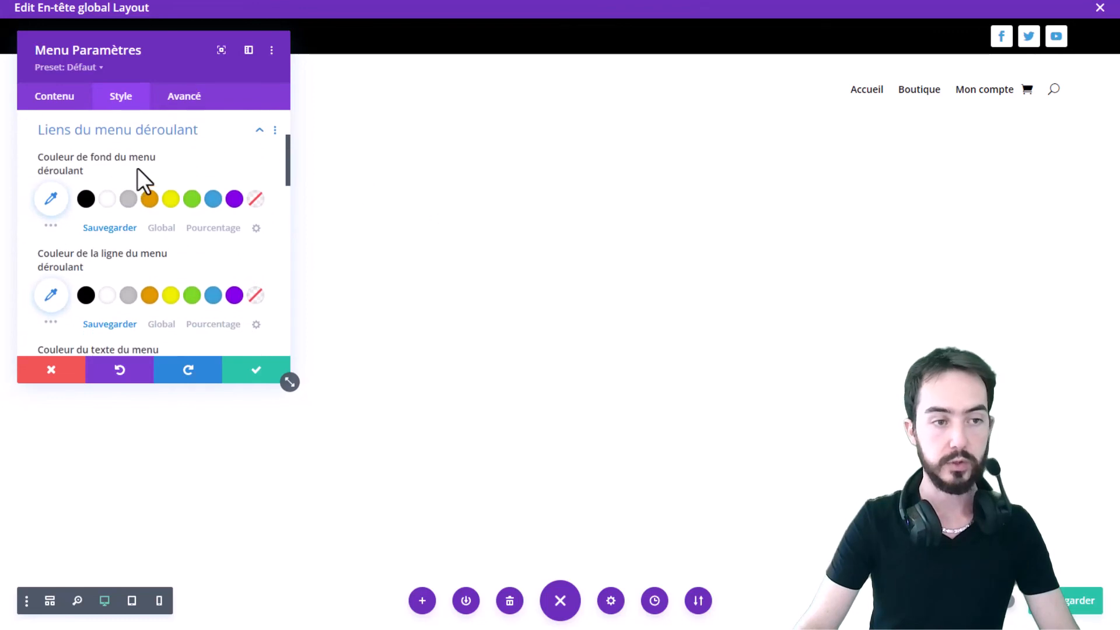
scroll(141, 174, down, 2)
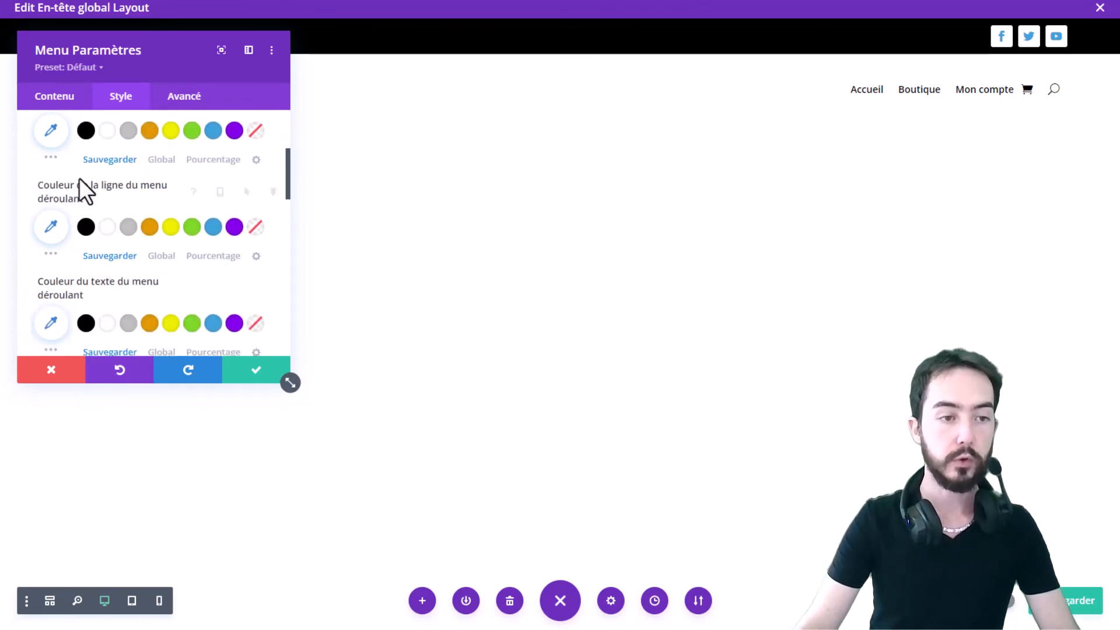
scroll(105, 225, down, 1)
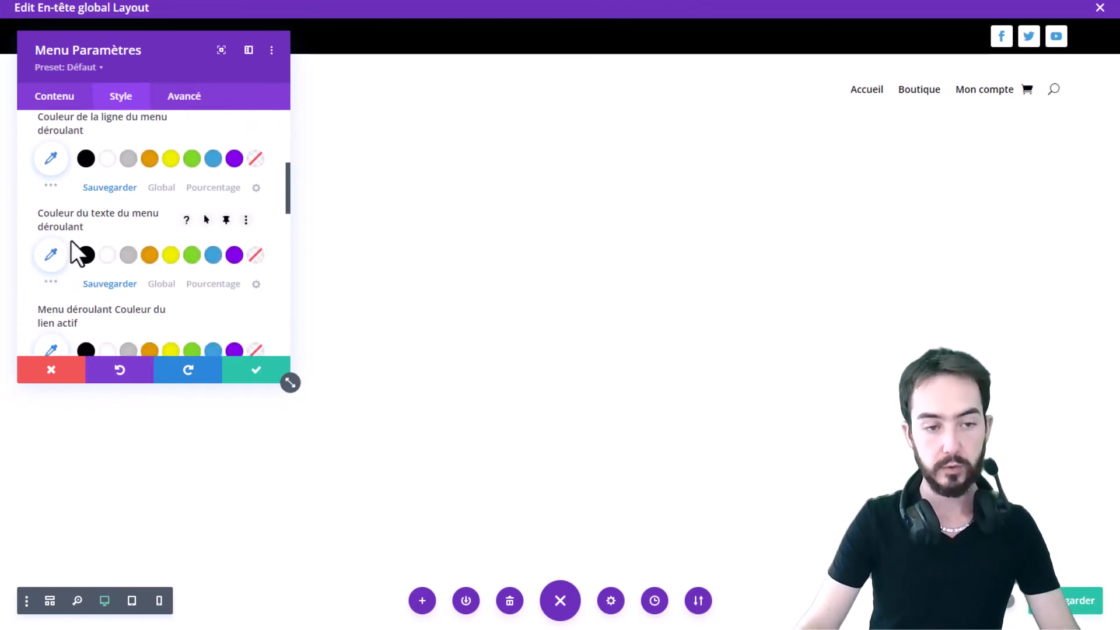
scroll(49, 257, down, 1)
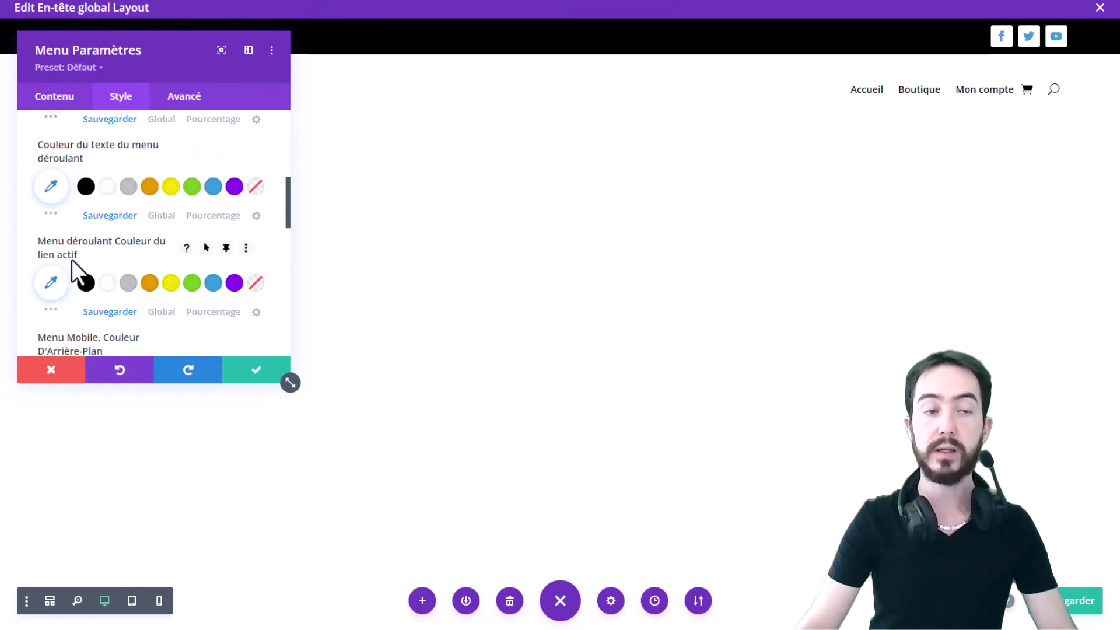
scroll(72, 250, down, 2)
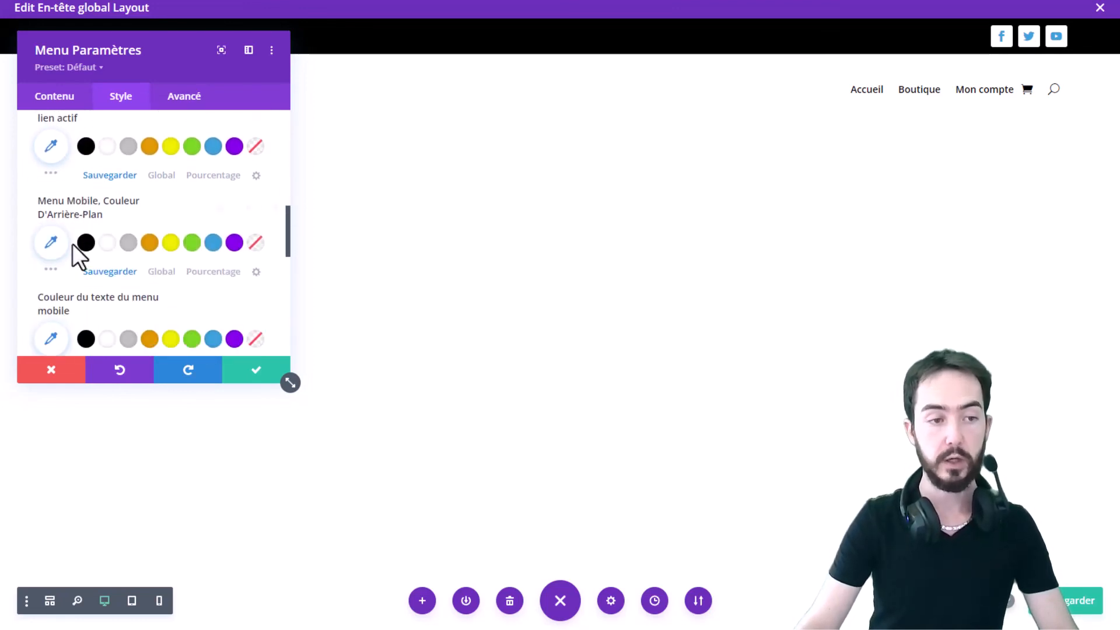
scroll(73, 244, down, 2)
scroll(70, 246, up, 3)
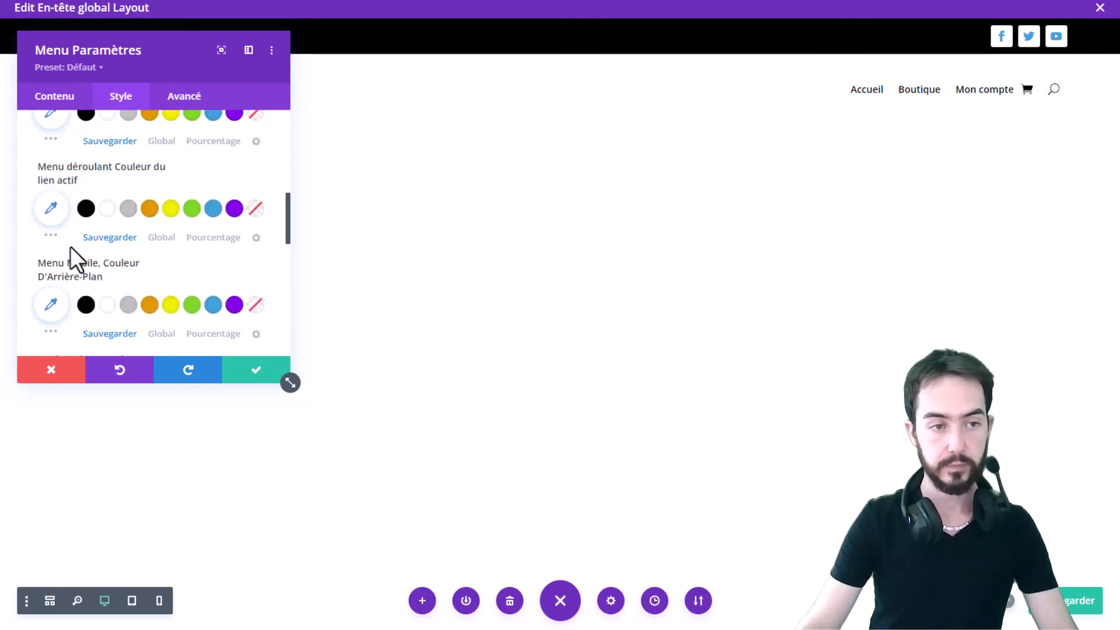
scroll(70, 247, up, 5)
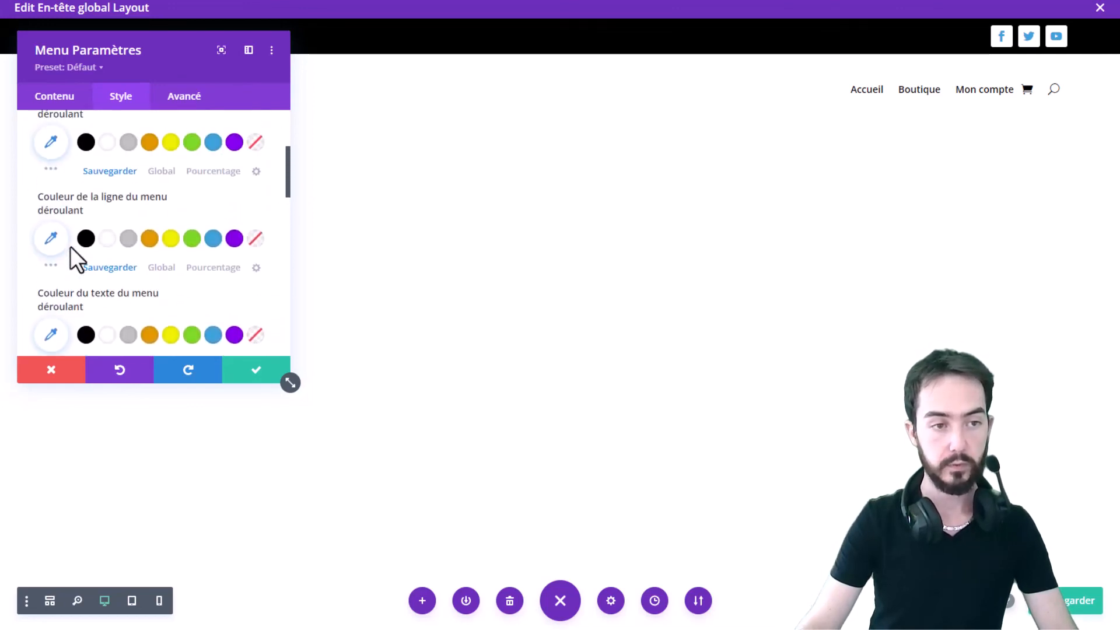
- Apply and close the menu module settings, and preview the header layout in the tablet and phone views
click(234, 378)
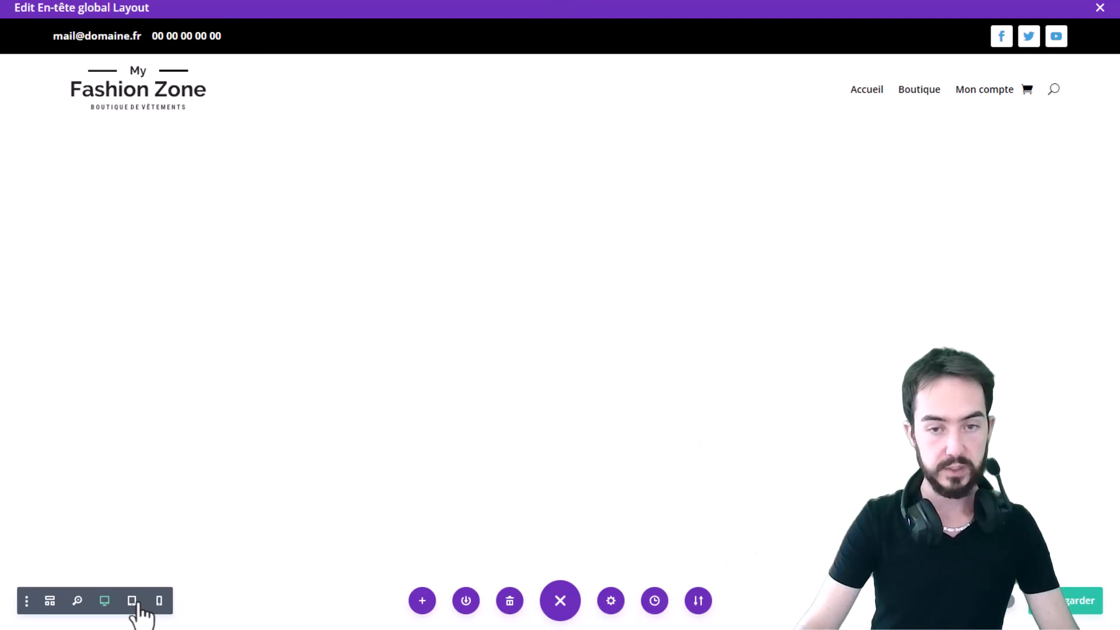
click(136, 603)
click(160, 601)
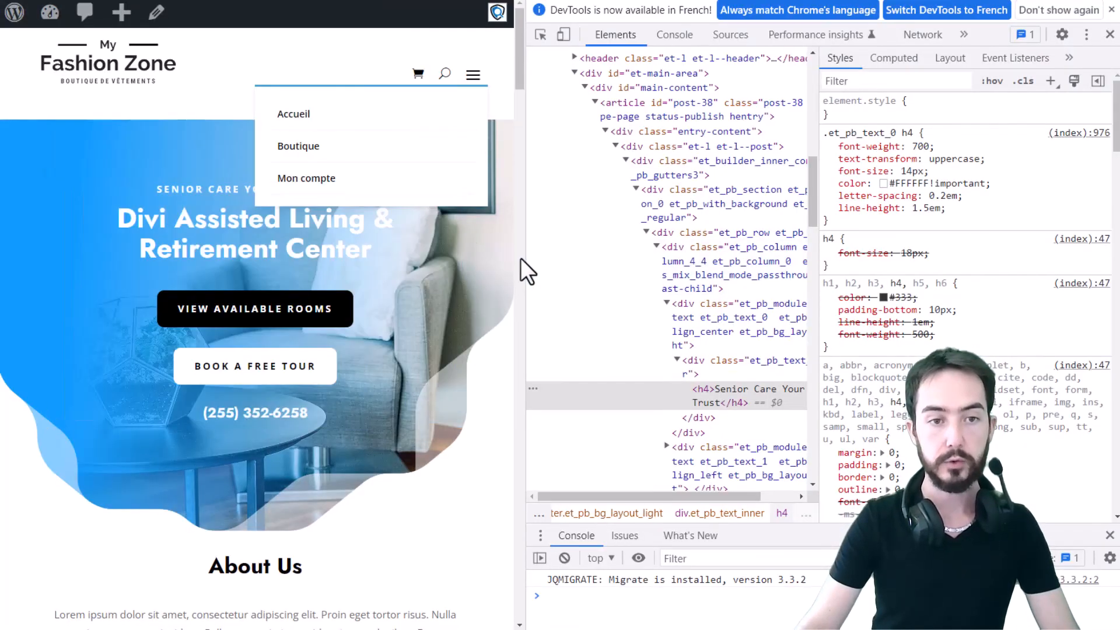
- Check the live page's header at desktop and tablet widths, collapse the mobile menu, and examine the sticky header along the page
drag(525, 257, 959, 258)
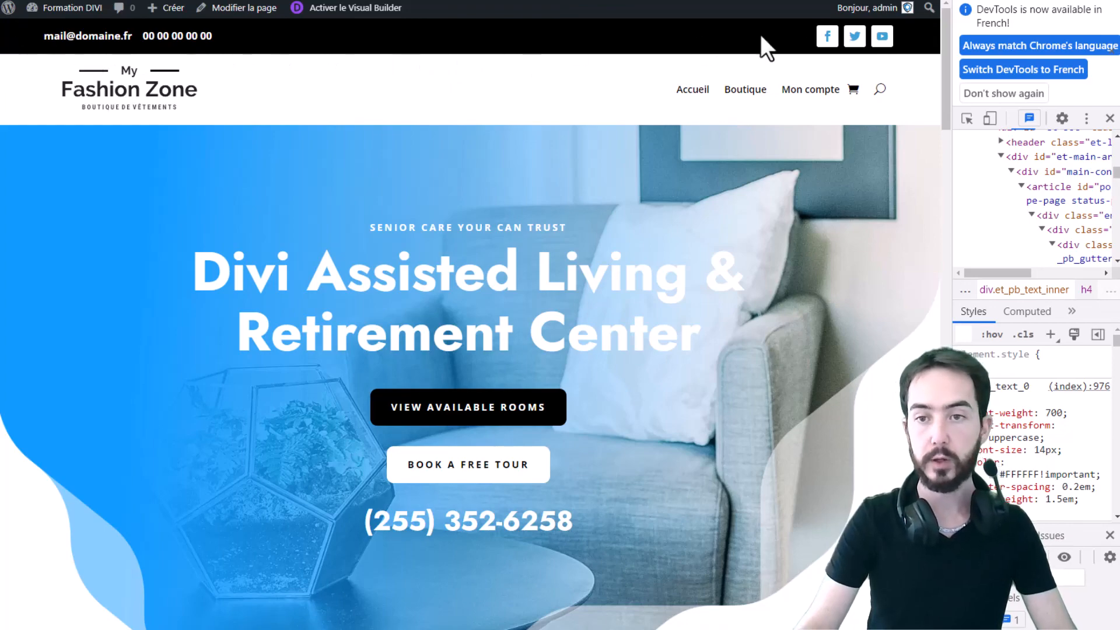
drag(953, 145, 618, 147)
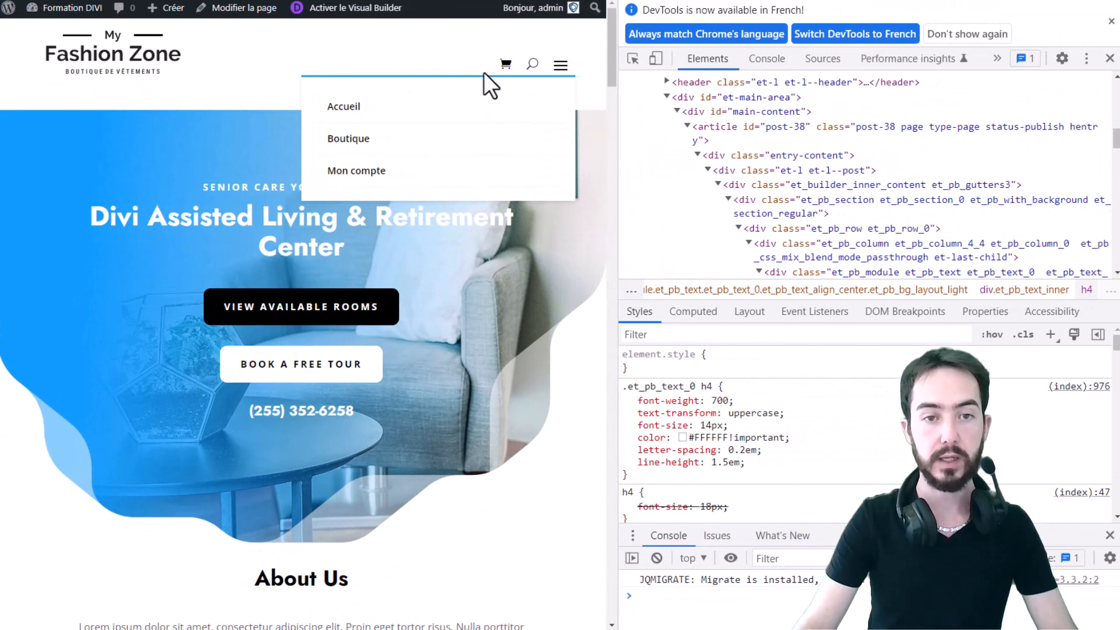
click(562, 65)
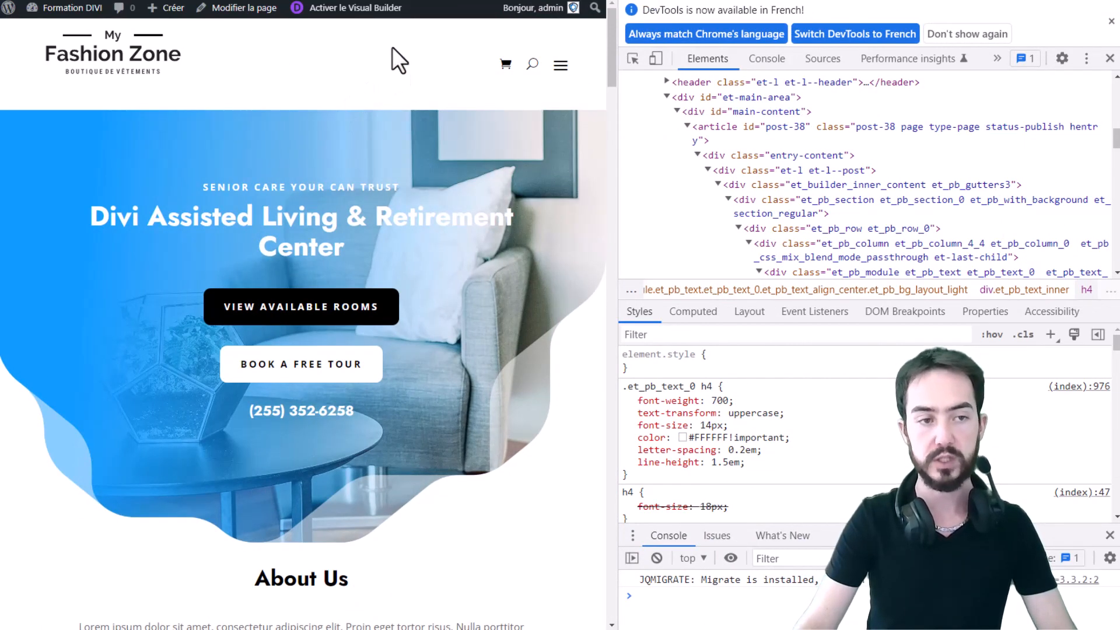
scroll(453, 81, down, 10)
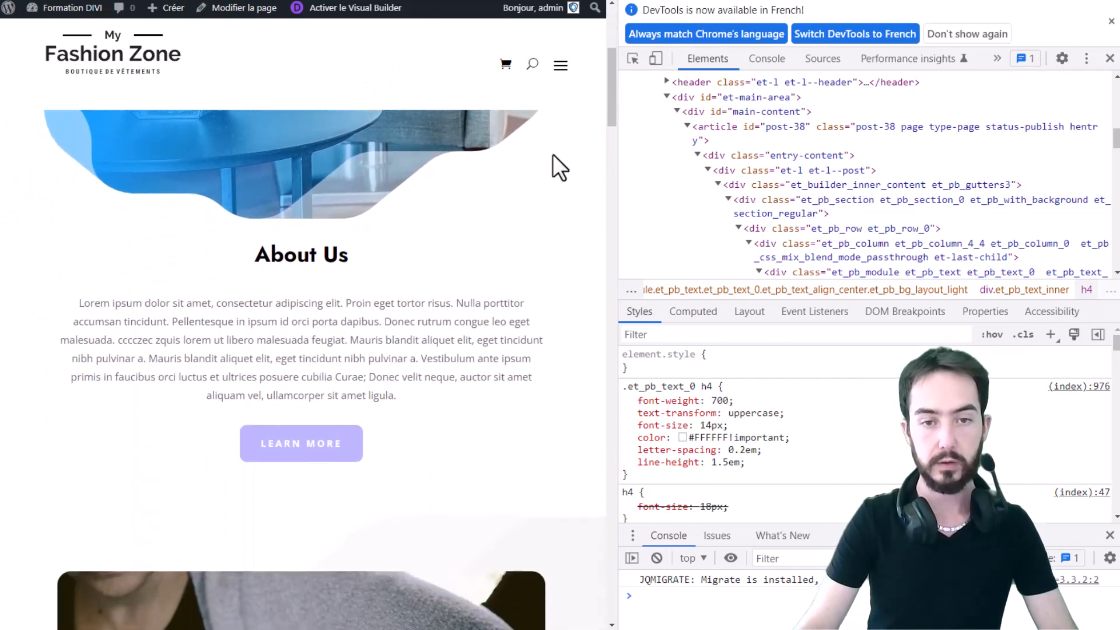
scroll(566, 164, down, 10)
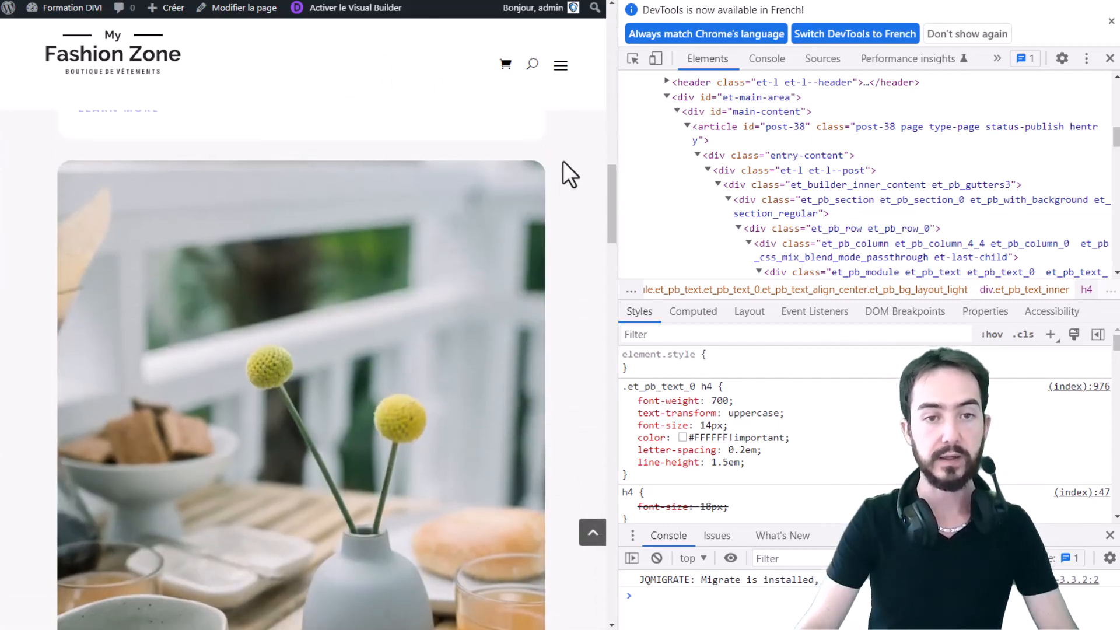
scroll(560, 163, up, 20)
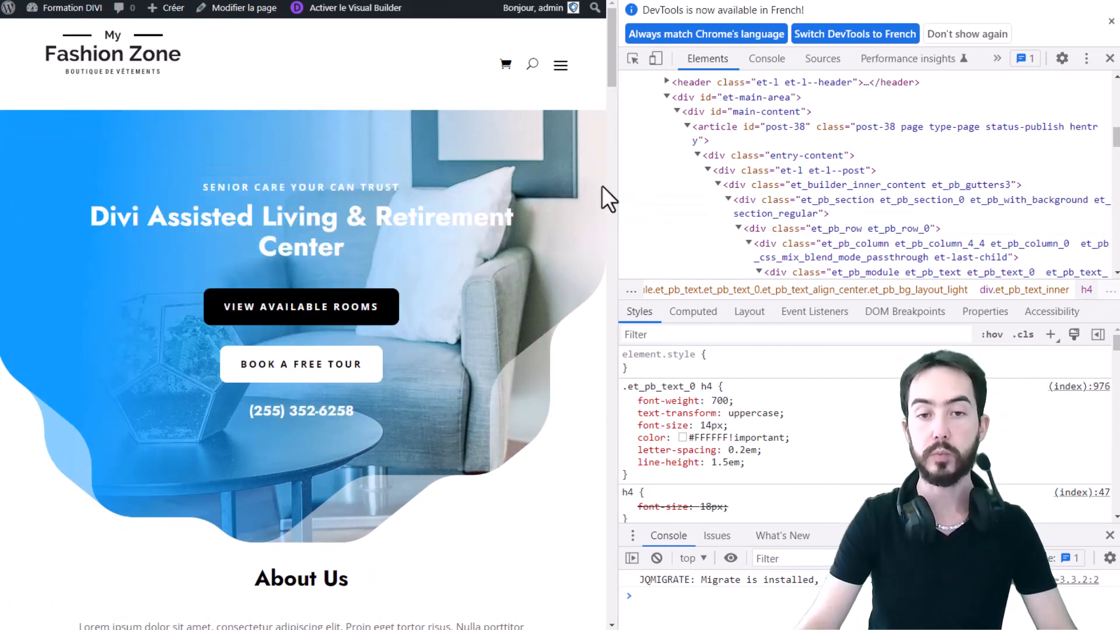
- Widen the live page preview back to desktop width and examine how the sticky header behaves further down the page
drag(617, 184, 1037, 185)
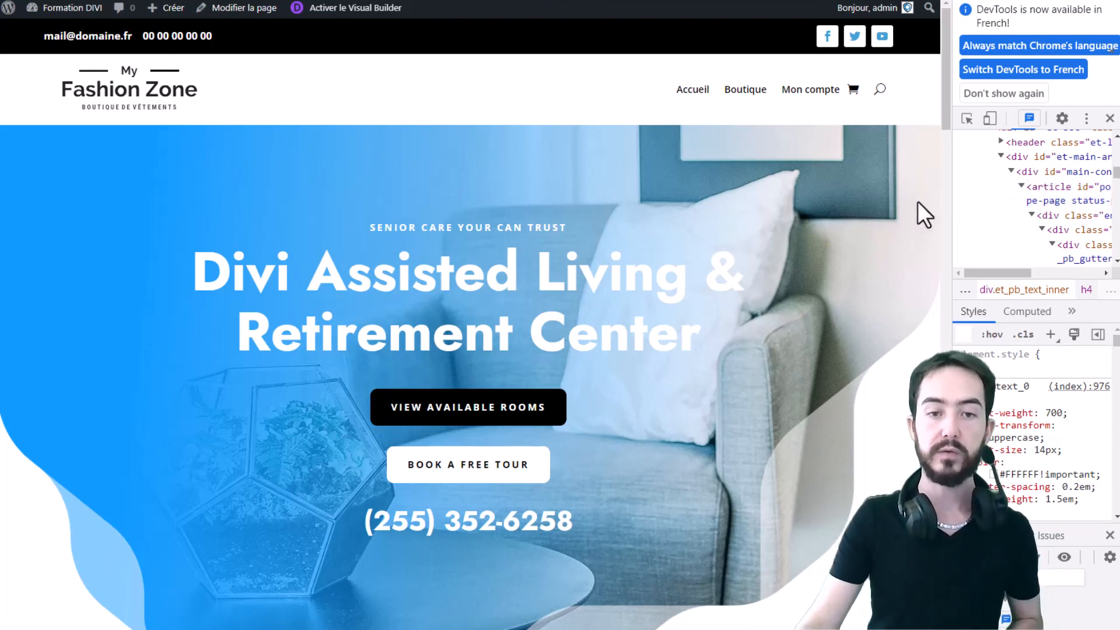
scroll(686, 231, down, 12)
scroll(686, 226, down, 15)
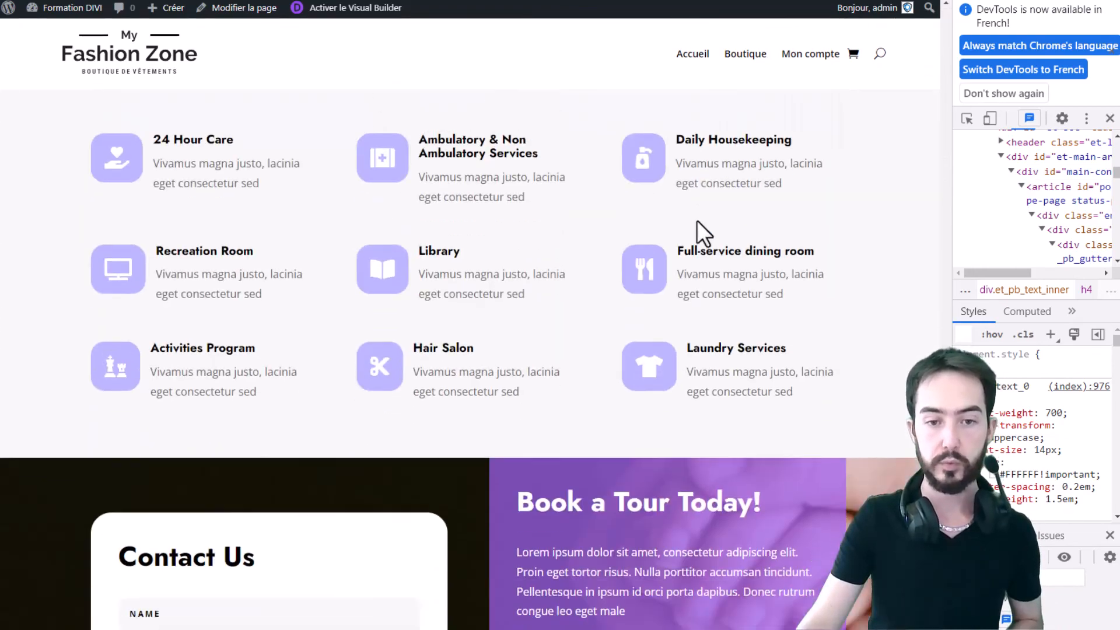